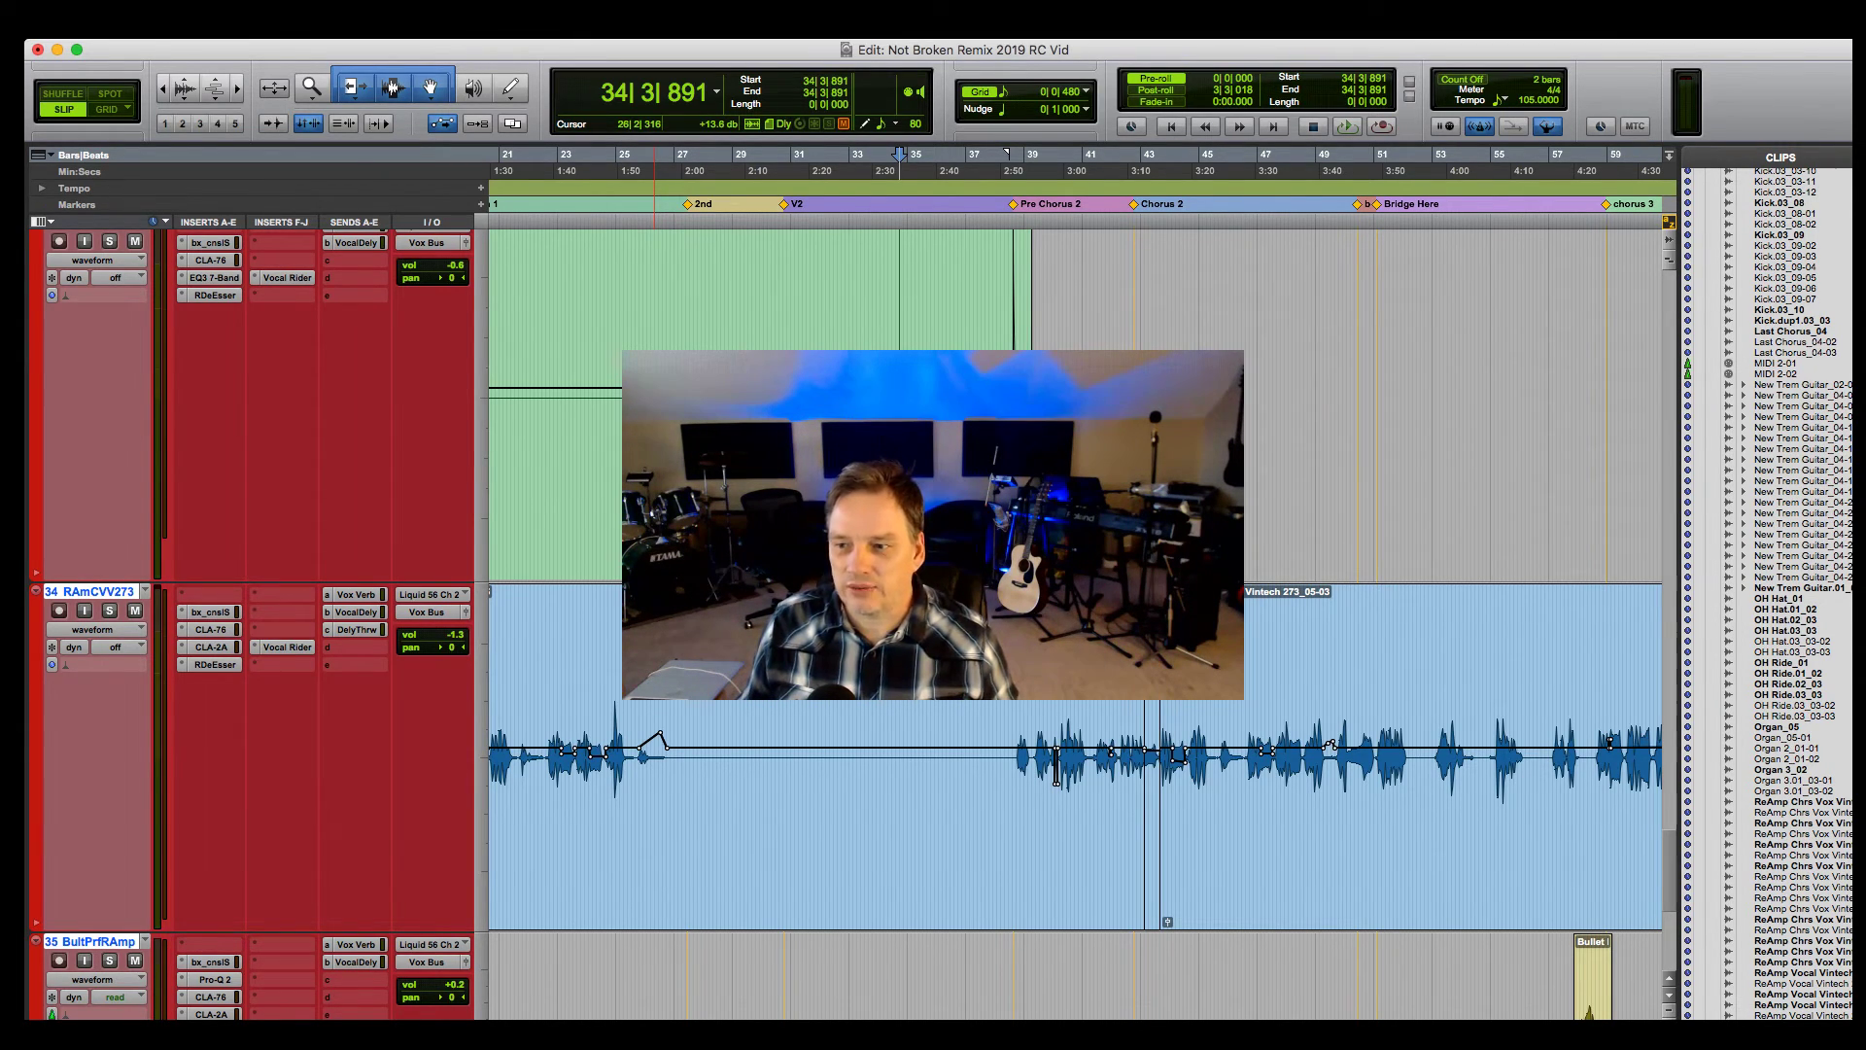
# Play back the song from bar 34 to audition the vocal in the mix.
pyautogui.press('space')
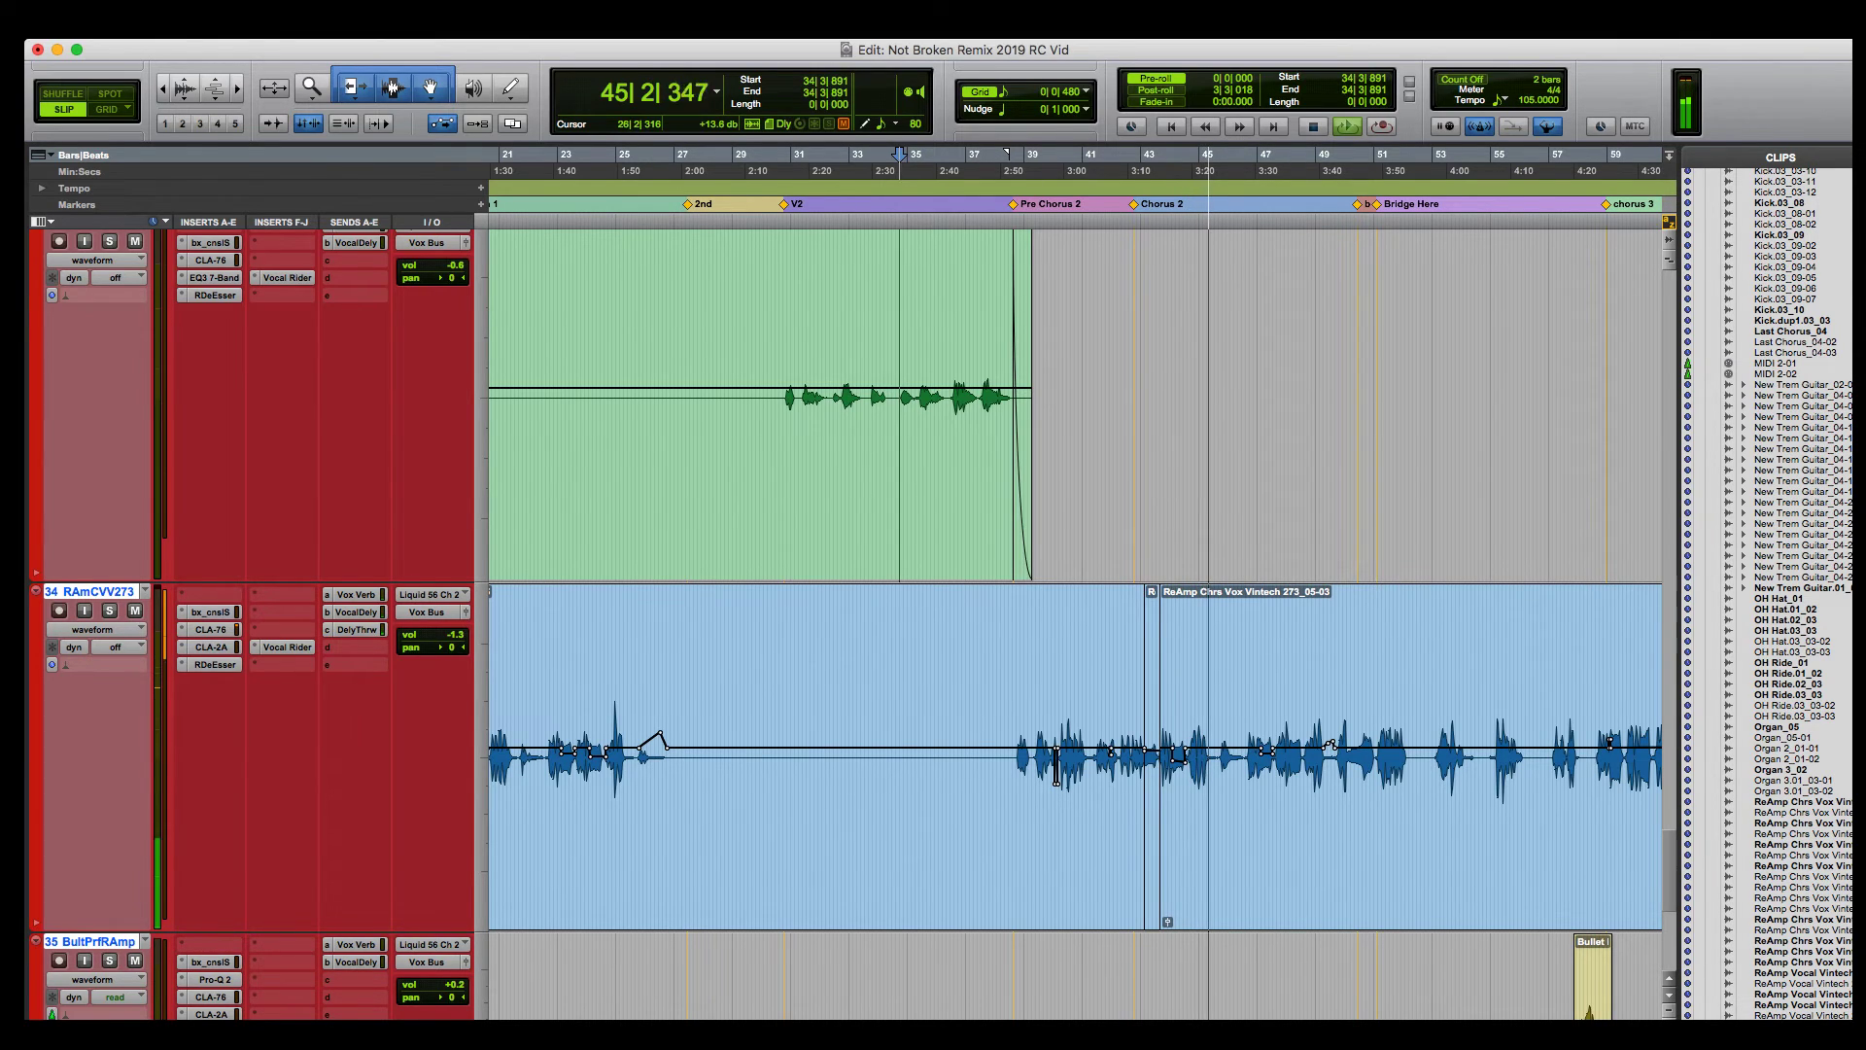
pyautogui.press('space')
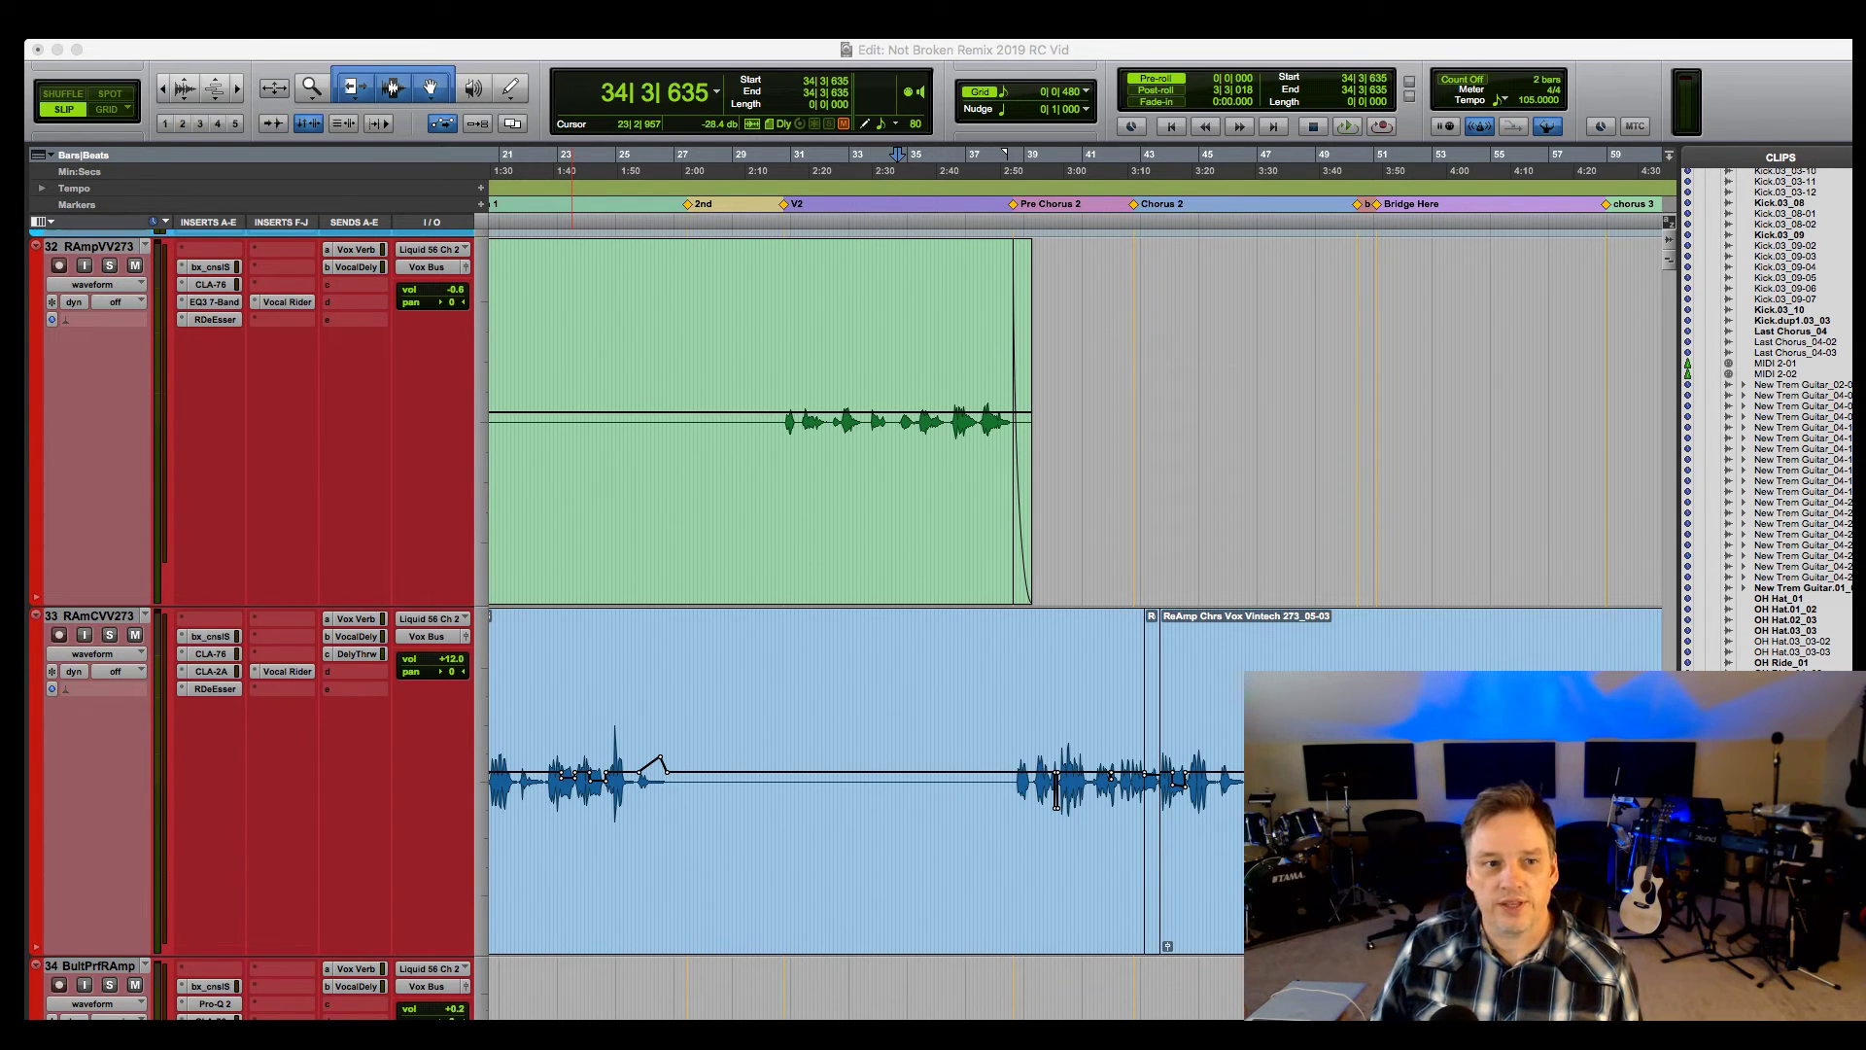
# Show the Mix window and select the vocal channels one after another, from RAV273 through VoxBuss, Vox Verb and VocalDly to DlyThrw.
pyautogui.press('super+equal')
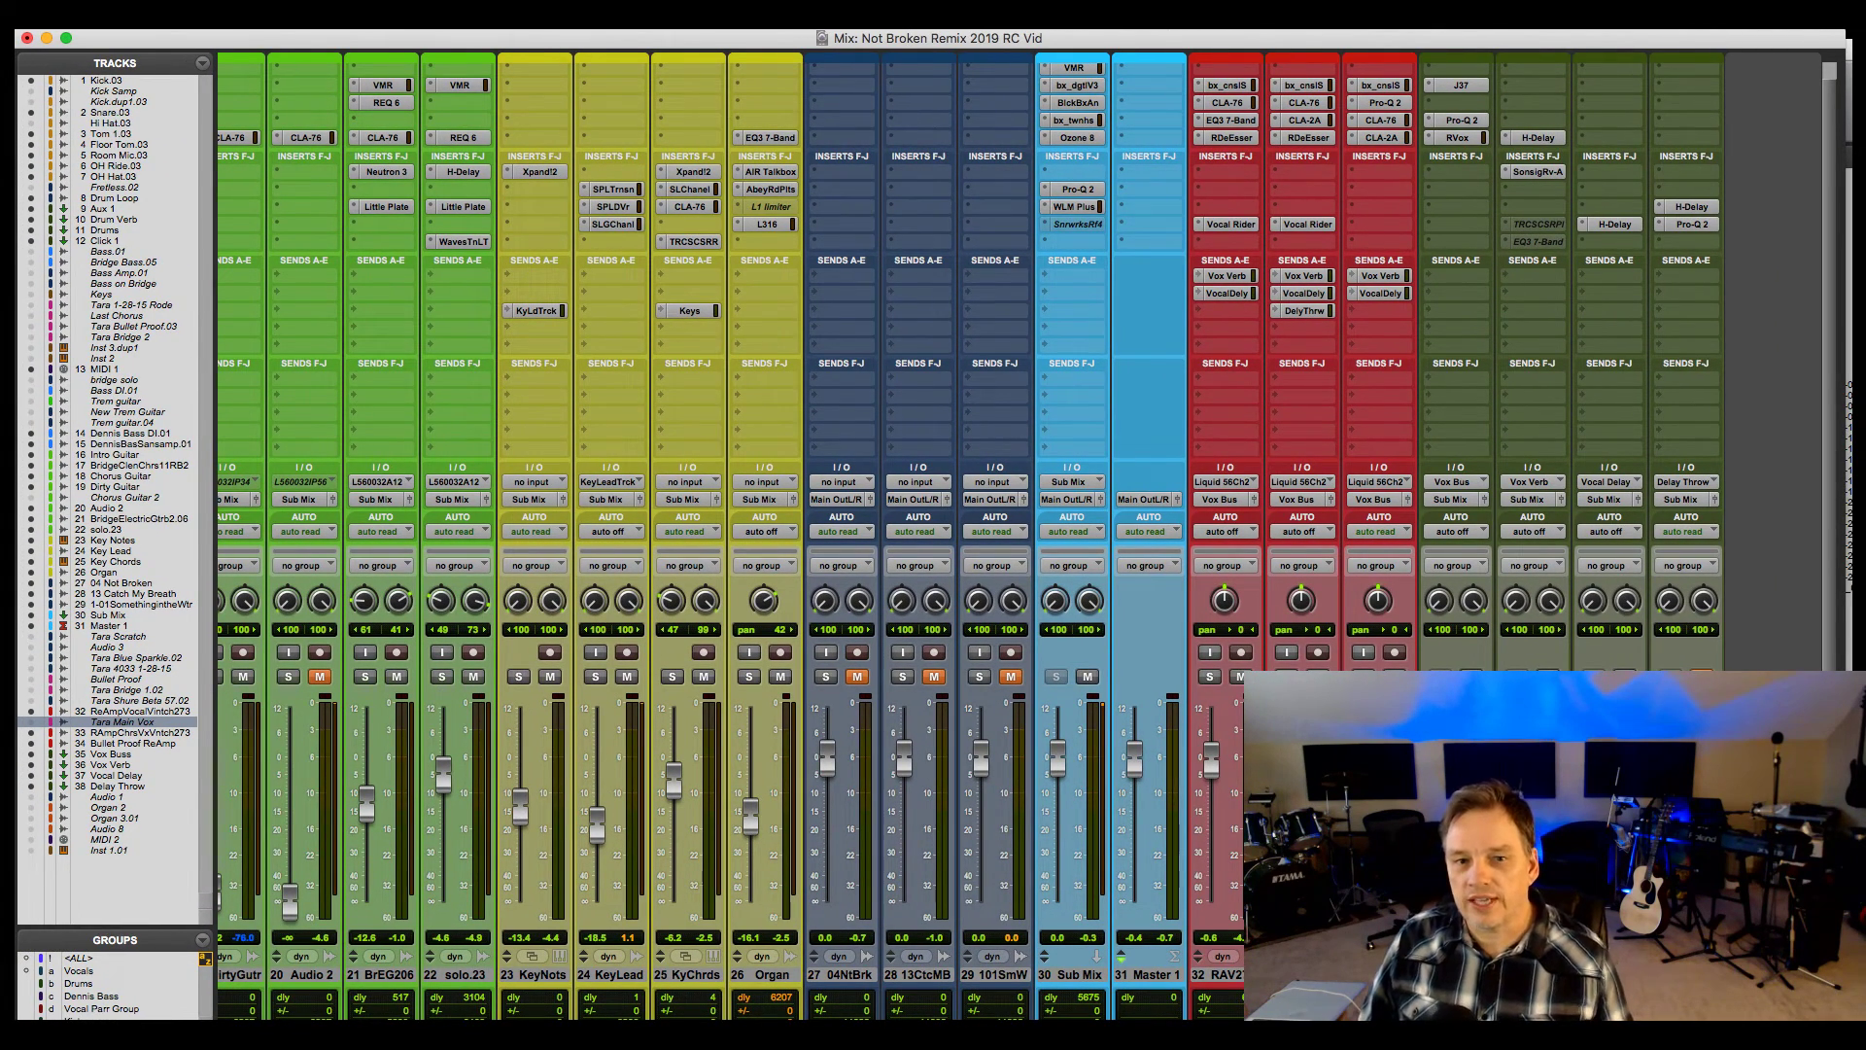
pyautogui.click(1227, 974)
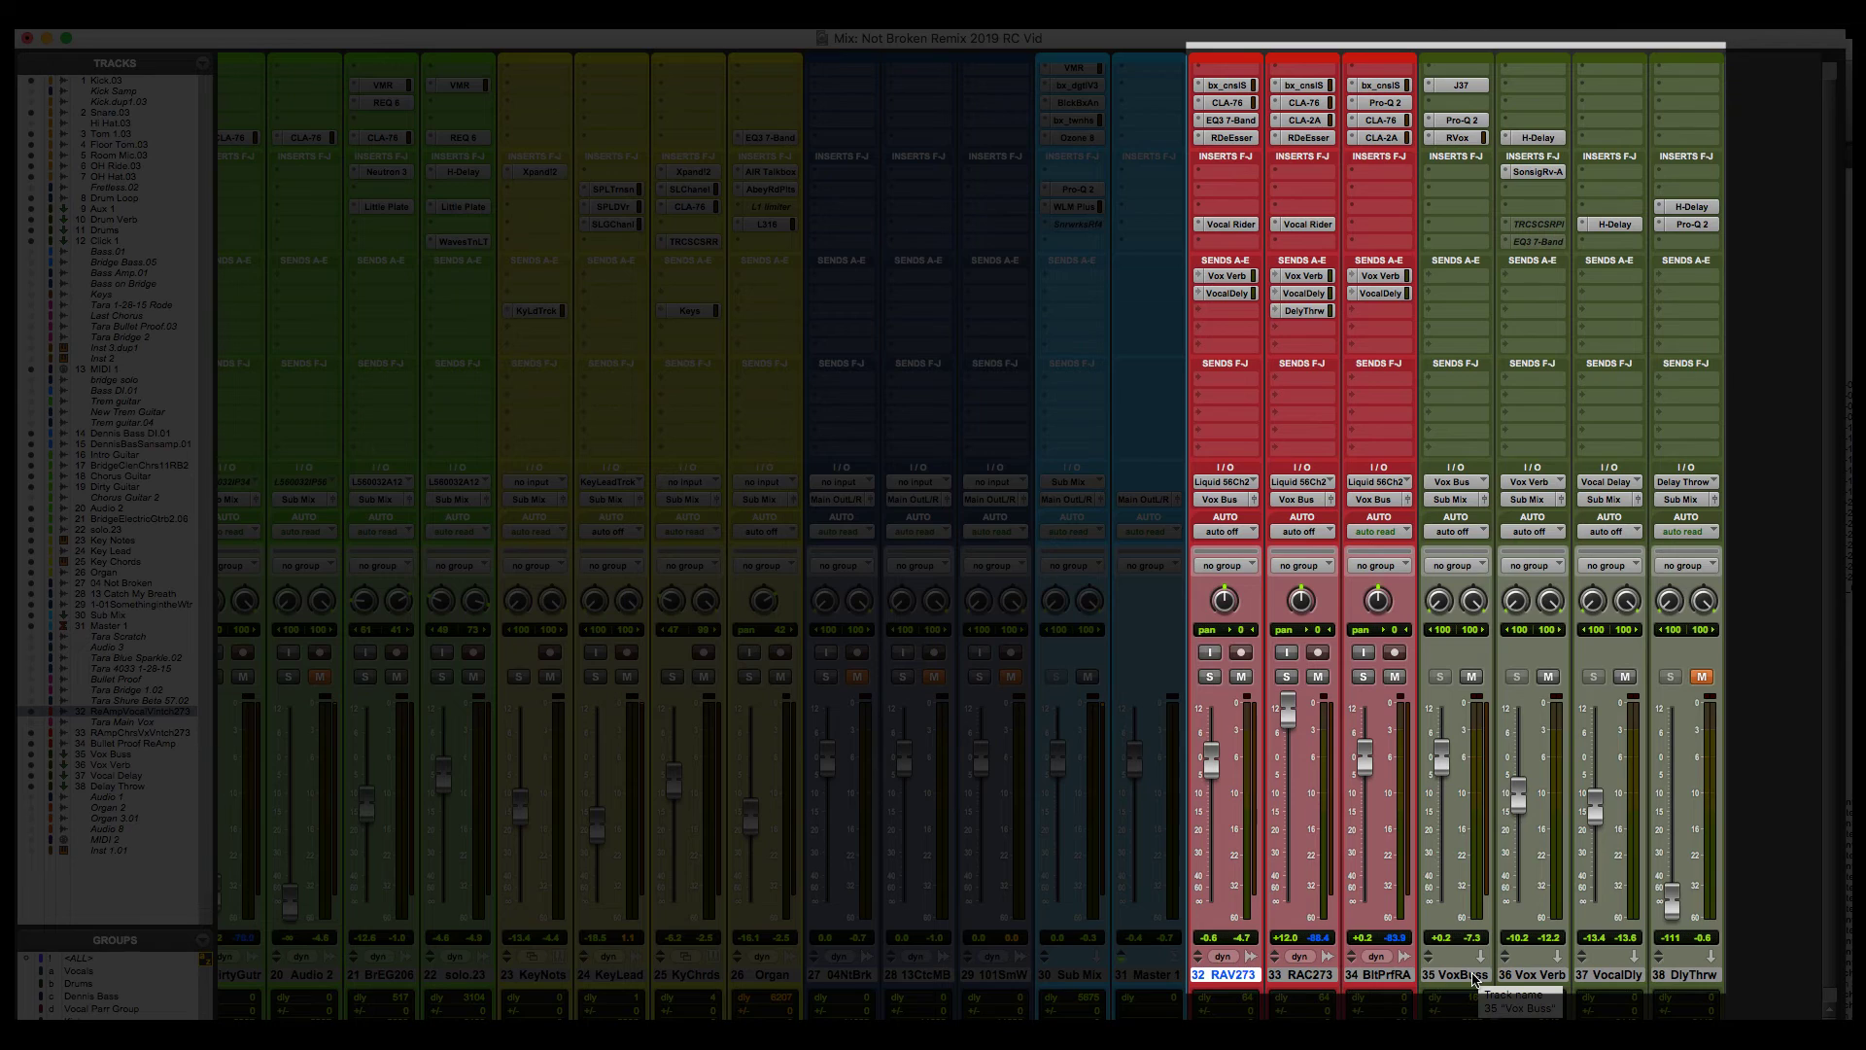
pyautogui.click(1472, 976)
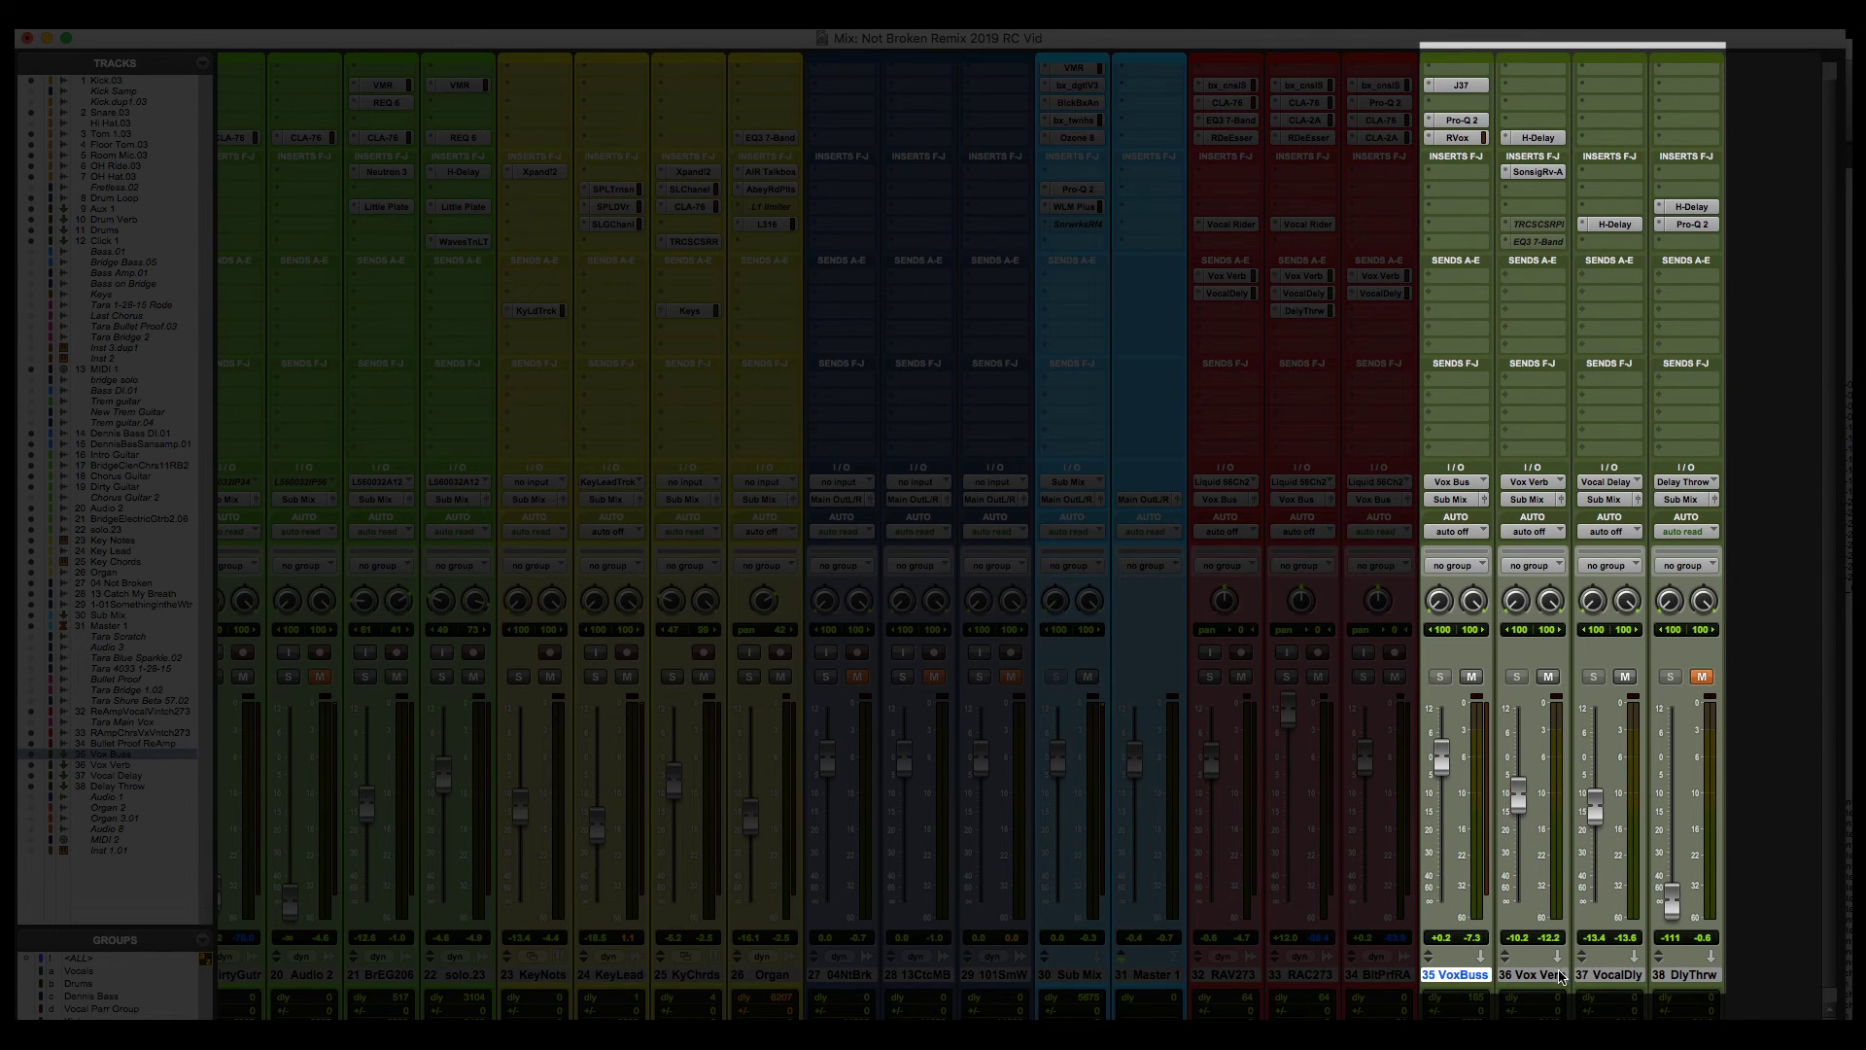
pyautogui.click(1550, 975)
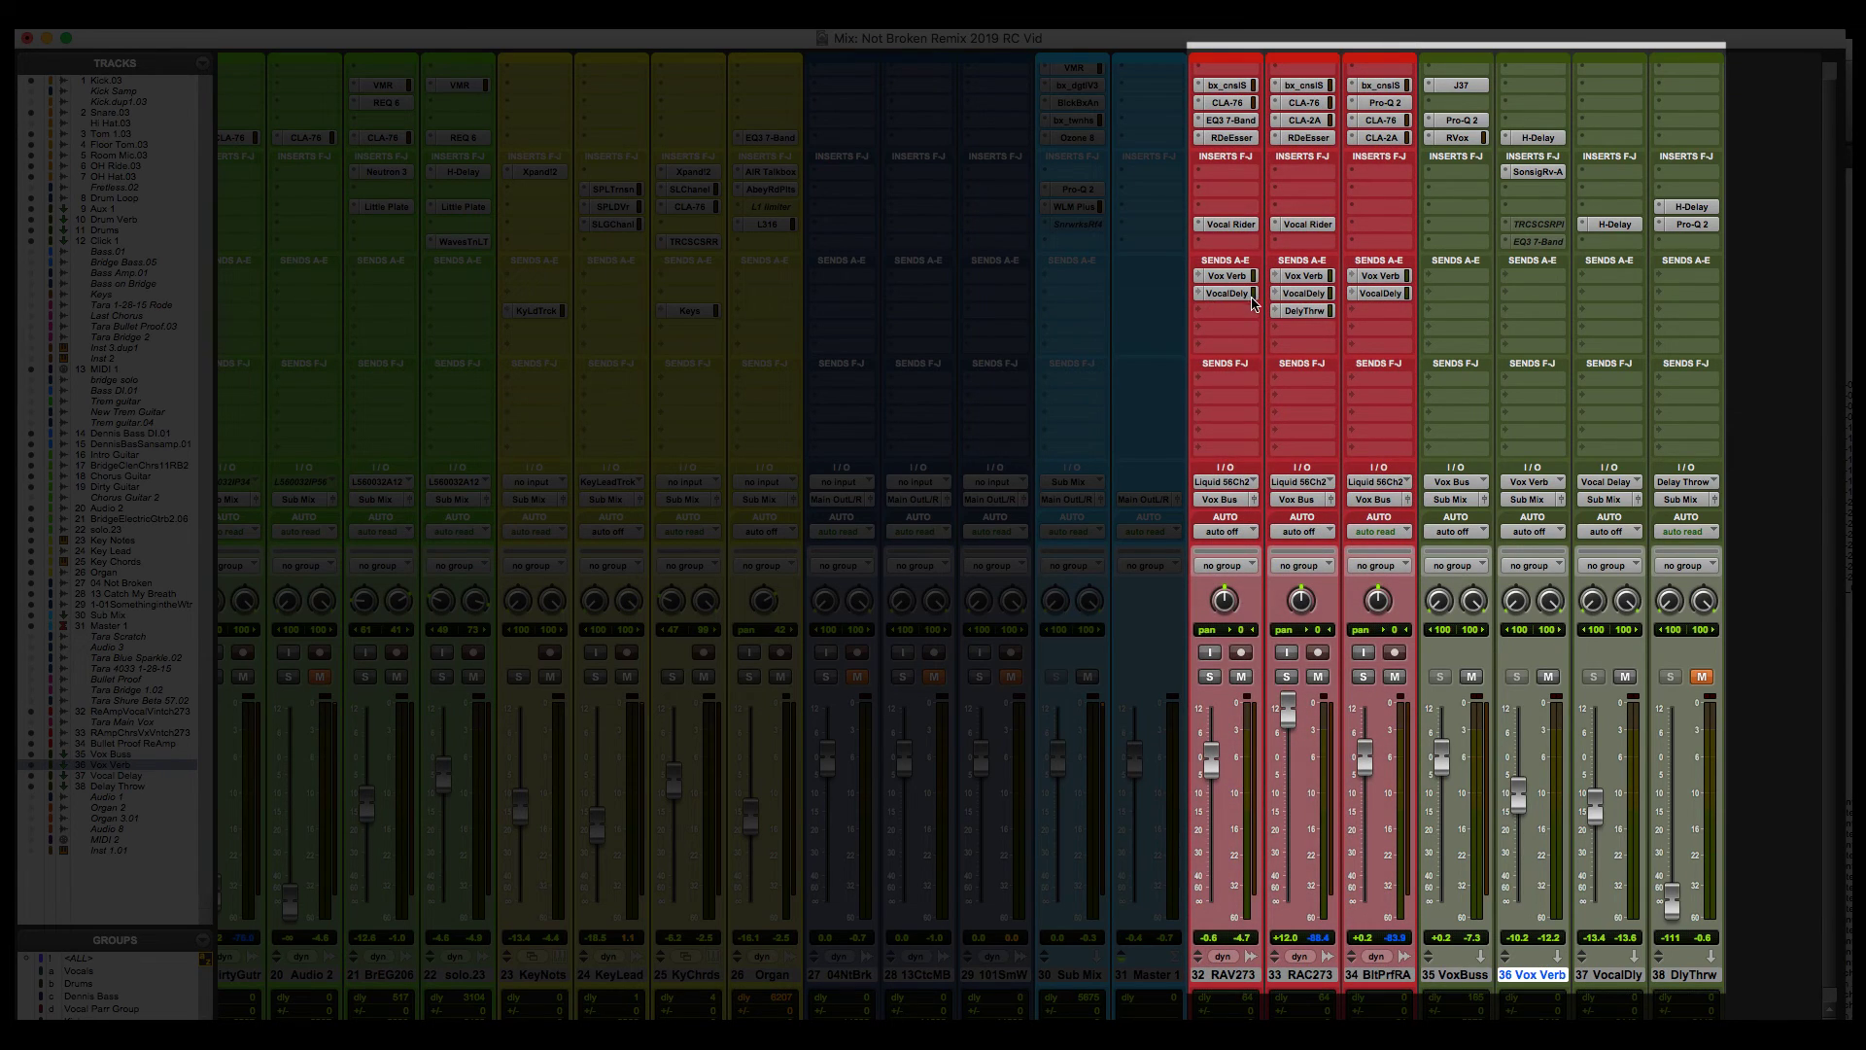
pyautogui.click(1641, 977)
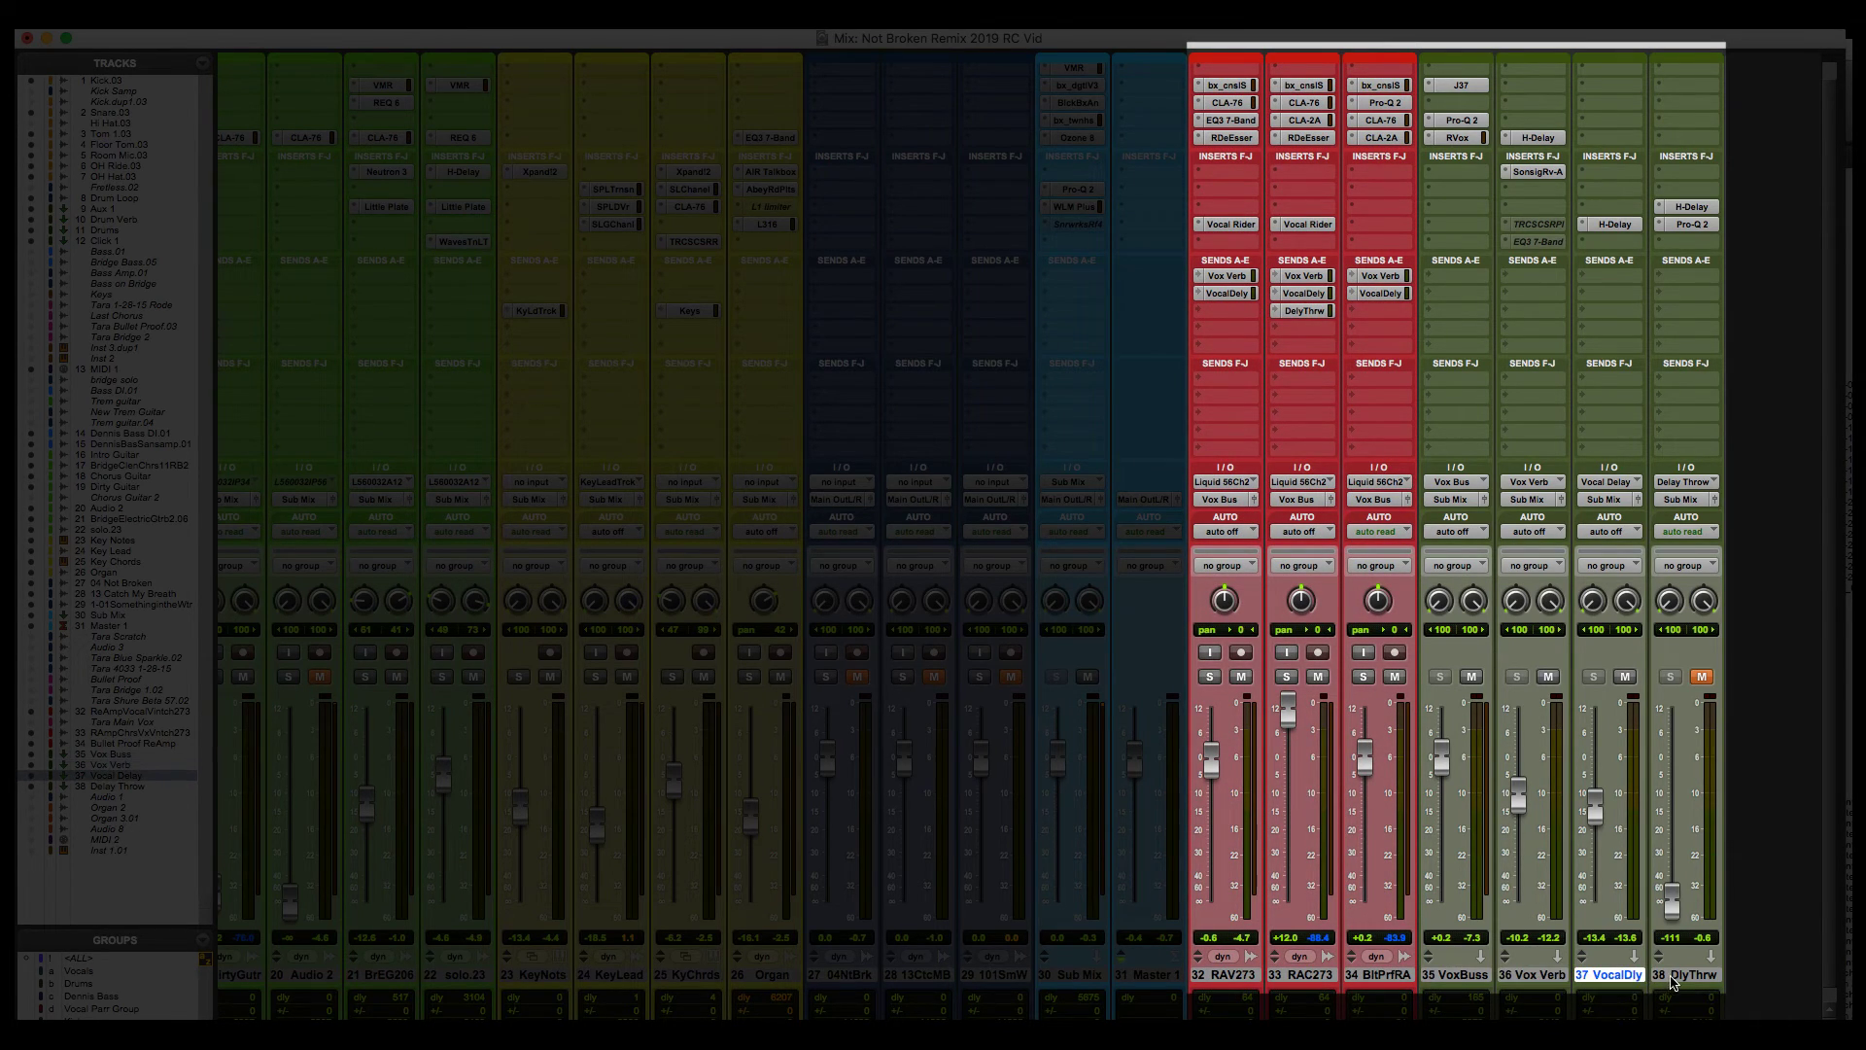
pyautogui.click(1685, 978)
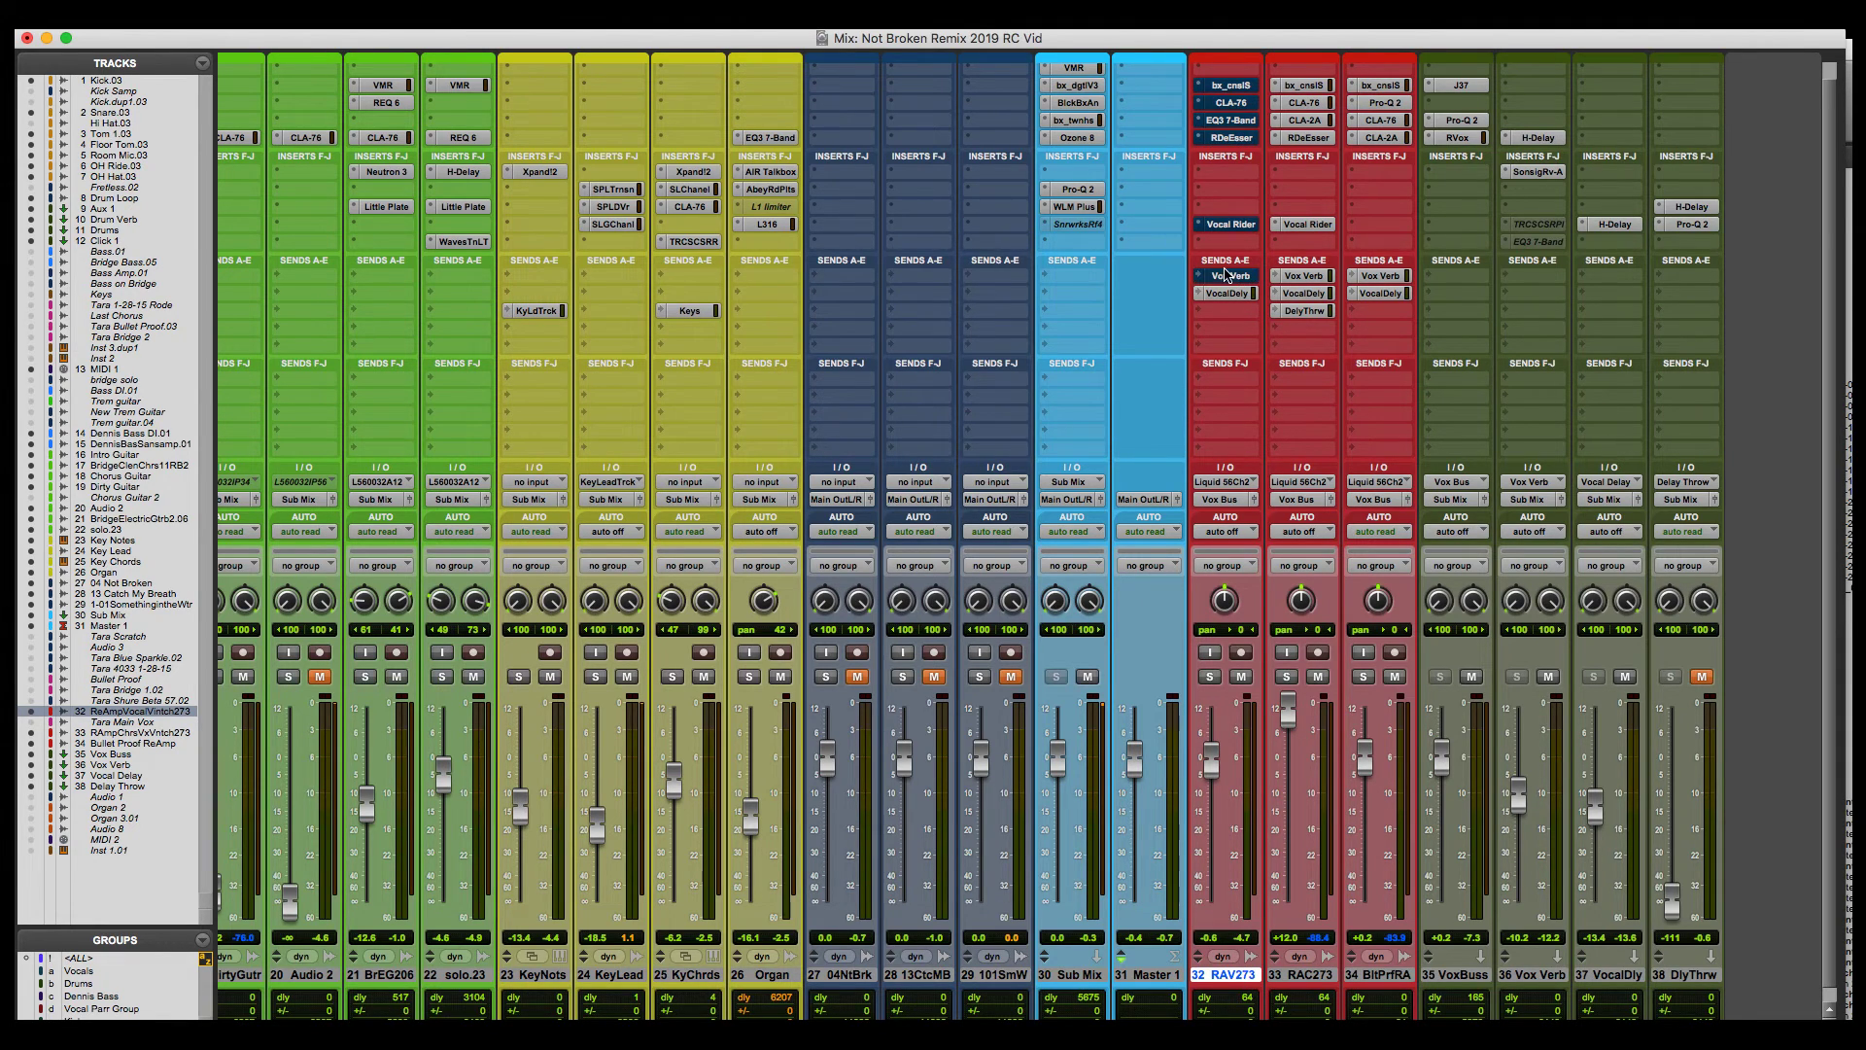
# Return to the Edit window, play the verse vocal with its effects bypassed, and raise the RAmpVV273 track volume to +12.0 dB.
pyautogui.hotkey('ctrl', 'Right')
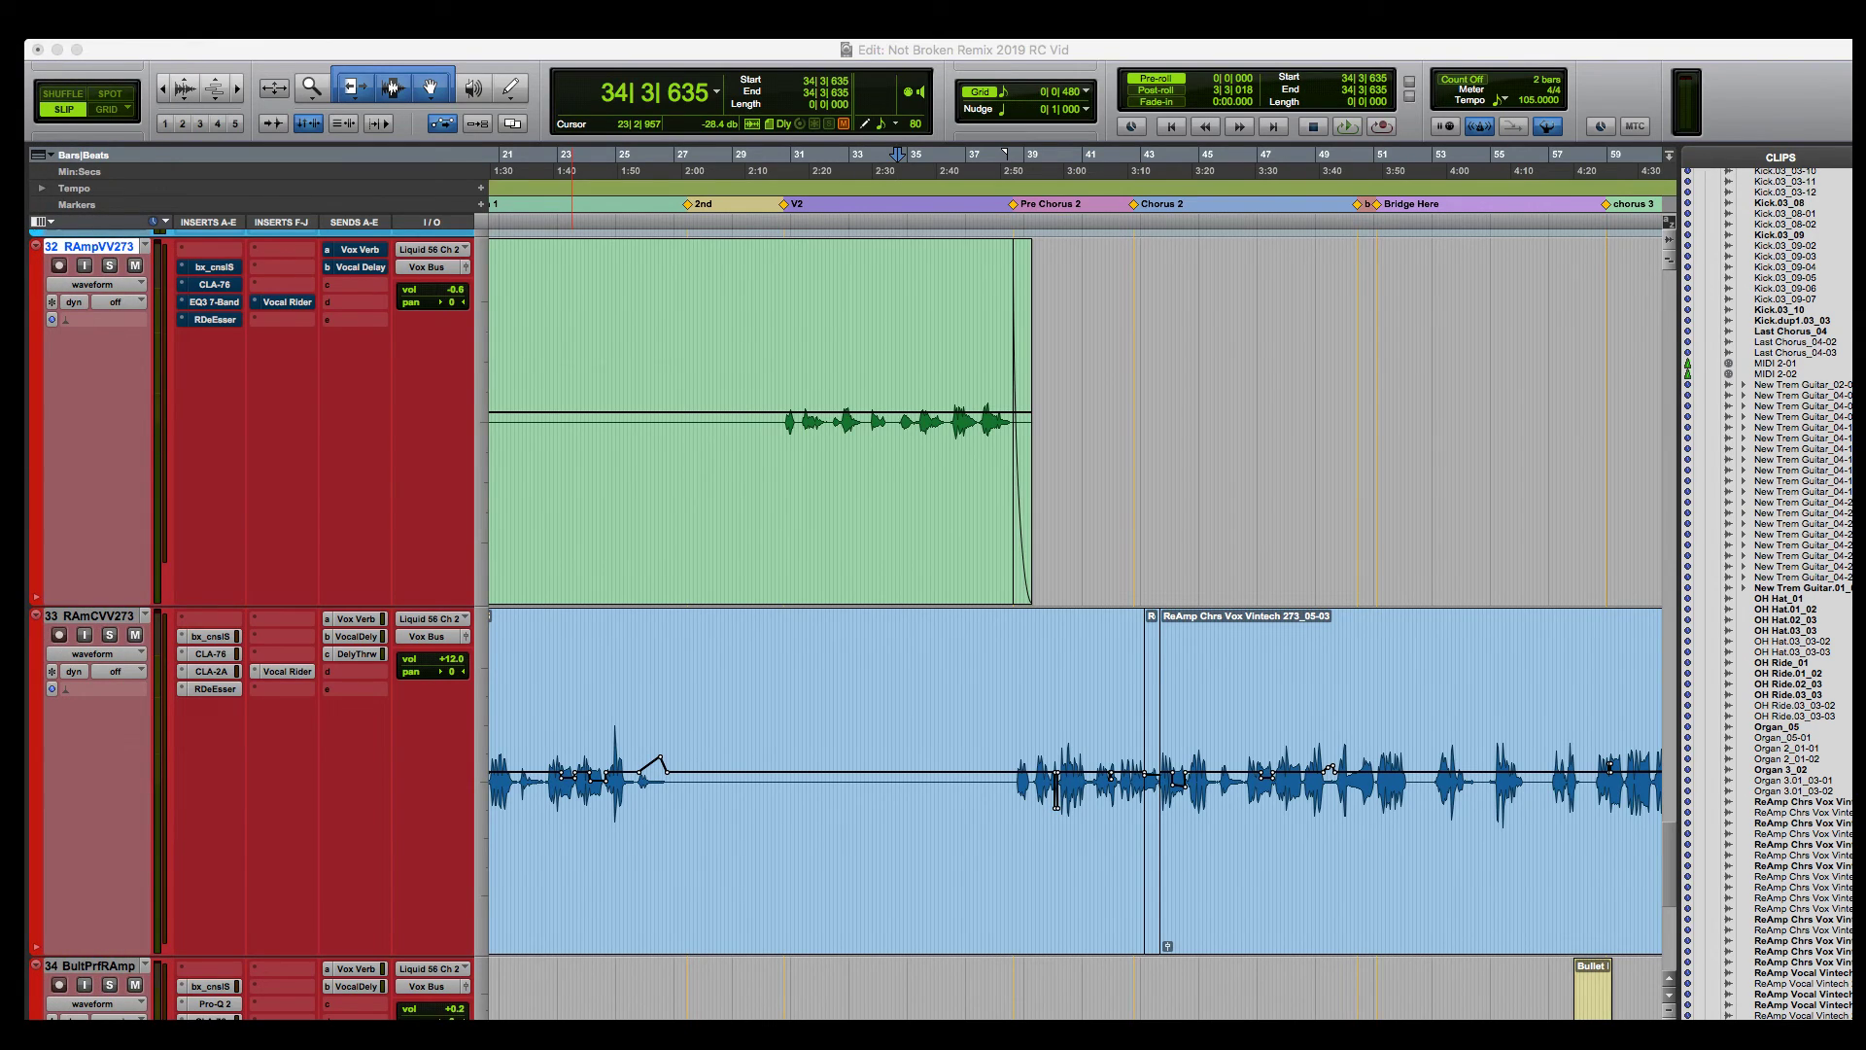
pyautogui.press('space')
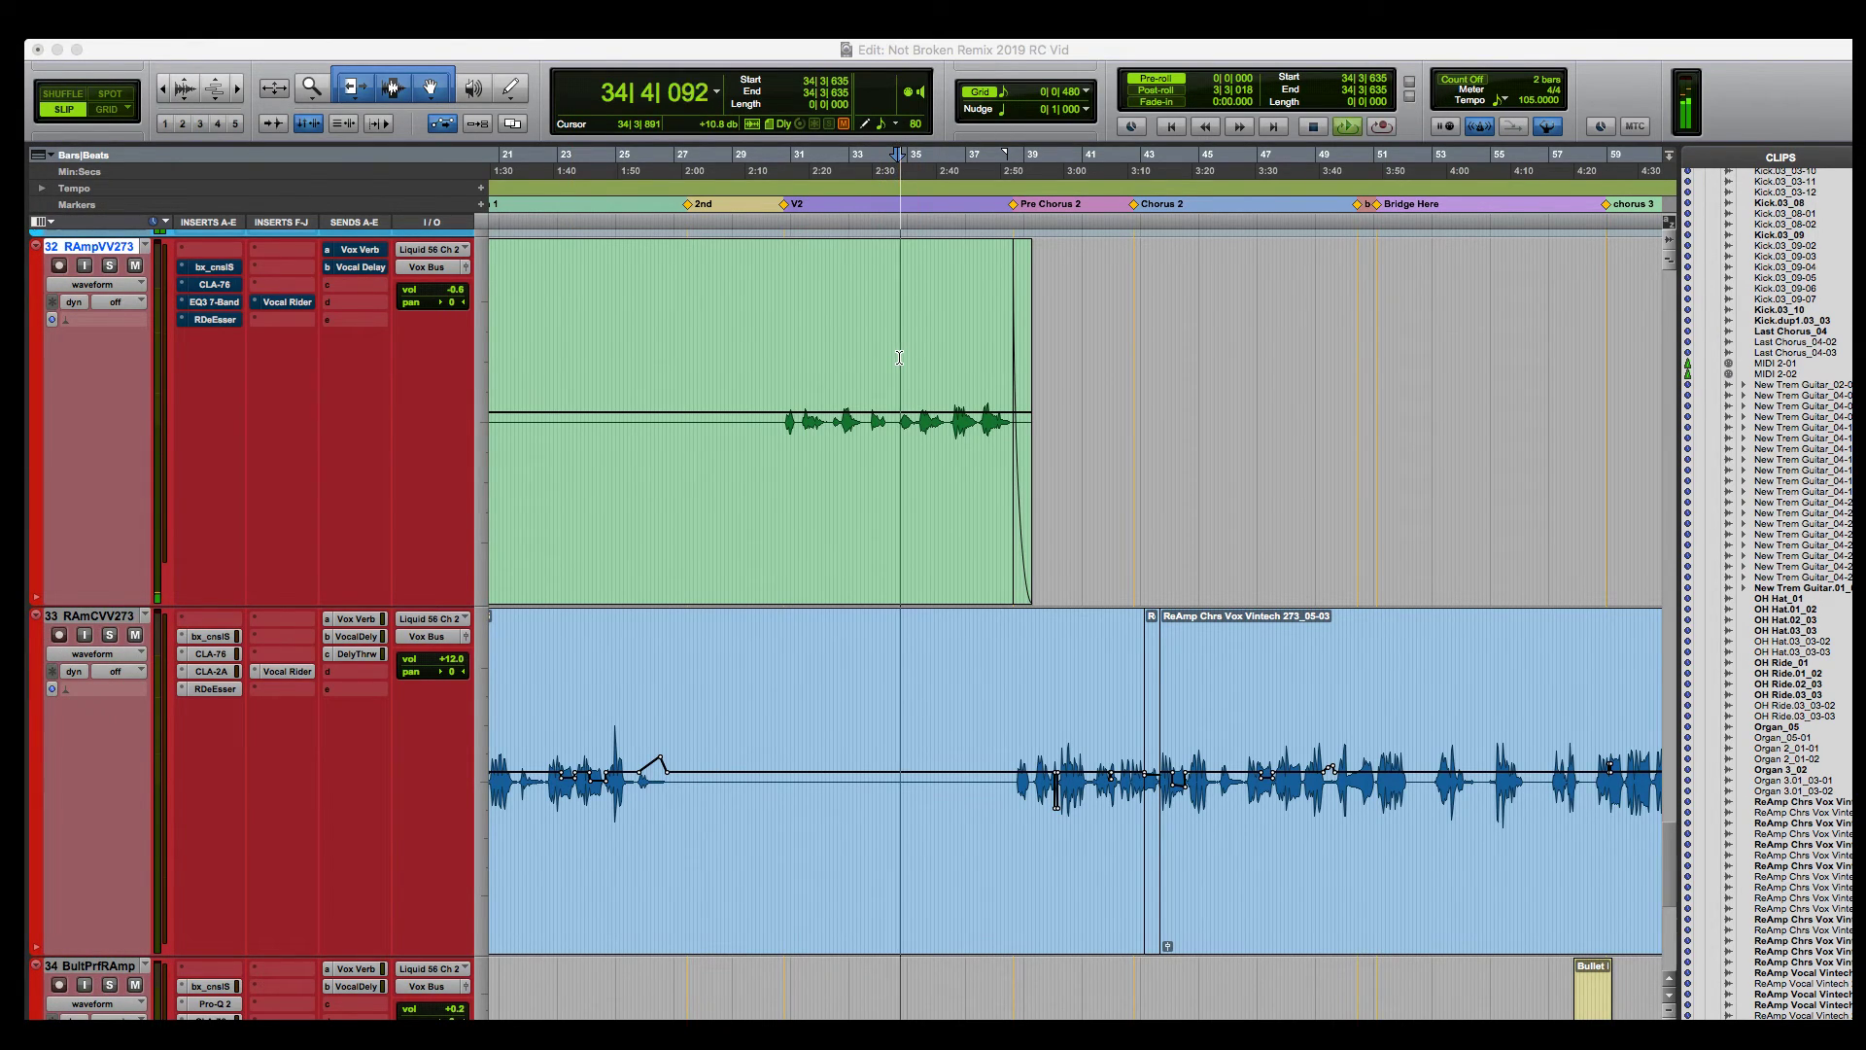
pyautogui.press('space')
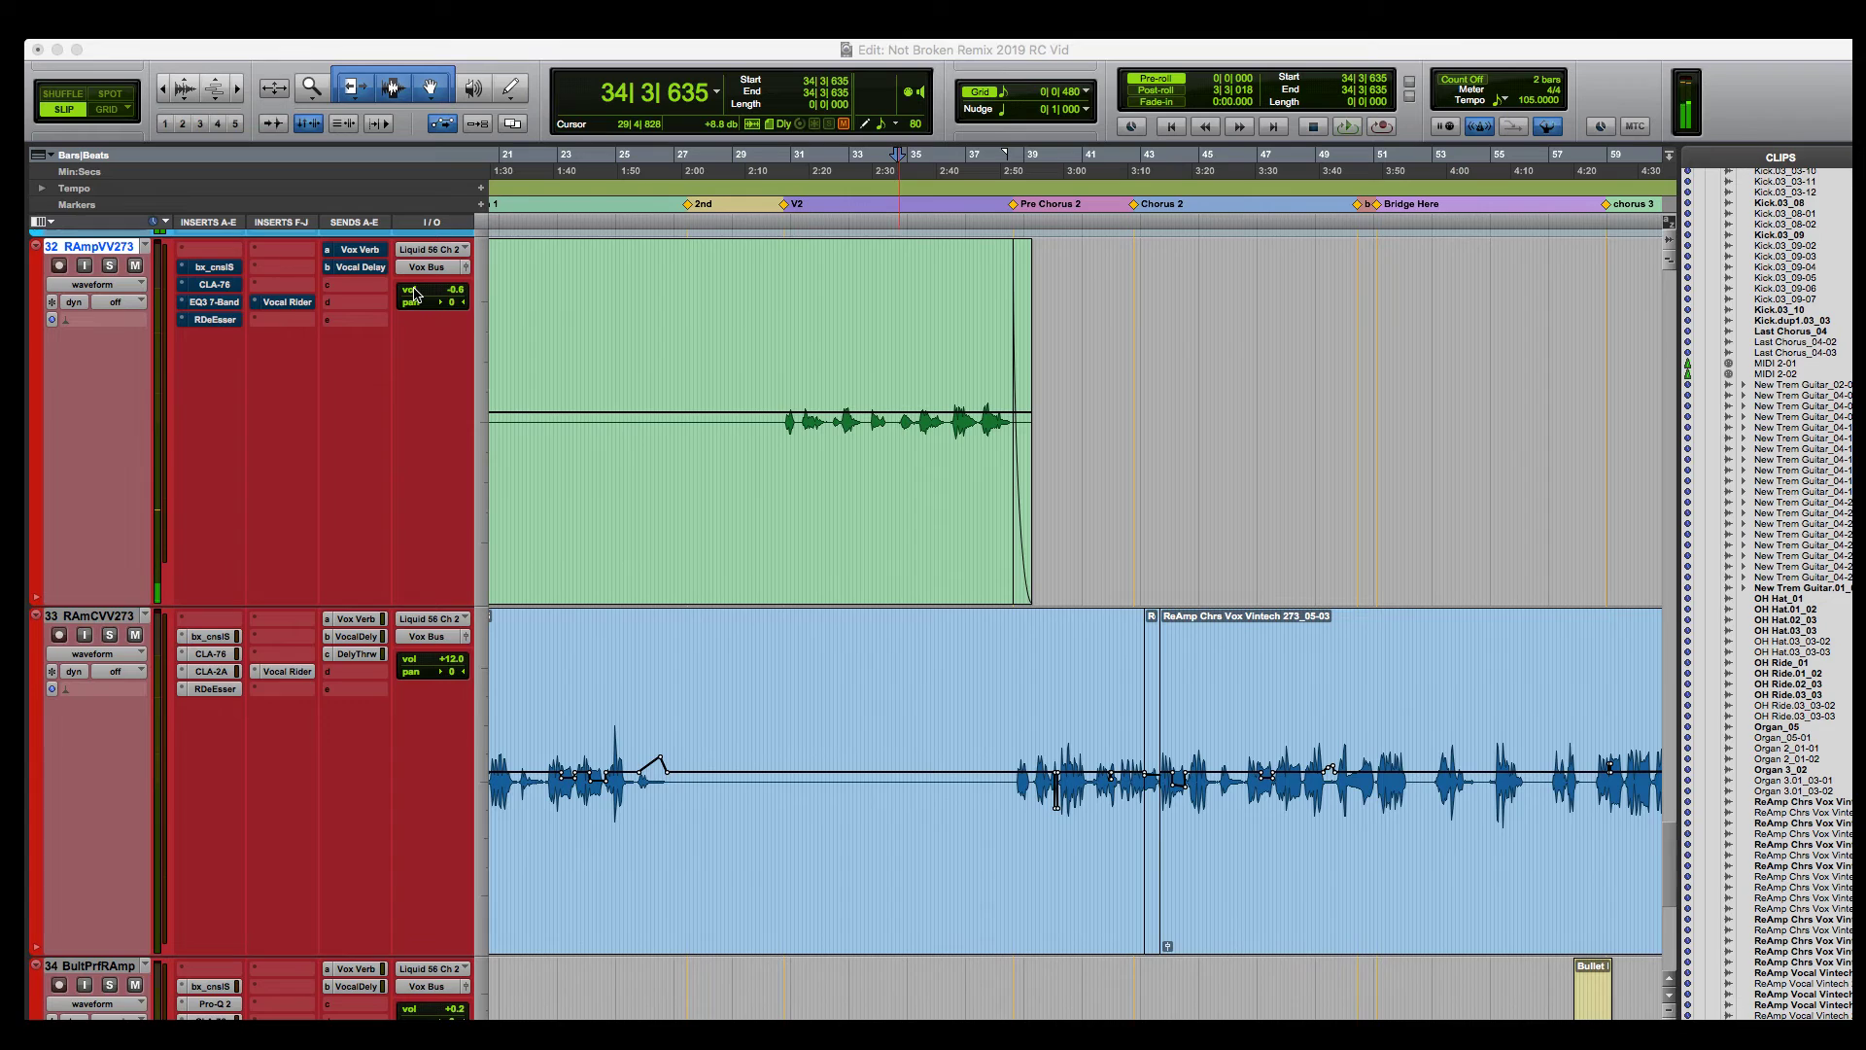
pyautogui.moveTo(416, 292); pyautogui.dragTo(413, 273)
pyautogui.press('space')
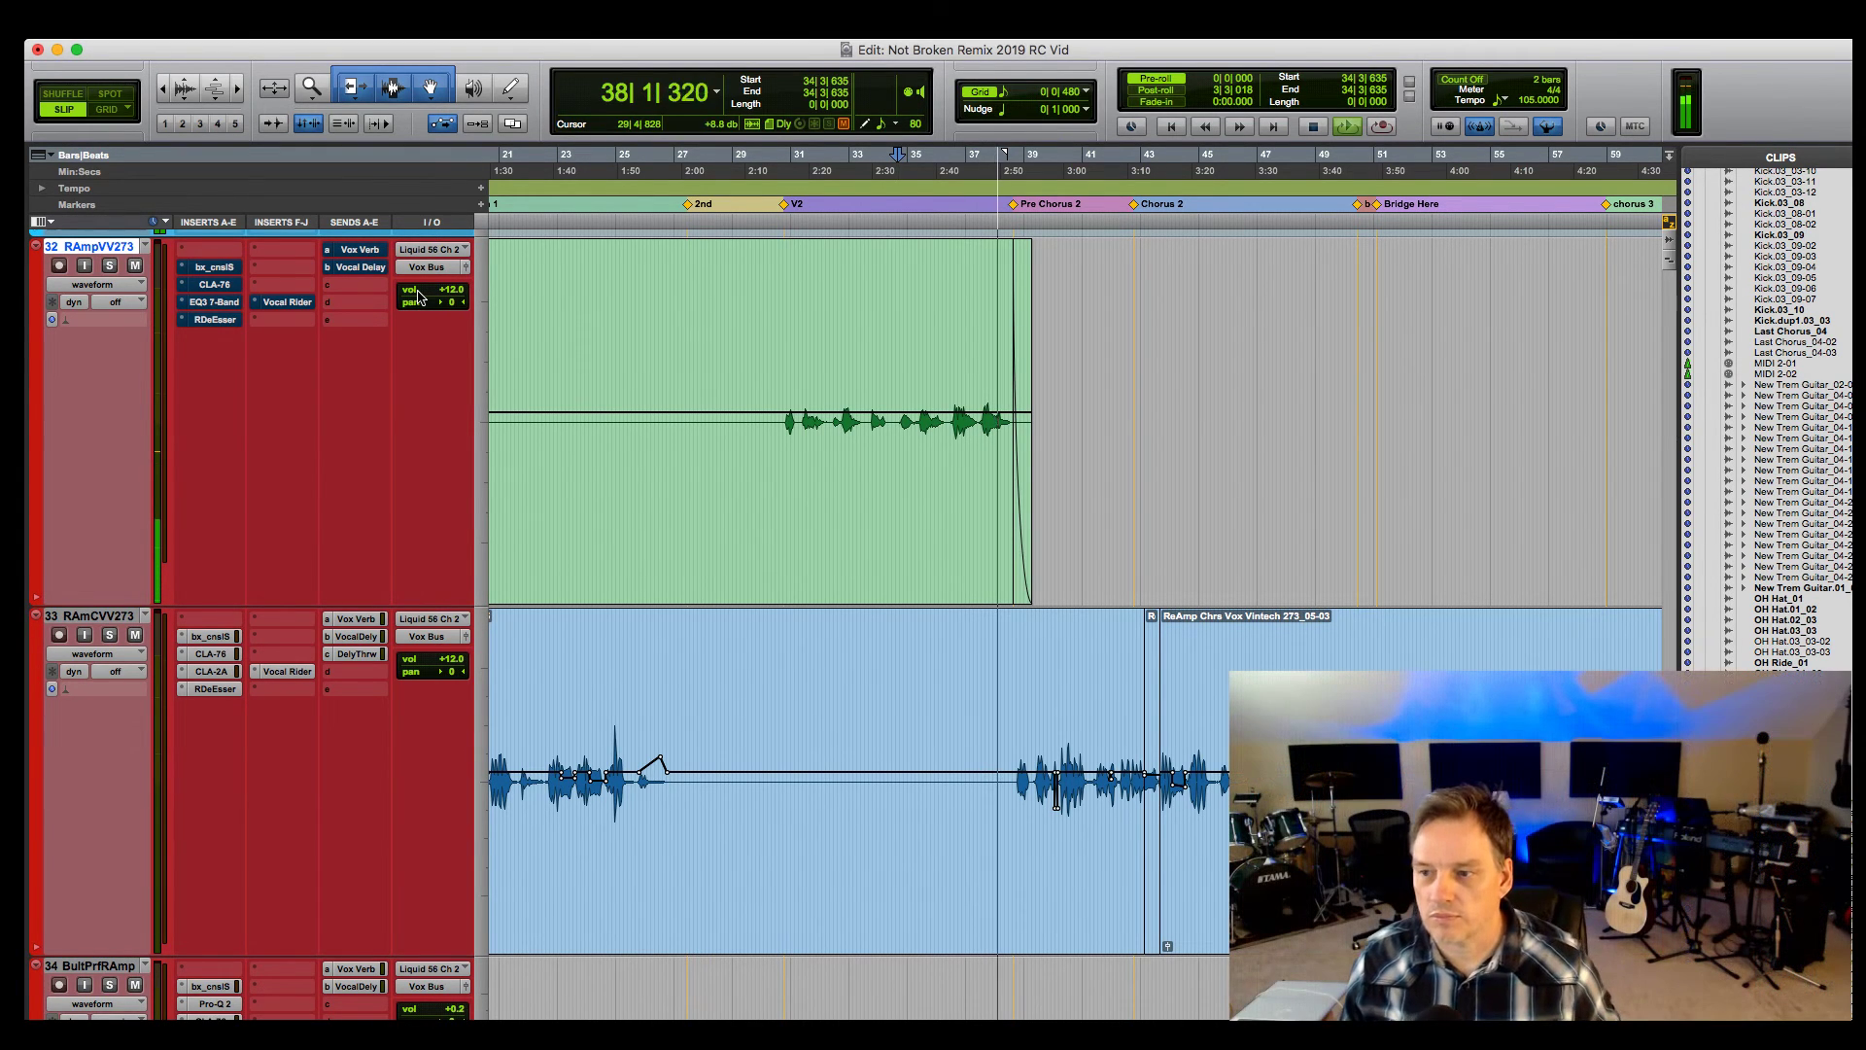
# Replay the unprocessed verse vocal from bar 34 at the raised level, stopping playback at the end.
pyautogui.press('space')
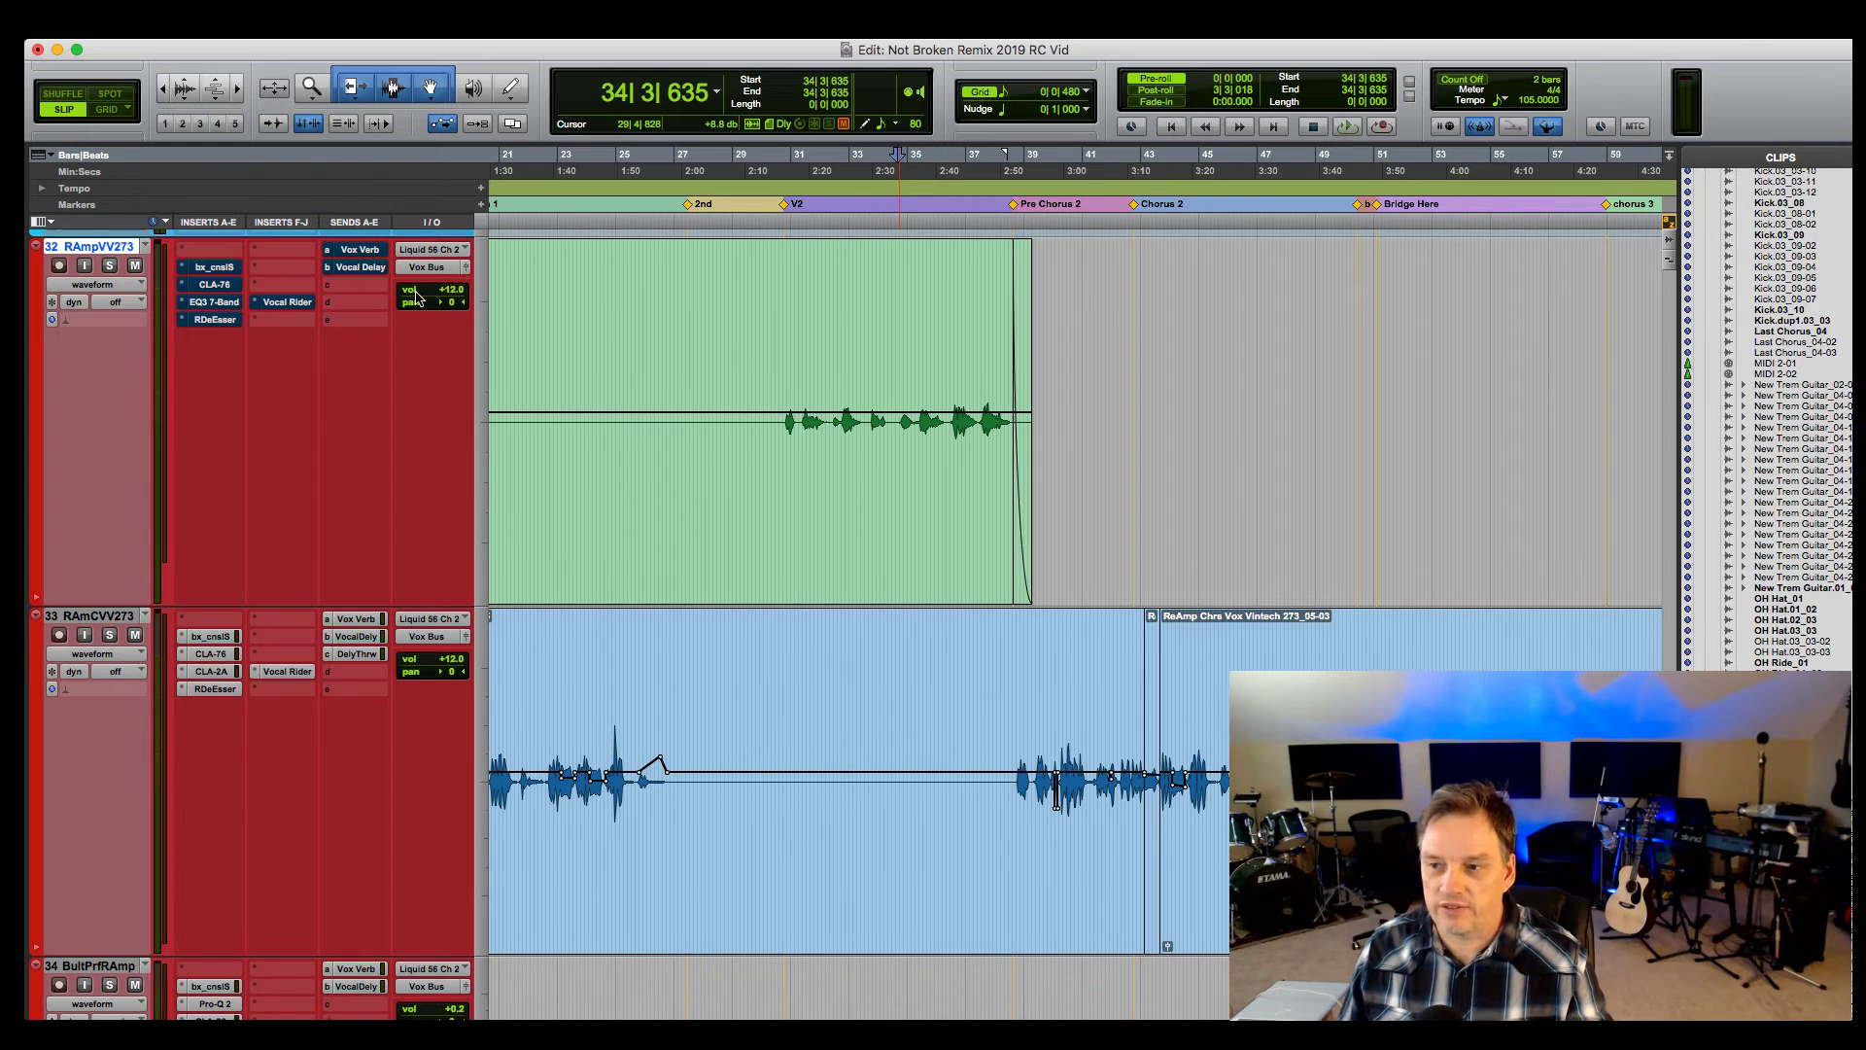
pyautogui.press('space')
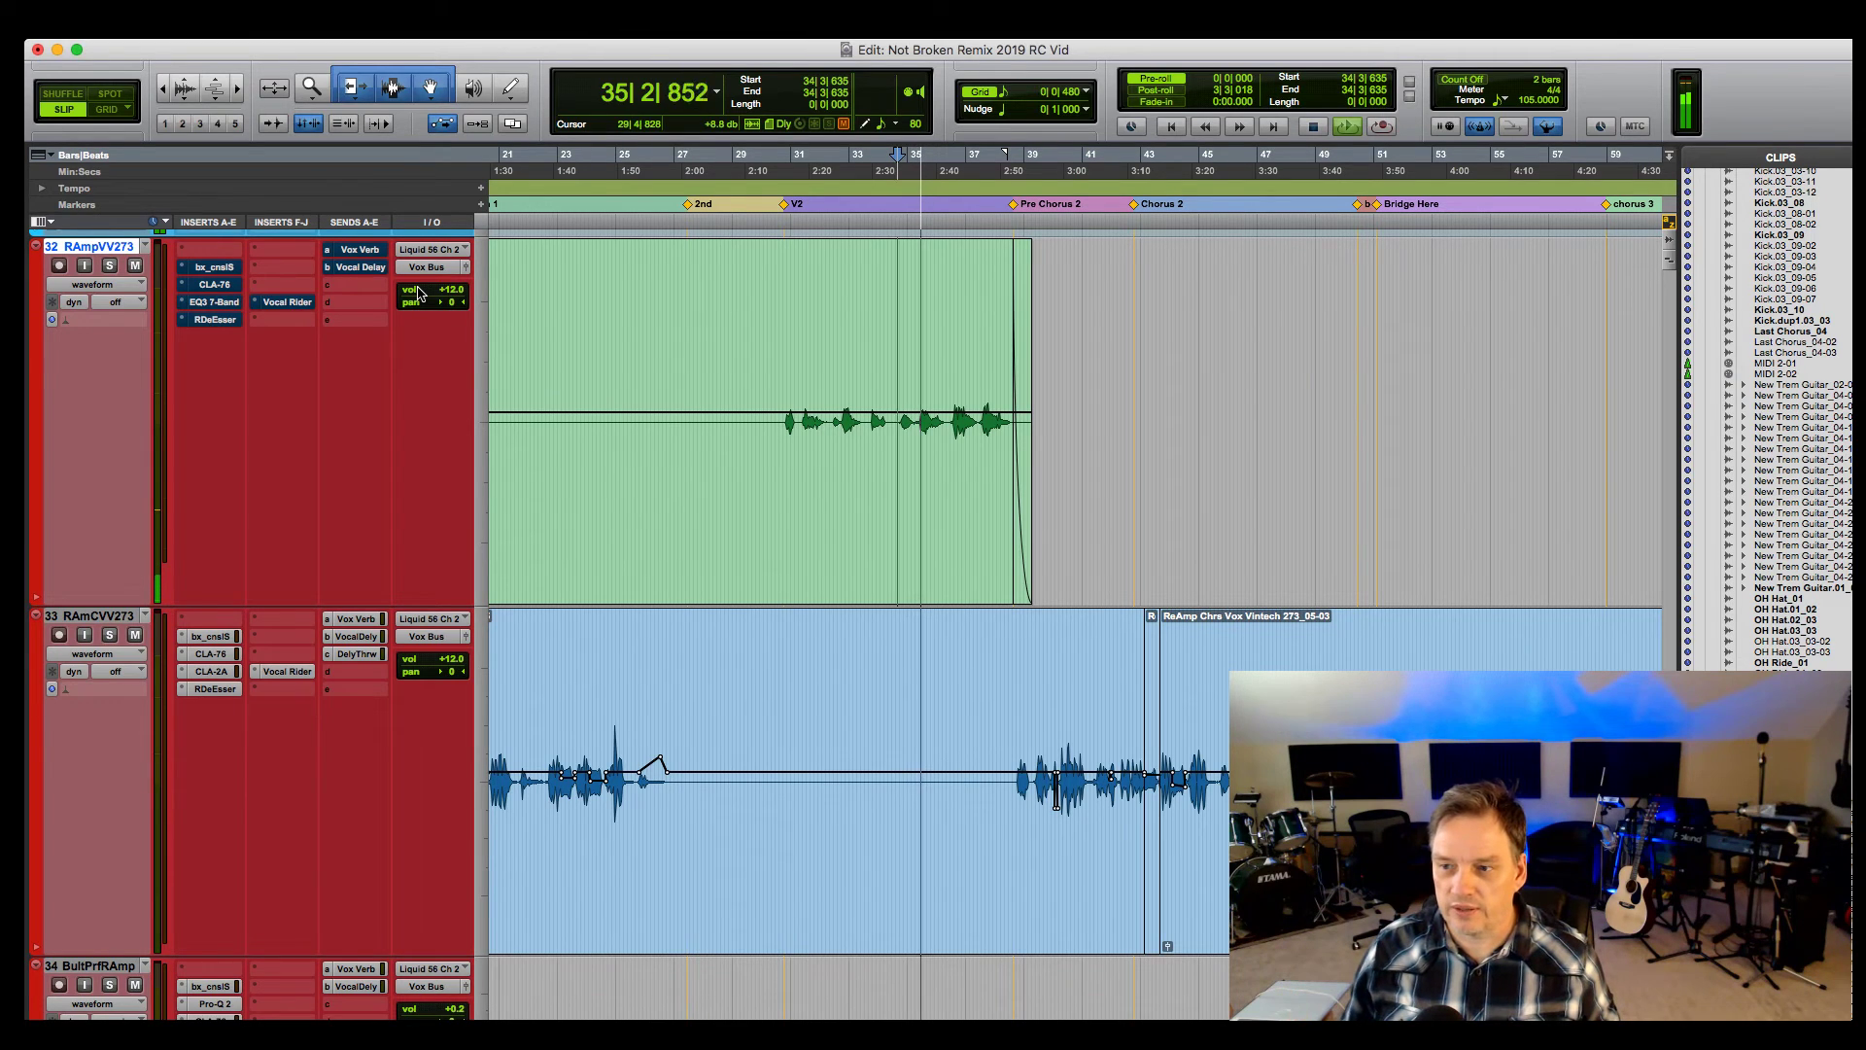
pyautogui.press('space')
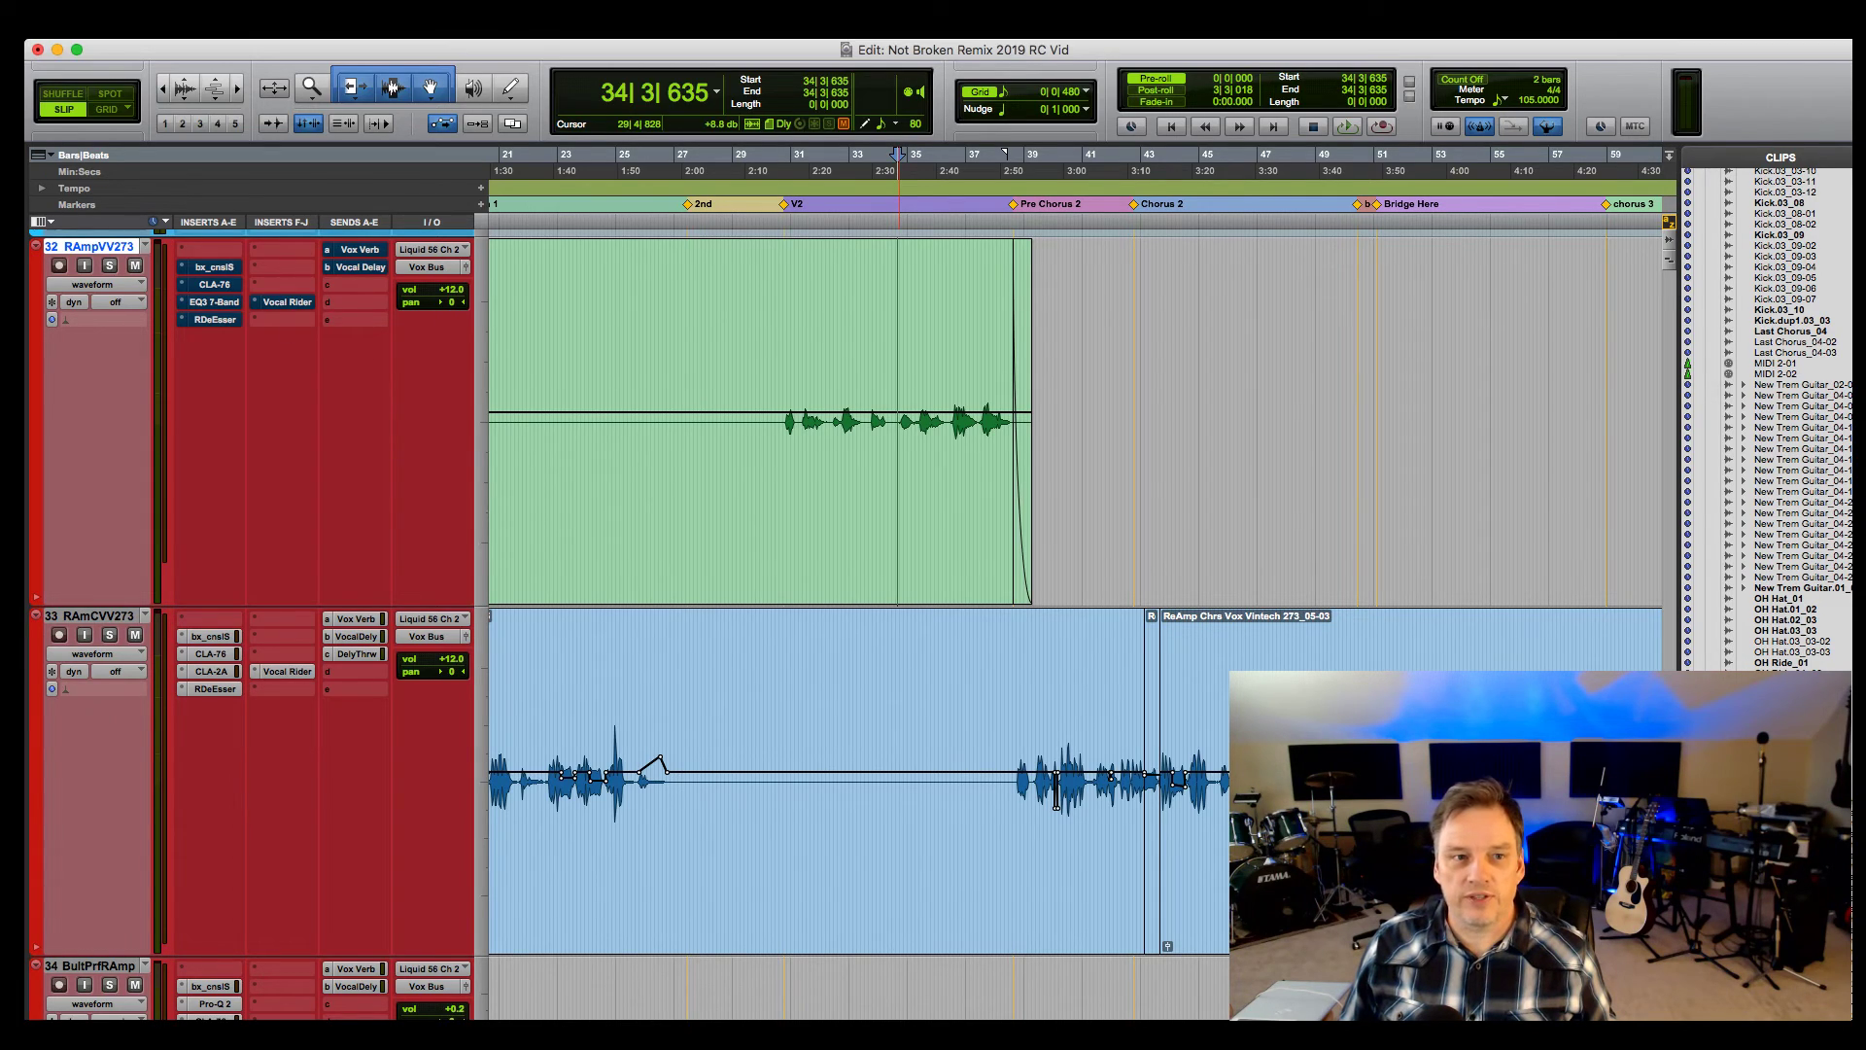
# Open the bx_console SSL 4000 E insert on the RAV273 channel in the Mix window, move it clear of the vocal channels, and disable its bypass.
pyautogui.press('super+equal')
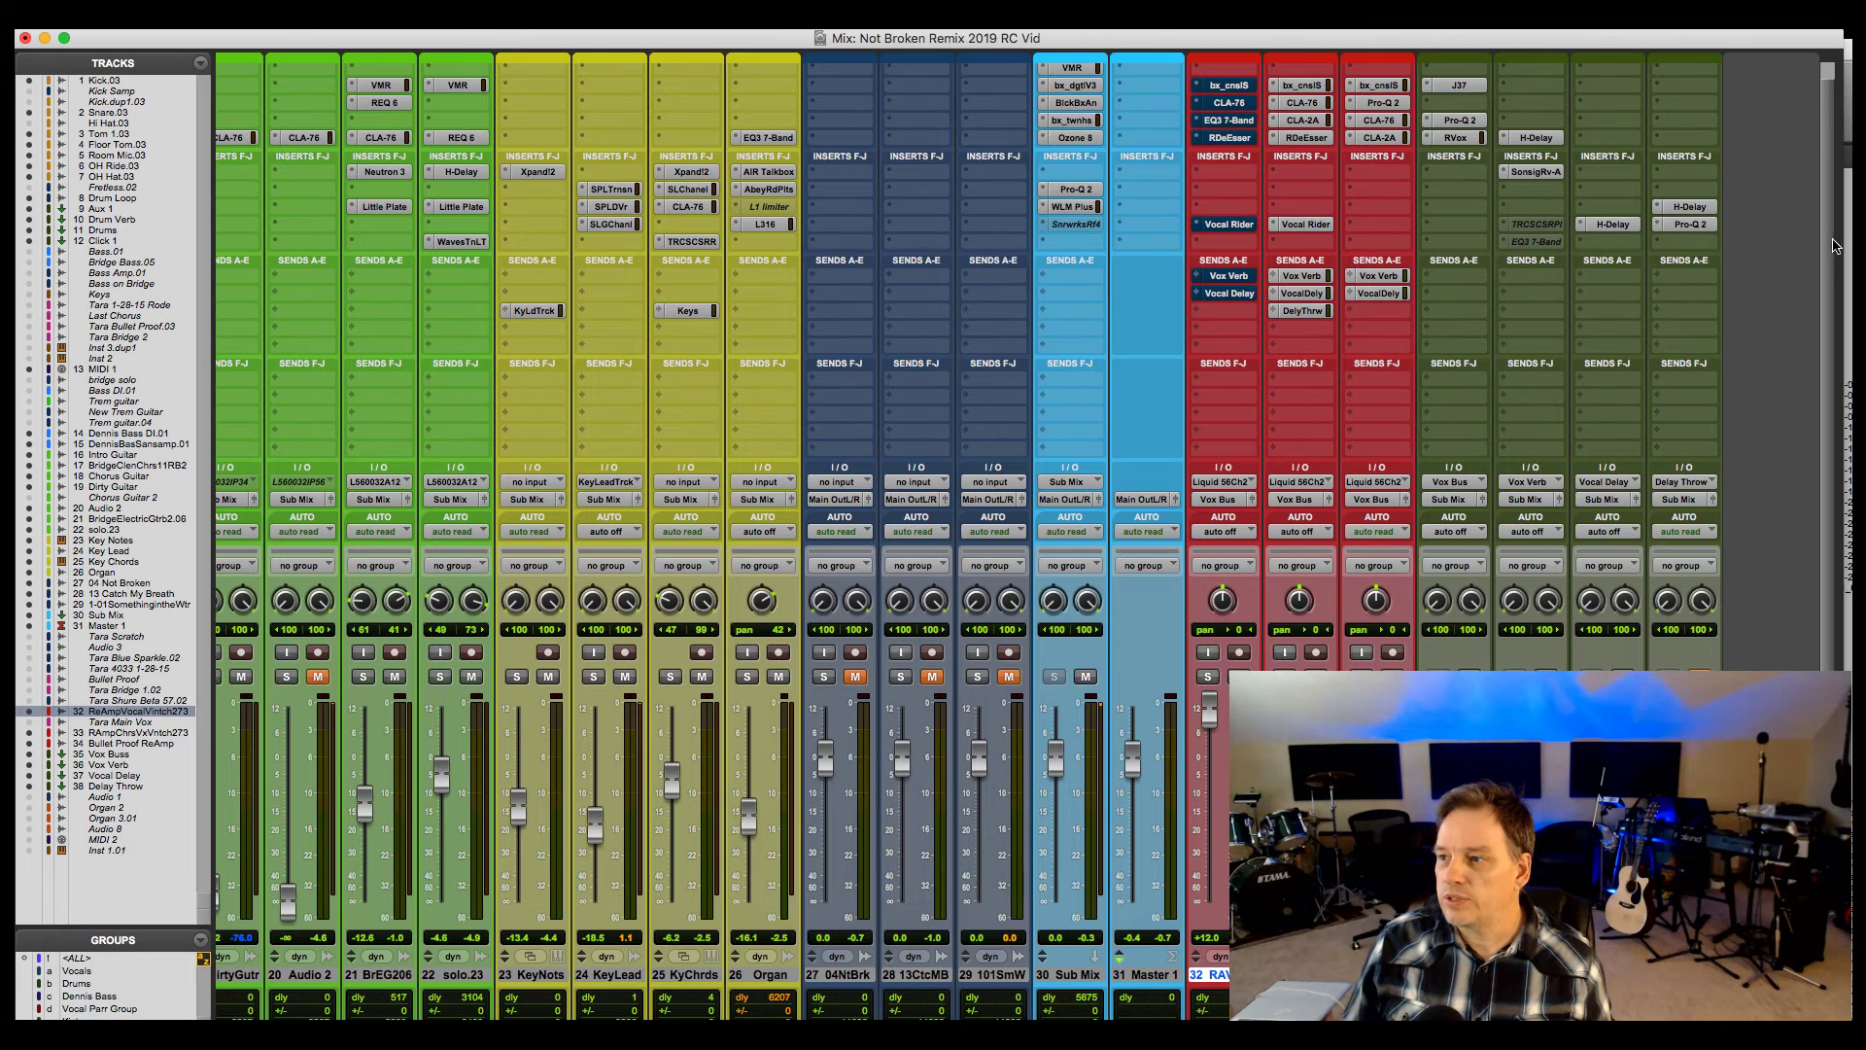
pyautogui.scroll(1, 1332, 116)
pyautogui.click(1230, 102)
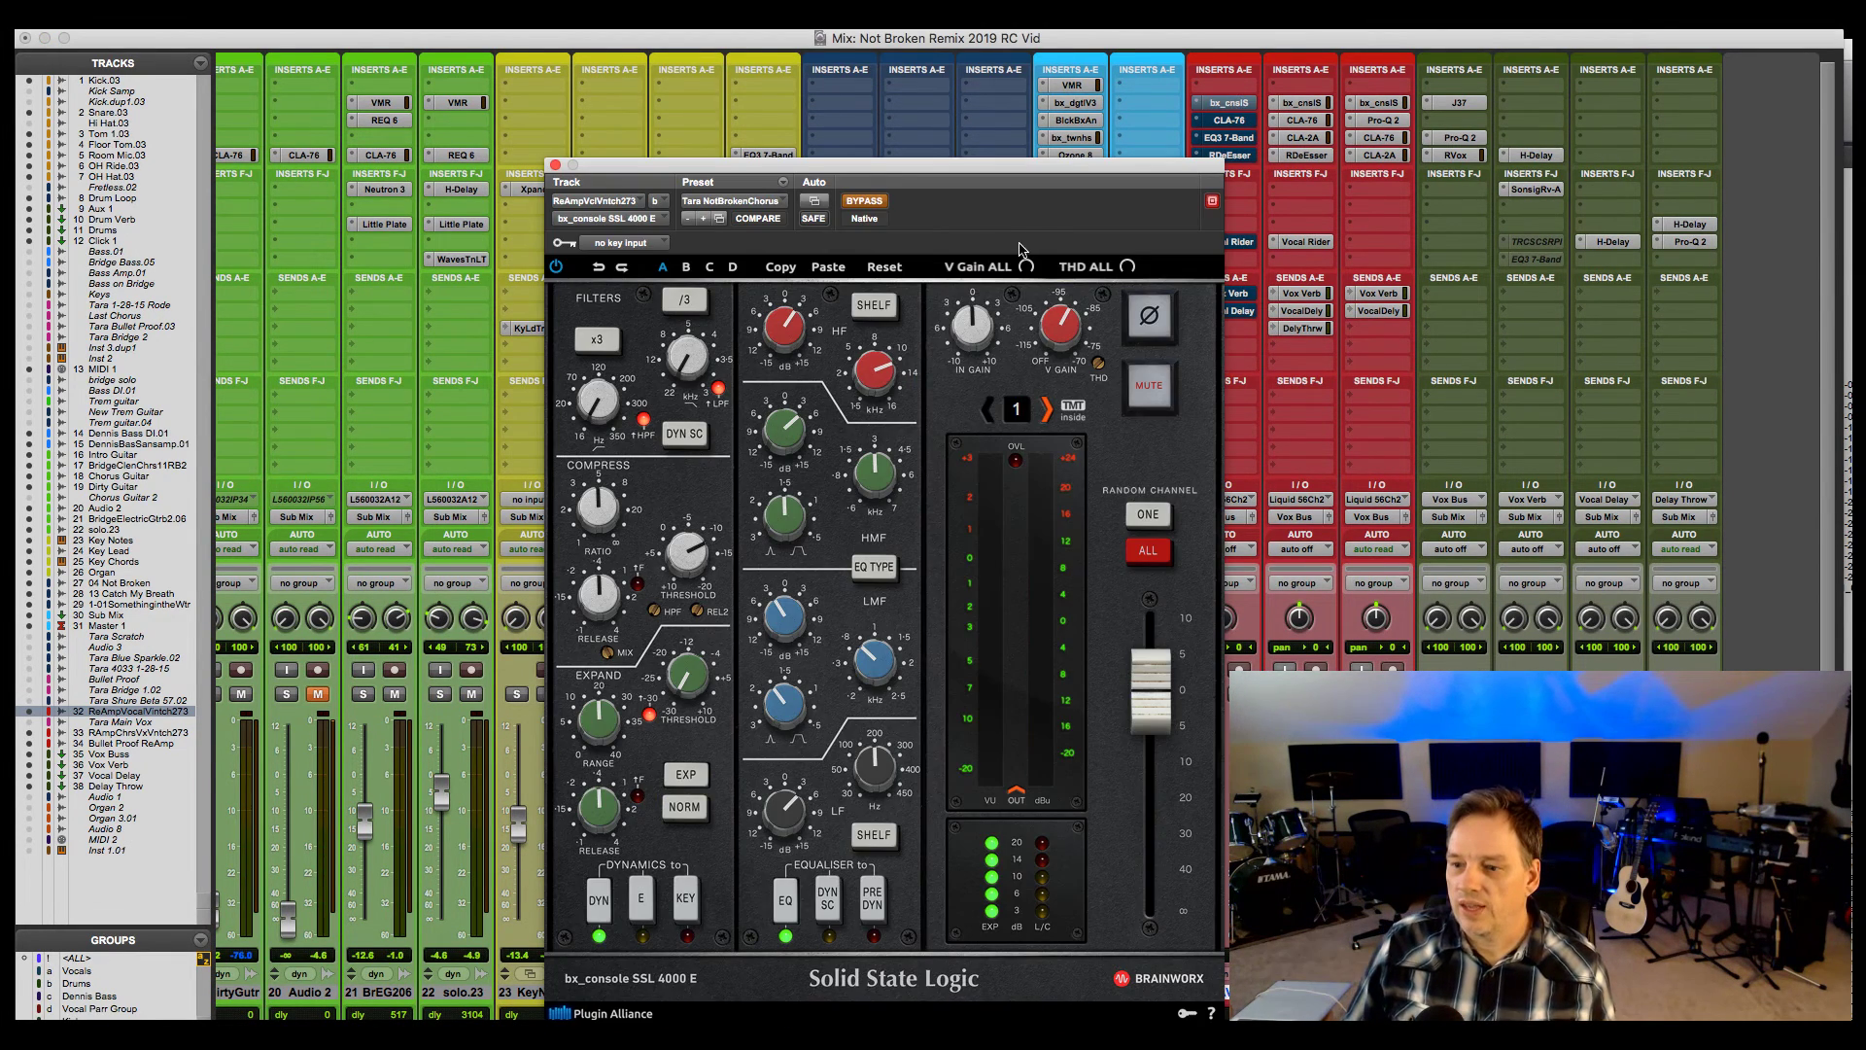
pyautogui.moveTo(1019, 171); pyautogui.dragTo(692, 68)
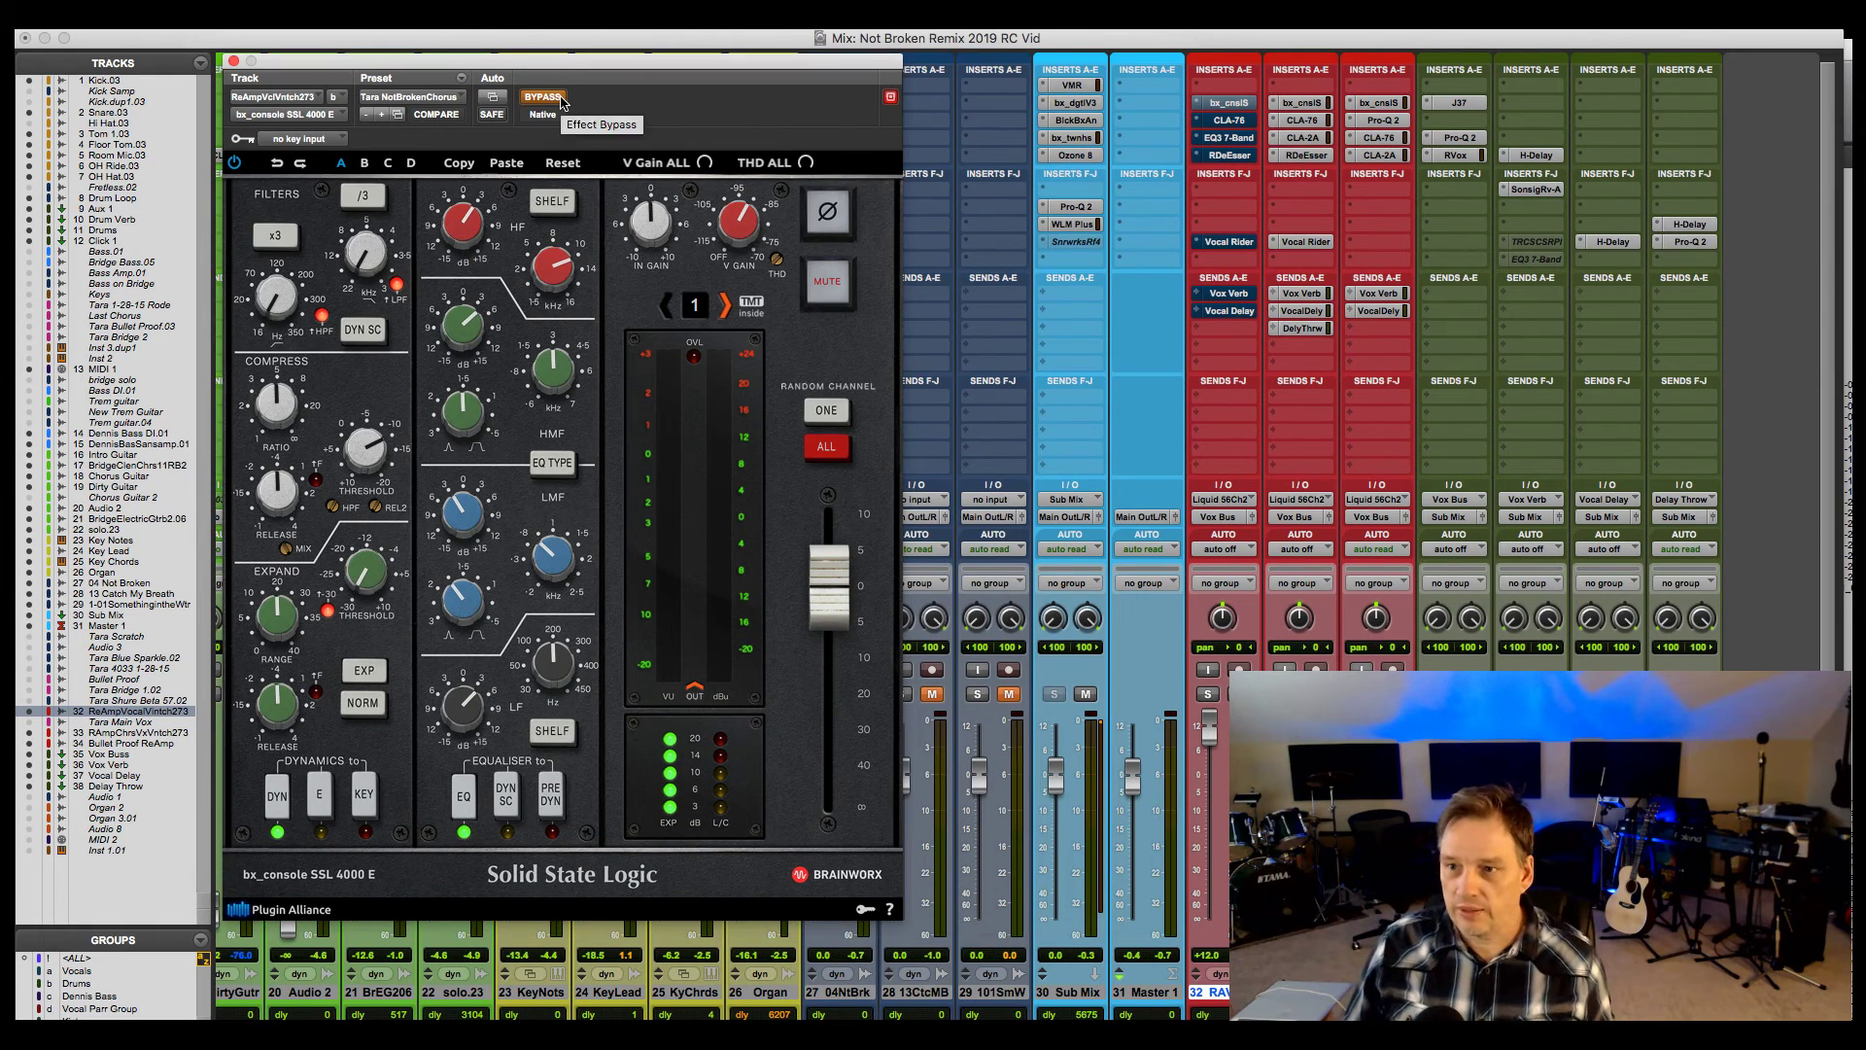
pyautogui.click(561, 99)
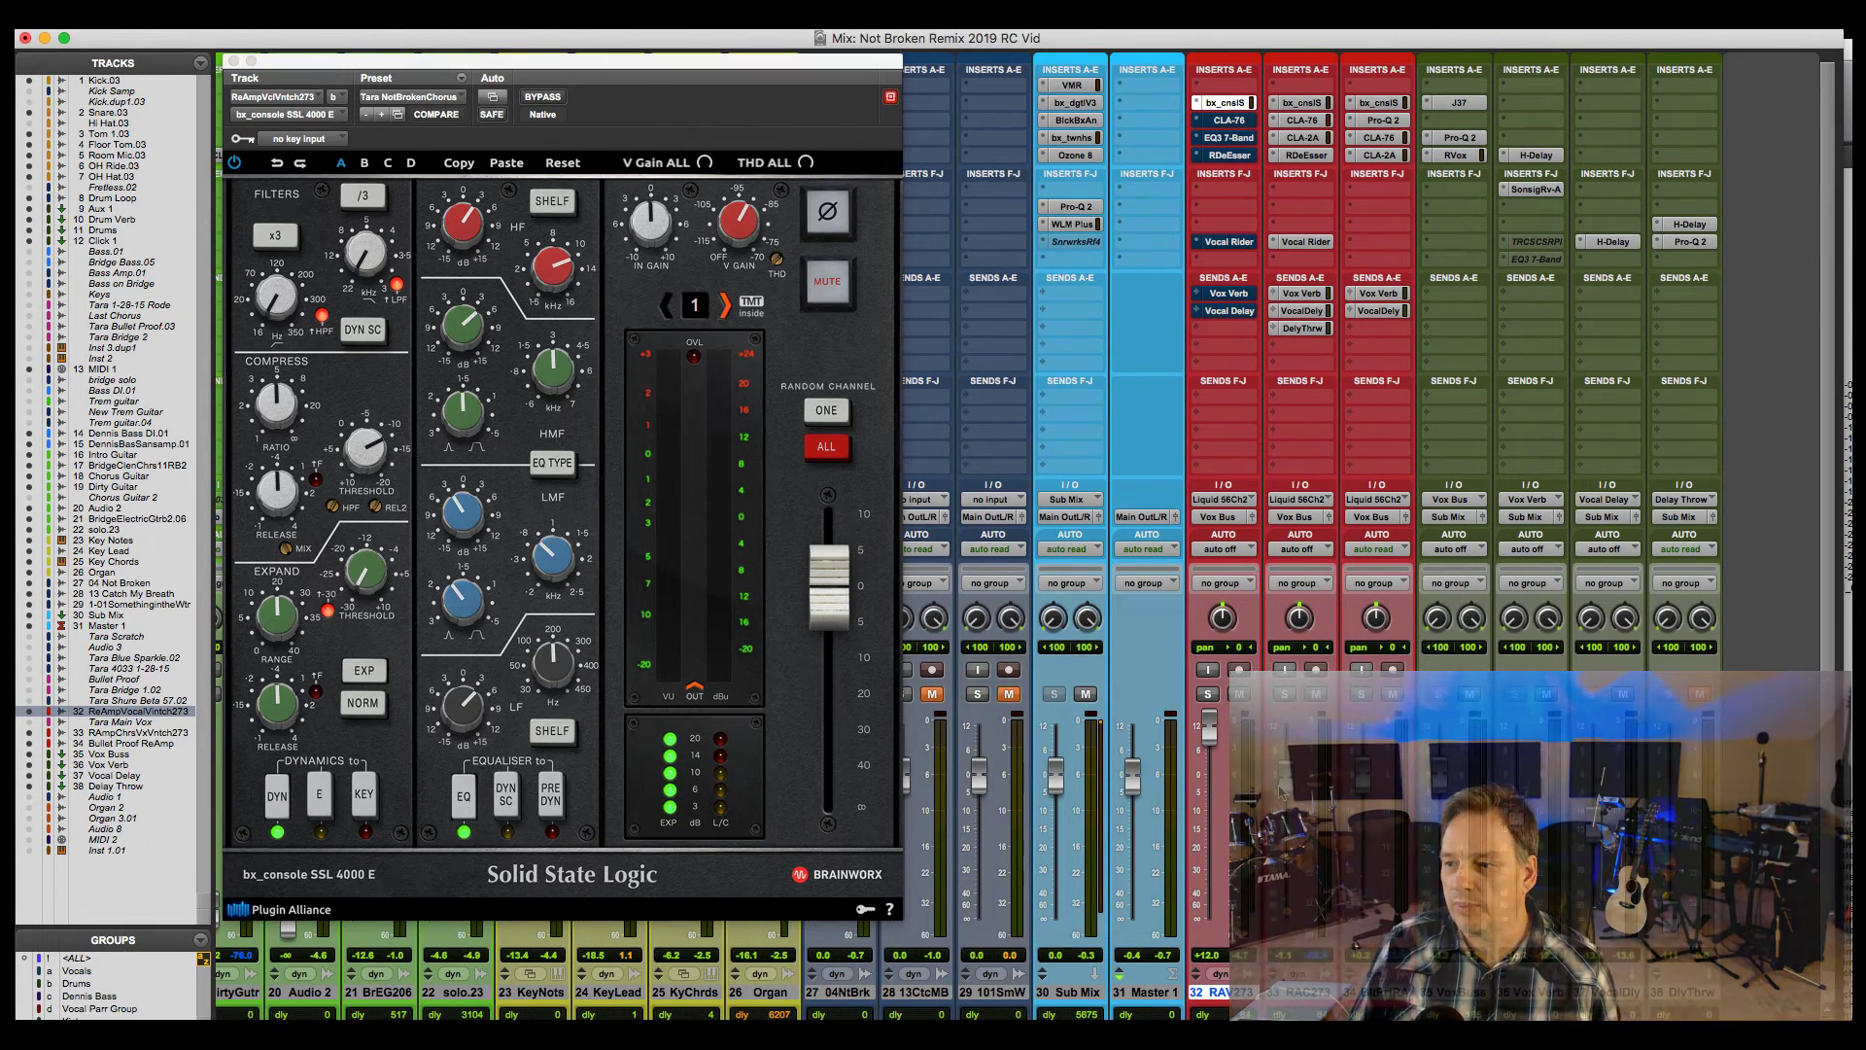
# During playback, set the RAV273 fader to +10.1 dB and compare the vocal with the SSL plugin bypassed and engaged.
pyautogui.press('space')
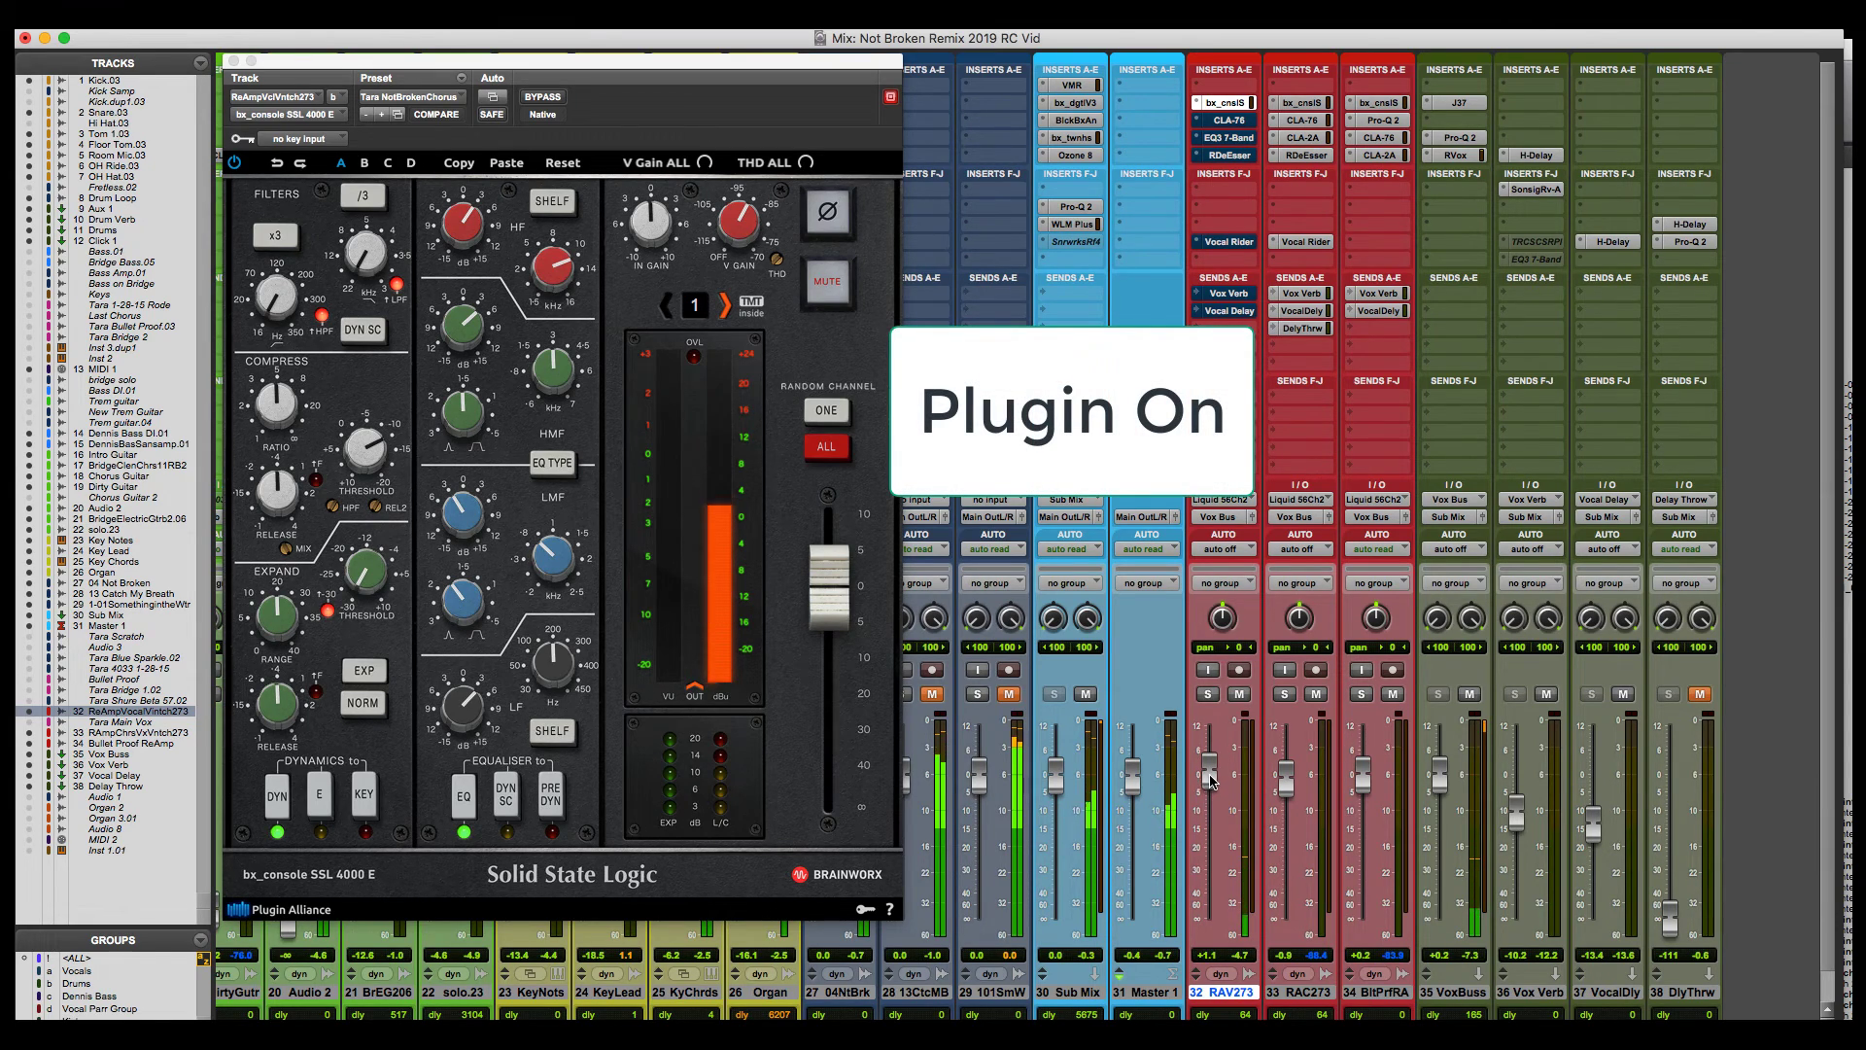
pyautogui.moveTo(1211, 779); pyautogui.dragTo(1222, 745)
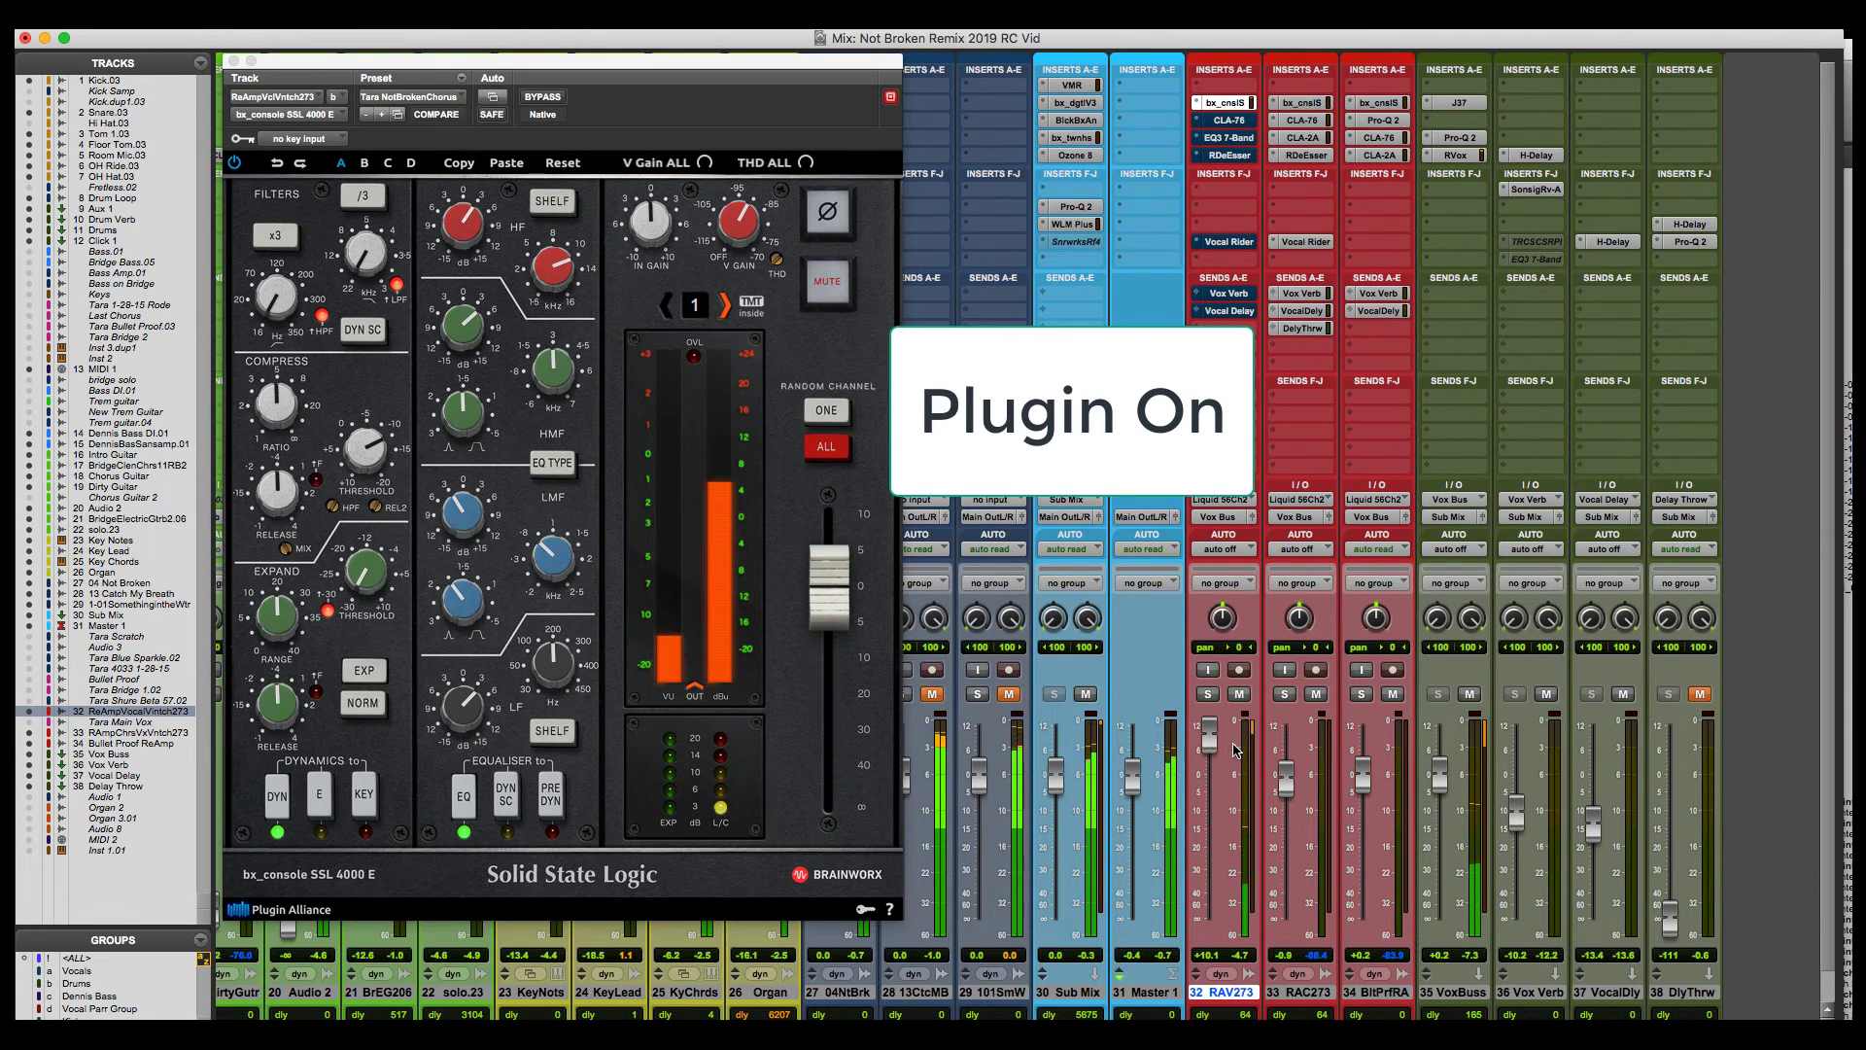
pyautogui.click(542, 97)
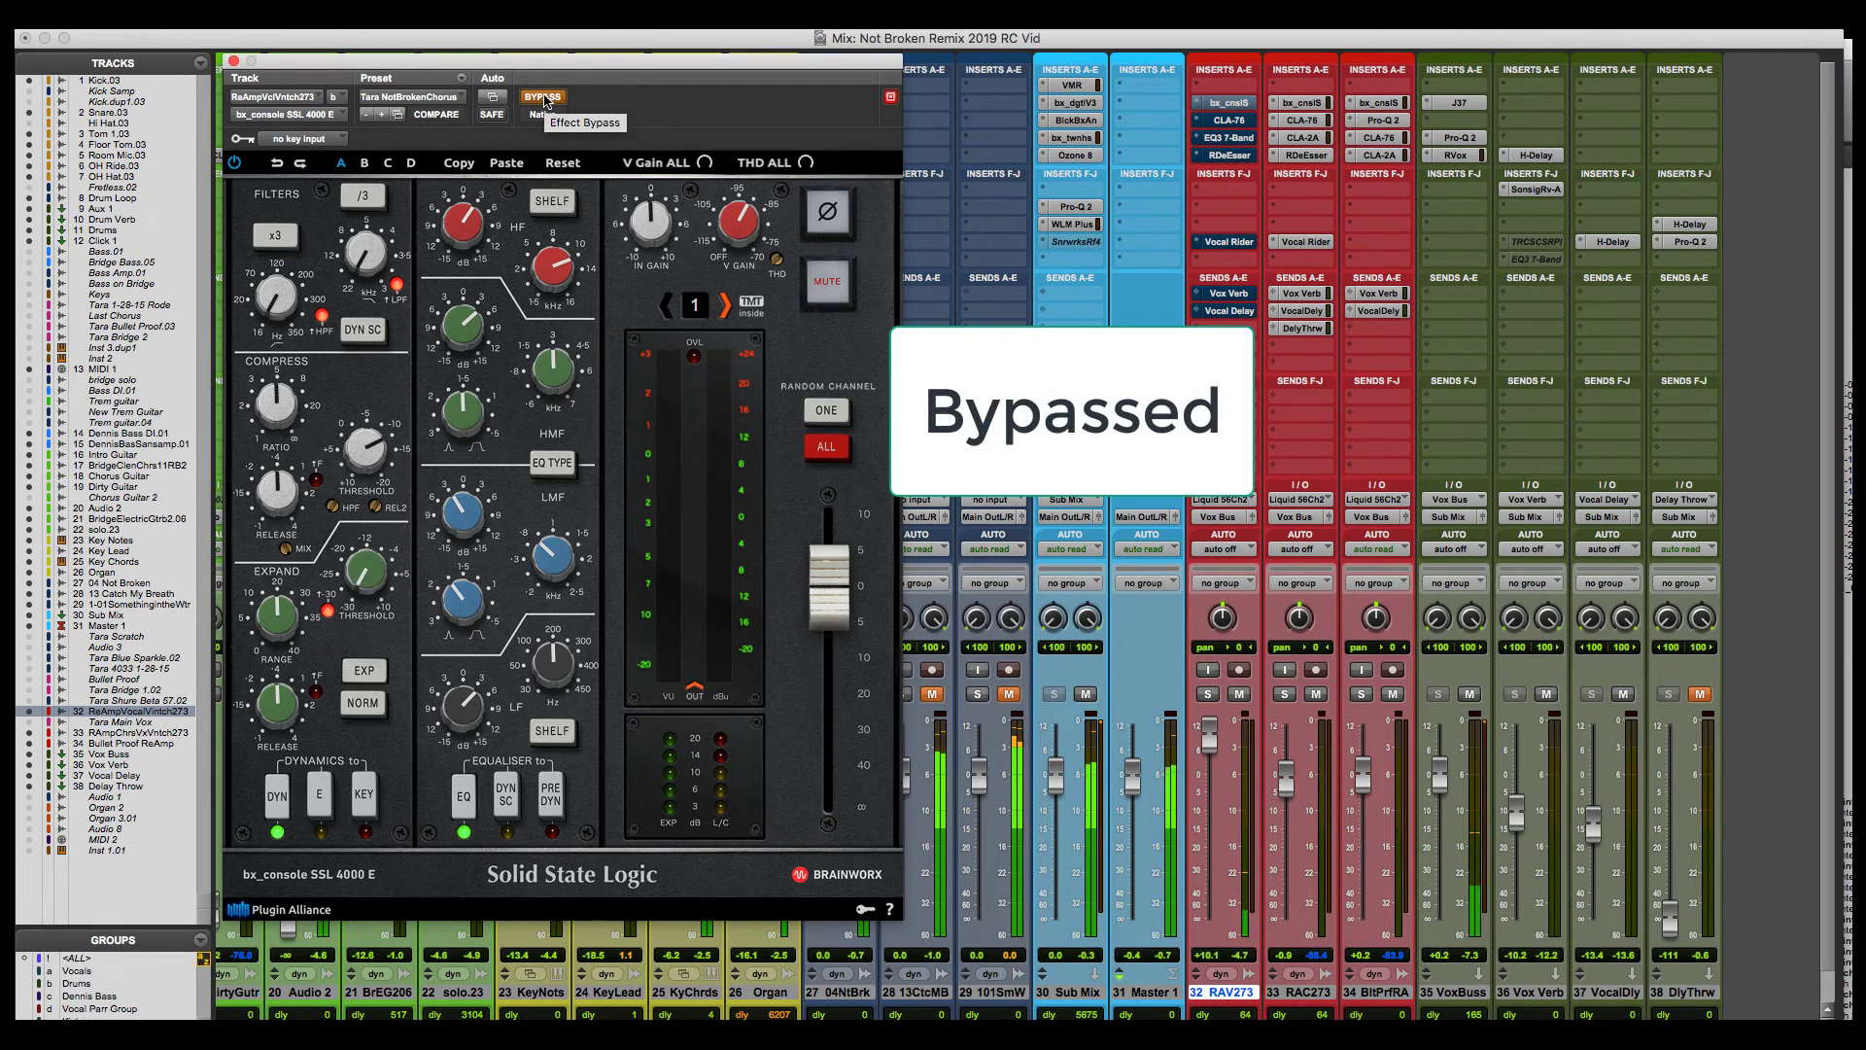
pyautogui.click(542, 97)
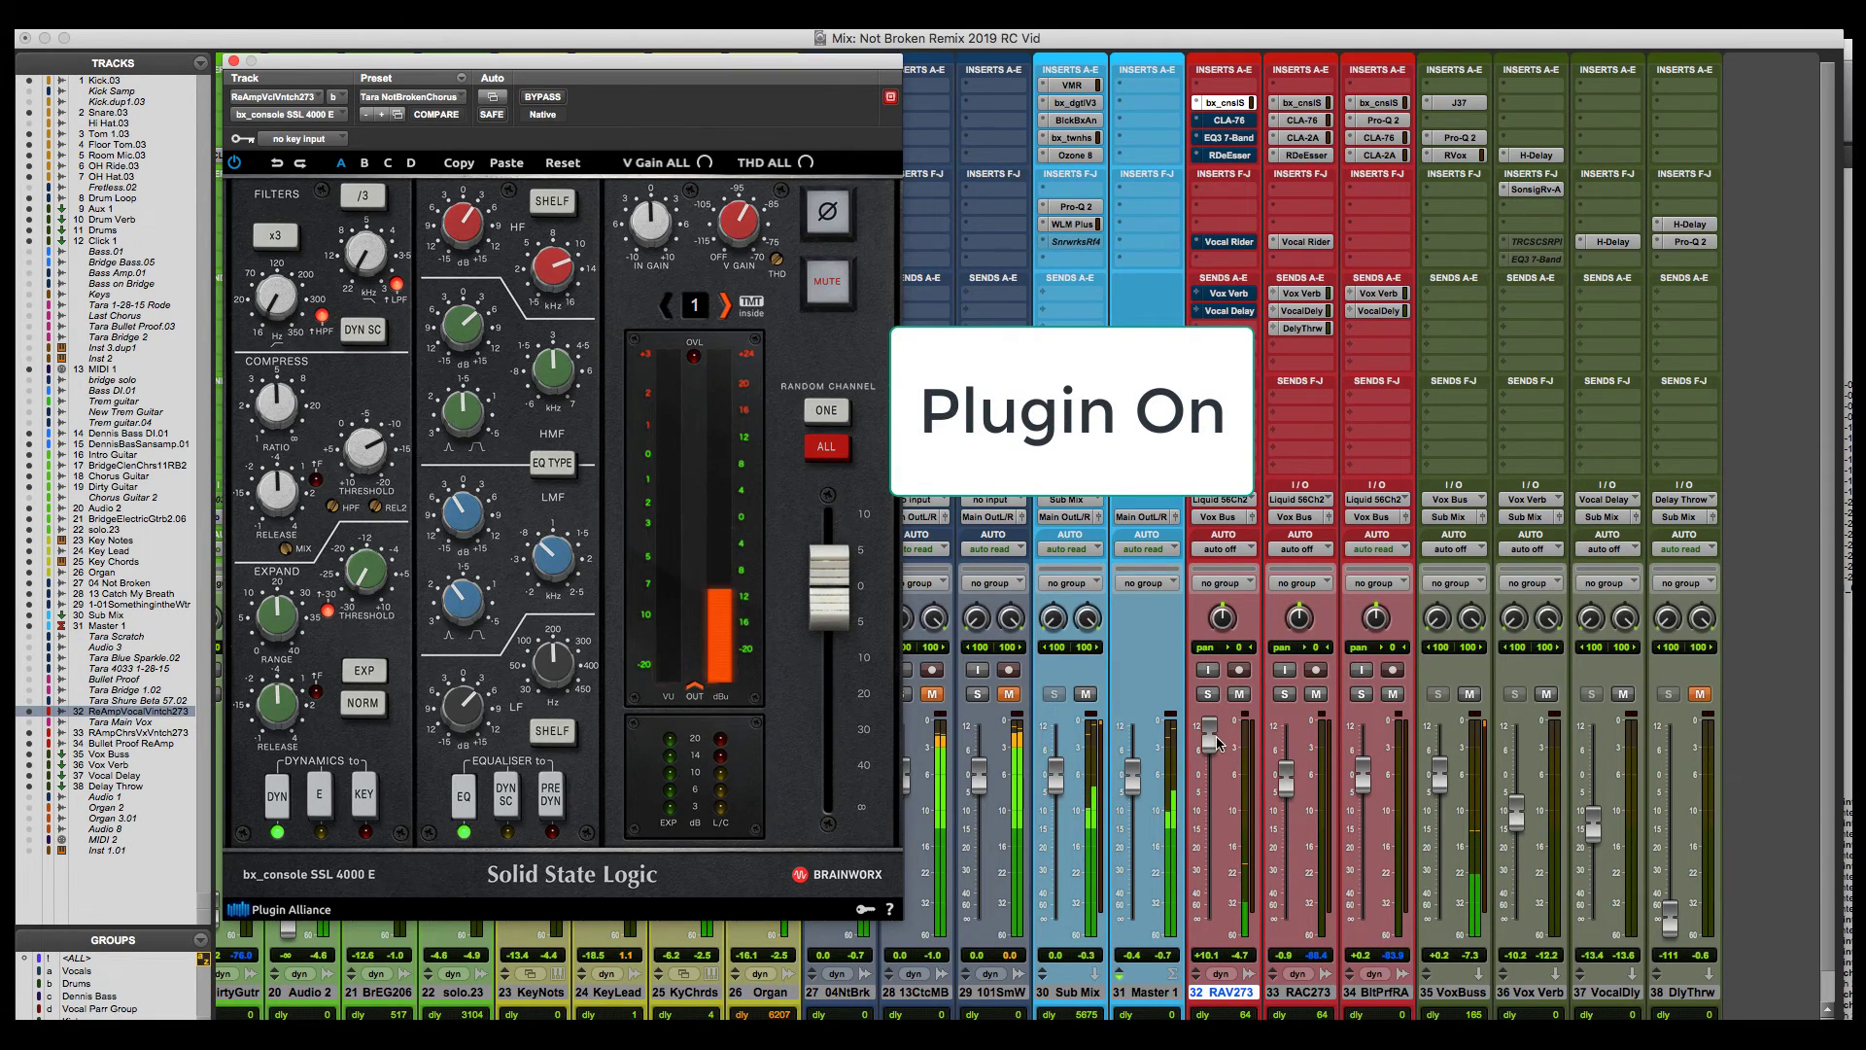
pyautogui.click(993, 661)
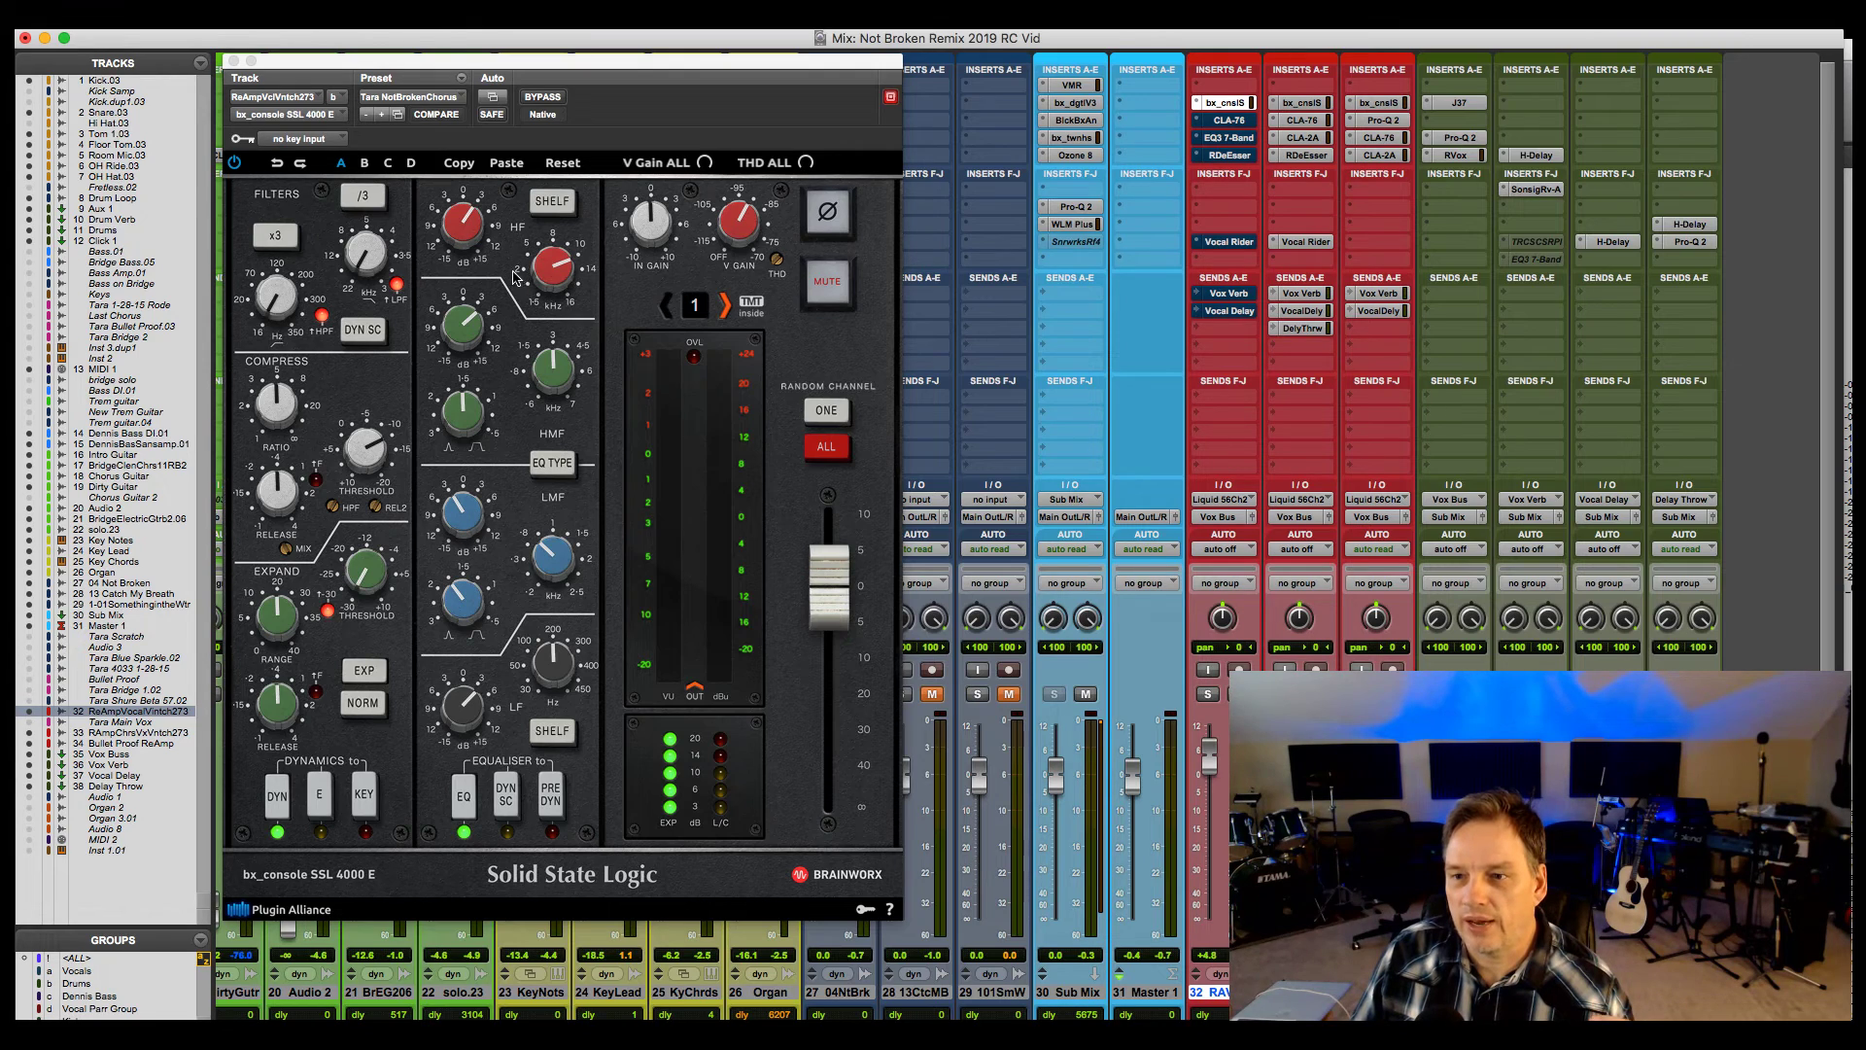
# Examine the SSL plugin's equaliser settings on the vocal, covering the HF, HMF, LMF and LF bands.
pyautogui.click(460, 234)
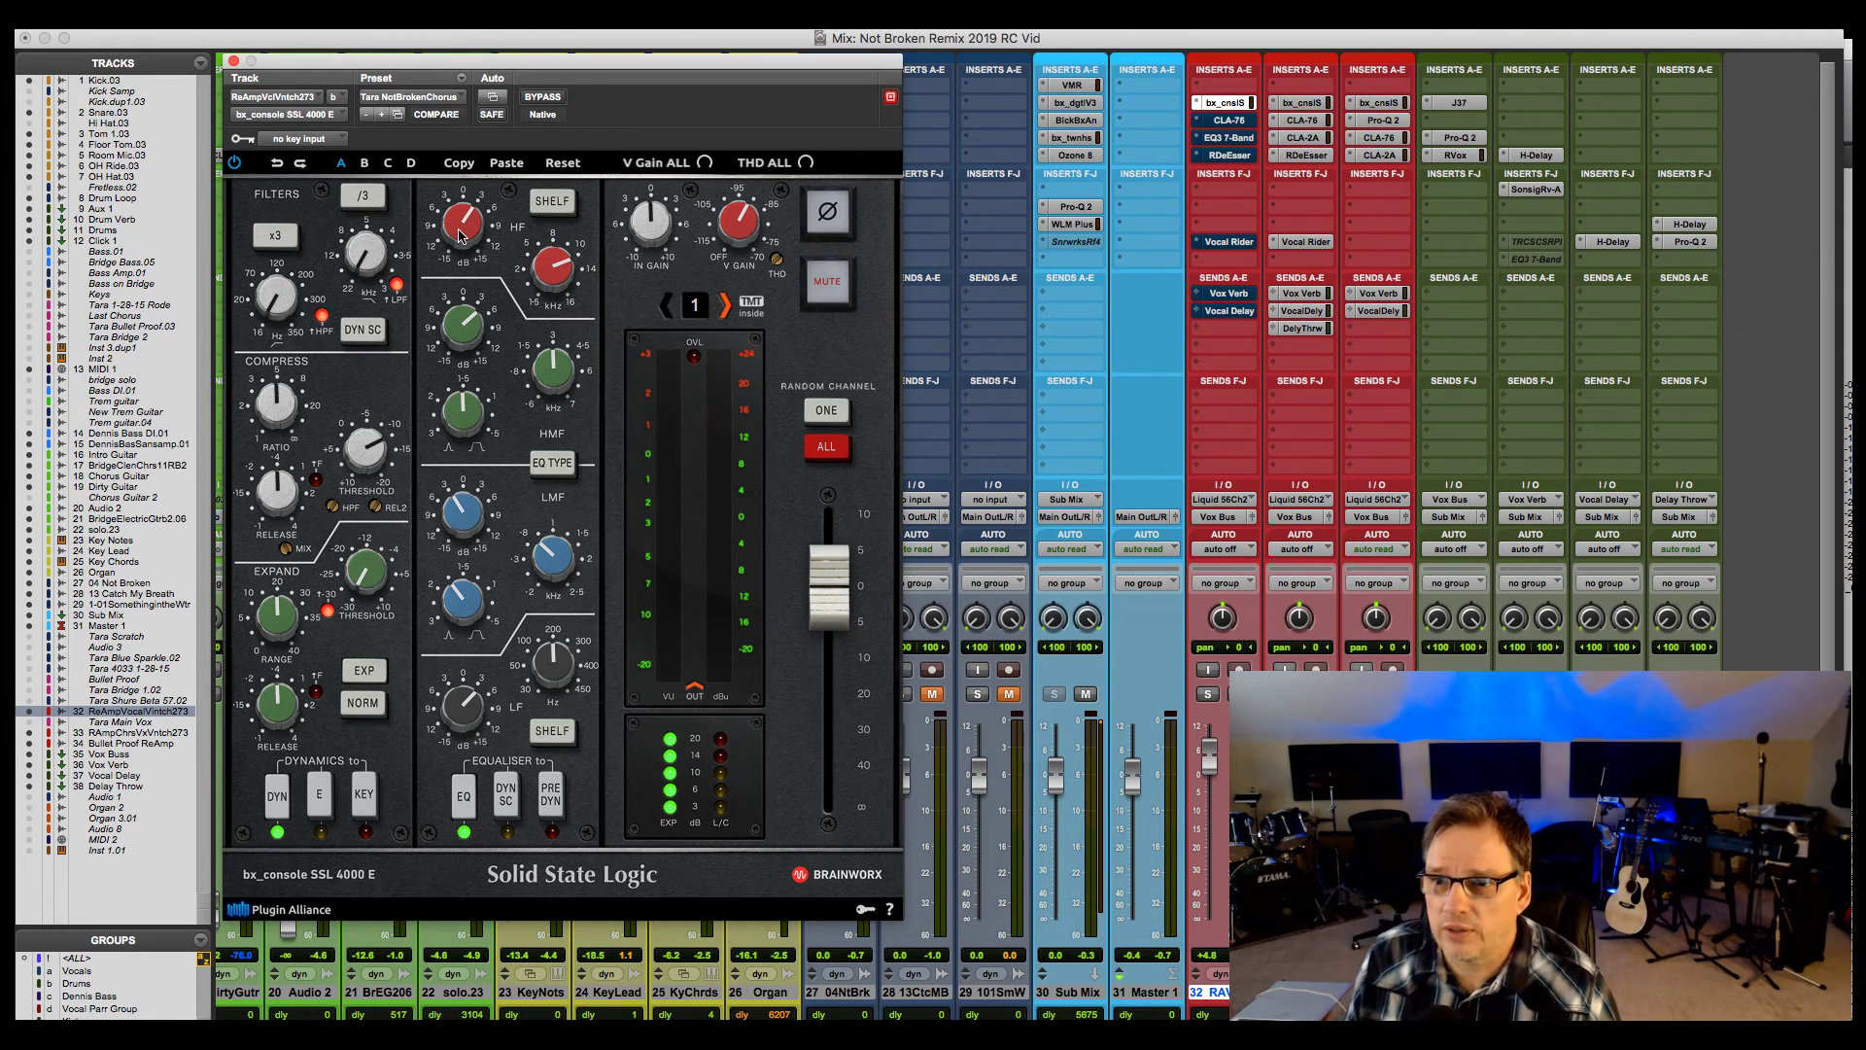
pyautogui.moveTo(462, 228)
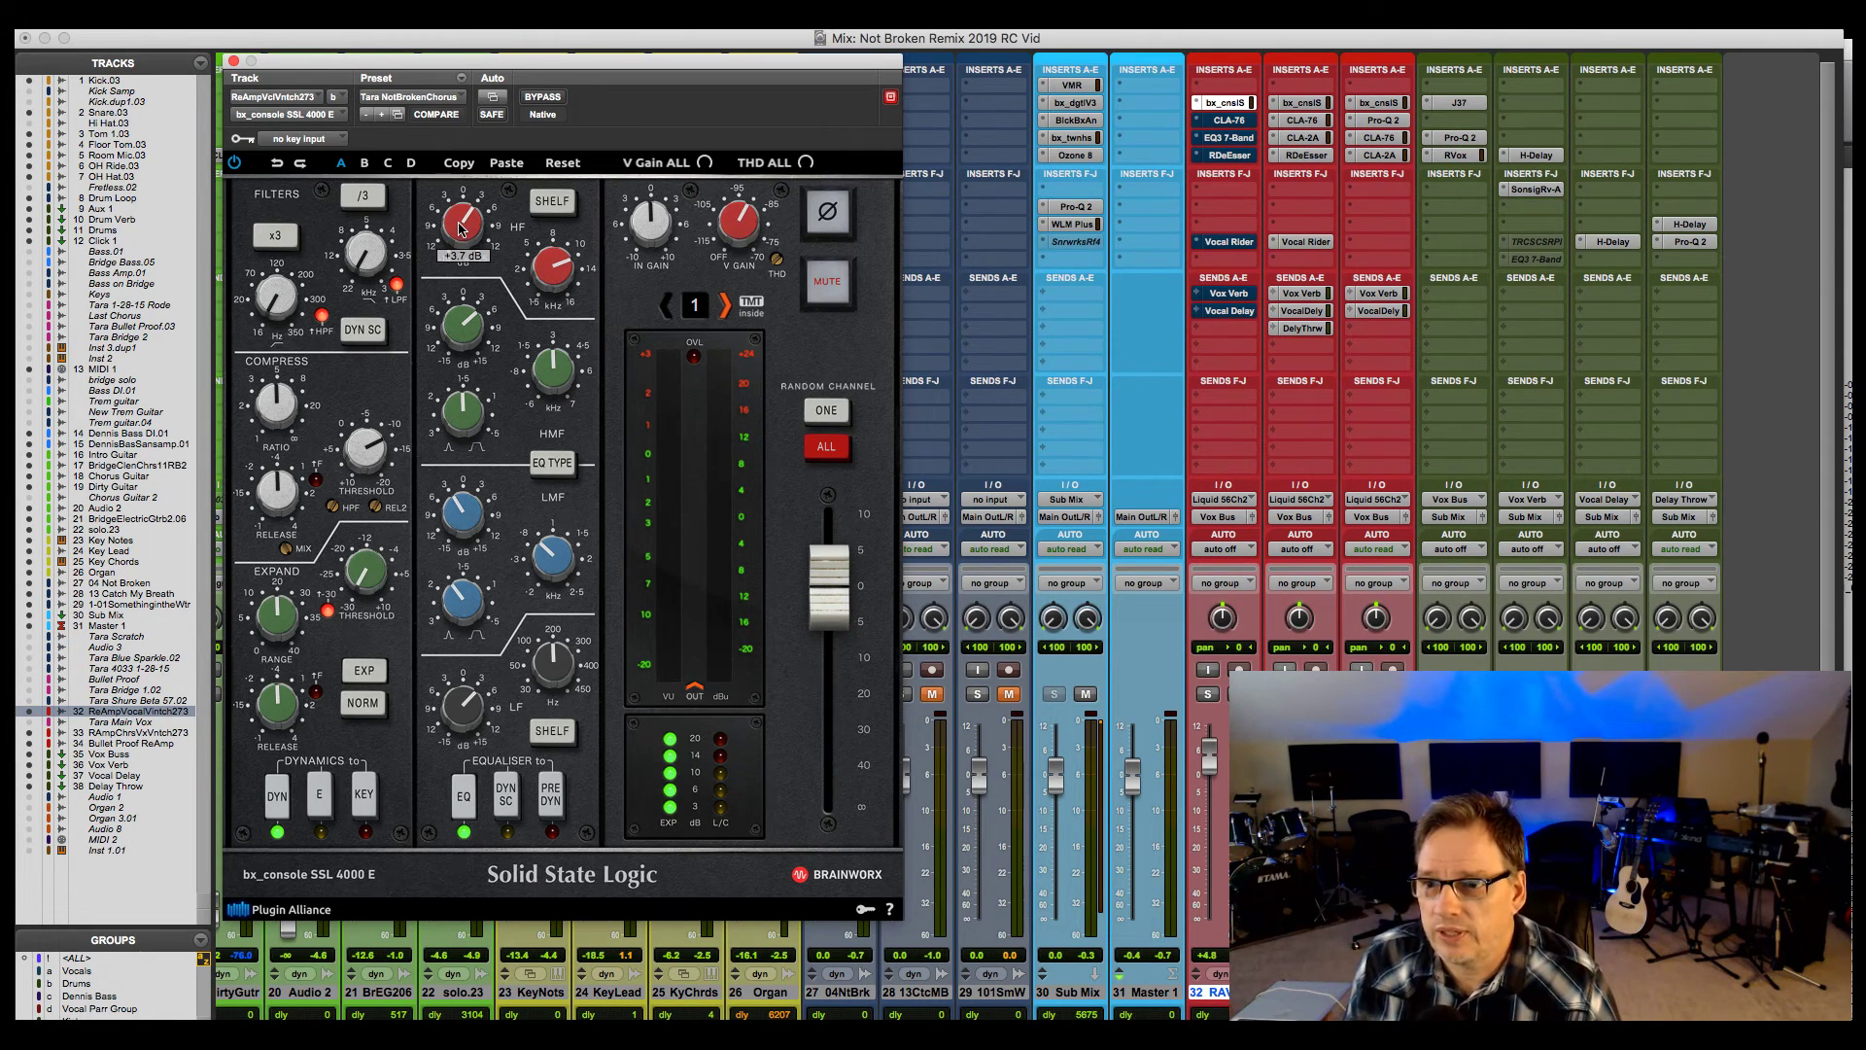
pyautogui.moveTo(538, 267); pyautogui.dragTo(537, 264)
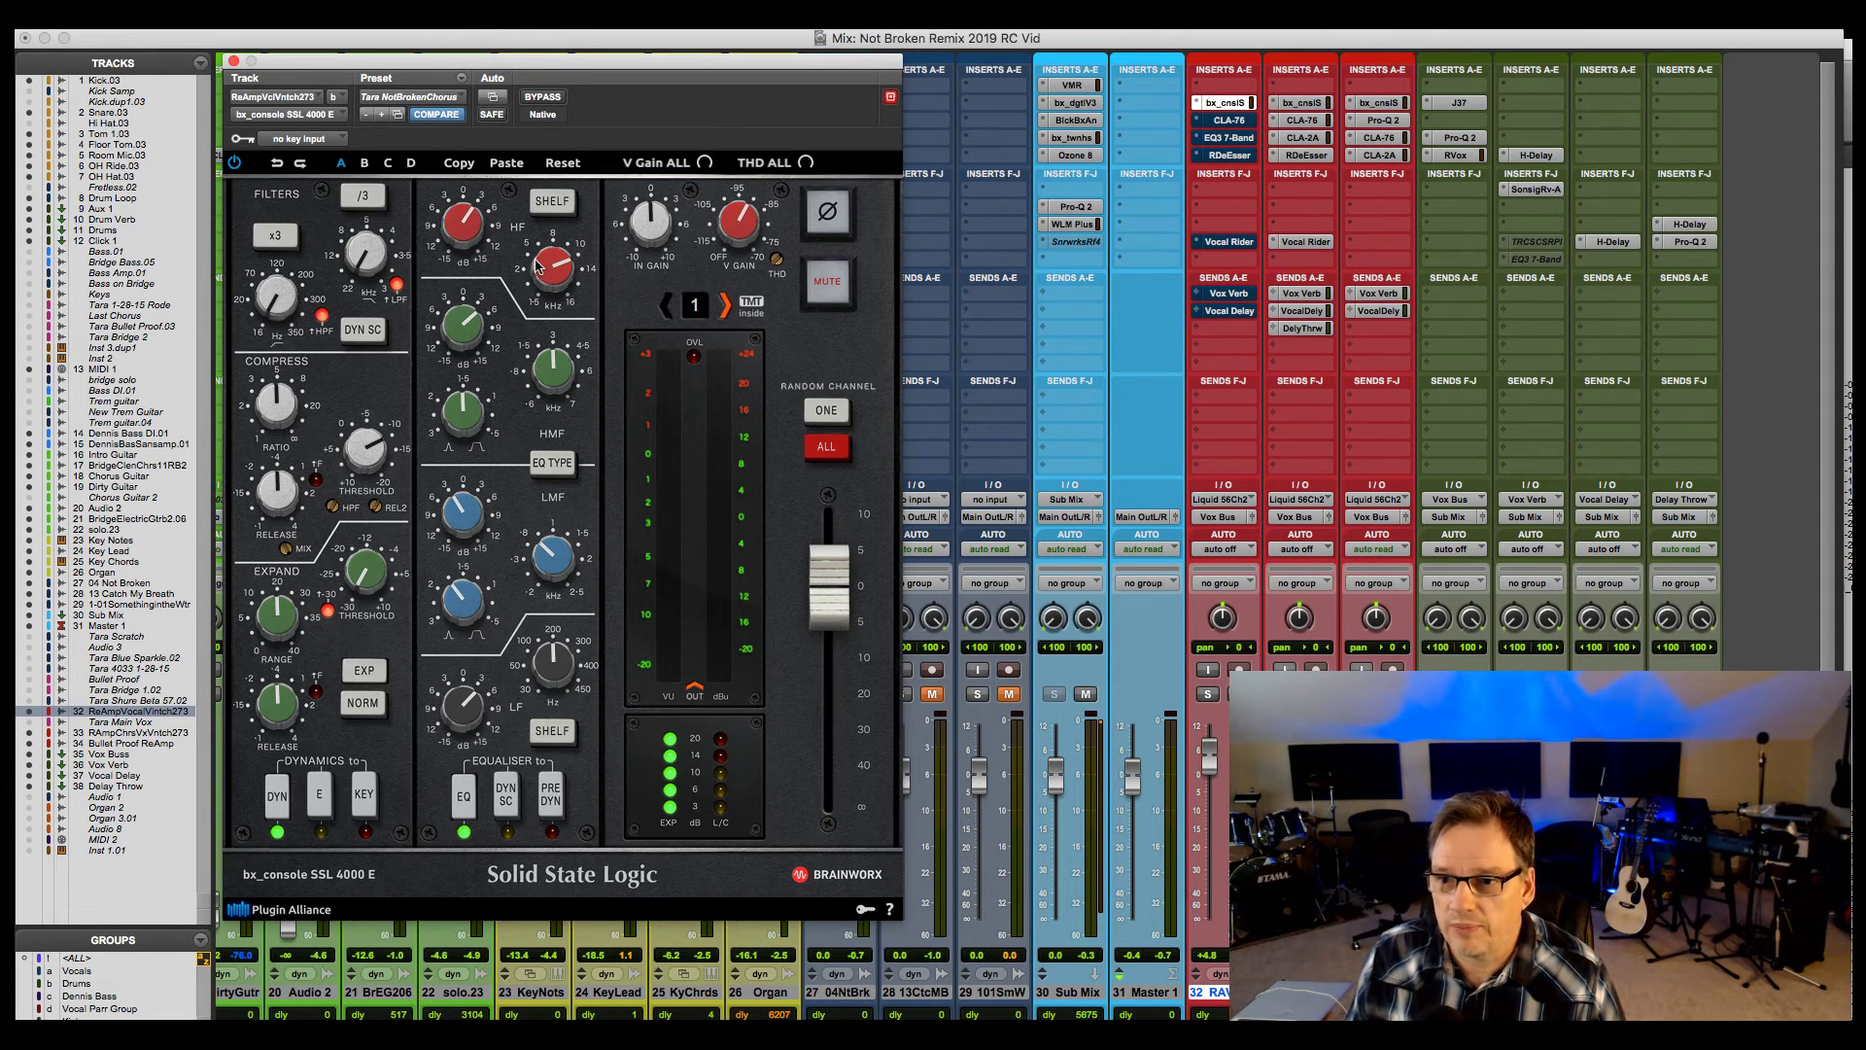
pyautogui.click(465, 329)
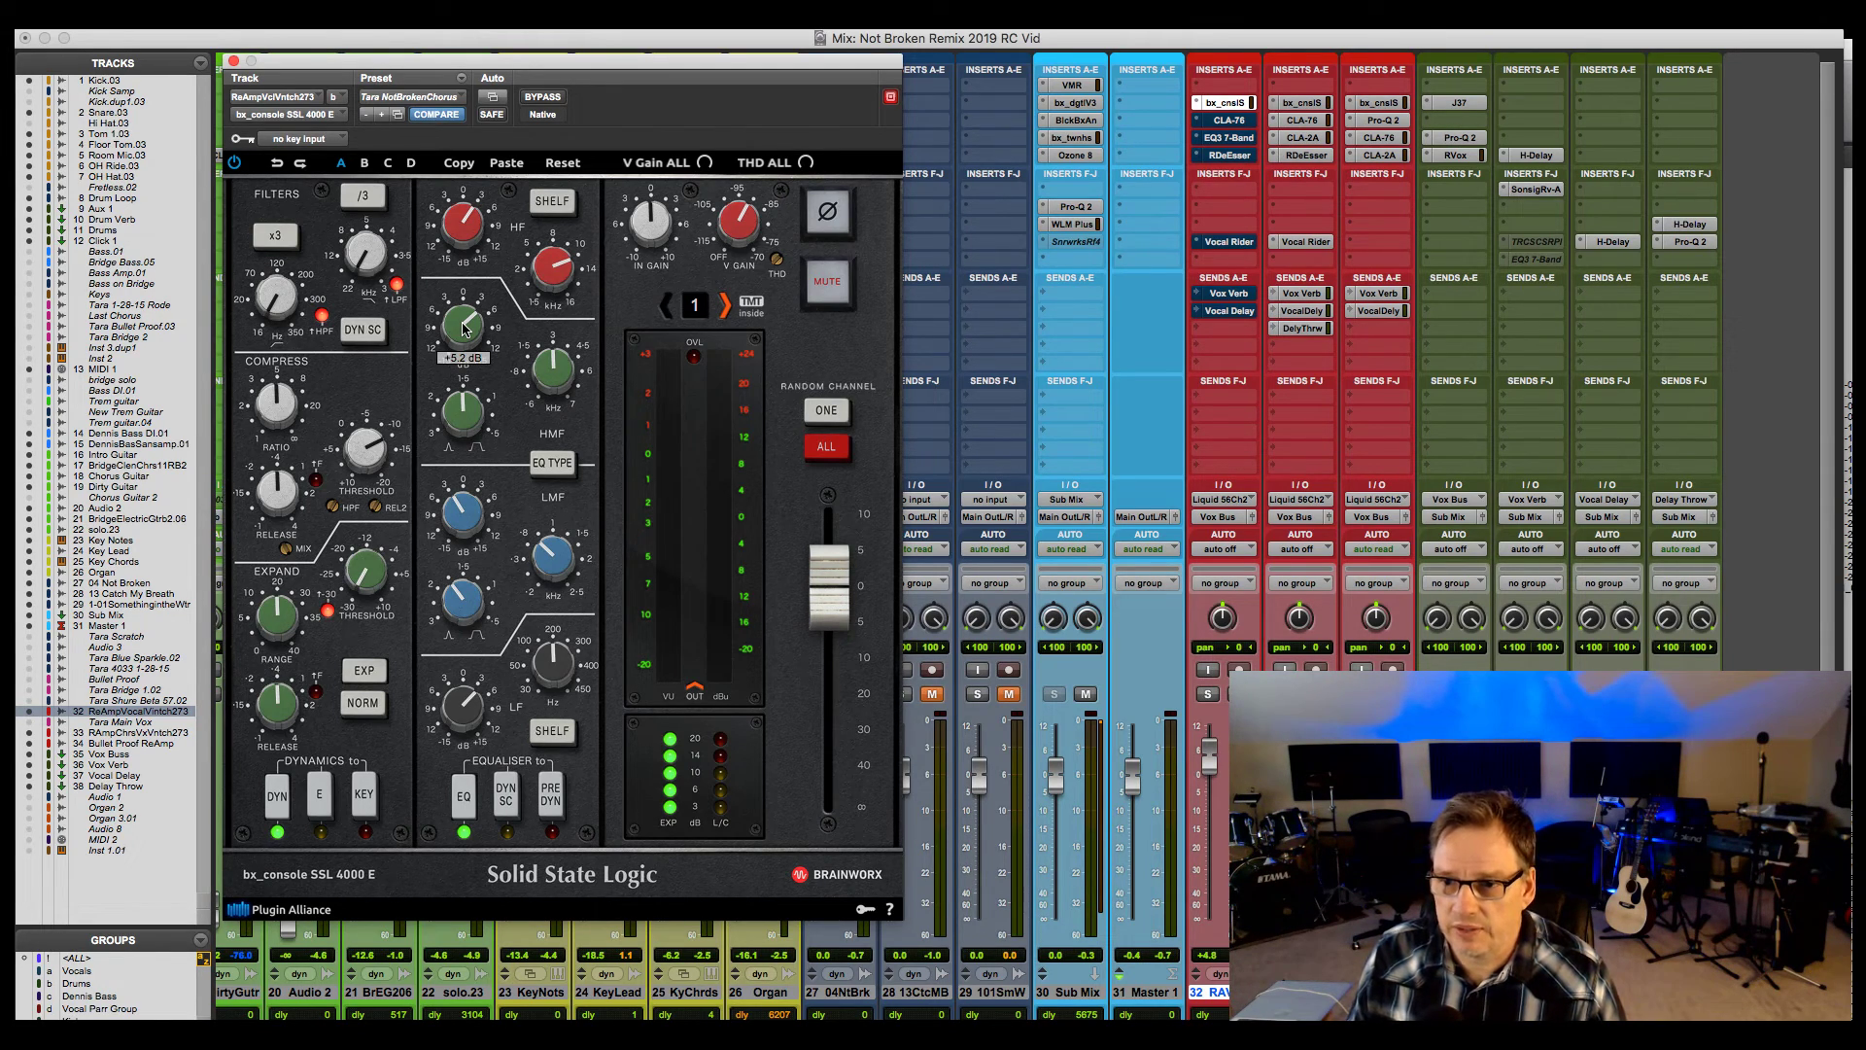
pyautogui.moveTo(546, 554)
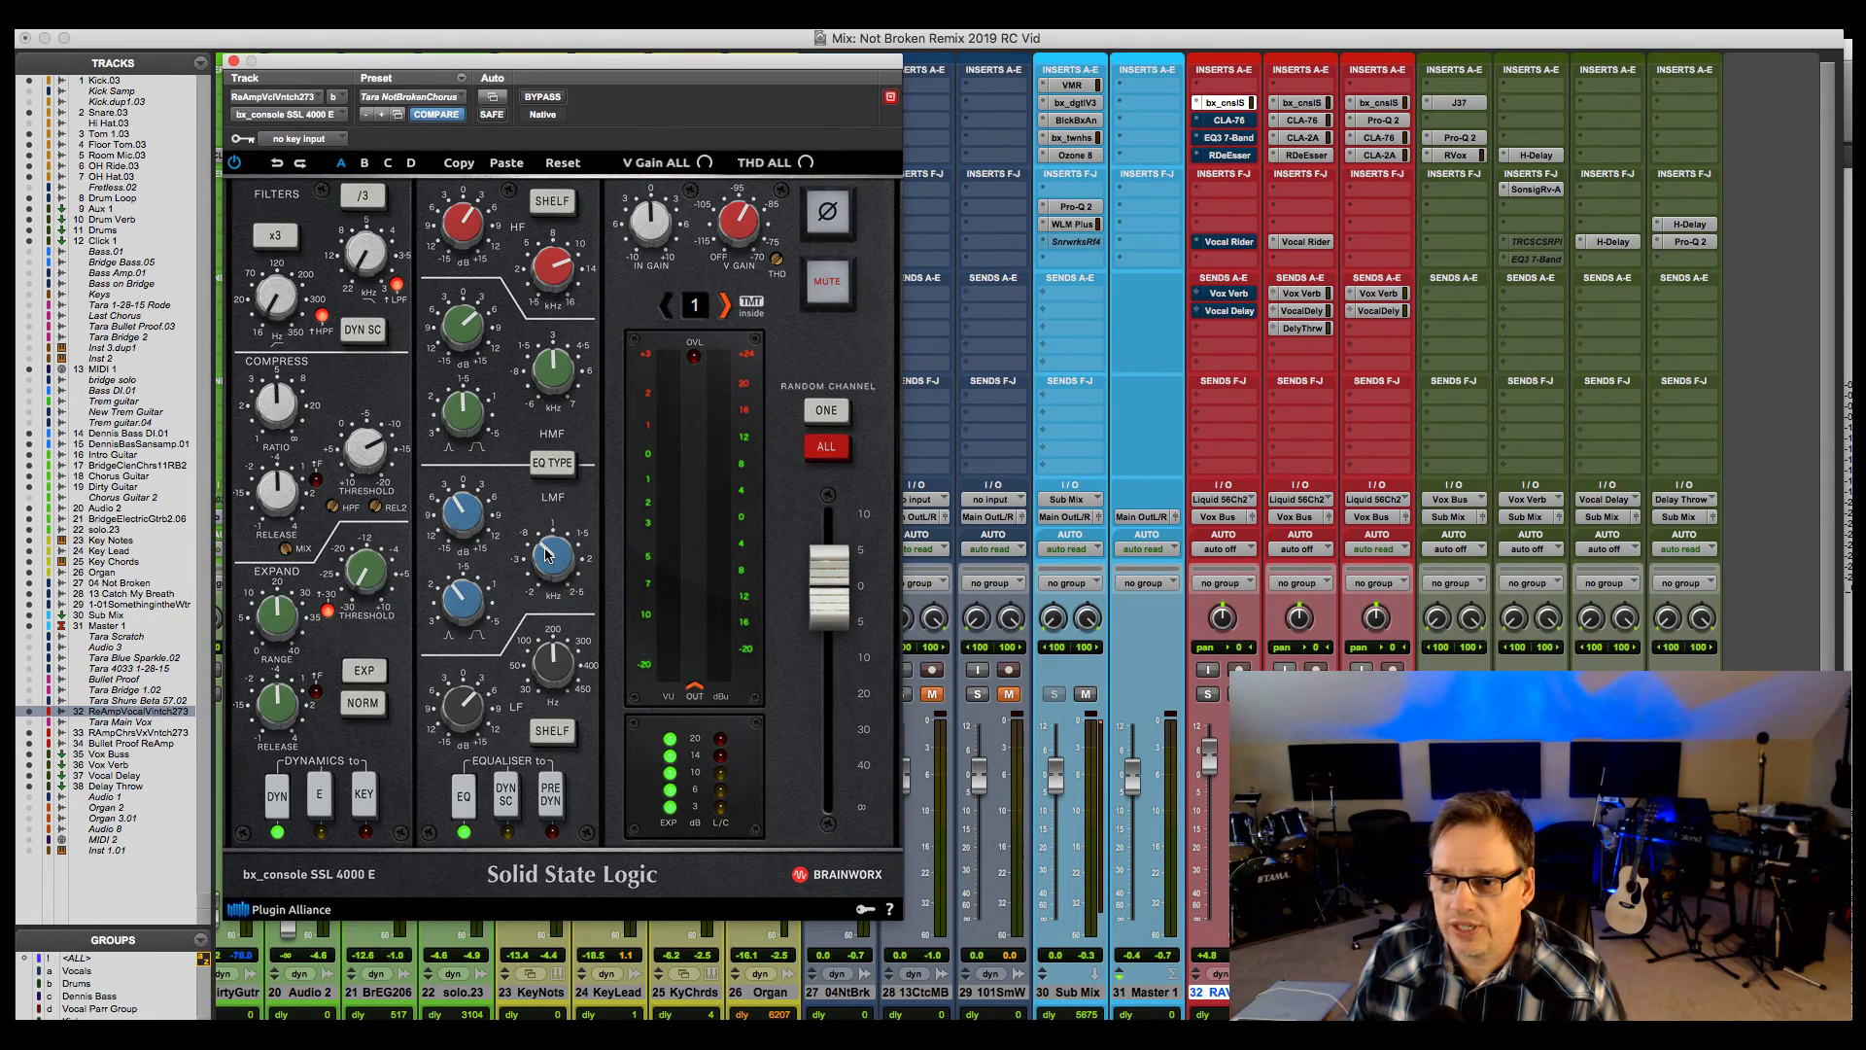
pyautogui.moveTo(469, 522)
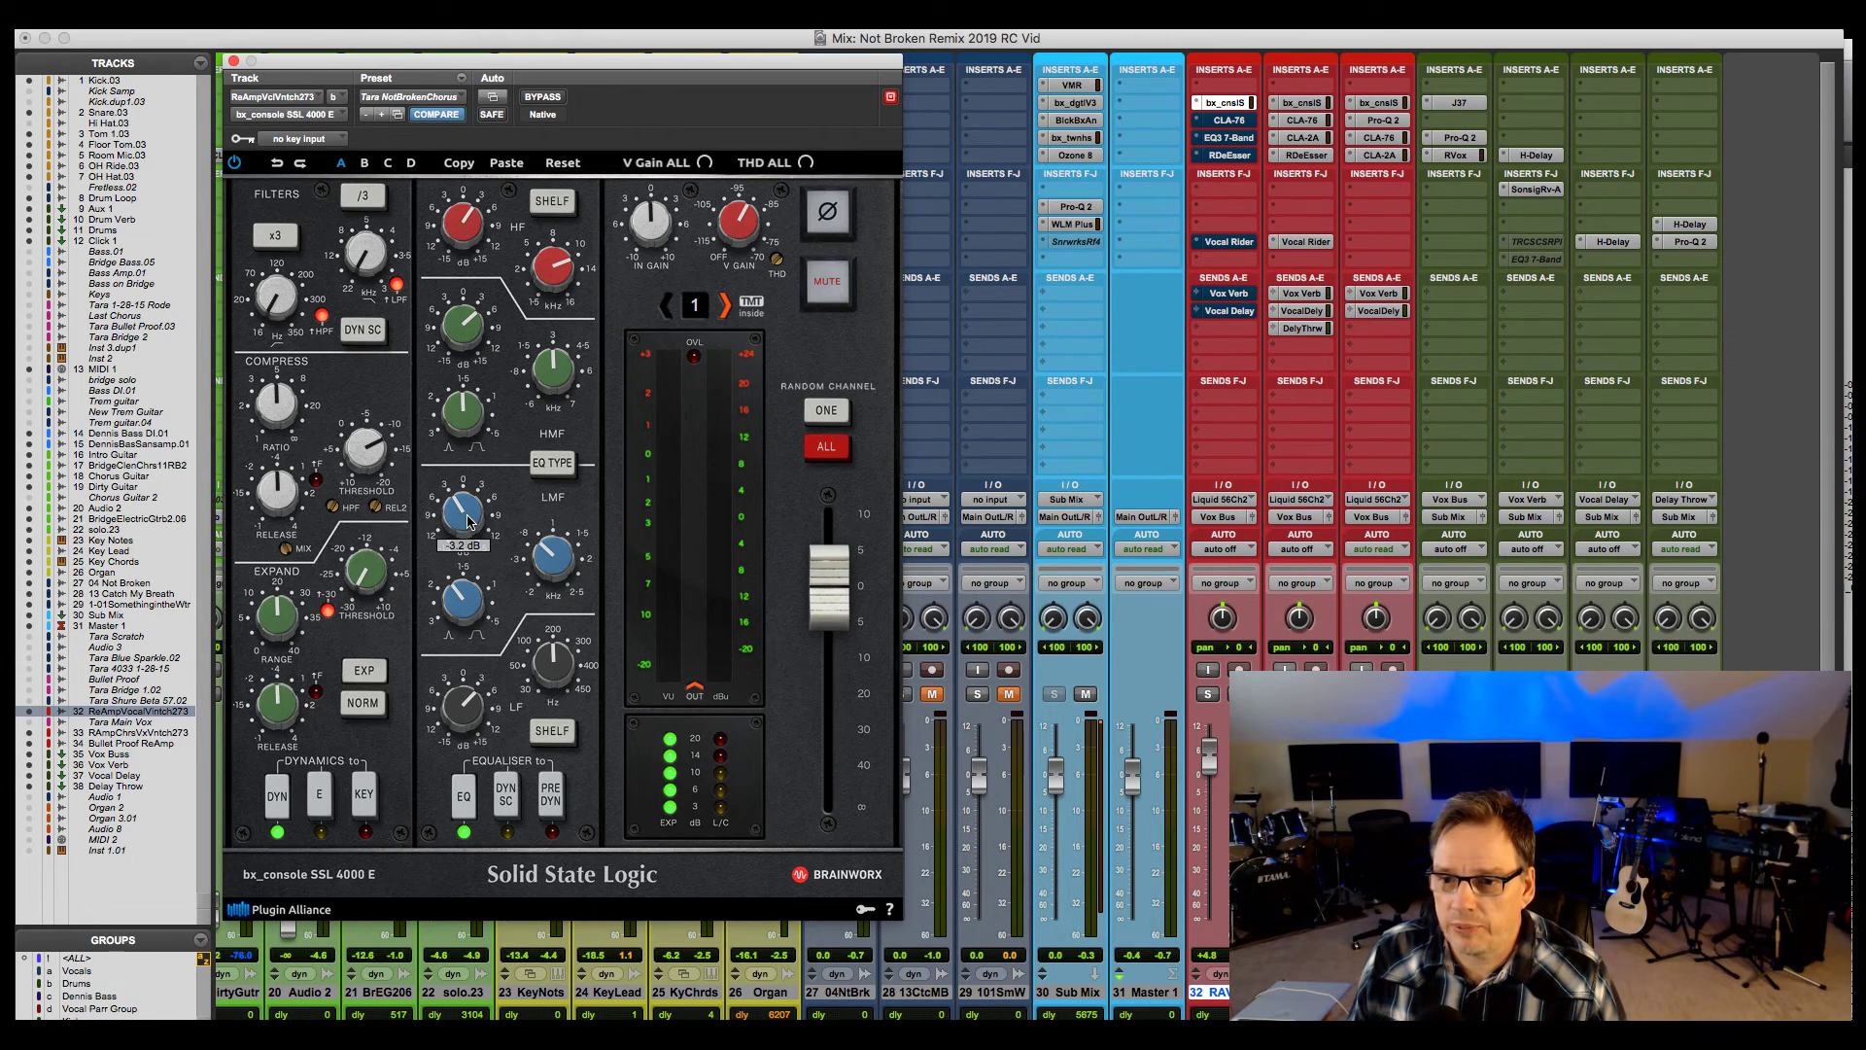
pyautogui.moveTo(472, 600)
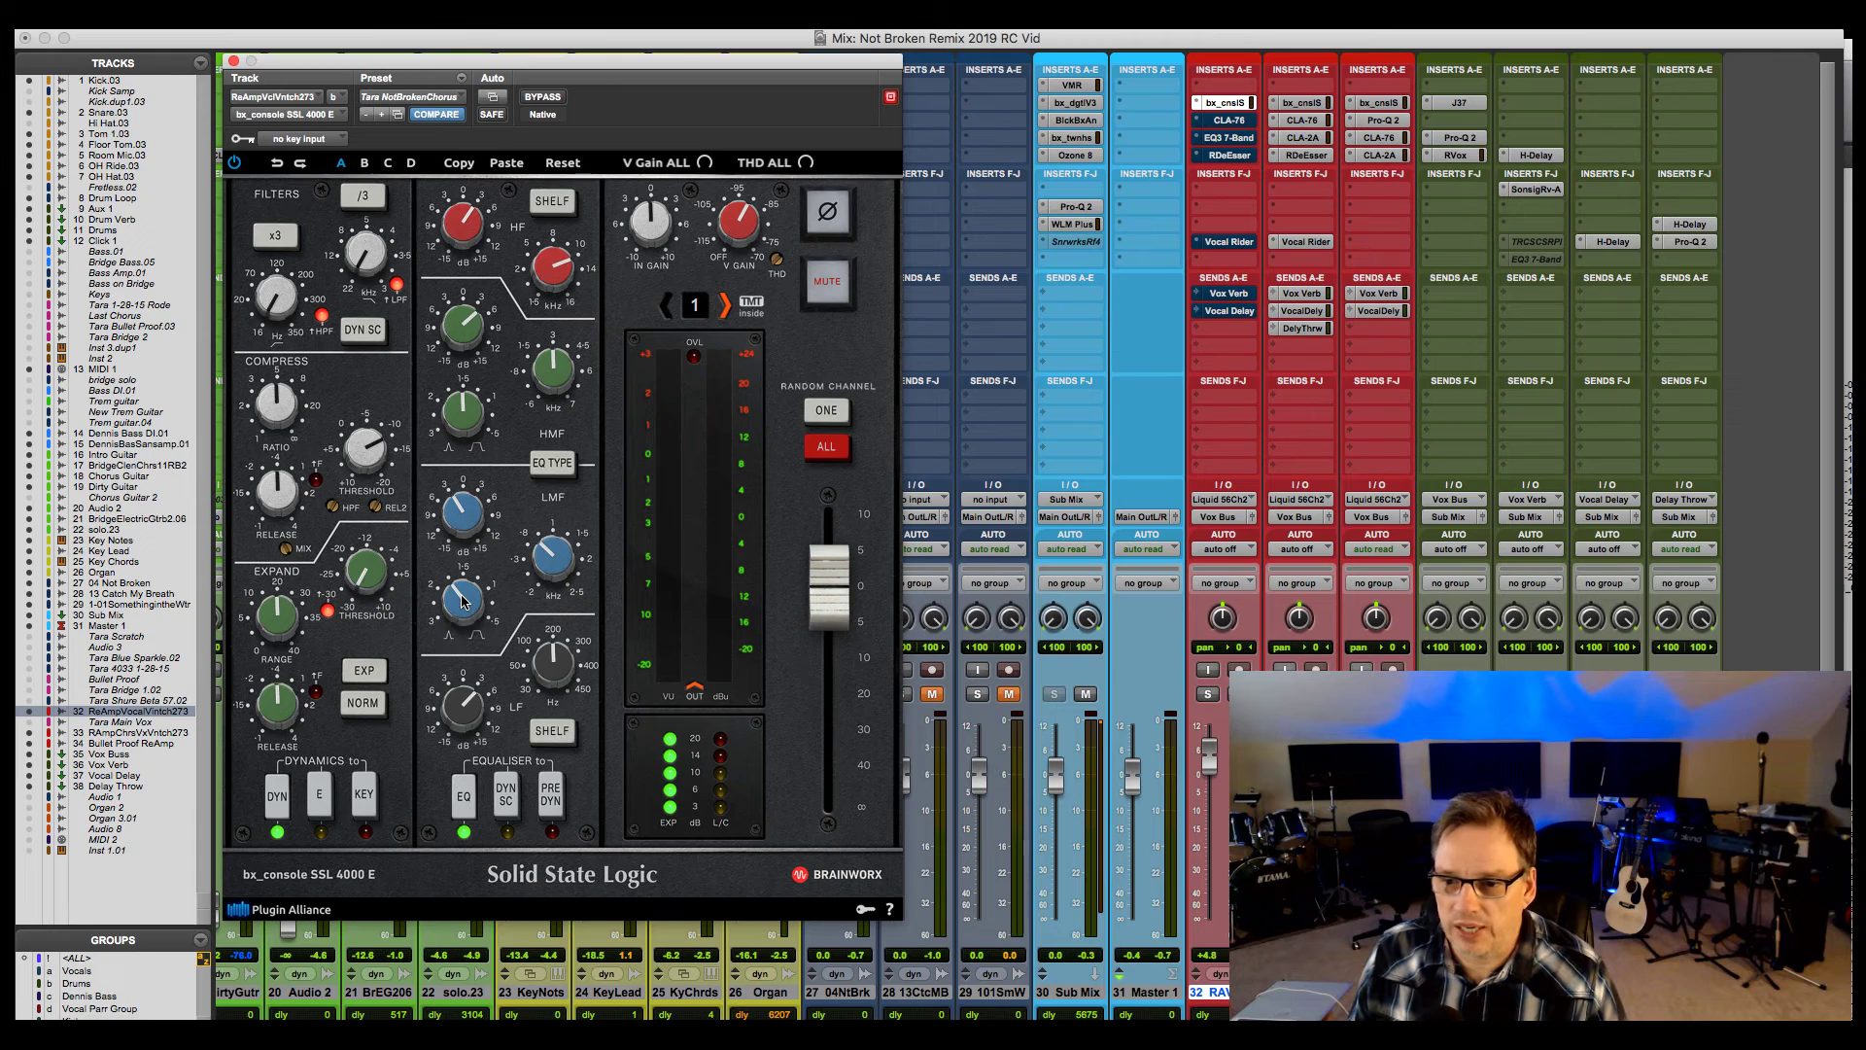
pyautogui.moveTo(467, 712)
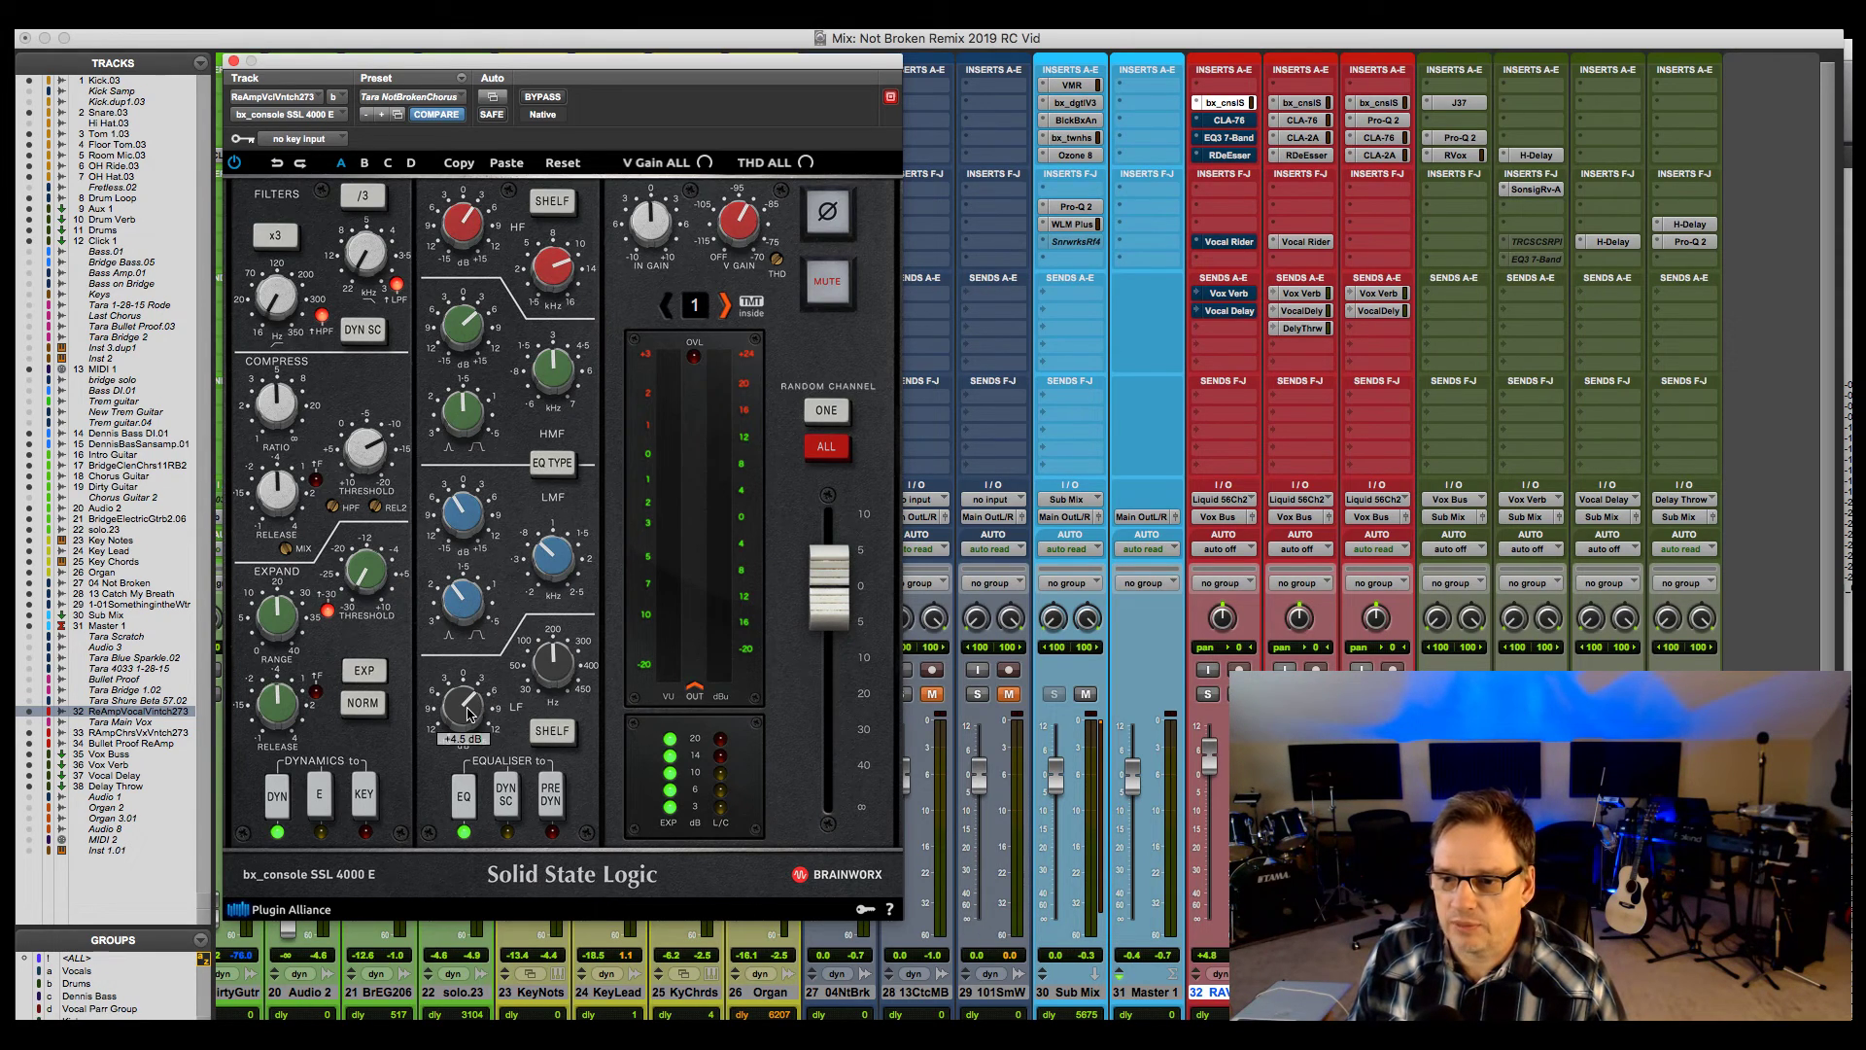
pyautogui.scroll(1, 461, 712)
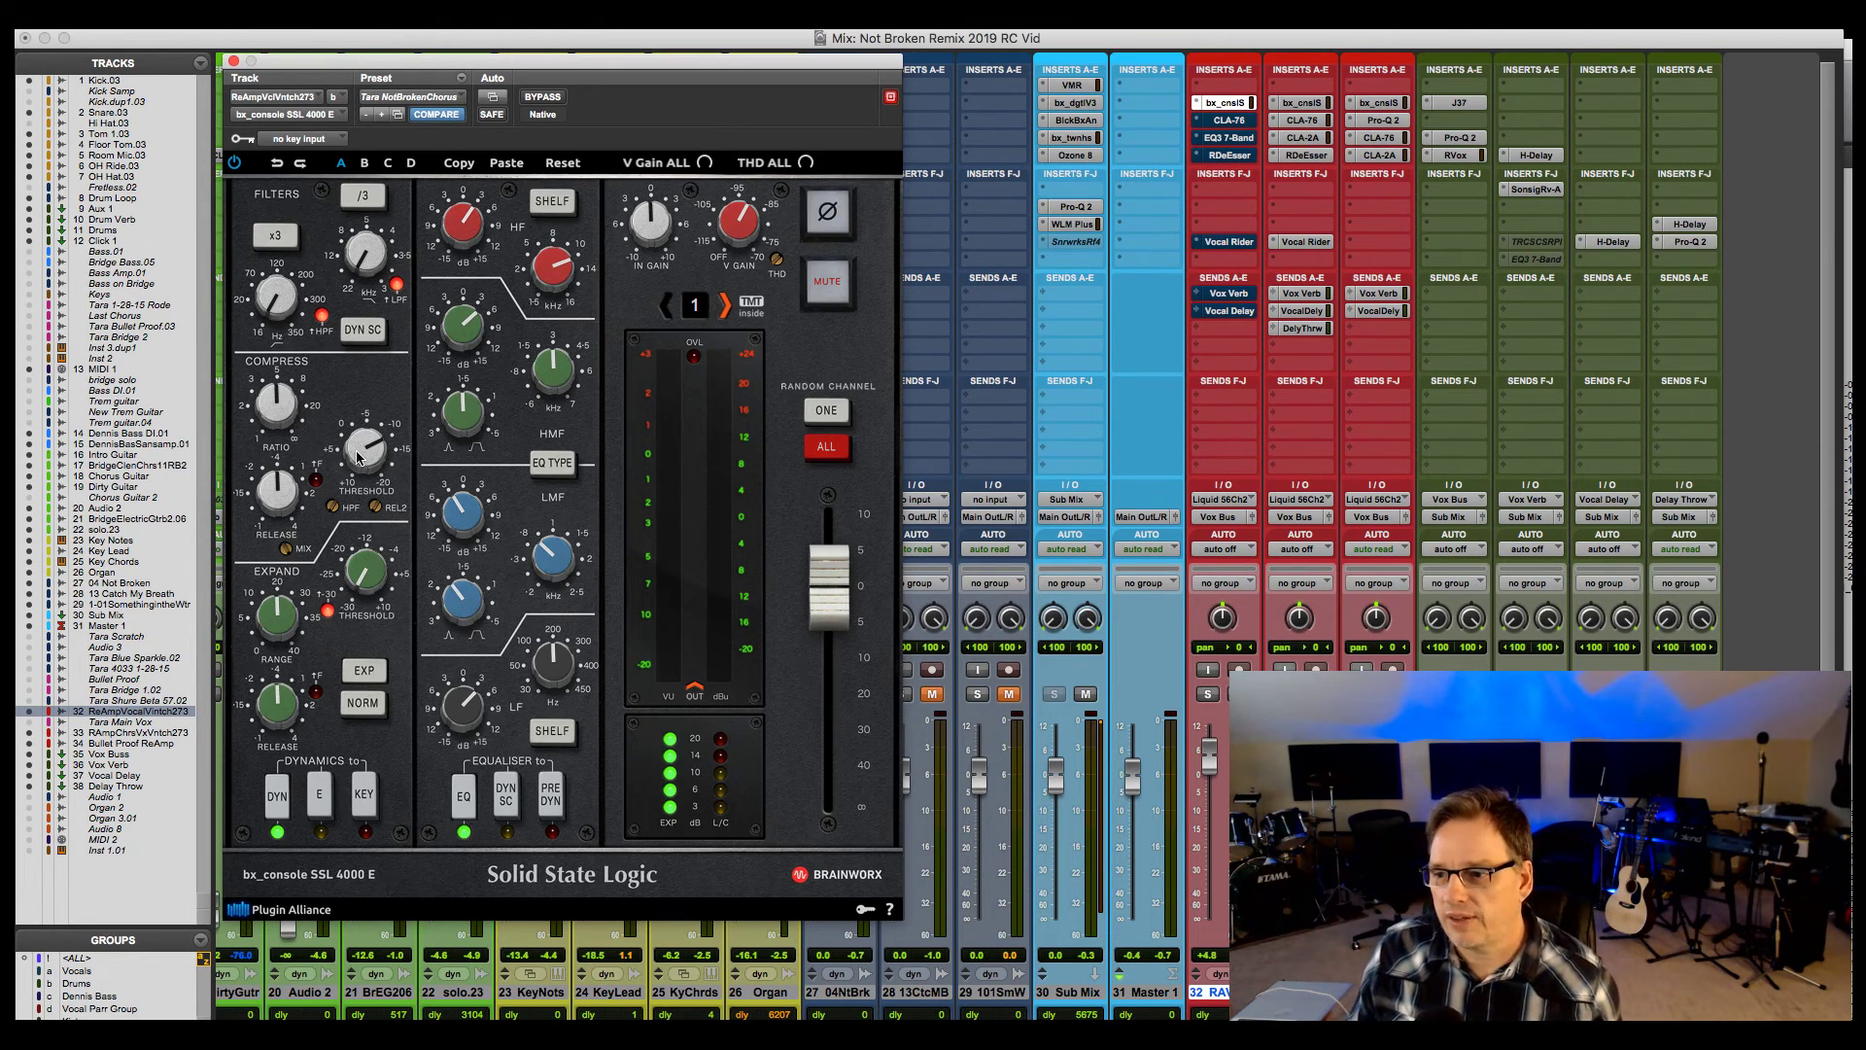
# Replay the vocal while watching the SSL plugin's dynamics meters, and compare the sound with the plugin bypassed and engaged.
pyautogui.press('space')
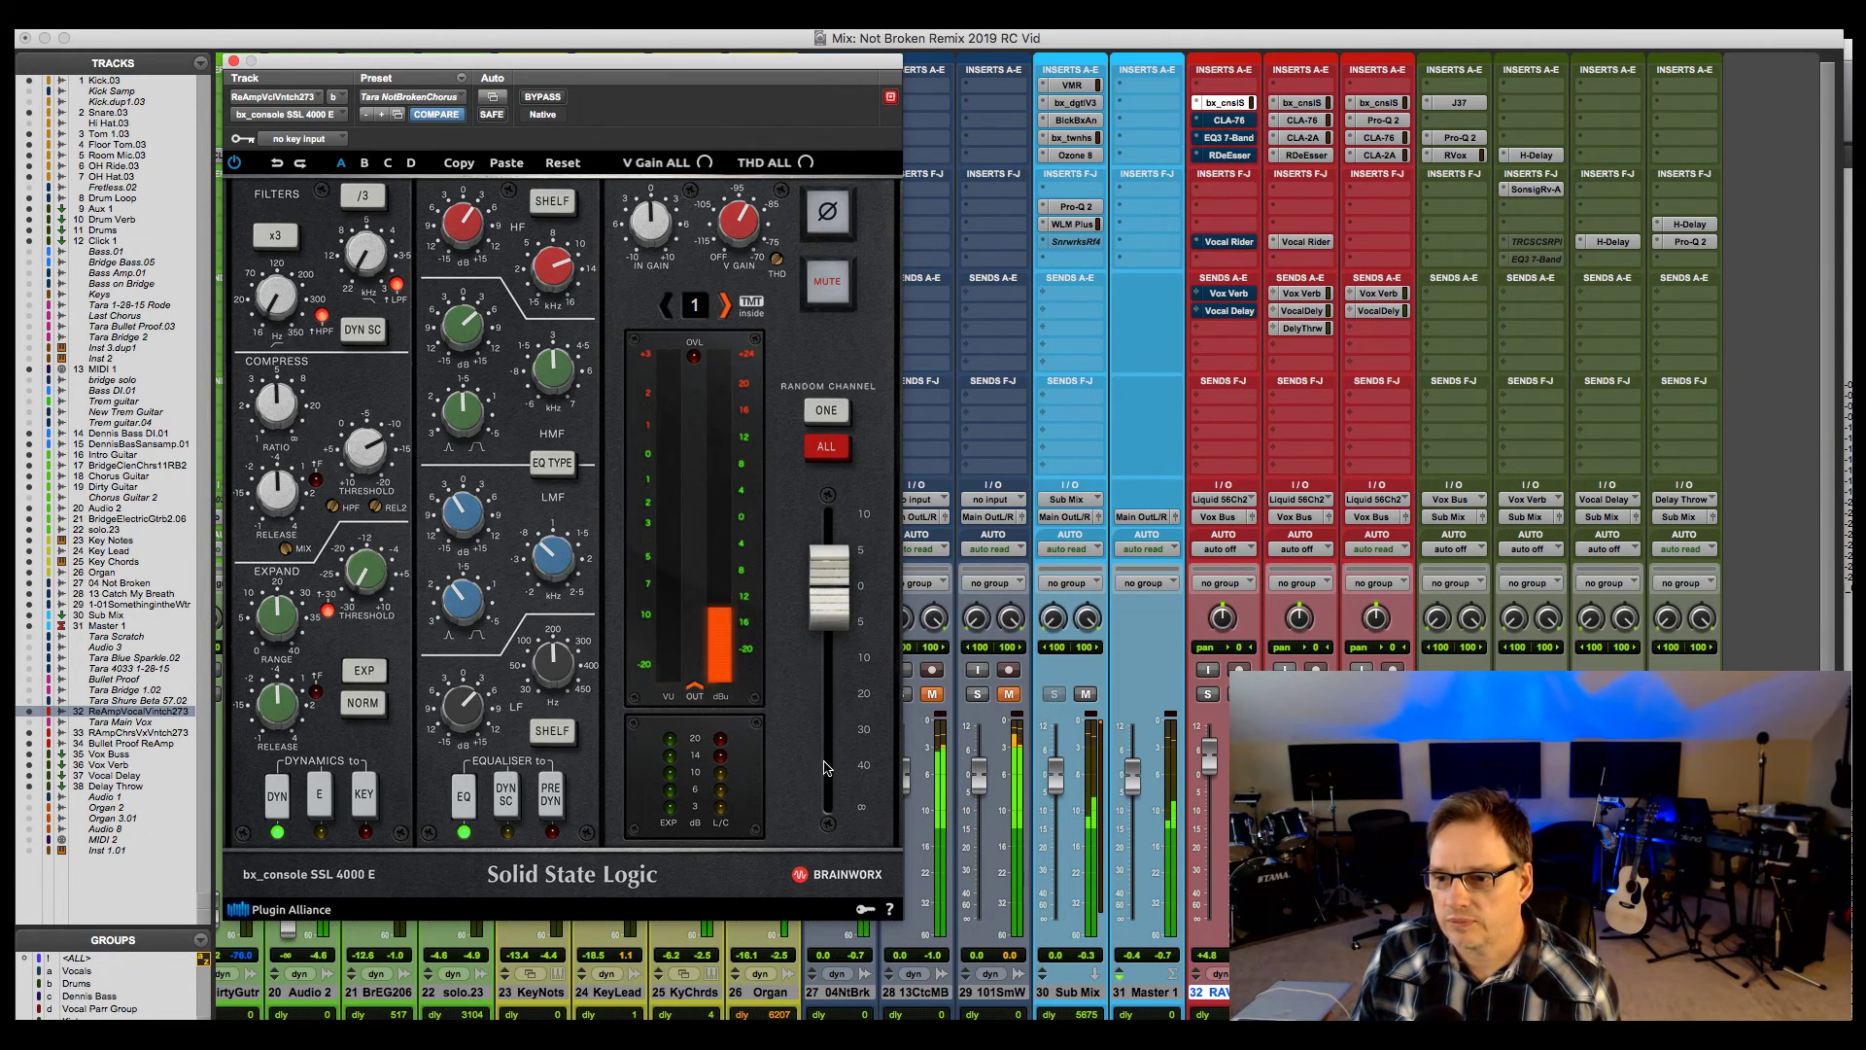
pyautogui.click(743, 821)
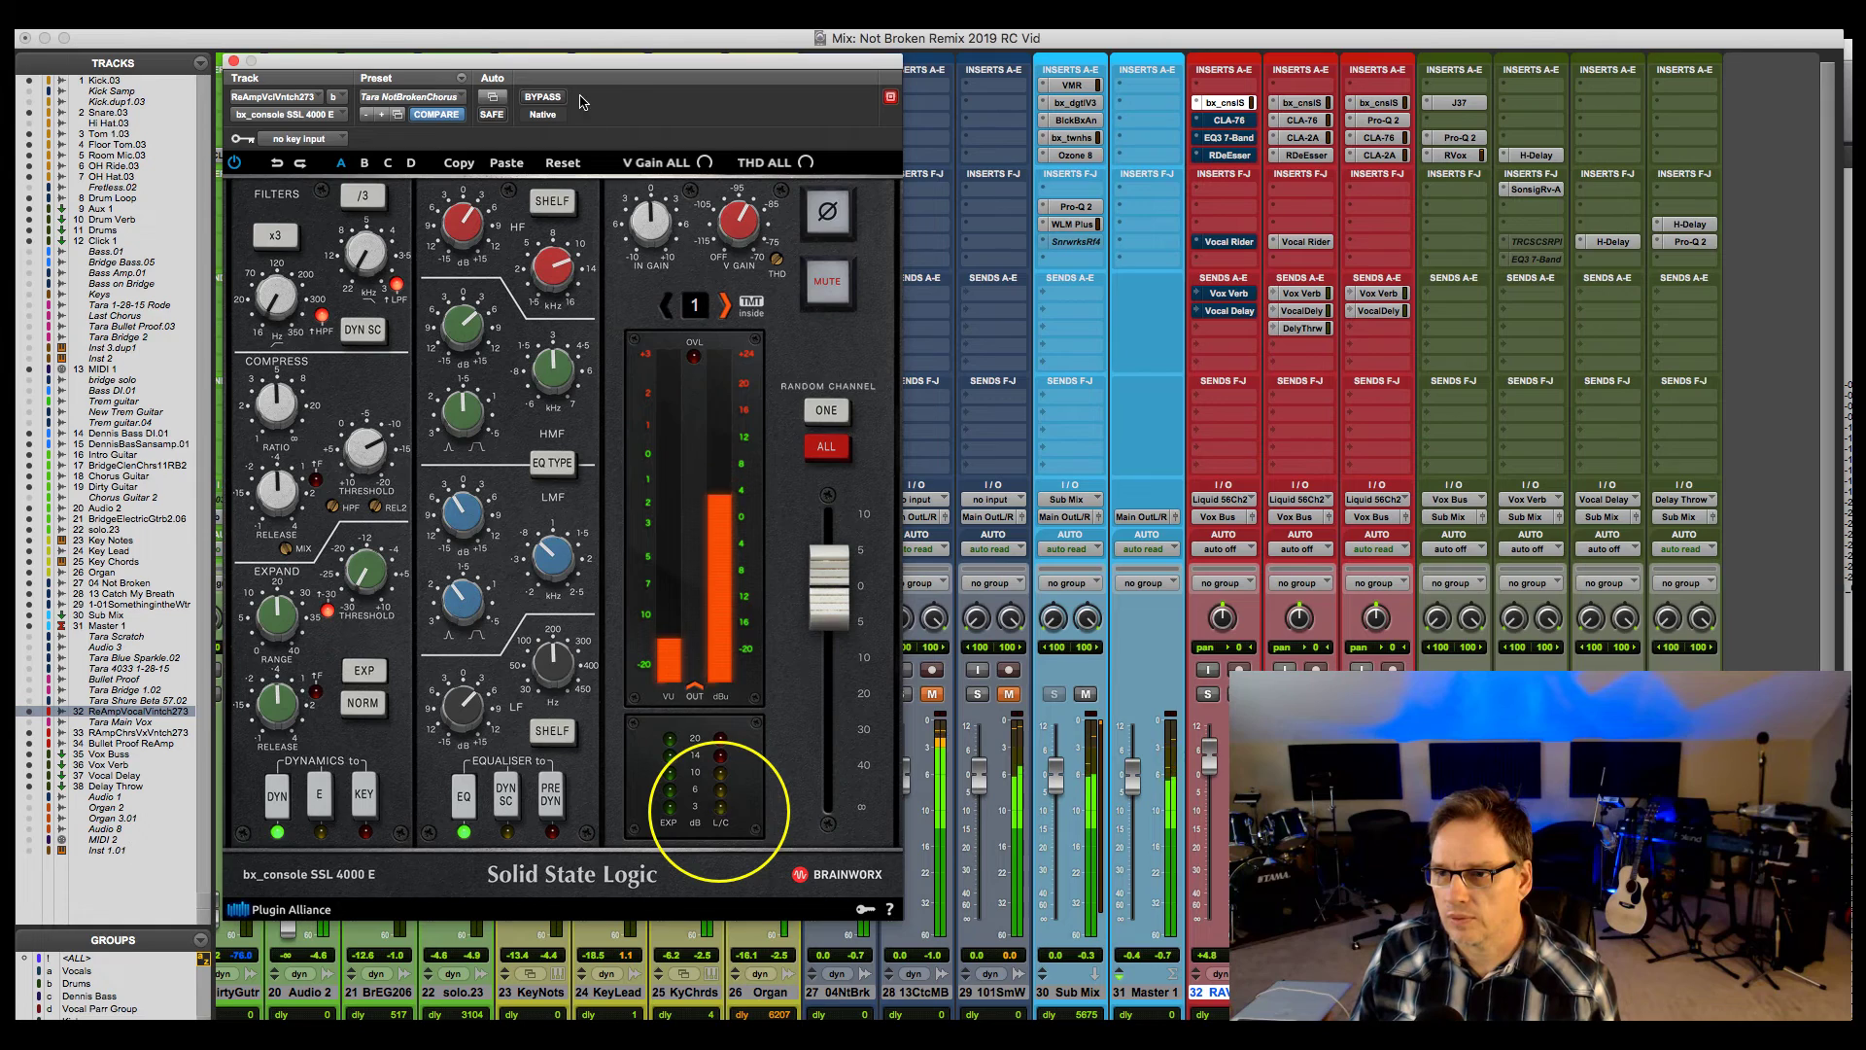
pyautogui.click(542, 97)
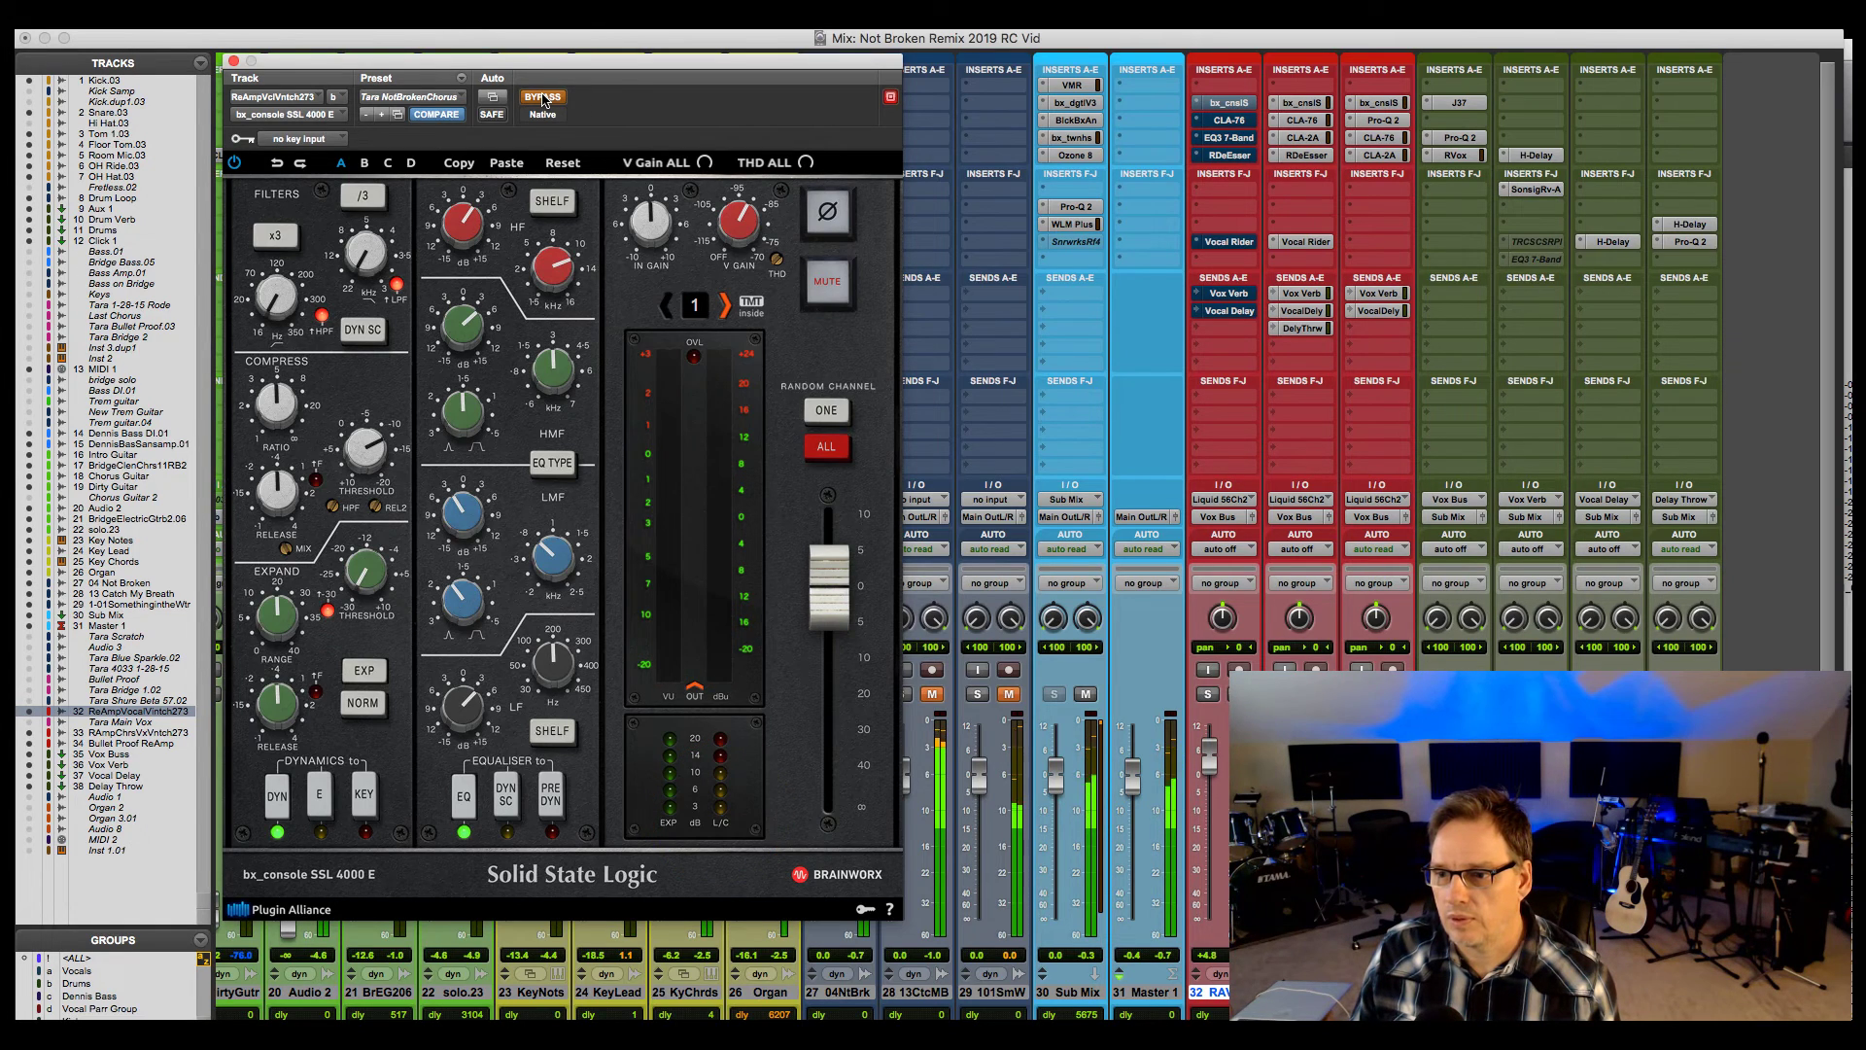
pyautogui.click(543, 98)
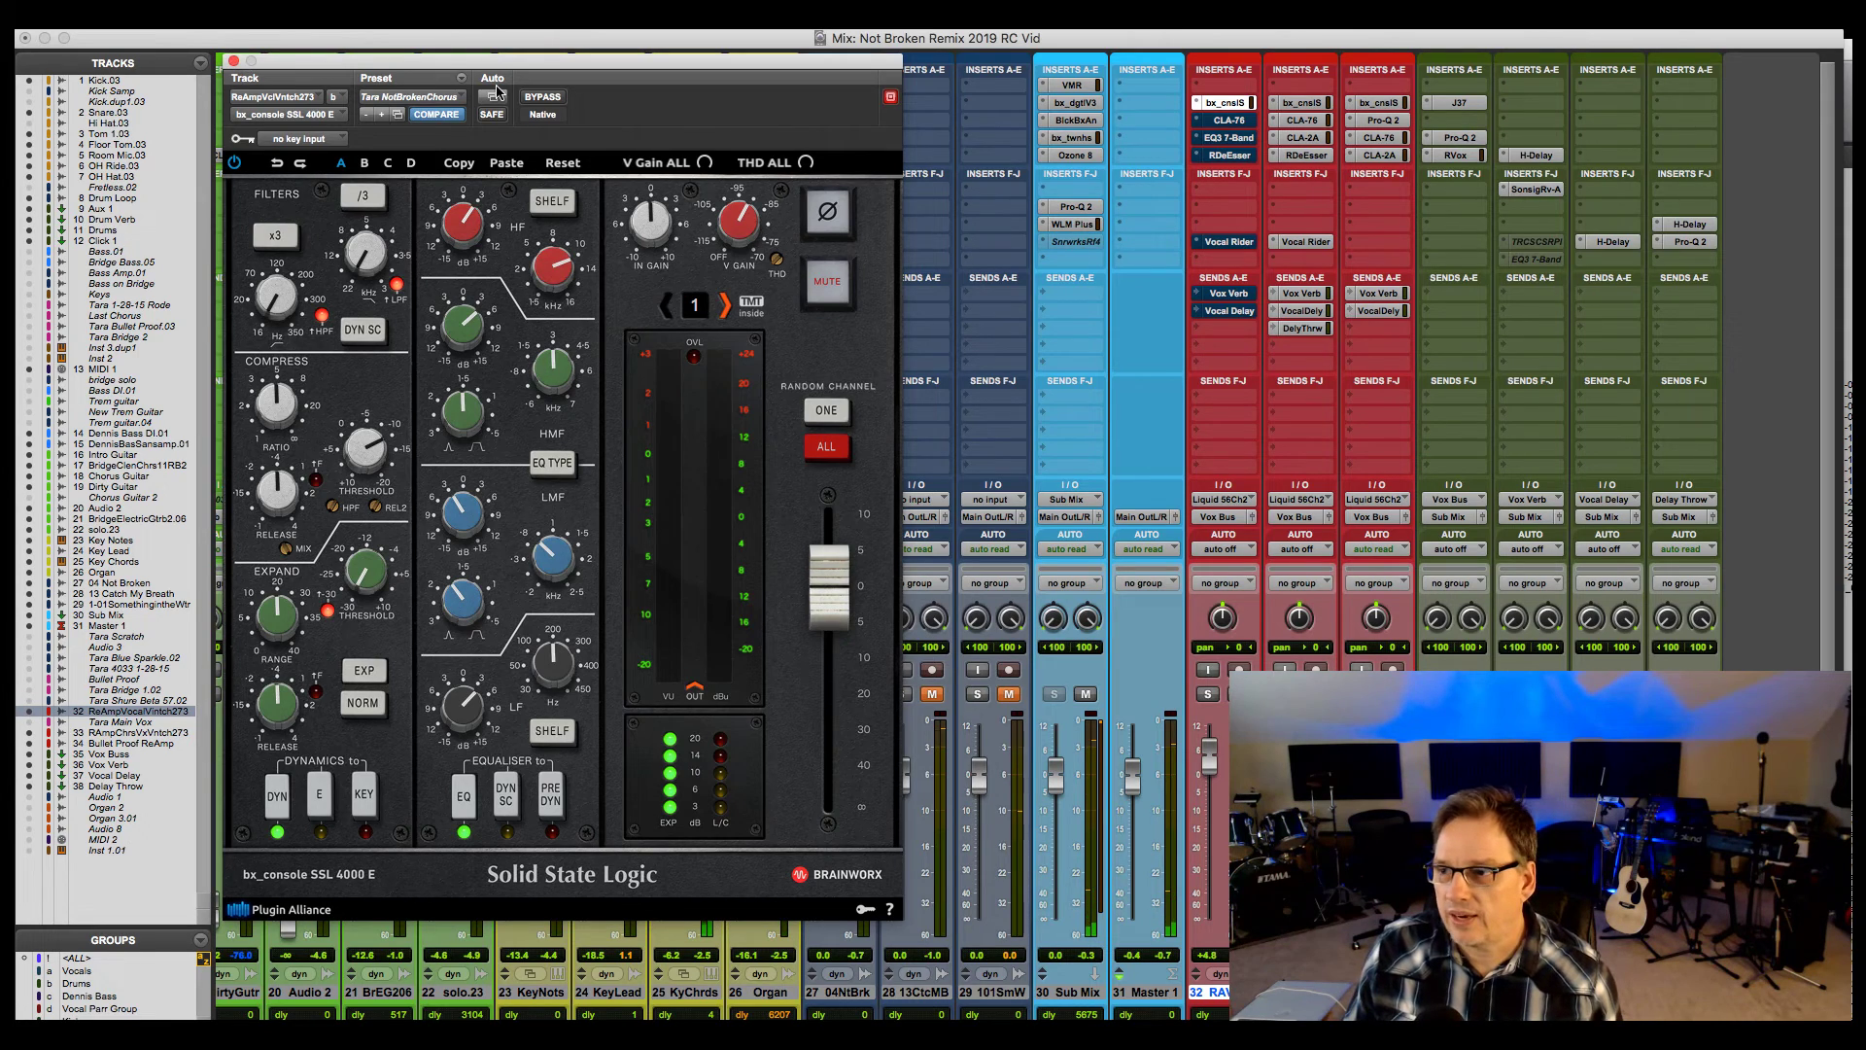
# Open and engage the CLA-76 insert on the RAV273 channel, move its window lower, and set the channel fader to +1.1 dB.
pyautogui.click(1231, 123)
pyautogui.moveTo(724, 64); pyautogui.dragTo(732, 239)
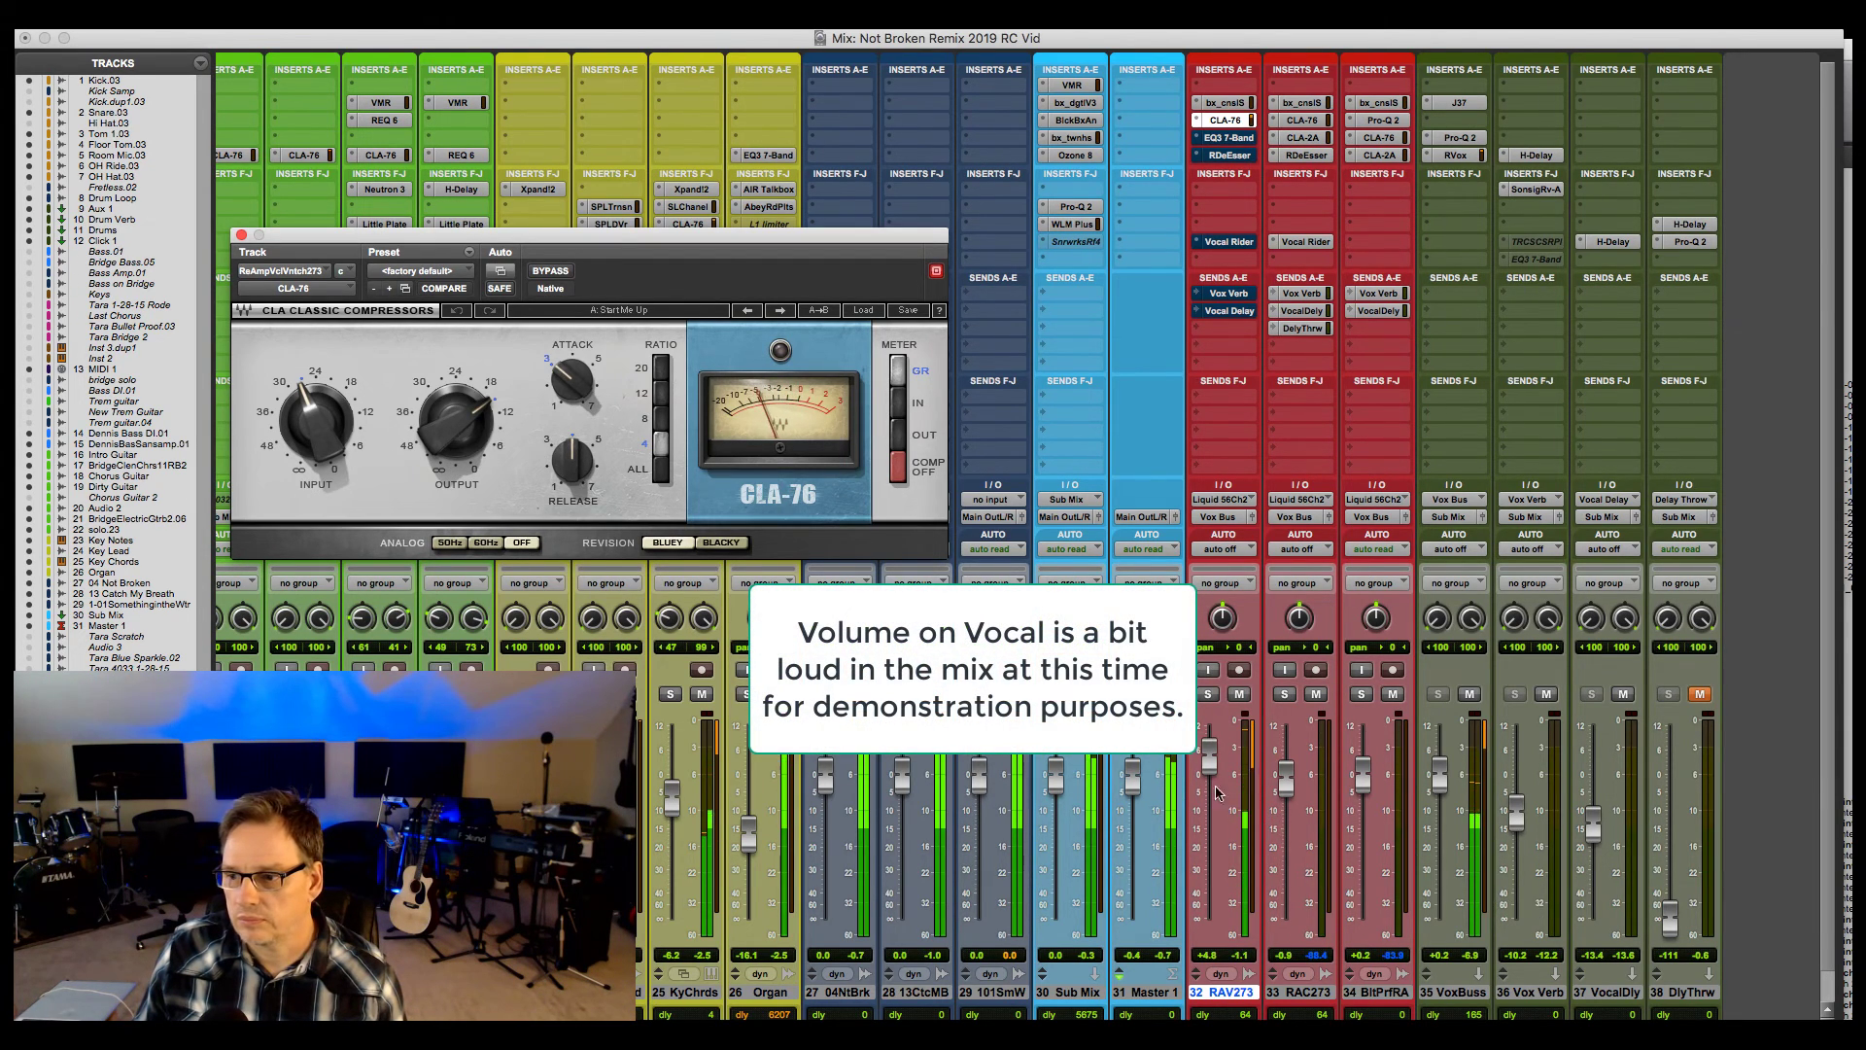
pyautogui.moveTo(1210, 754); pyautogui.dragTo(1210, 774)
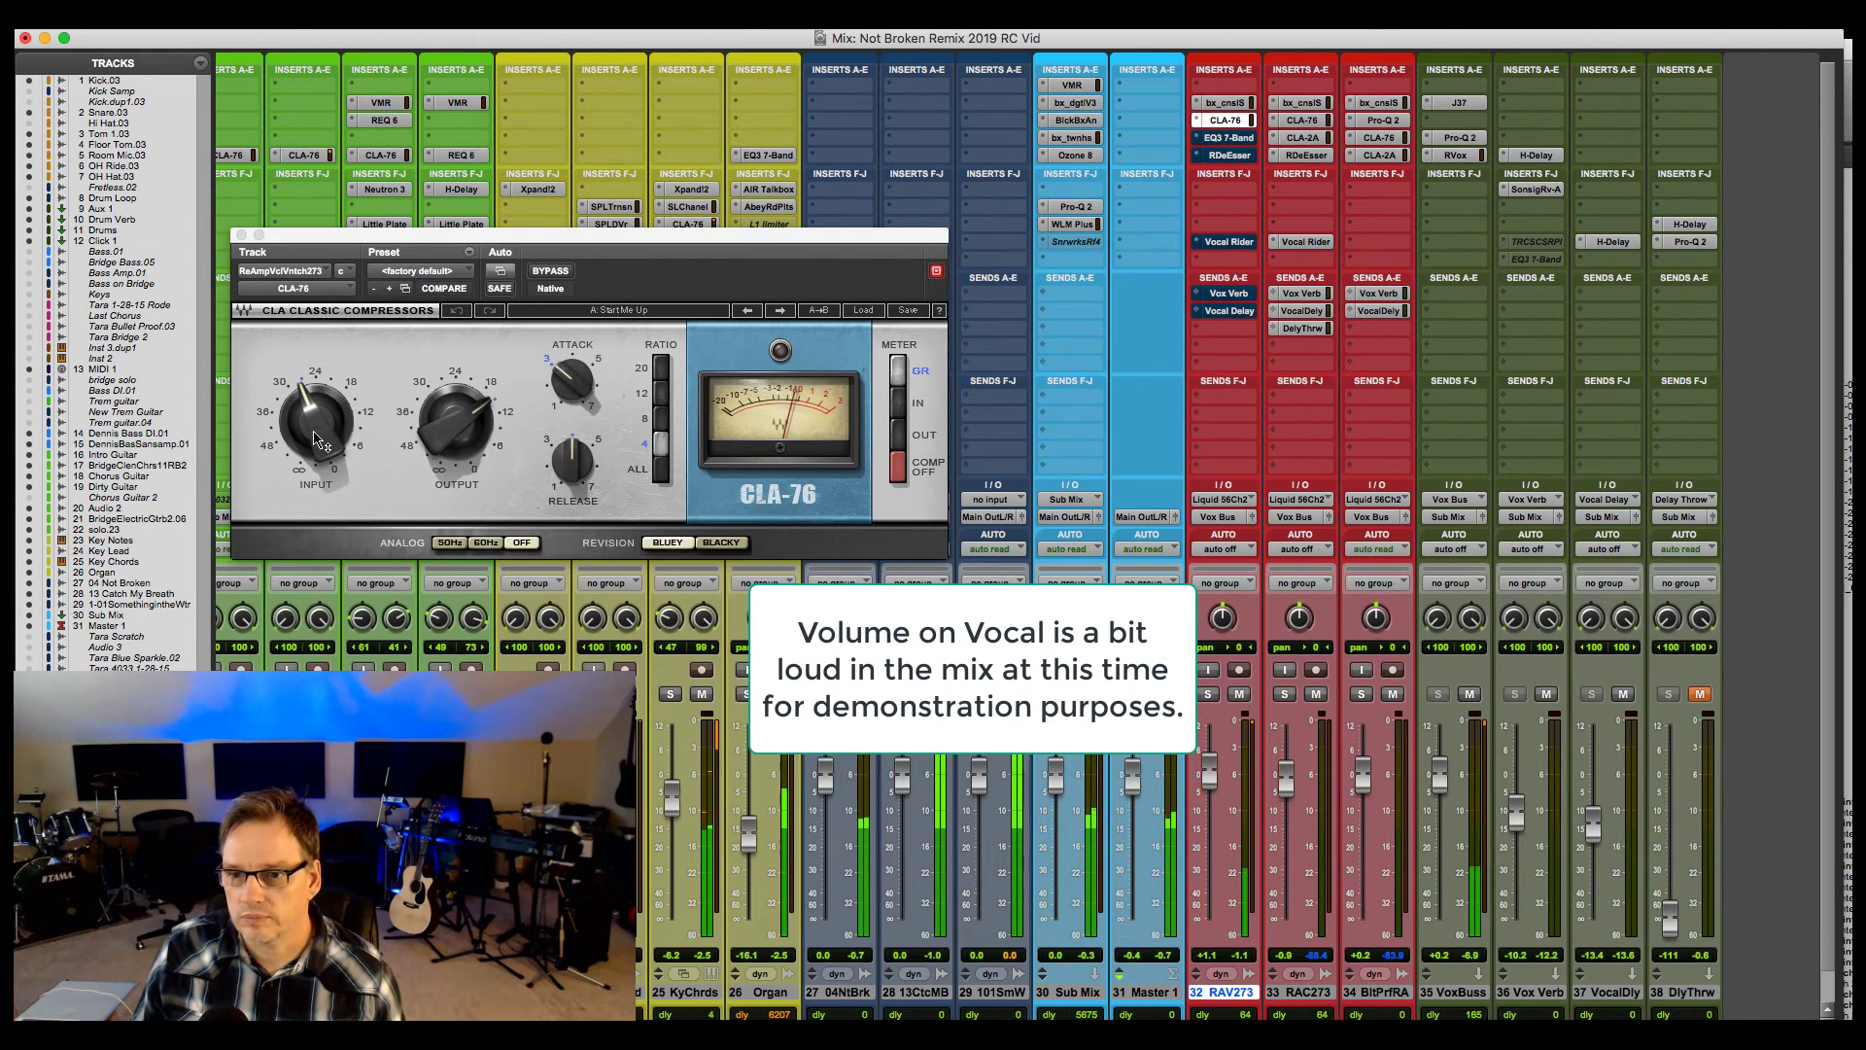
# Nudge the CLA-76 compressor's input level during playback and bring the Mix window back into focus.
pyautogui.moveTo(320, 443)
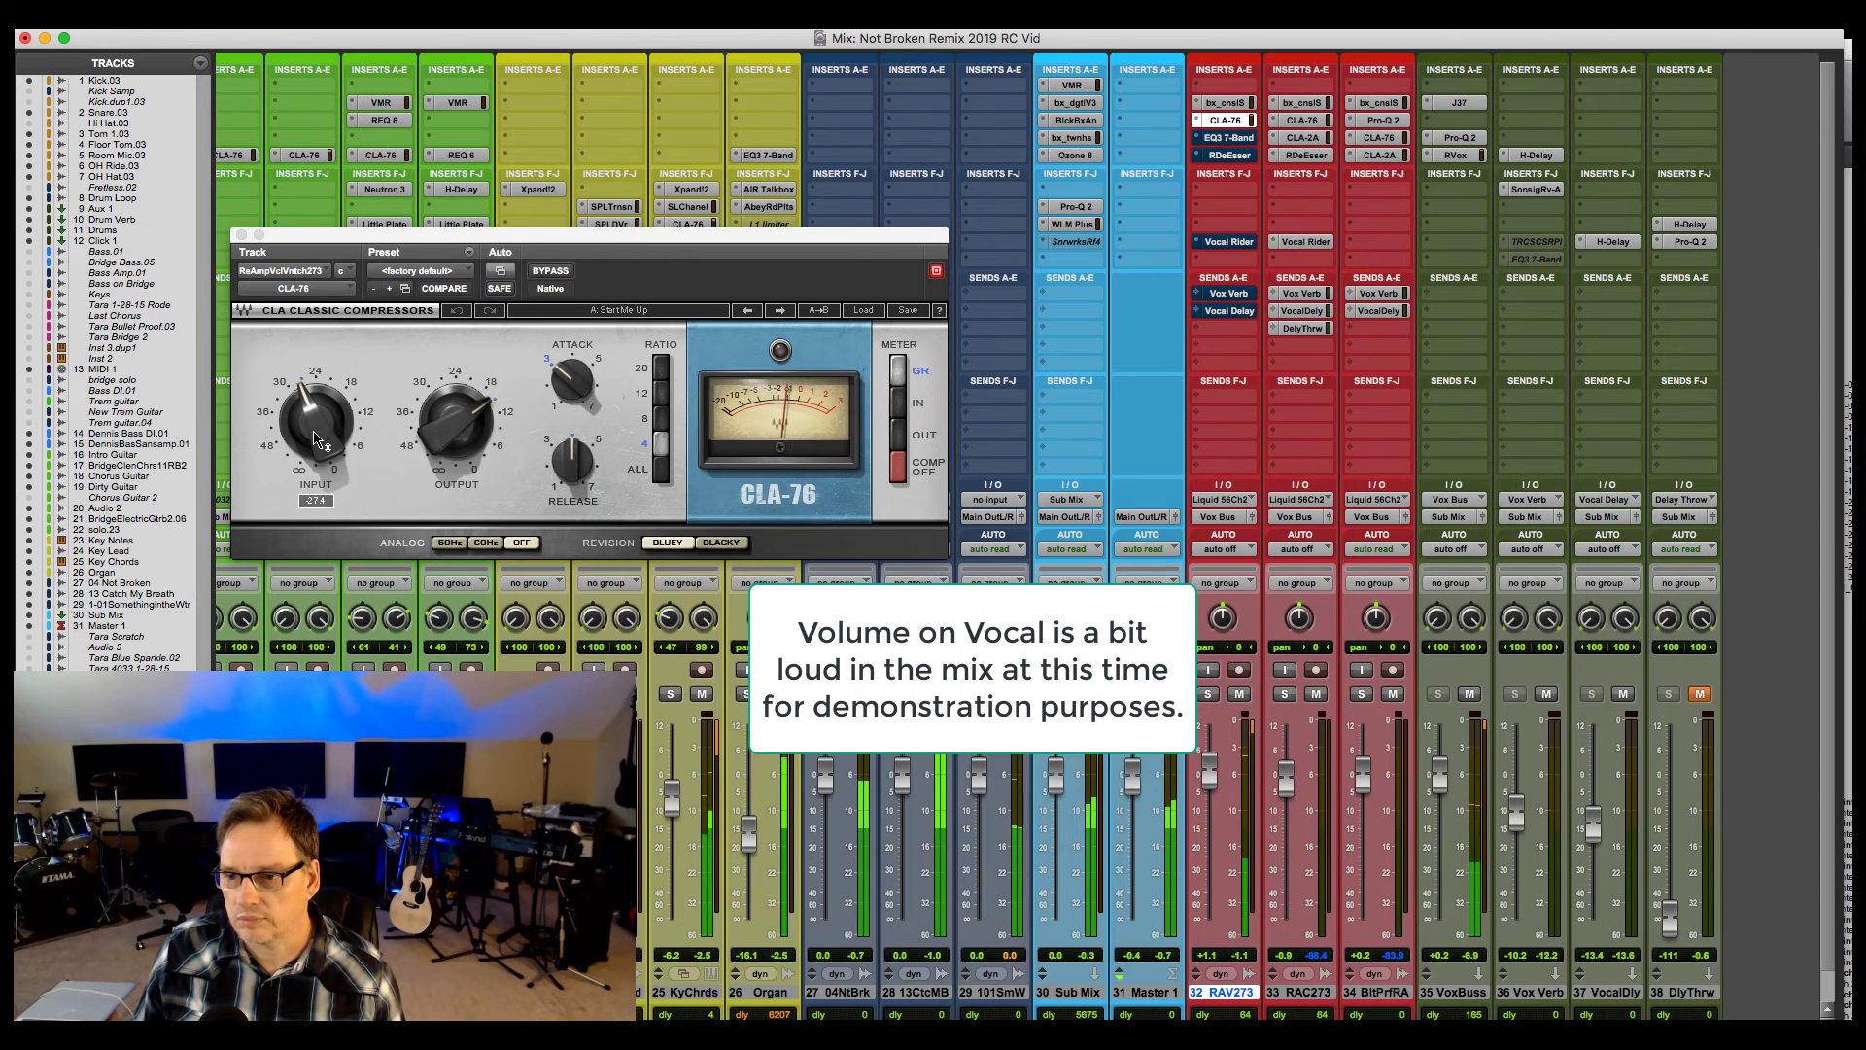
pyautogui.moveTo(319, 442); pyautogui.dragTo(319, 445)
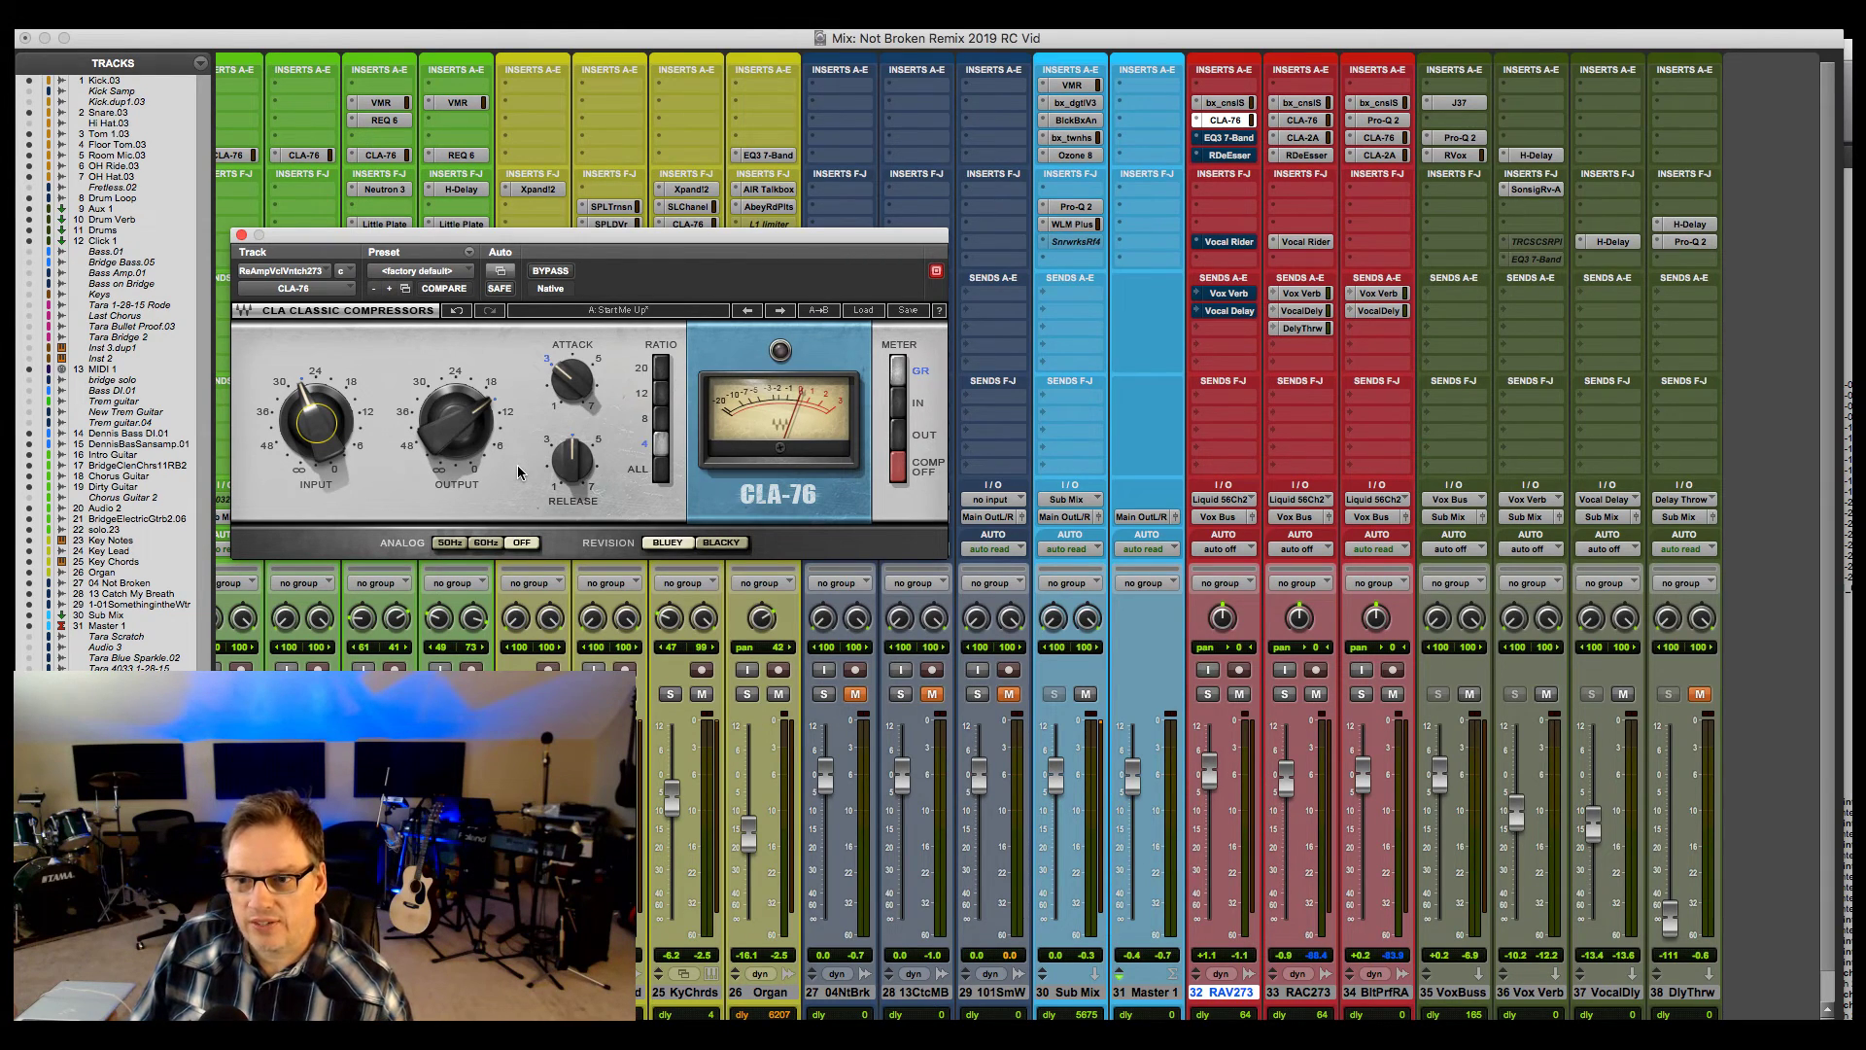
pyautogui.click(1079, 43)
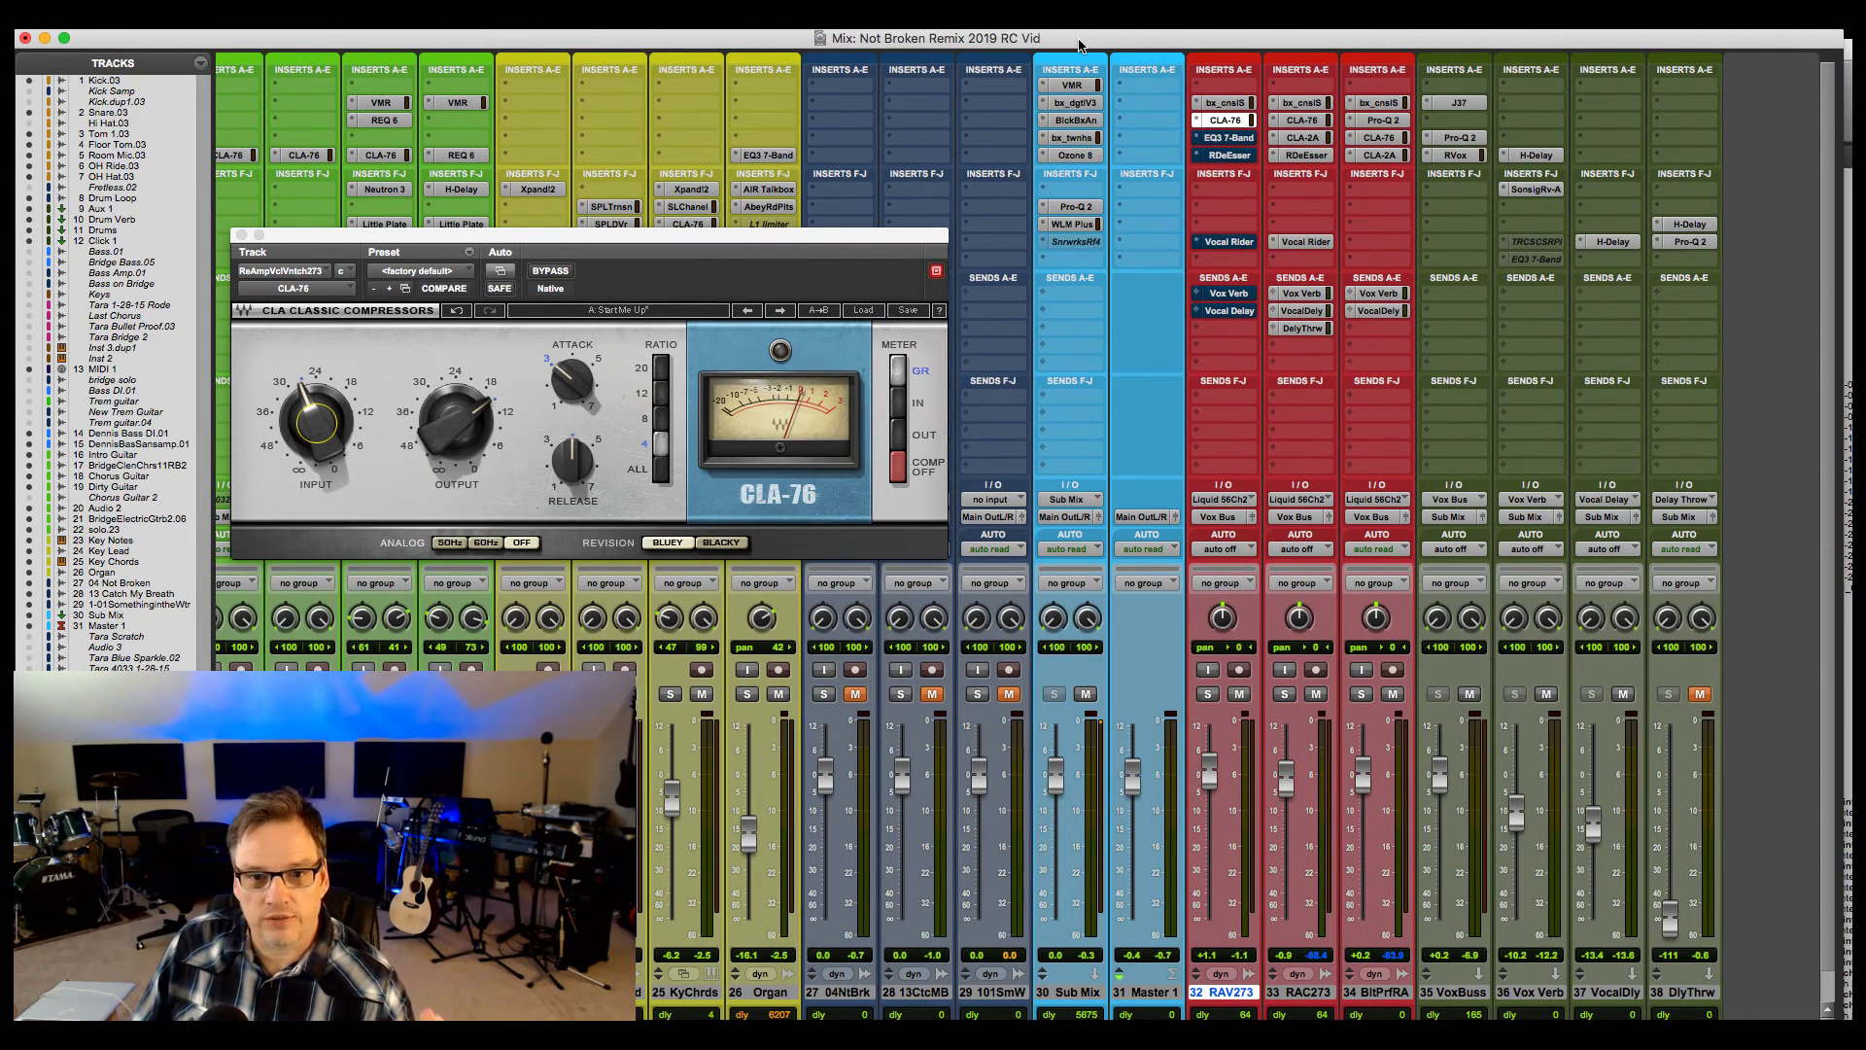
pyautogui.moveTo(1079, 44); pyautogui.dragTo(1086, 43)
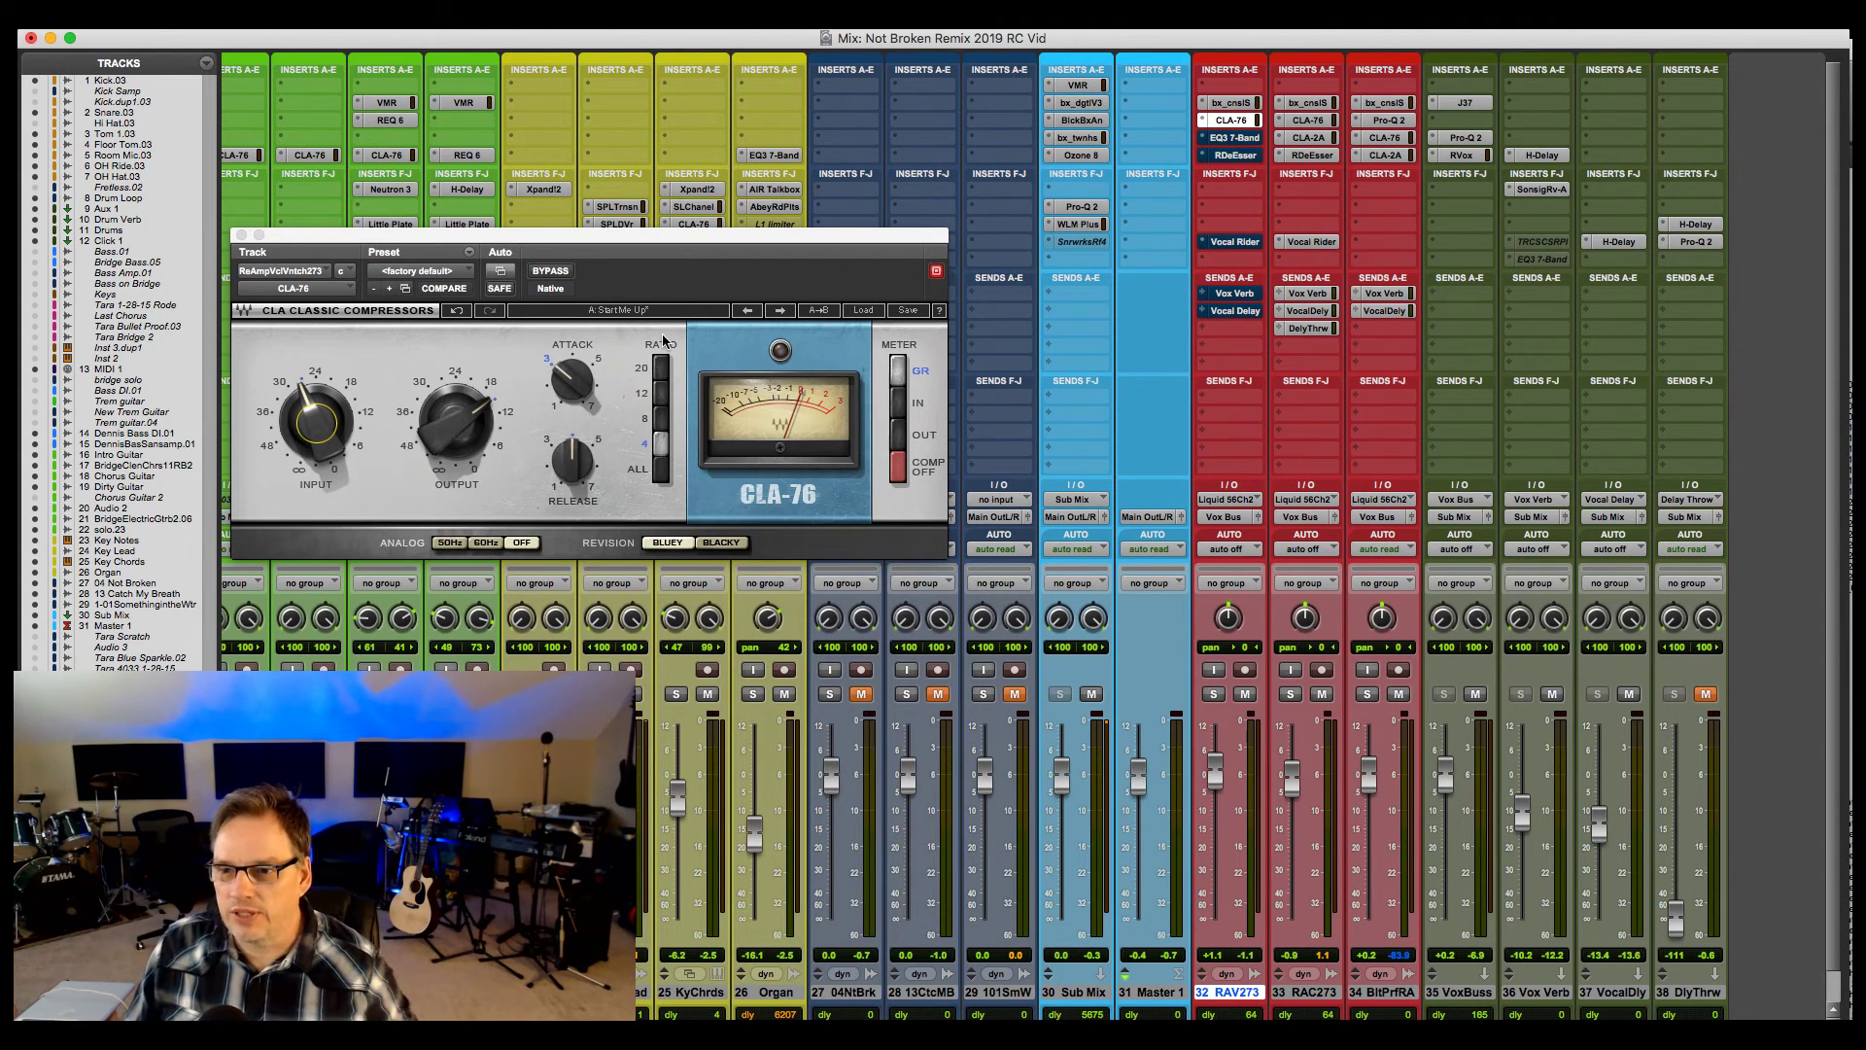
# Open the EQ3 7-Band insert on RAV273, take it out of bypass to engage its low cut, and close it.
pyautogui.click(1234, 137)
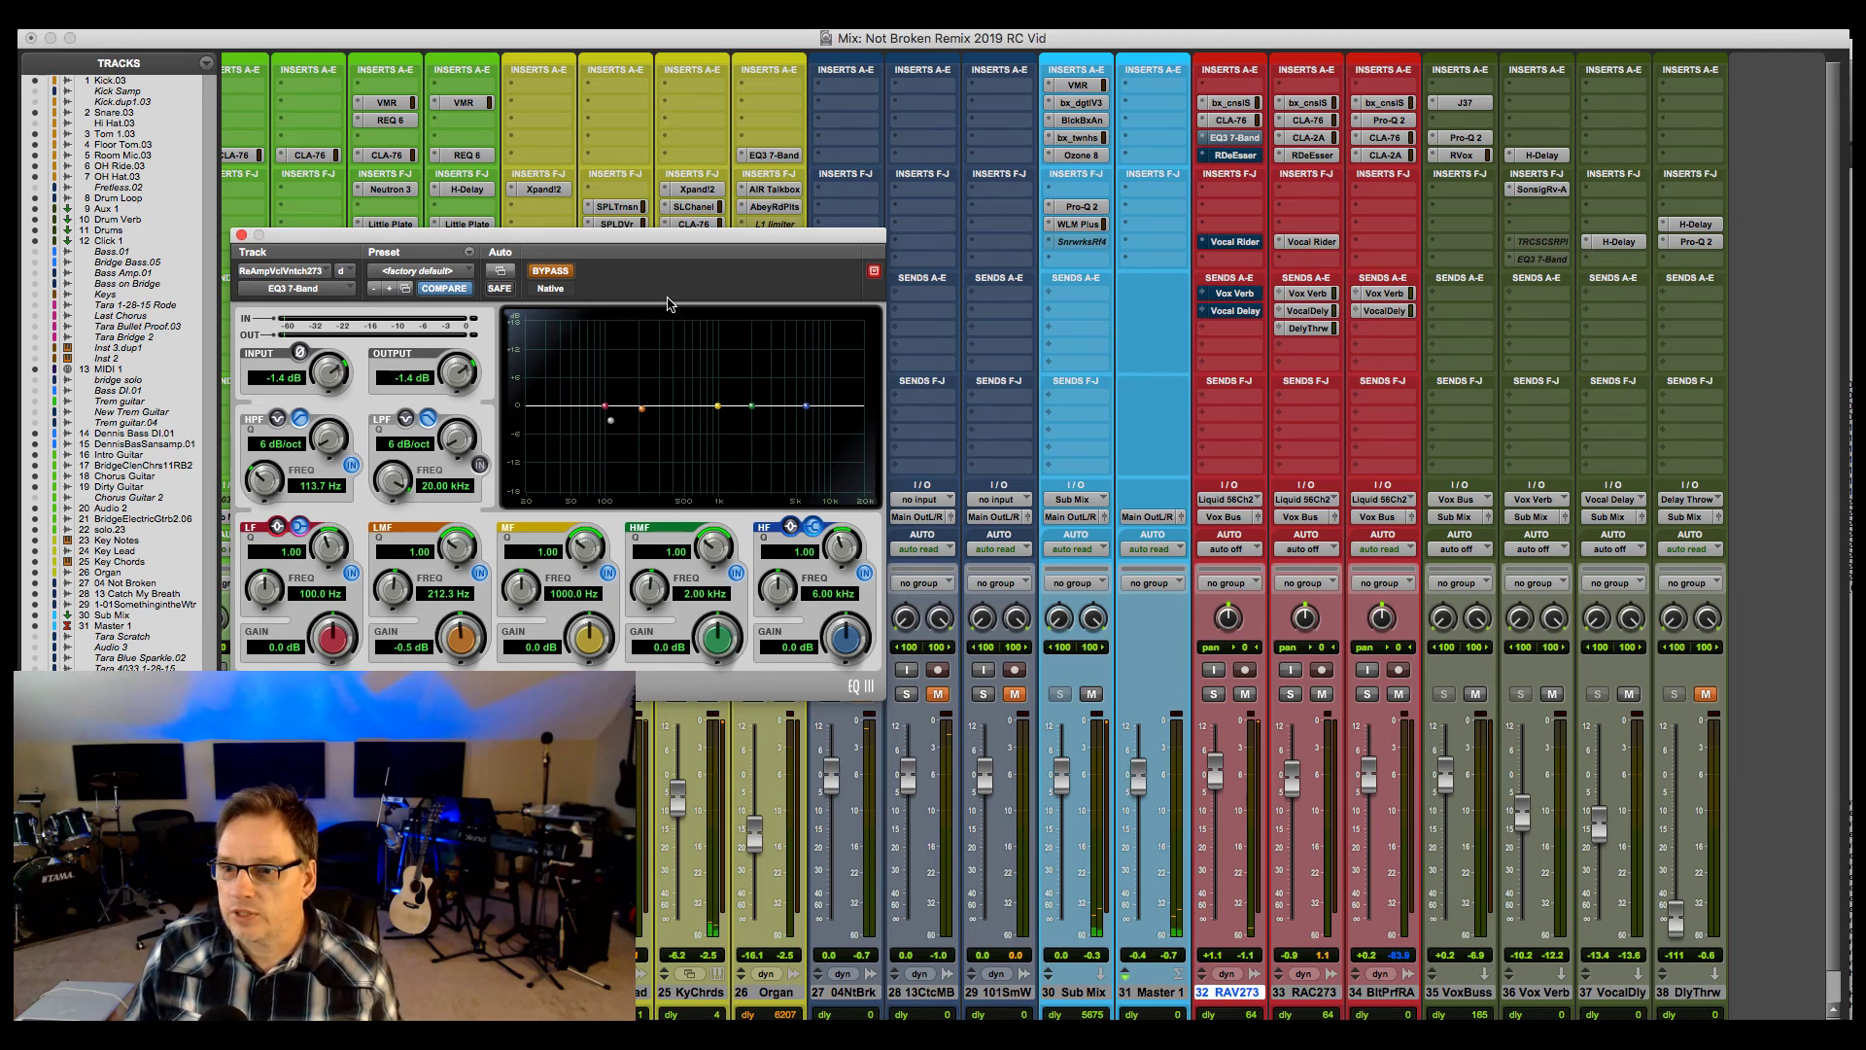
pyautogui.click(550, 271)
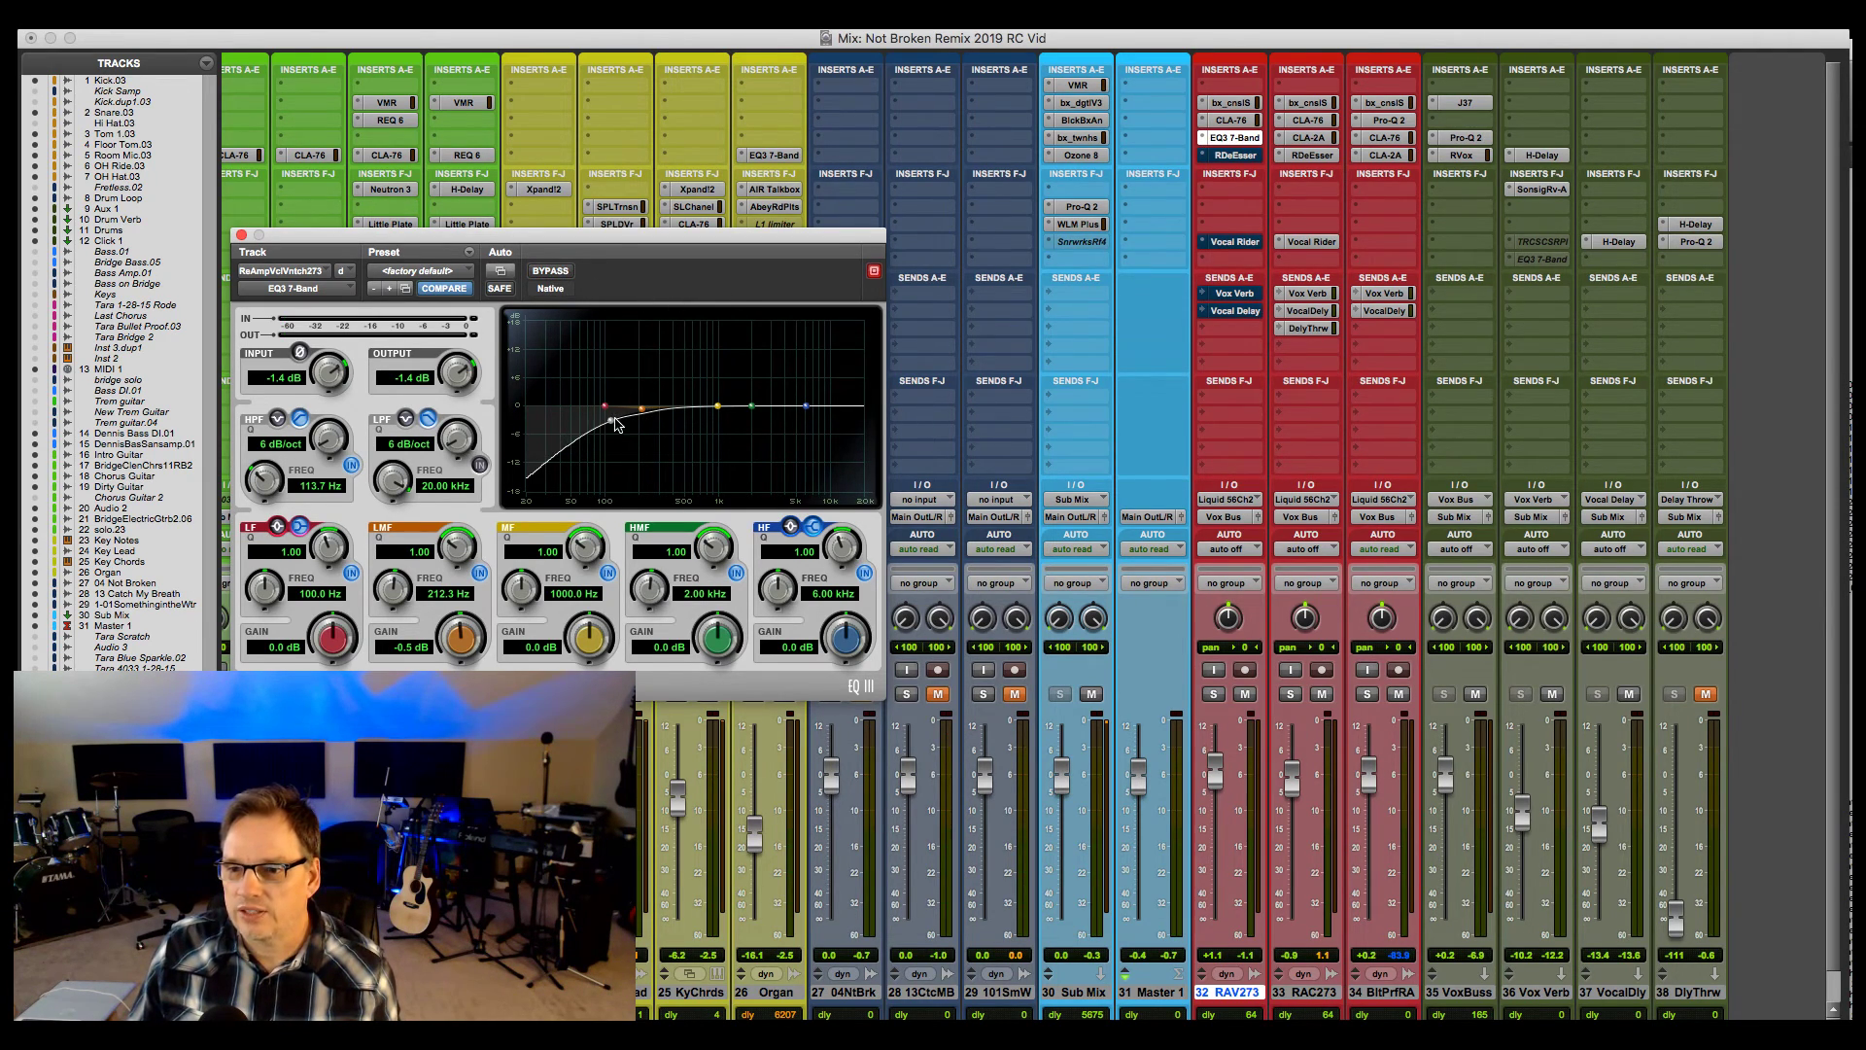
pyautogui.press('space')
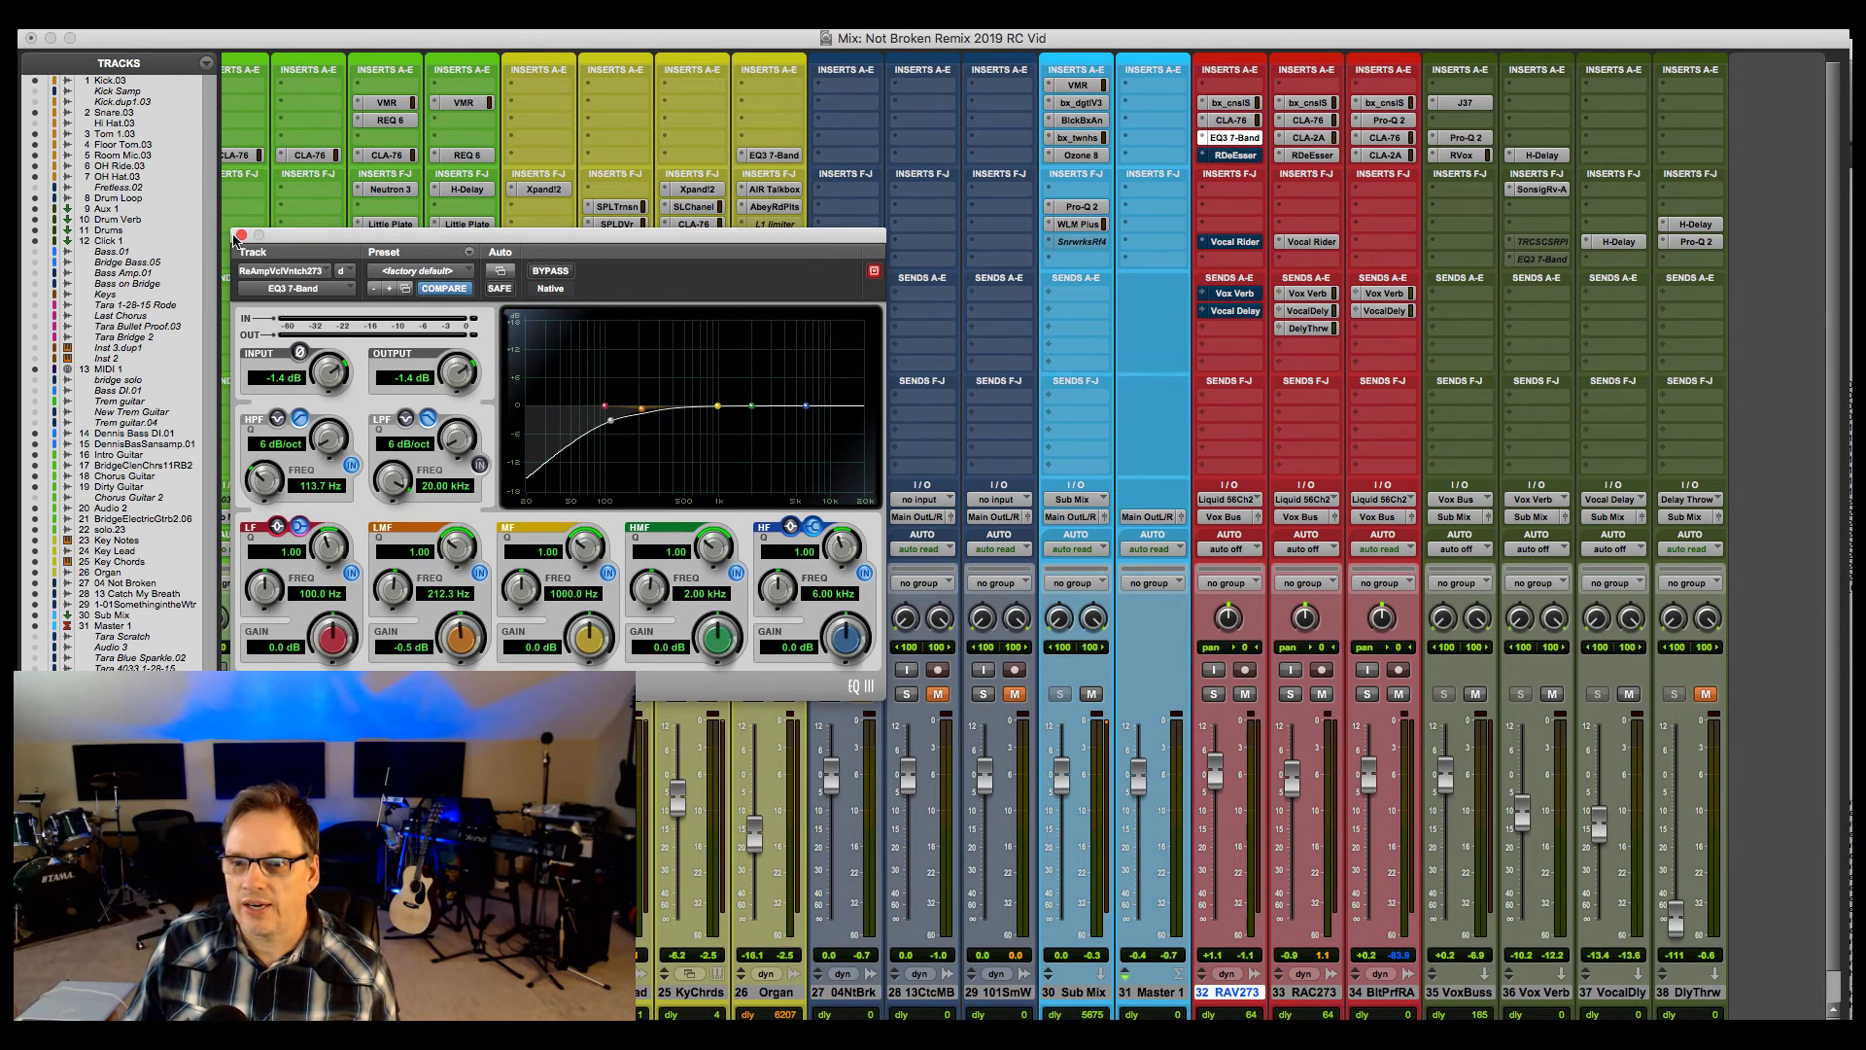
pyautogui.click(241, 235)
# Open the RDeEsser insert on RAV273, move it clear of the vocal channels, disable its bypass during playback, and close it.
pyautogui.click(1239, 156)
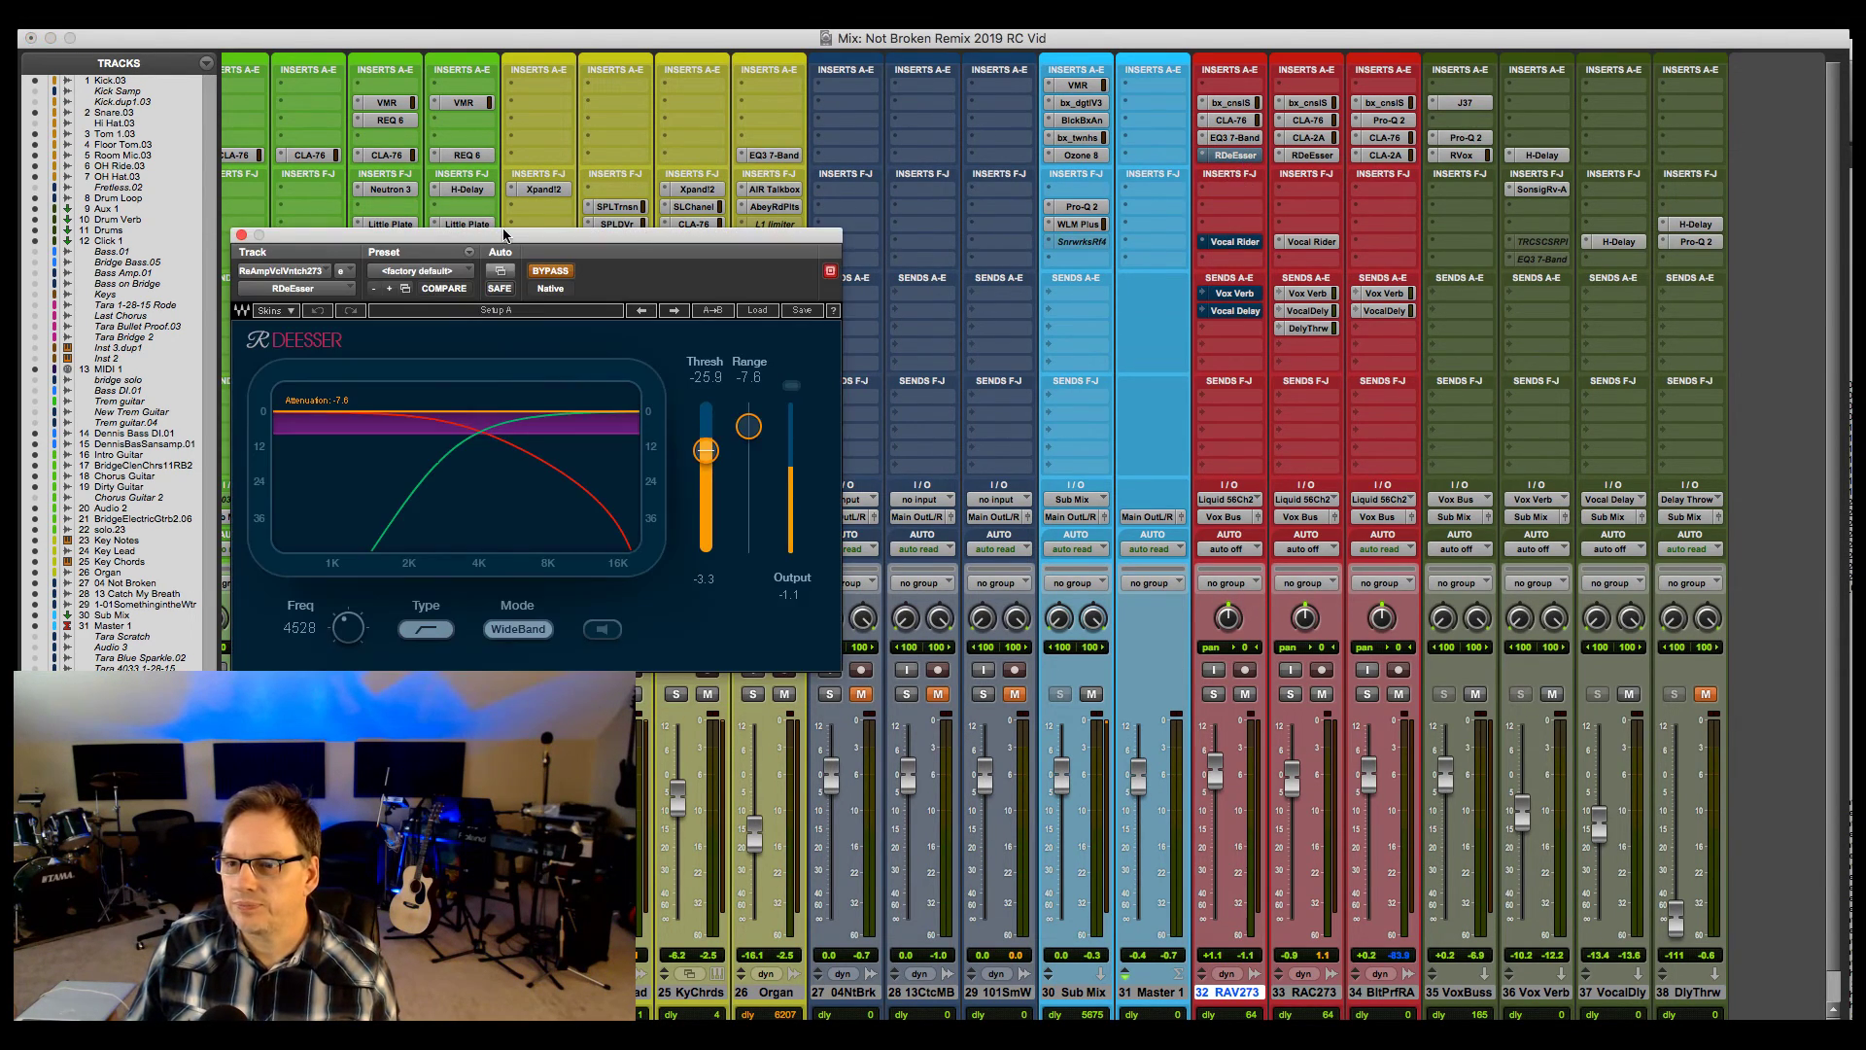
pyautogui.moveTo(505, 235); pyautogui.dragTo(601, 121)
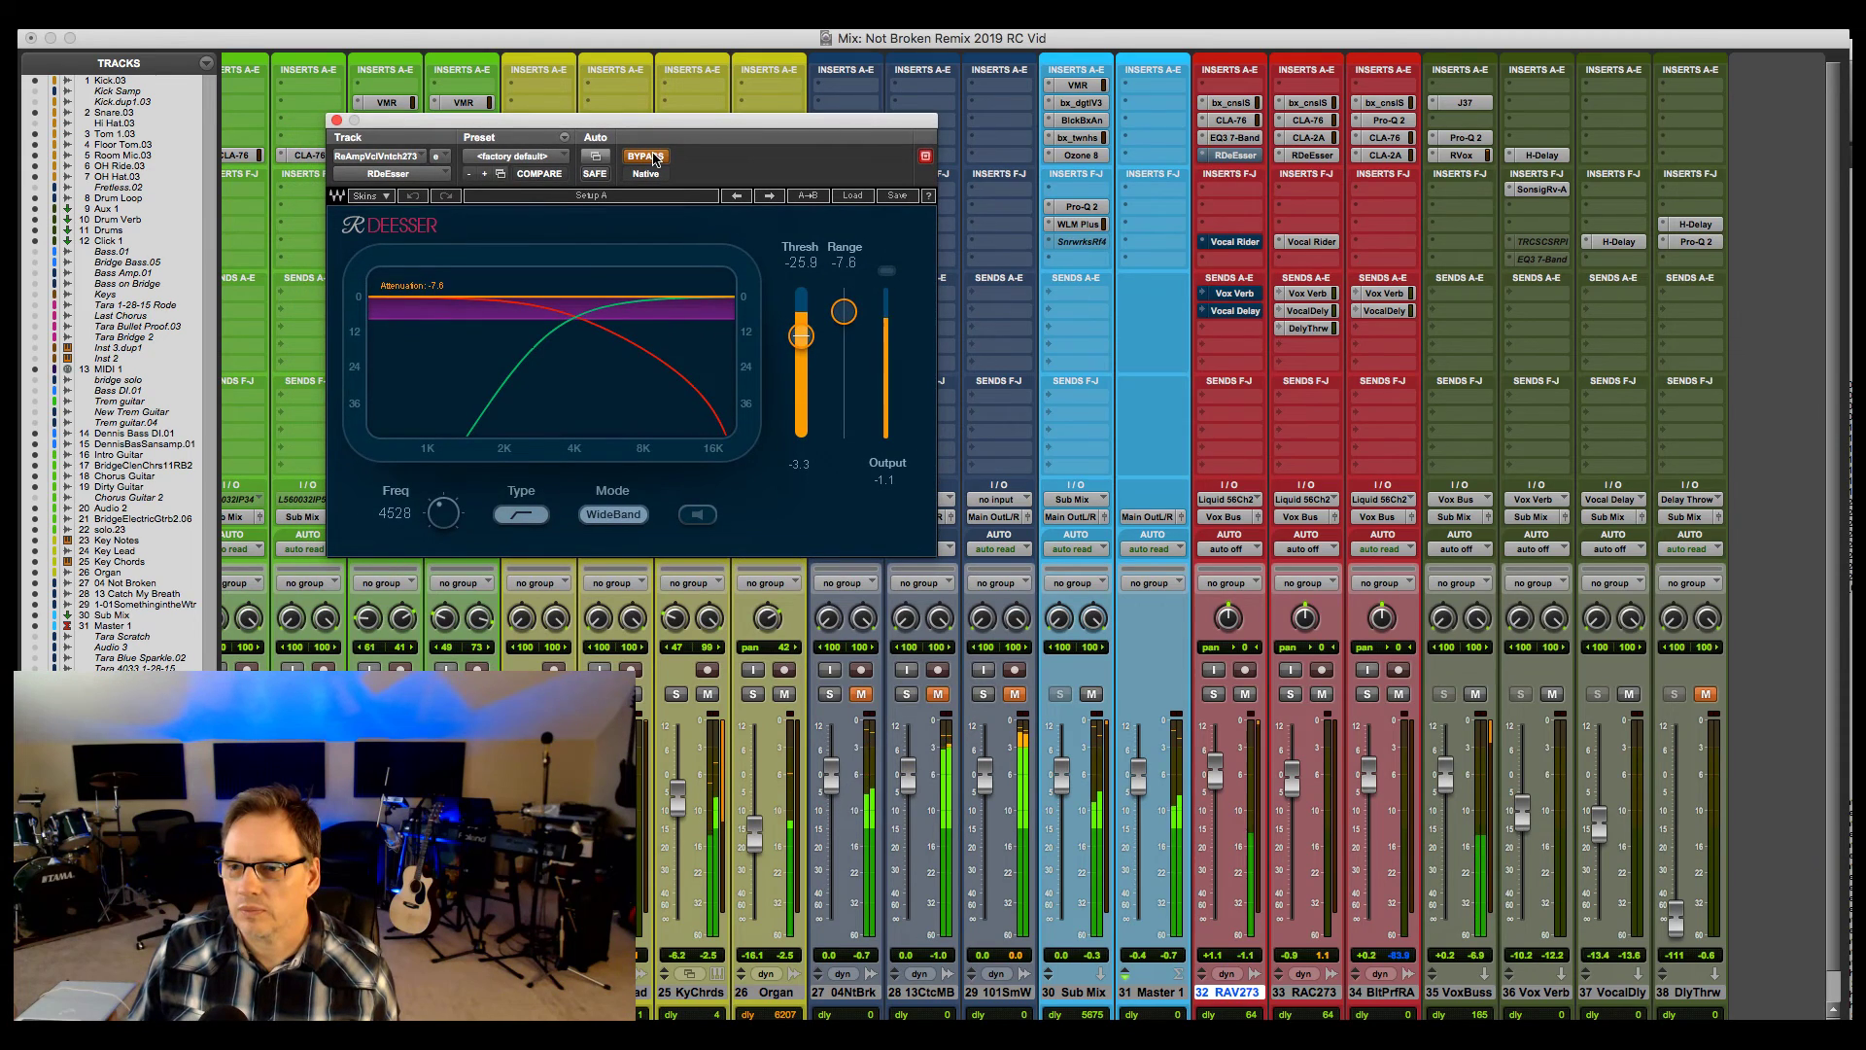
pyautogui.click(651, 158)
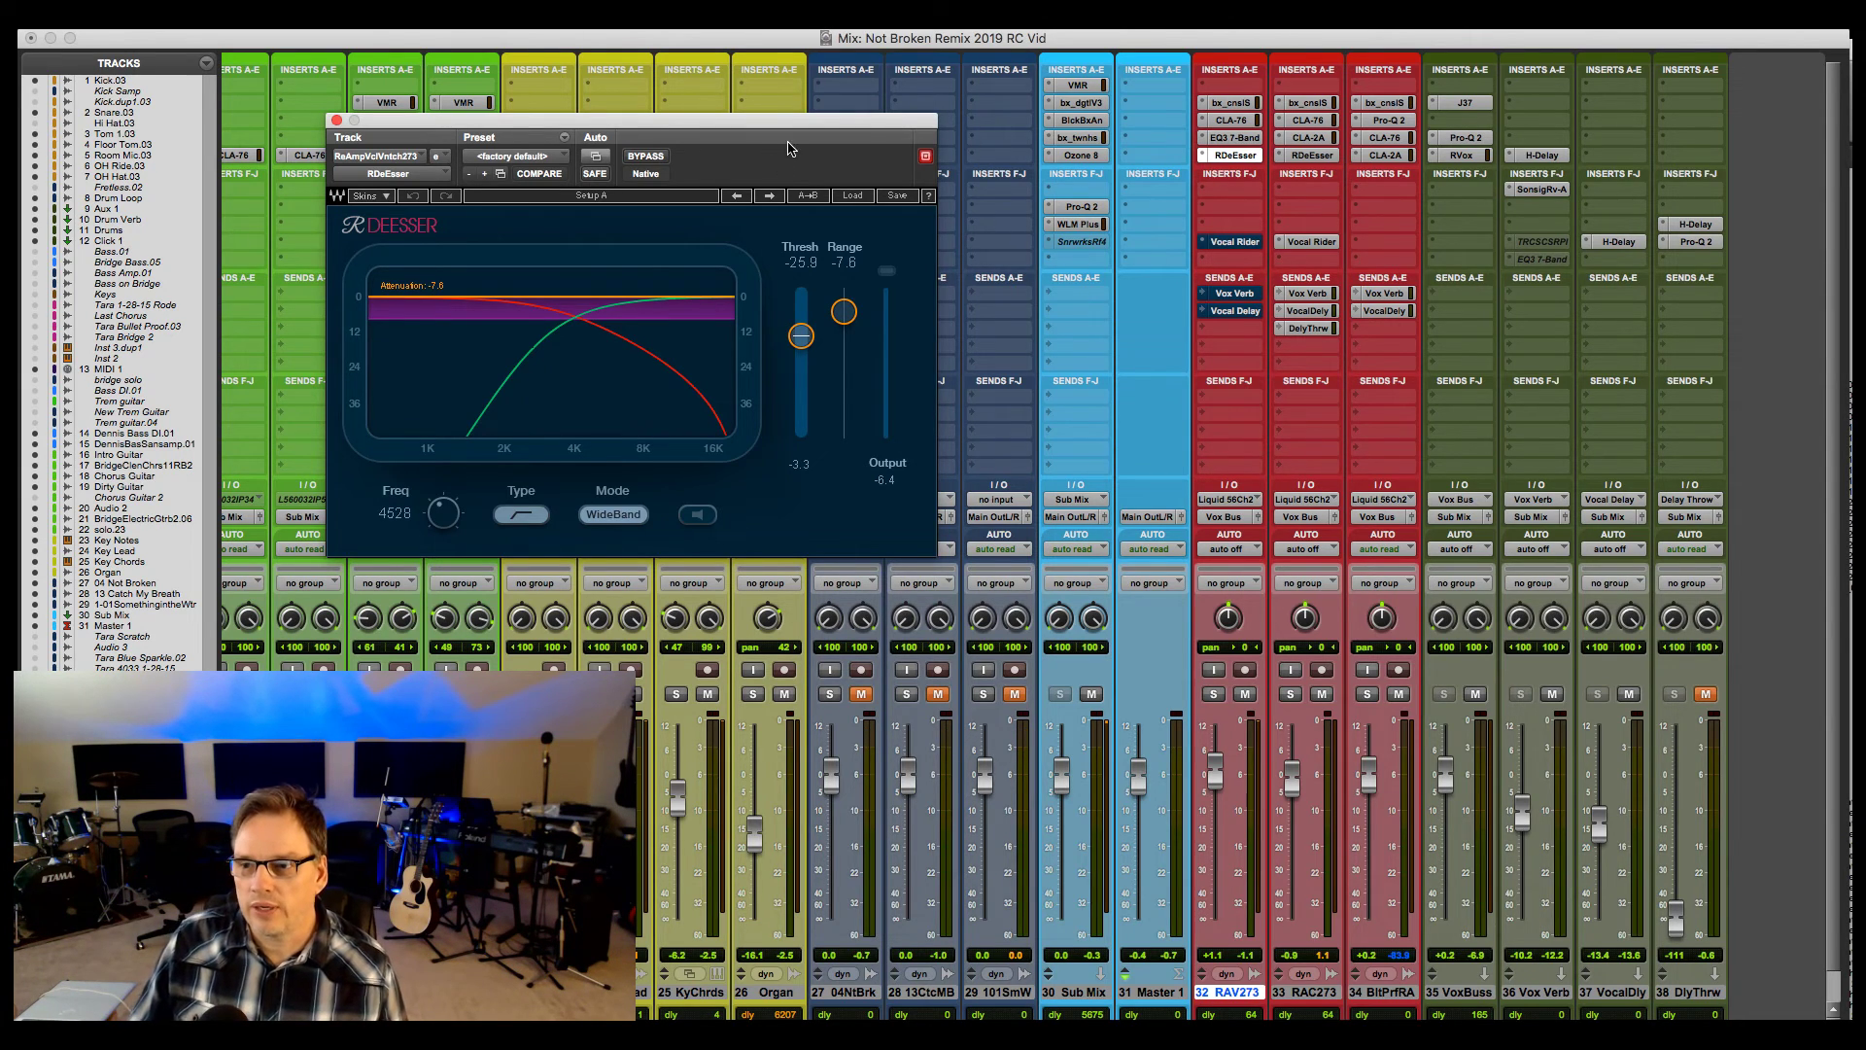
pyautogui.moveTo(782, 129); pyautogui.dragTo(763, 214)
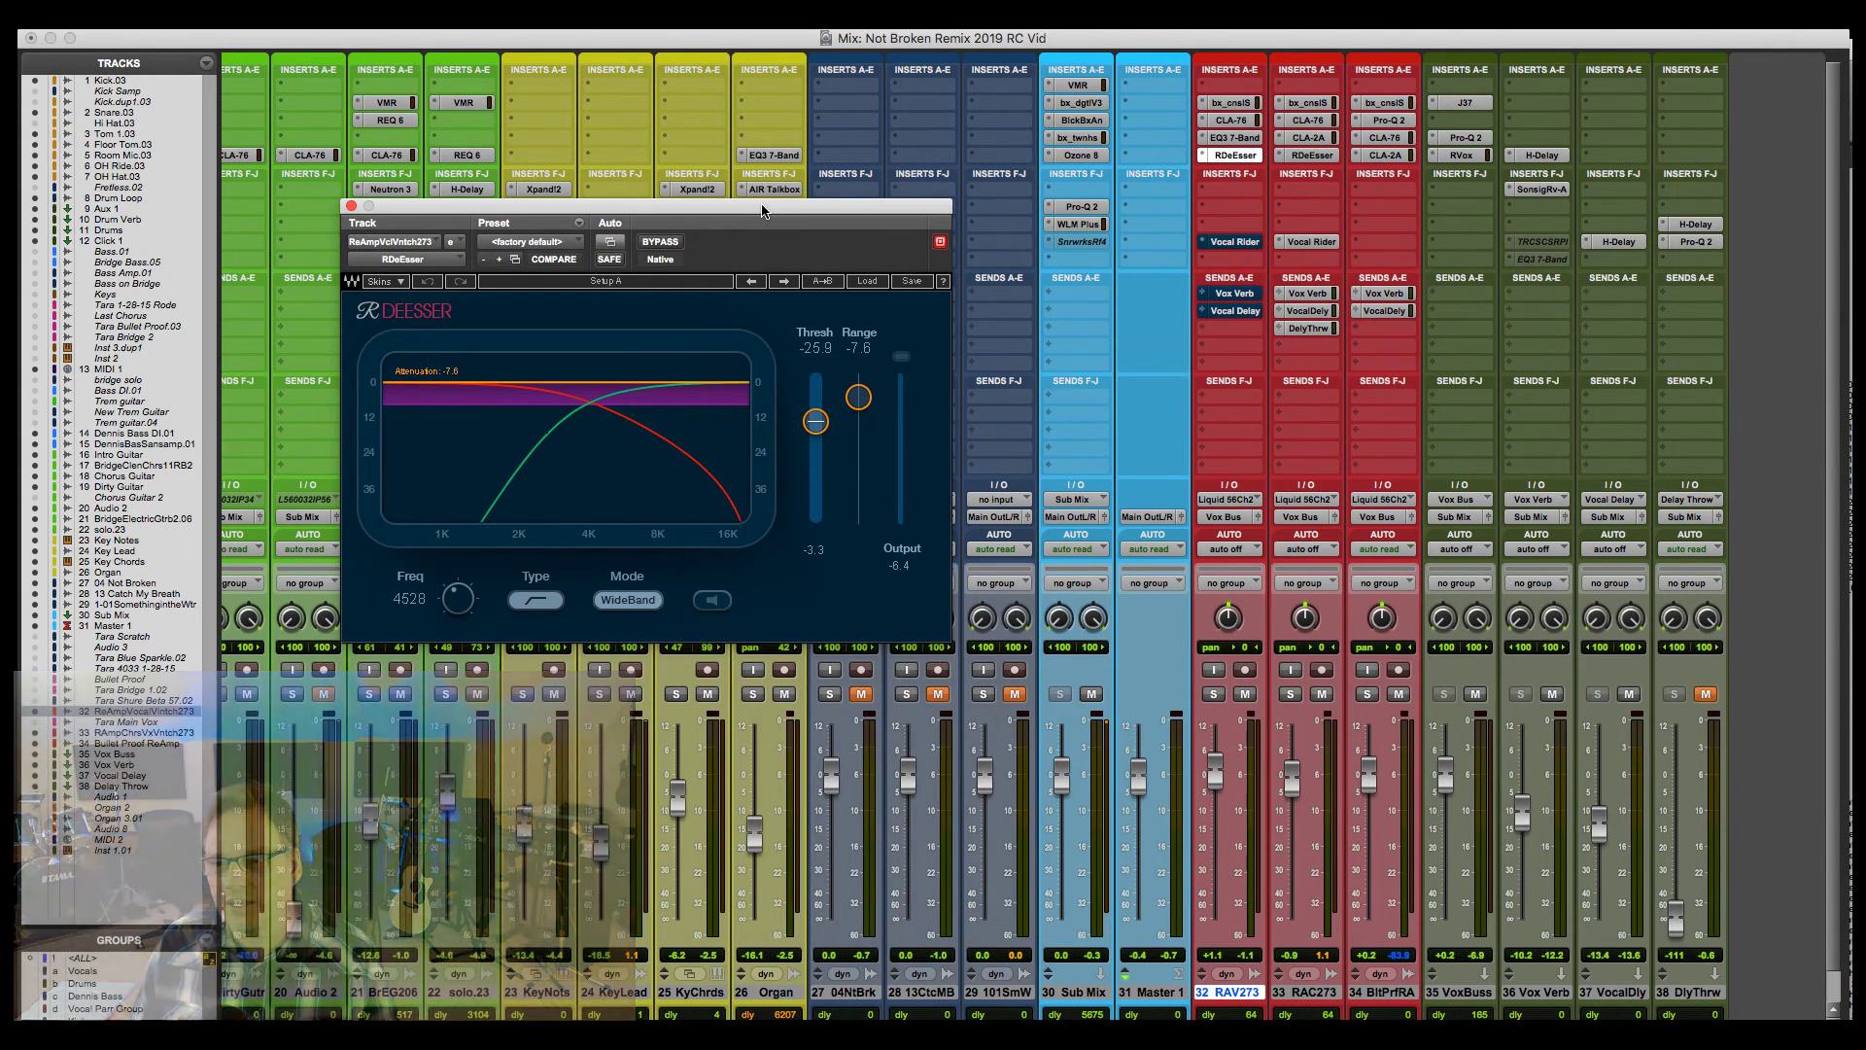
pyautogui.click(1235, 154)
# Open the Vocal Rider insert on RAV273, take it out of bypass, and close its window.
pyautogui.click(1235, 242)
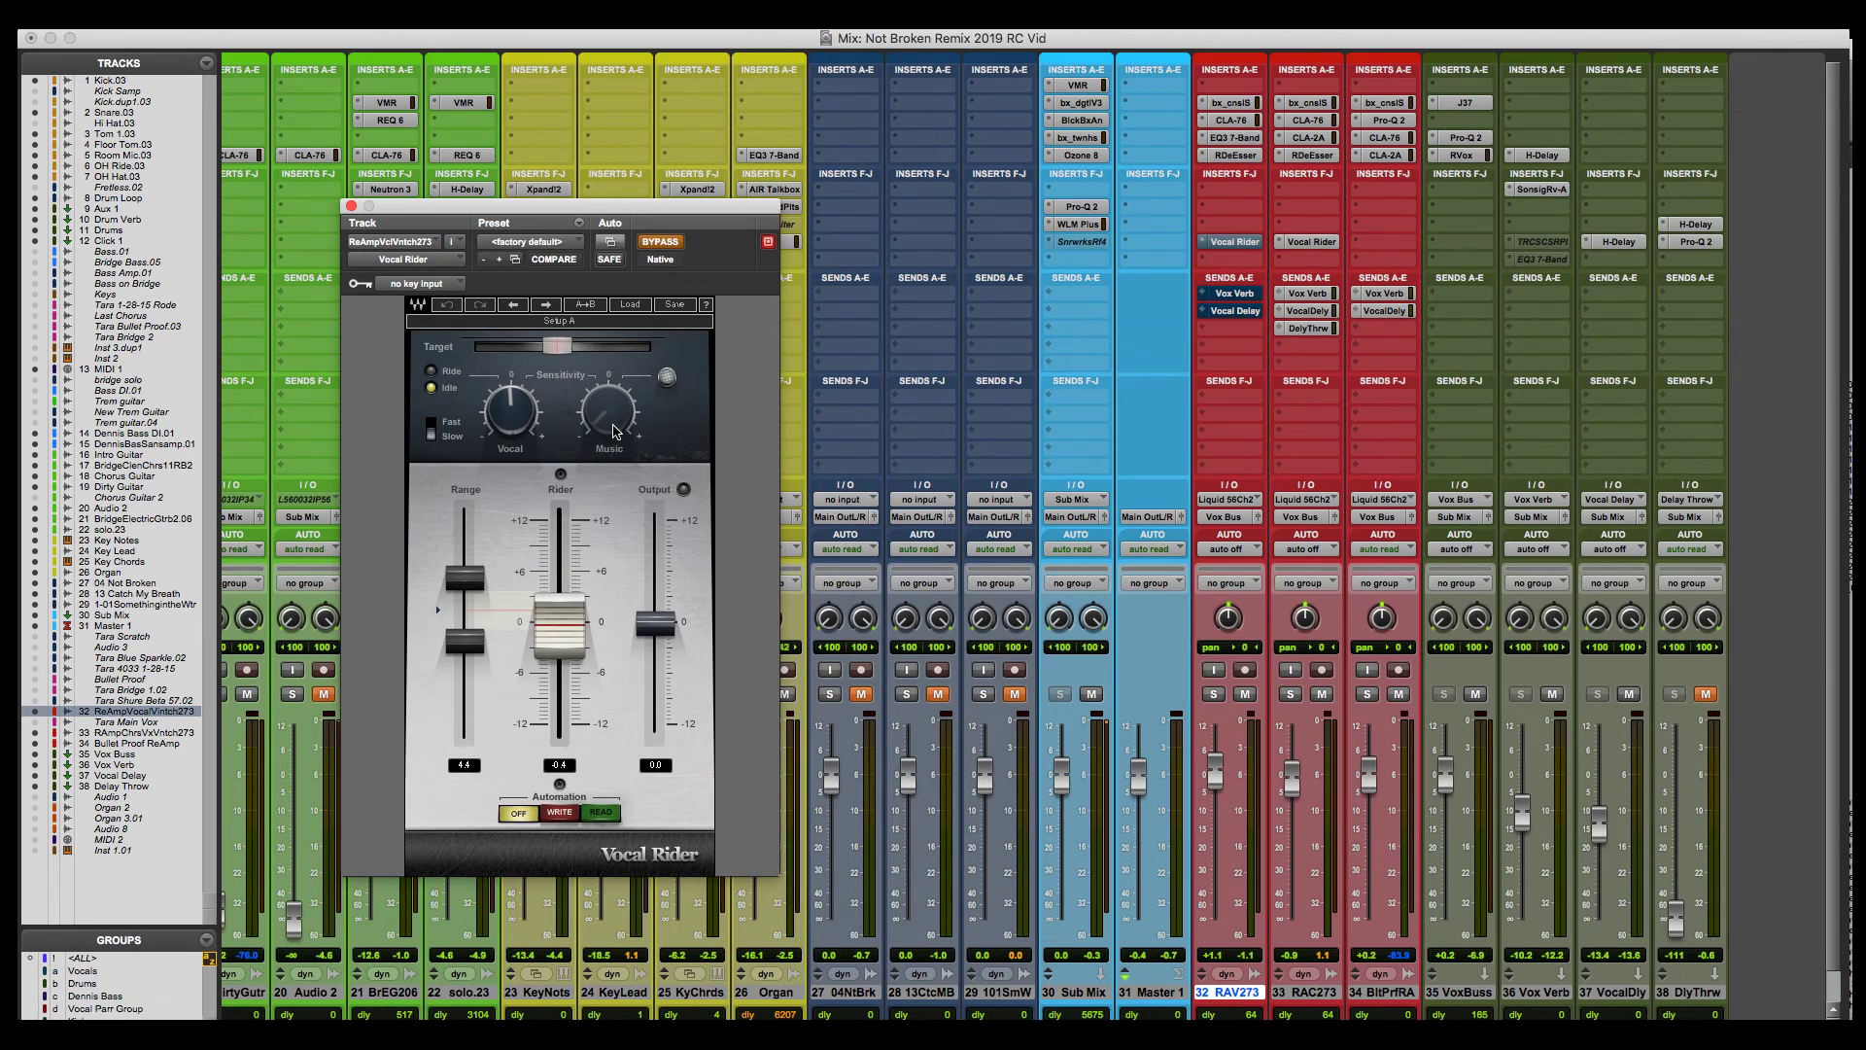
pyautogui.click(660, 242)
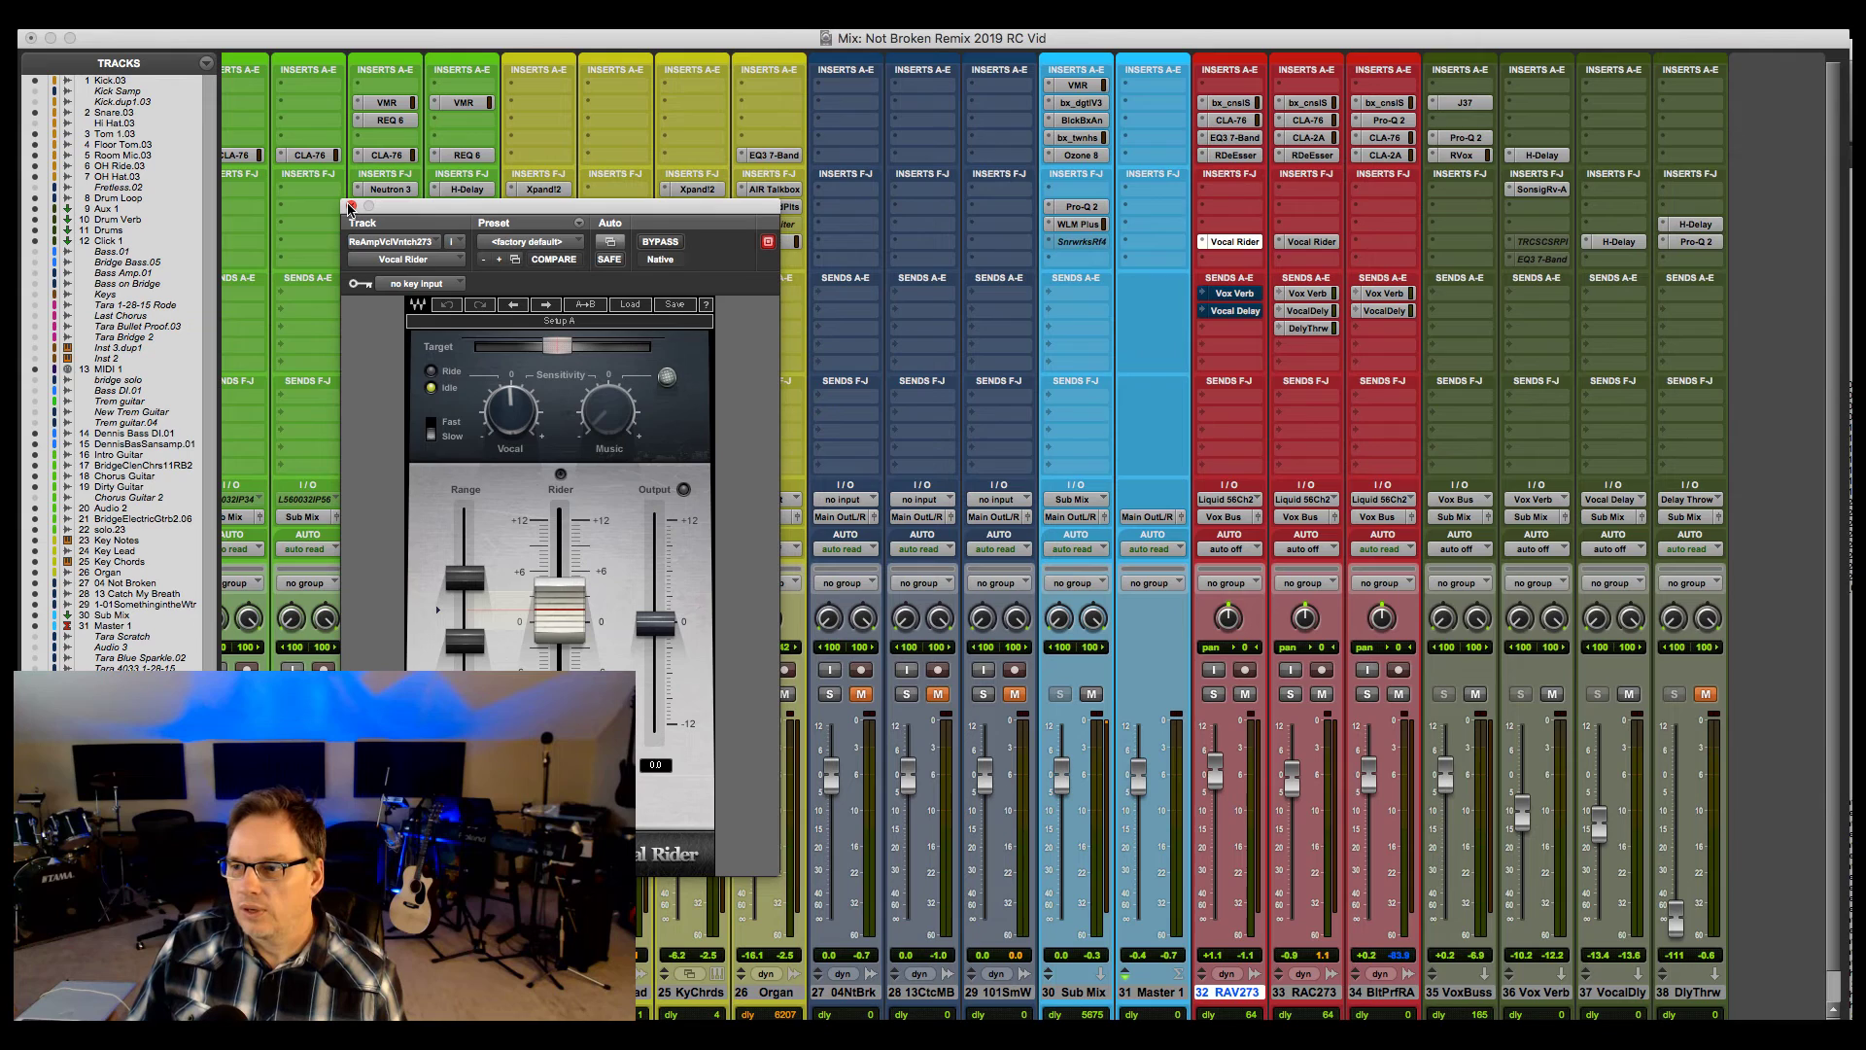
pyautogui.click(349, 207)
# Open the Vox Verb send of RAV273, move its fader window clear of the vocal channels, and unmute the send.
pyautogui.click(1245, 294)
pyautogui.moveTo(994, 266); pyautogui.dragTo(867, 224)
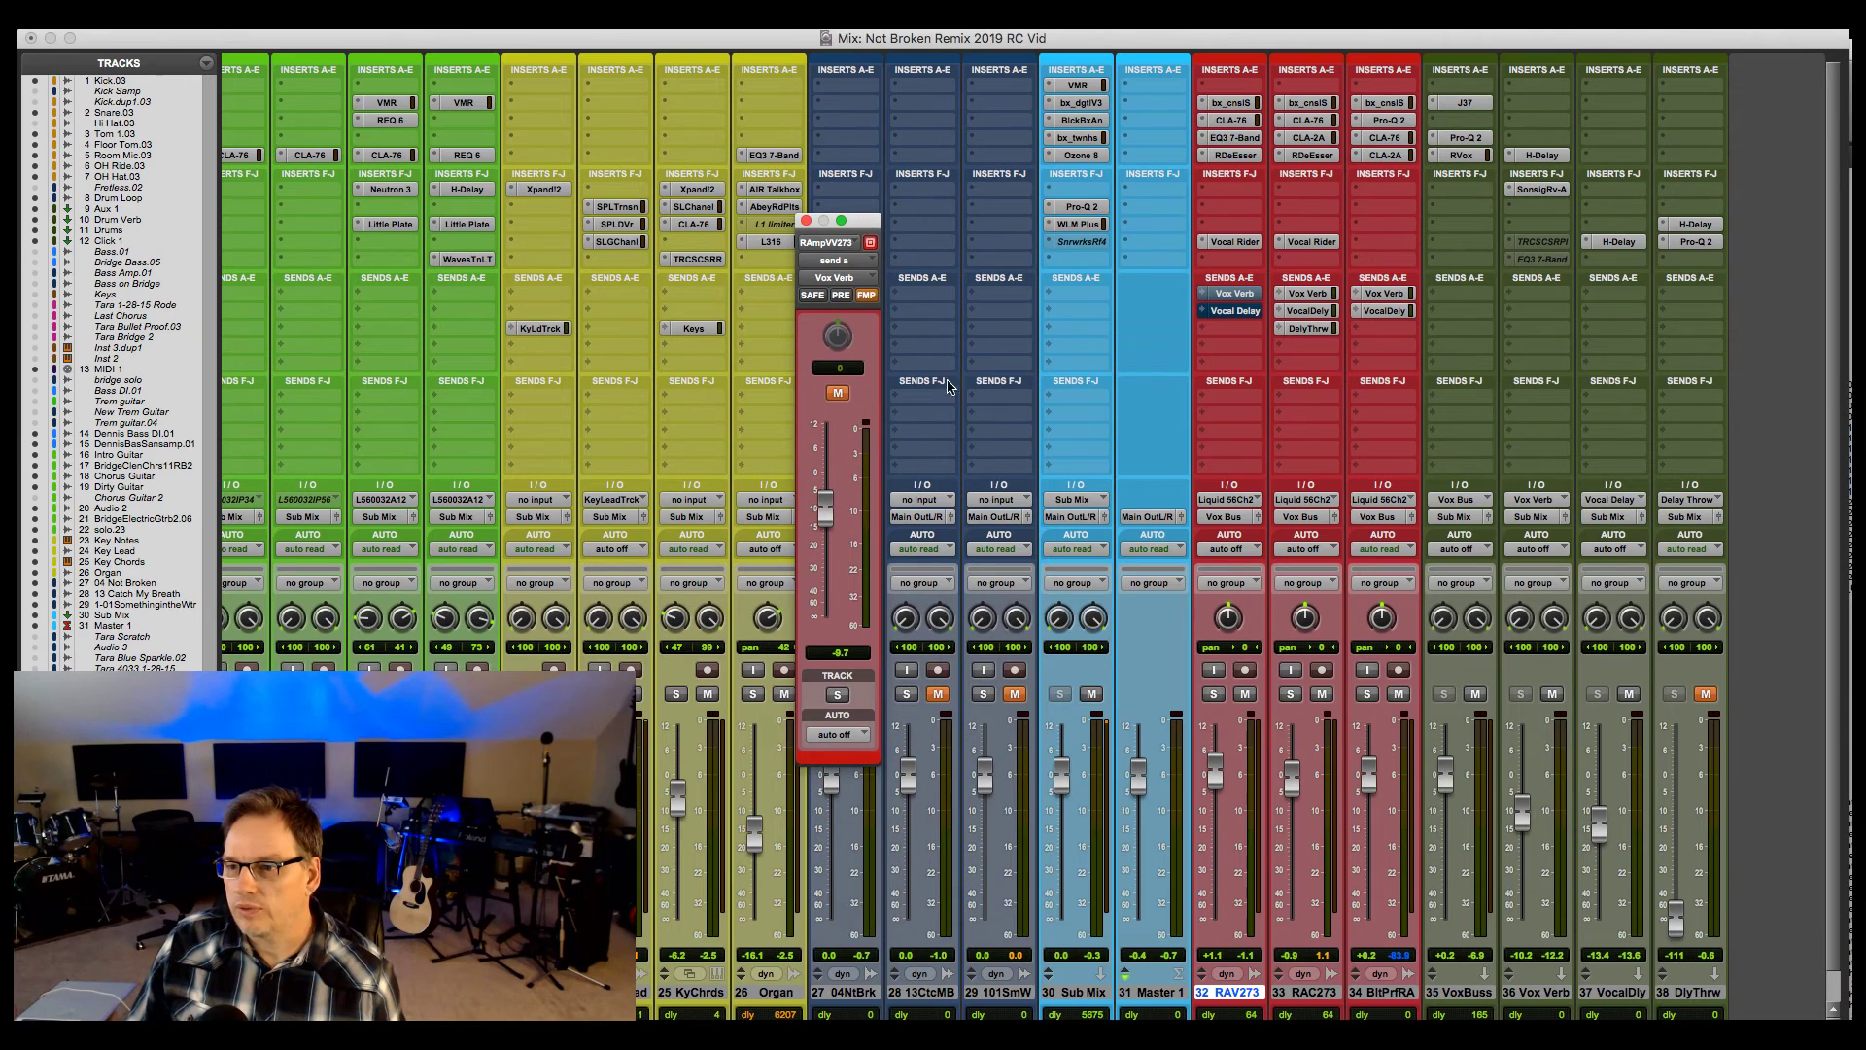
pyautogui.click(837, 393)
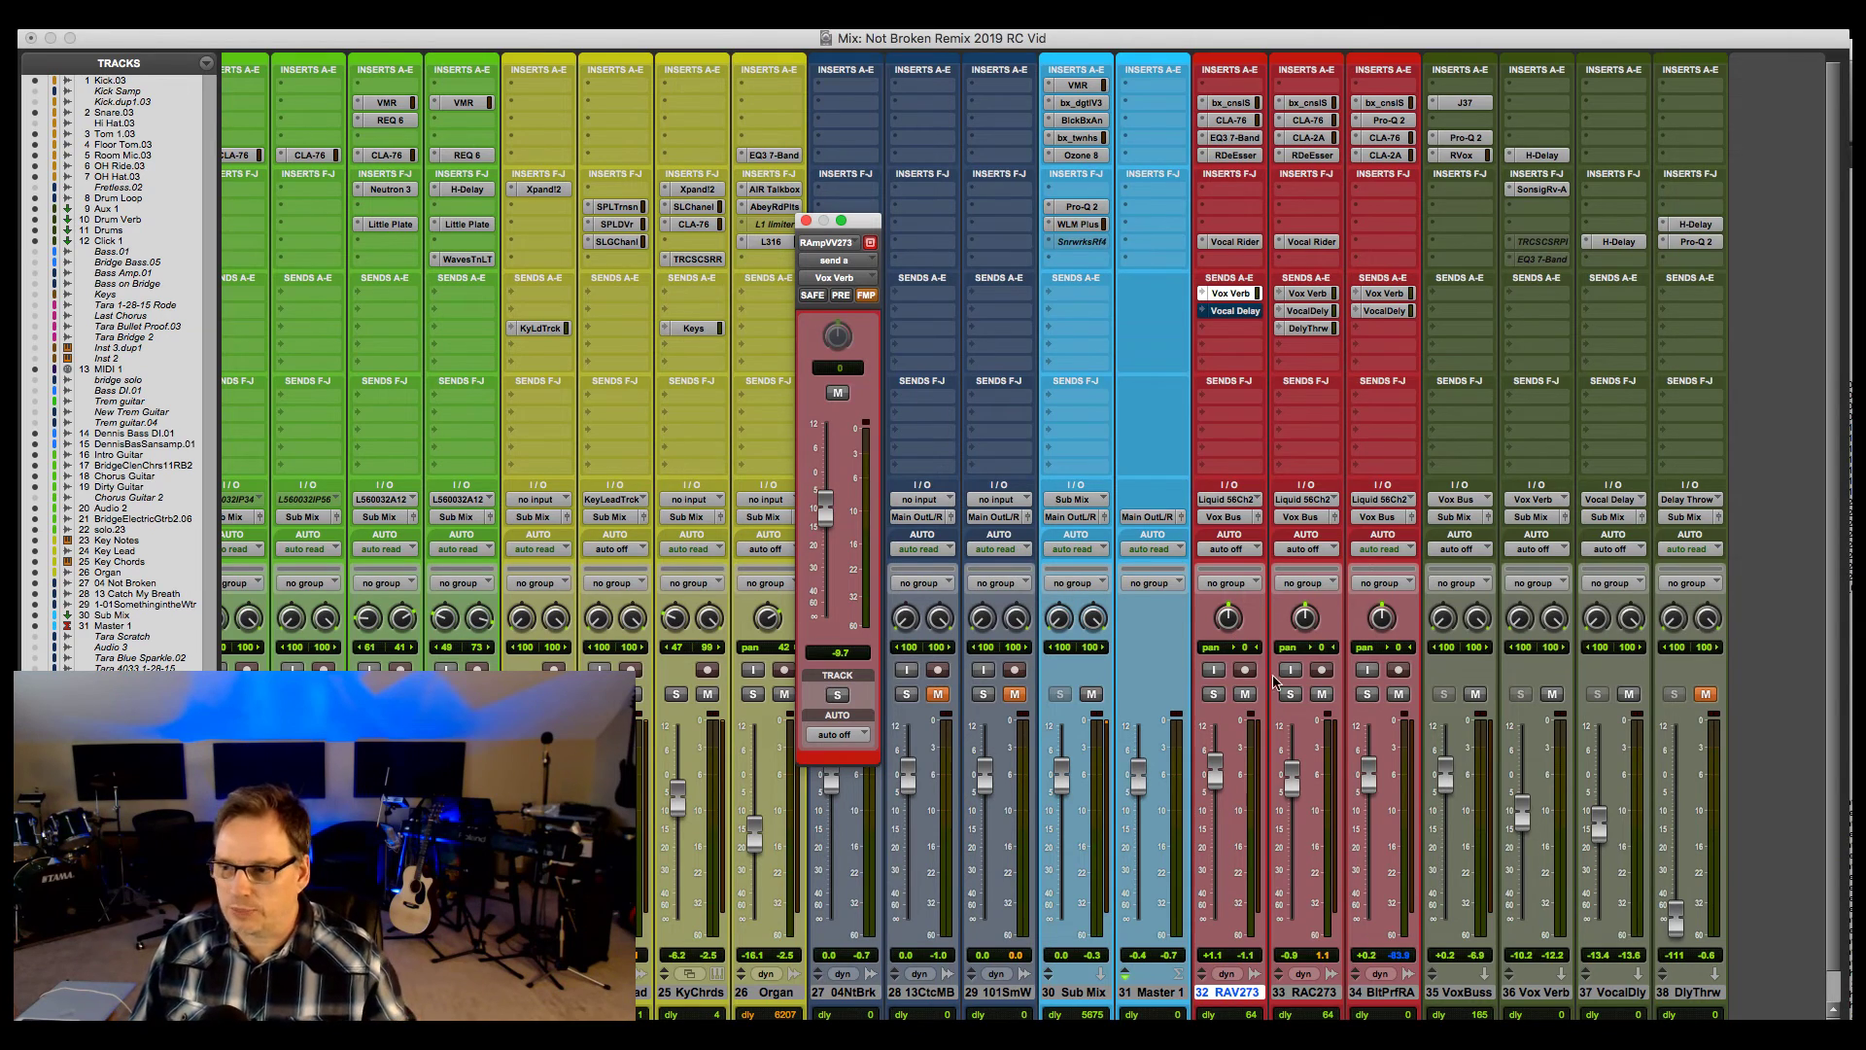
# Play the vocal with RAV273 soloed, set the Vox Verb send level to -10.7 dB, and unsolo the channel.
pyautogui.click(1212, 694)
pyautogui.press('space')
pyautogui.click(826, 518)
pyautogui.moveTo(826, 518); pyautogui.dragTo(826, 521)
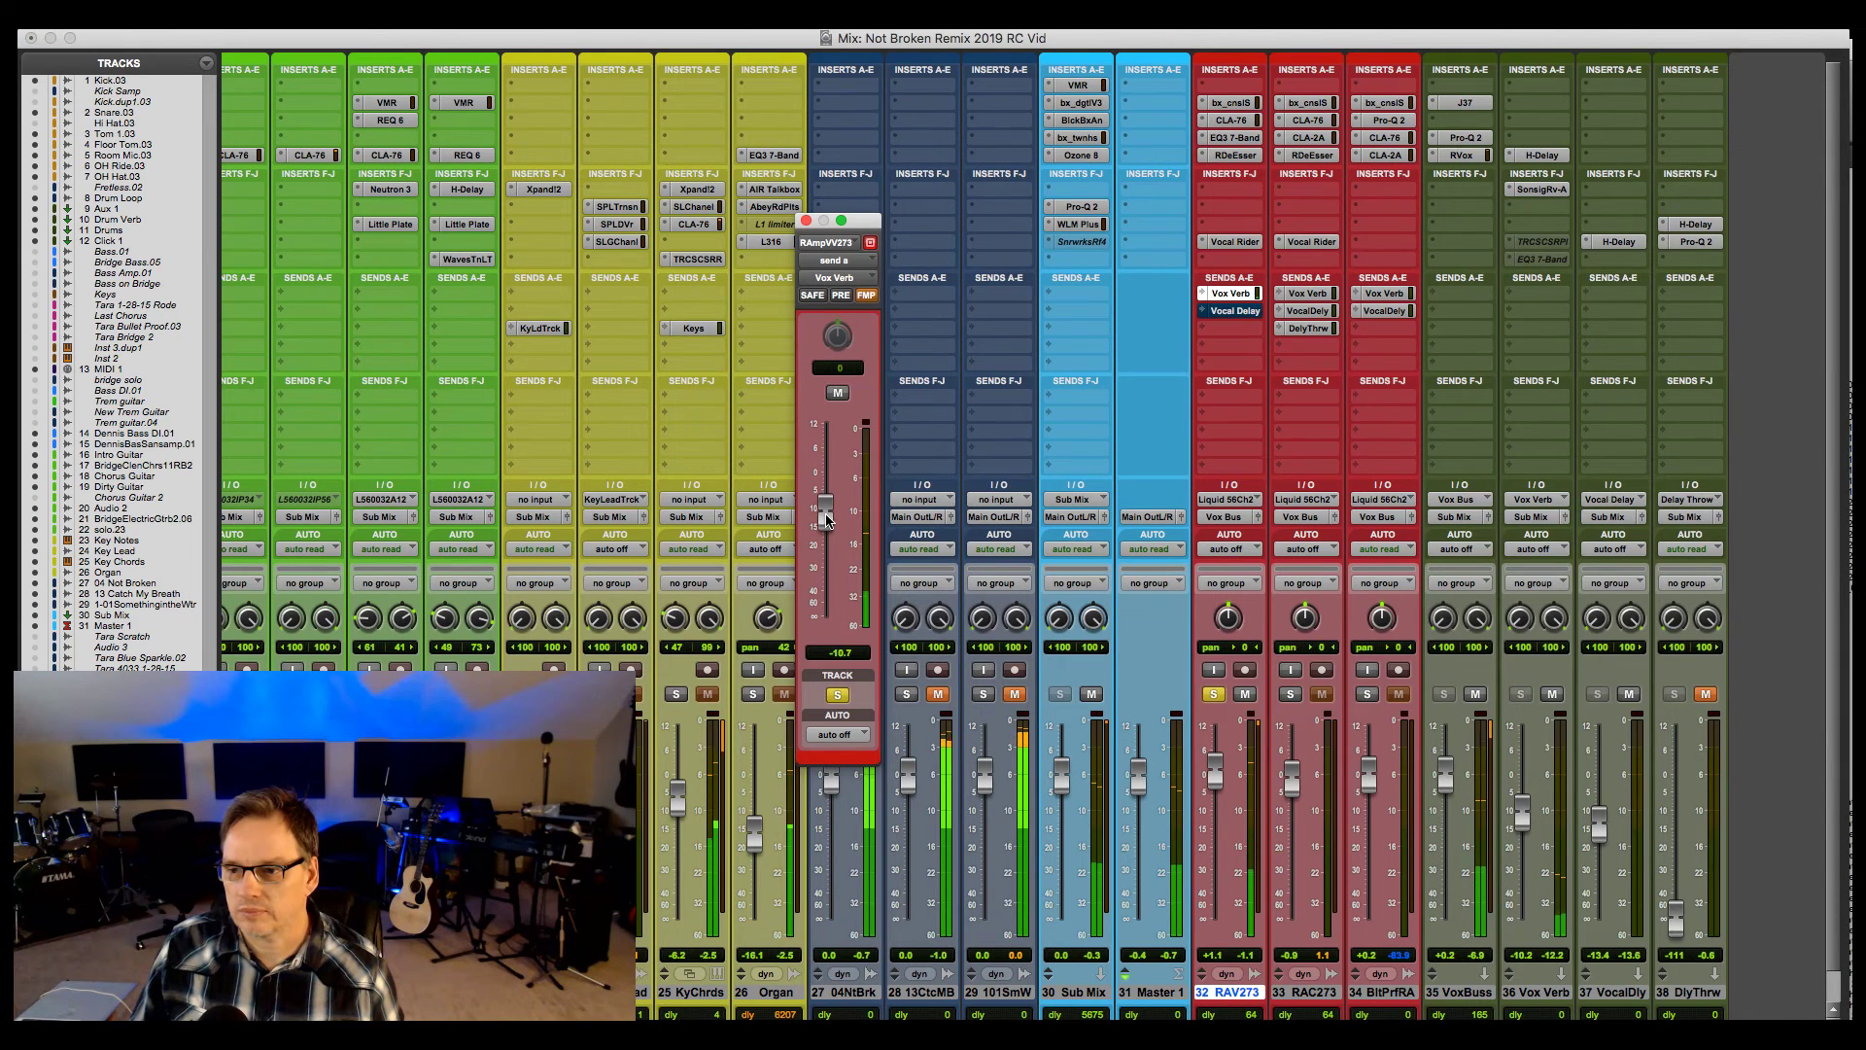
pyautogui.click(1214, 694)
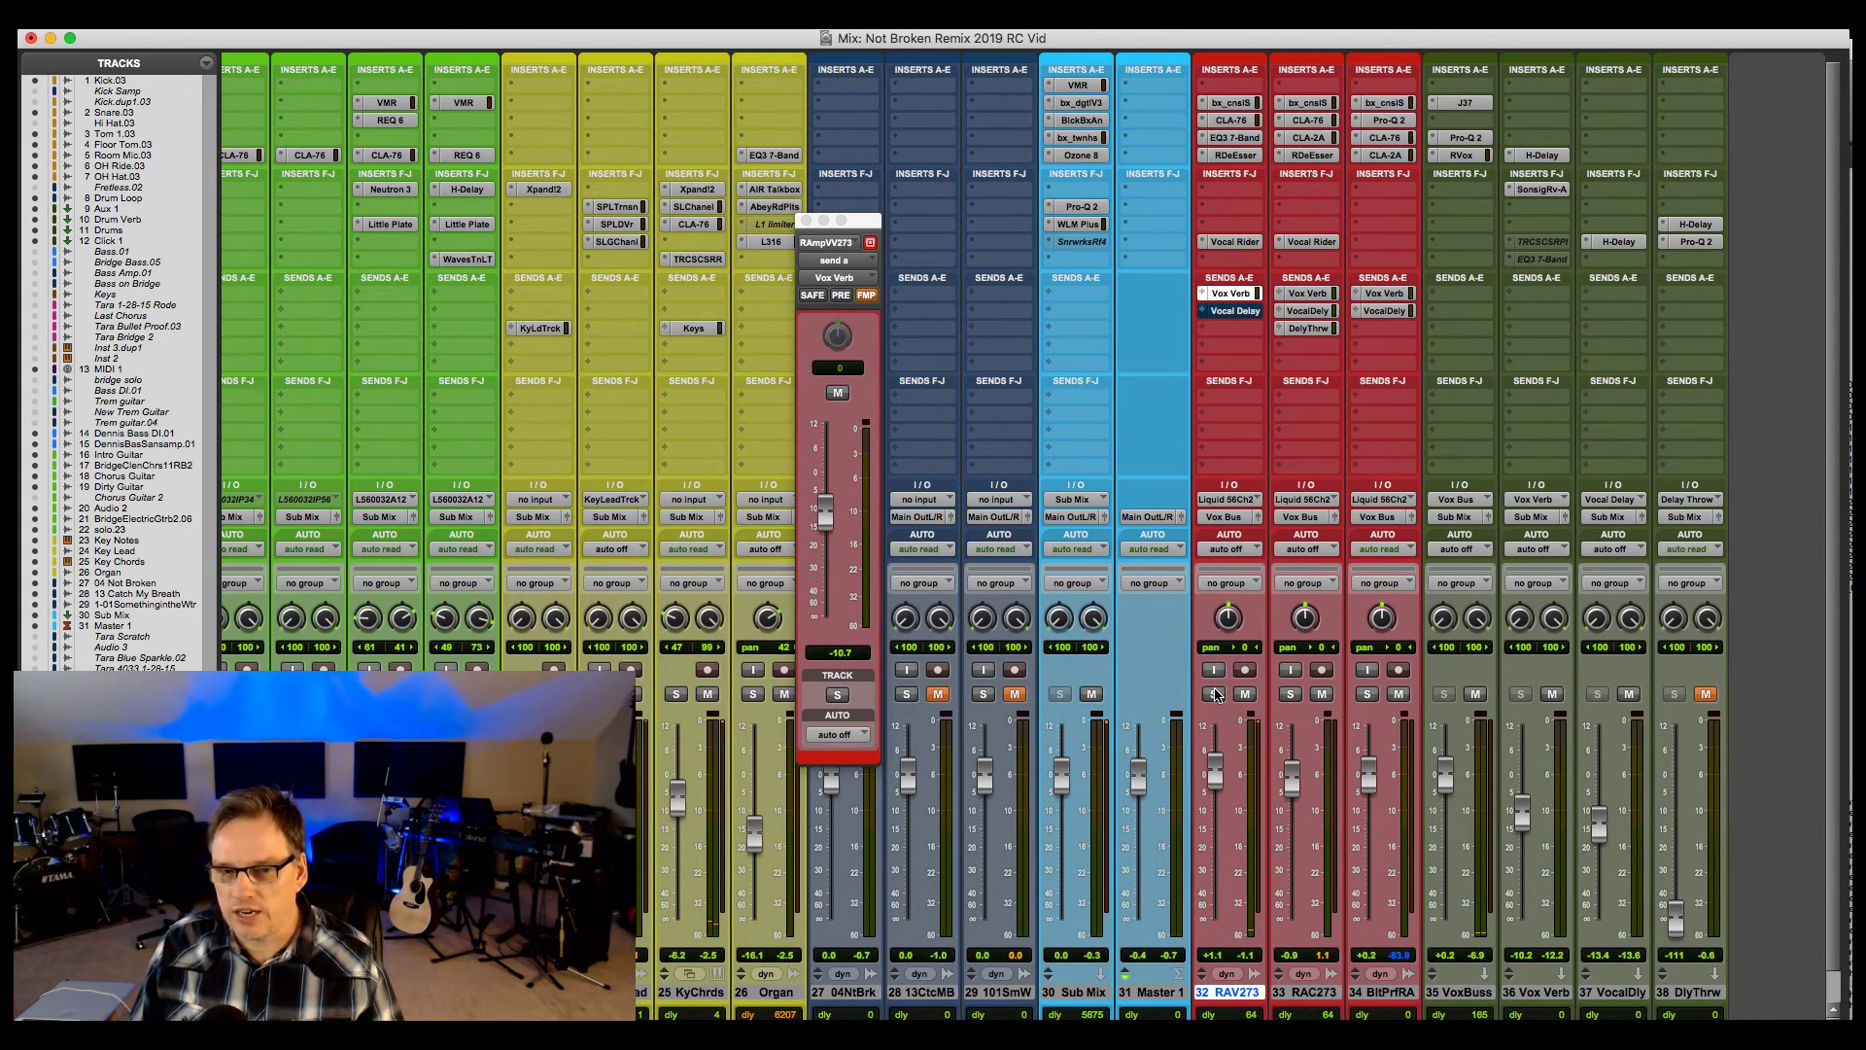
# Compare the vocal in the full mix with the Vox Verb send muted and unmuted, and unmute the Vocal Delay send.
pyautogui.click(1214, 694)
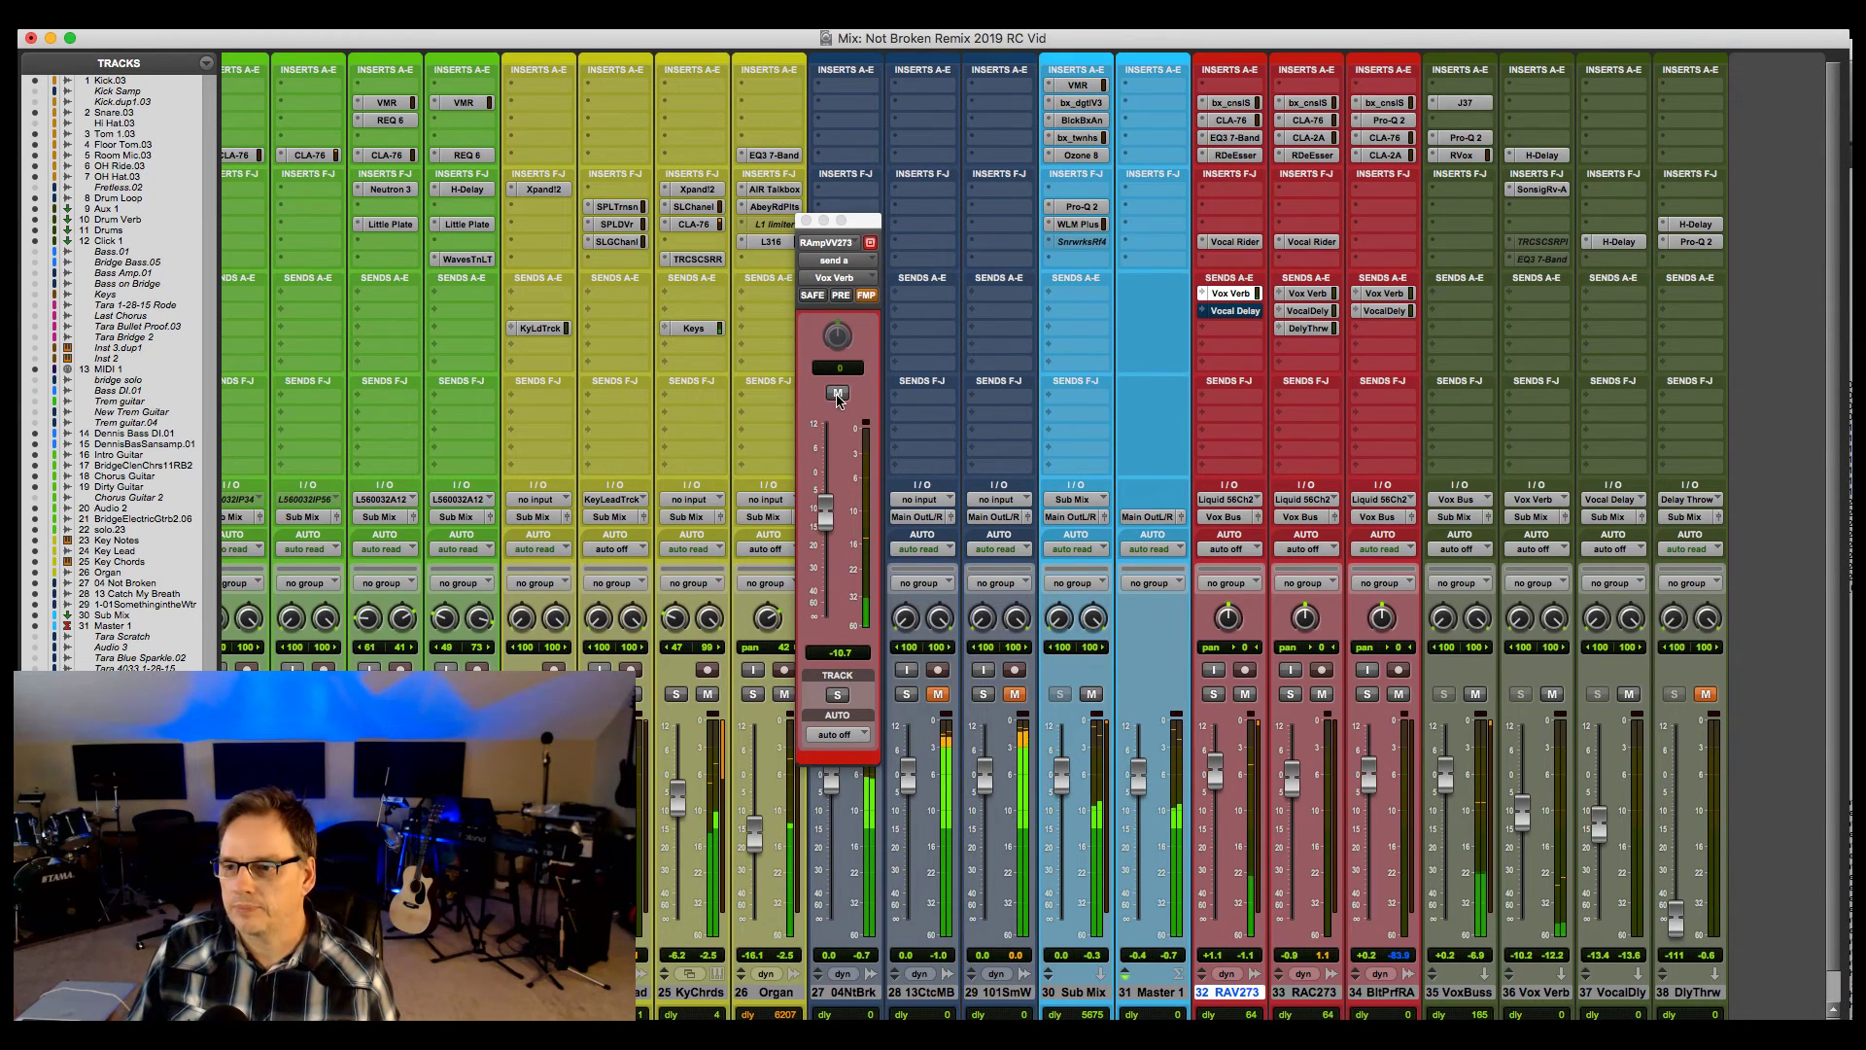
pyautogui.click(838, 394)
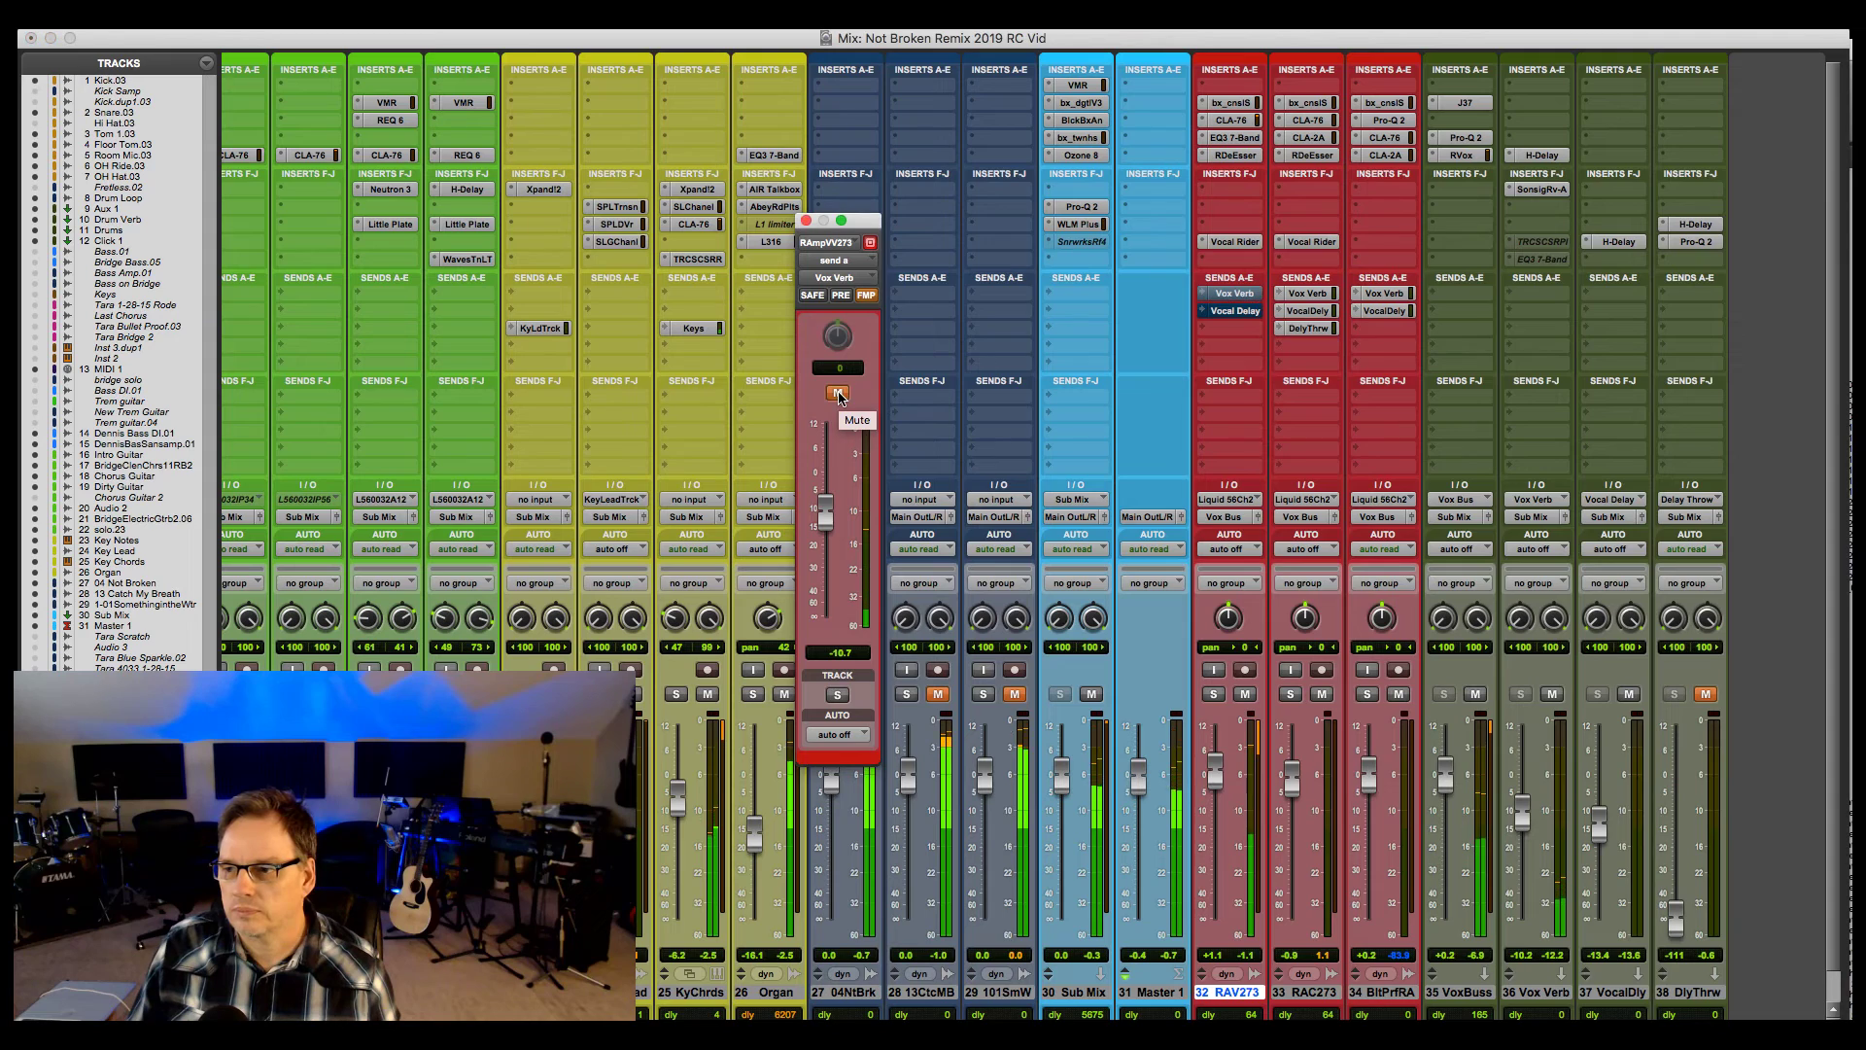
pyautogui.click(838, 394)
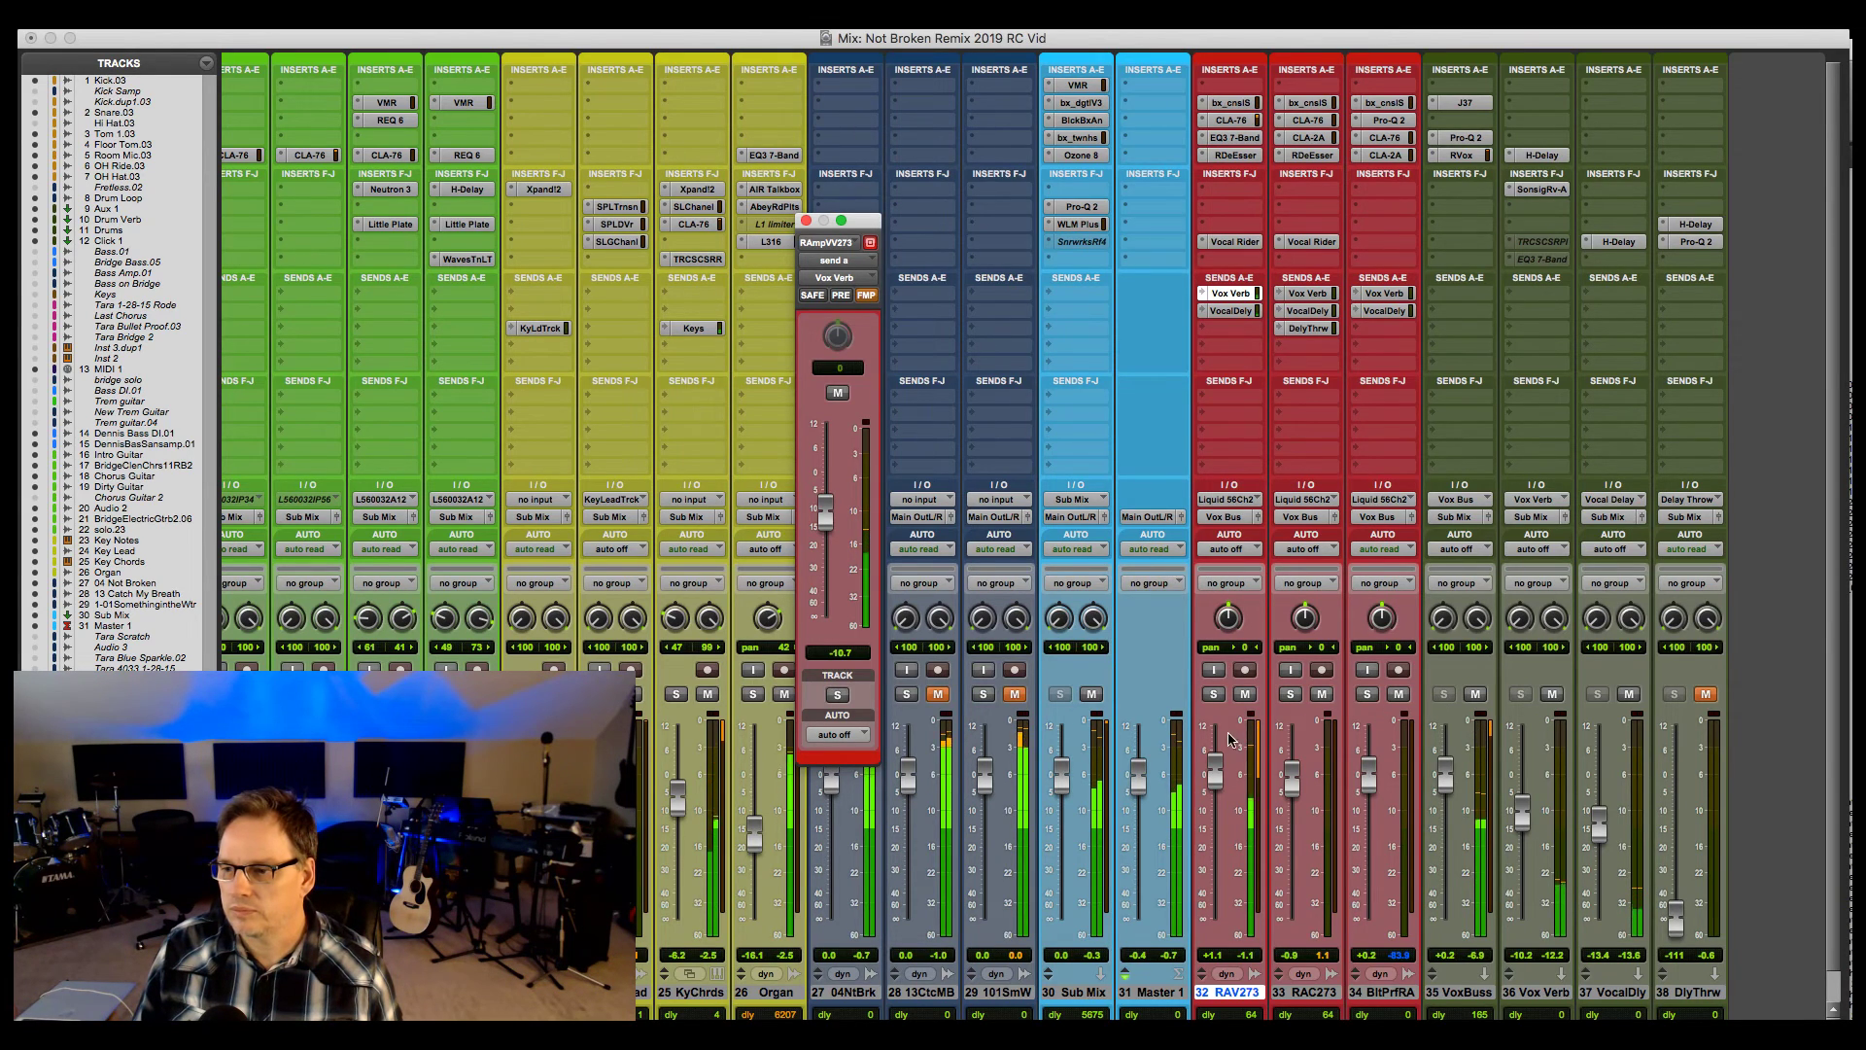
# Solo RAV273 to hear the vocal with its reverb and delay sends, and close the Vox Verb send window.
pyautogui.click(1213, 694)
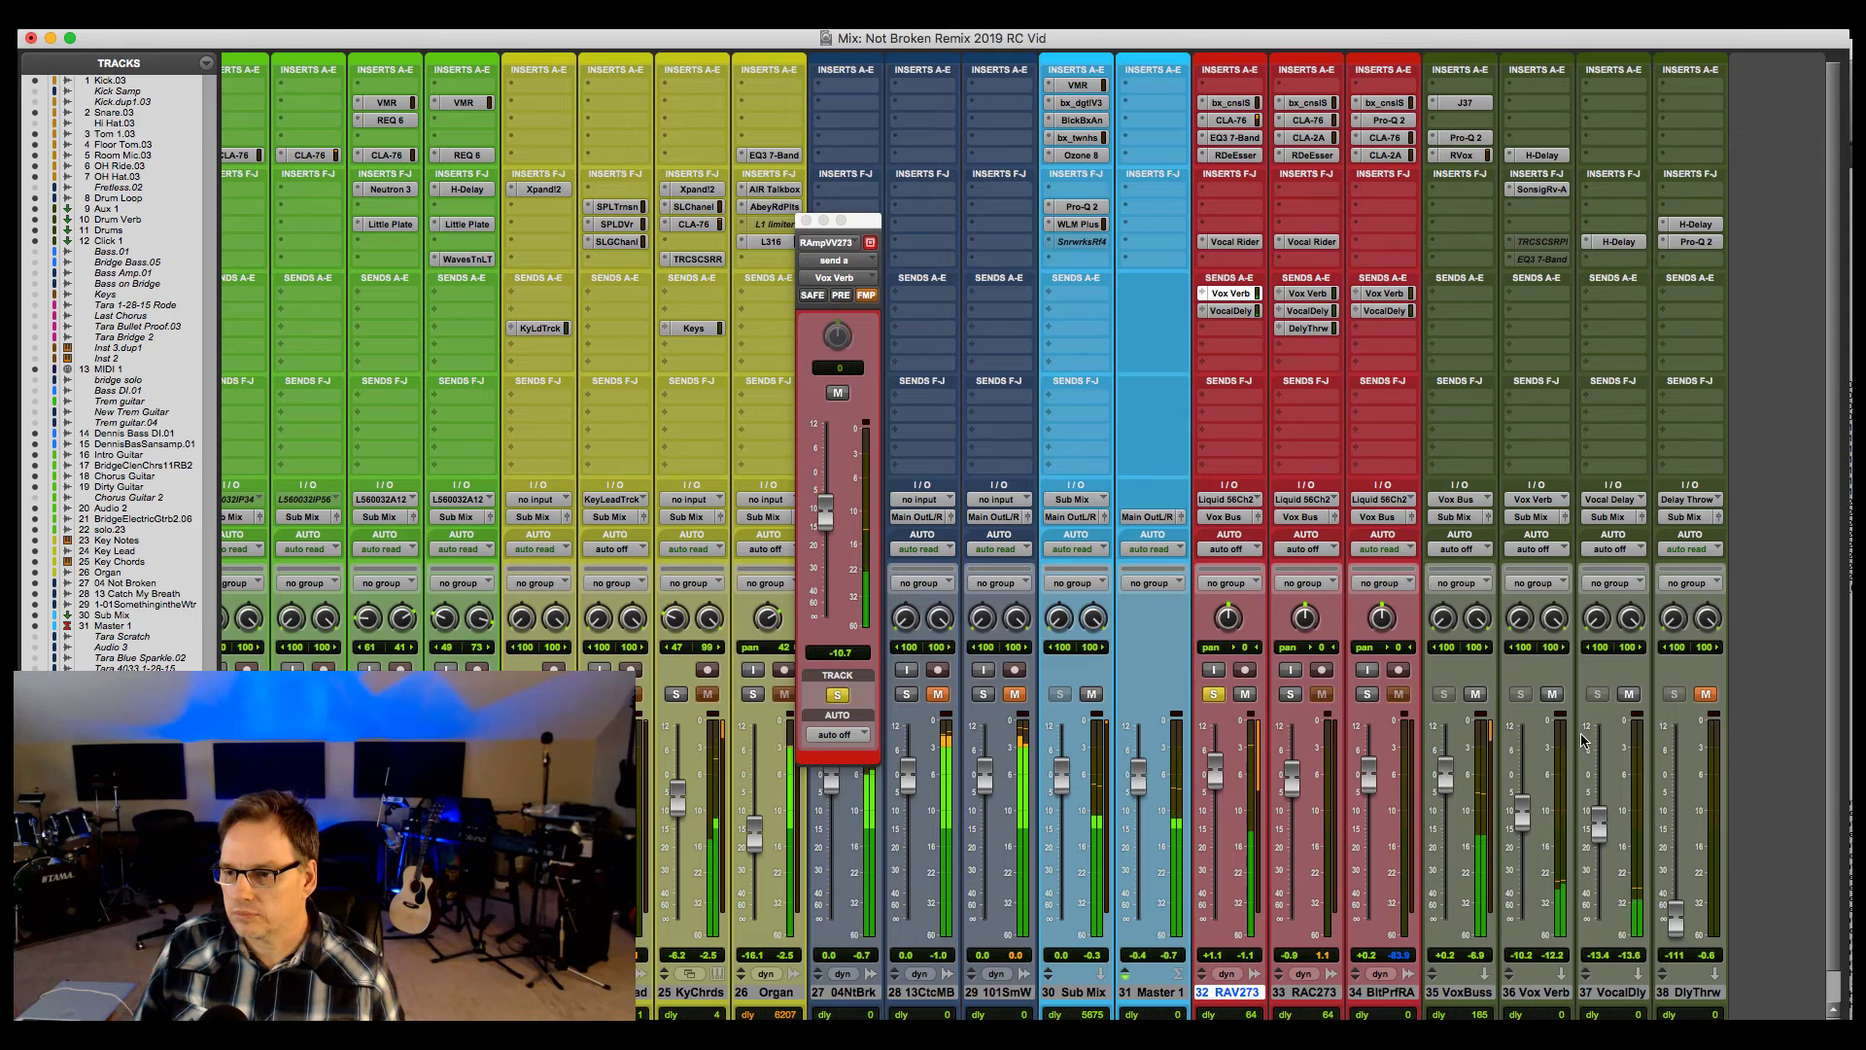
pyautogui.click(805, 221)
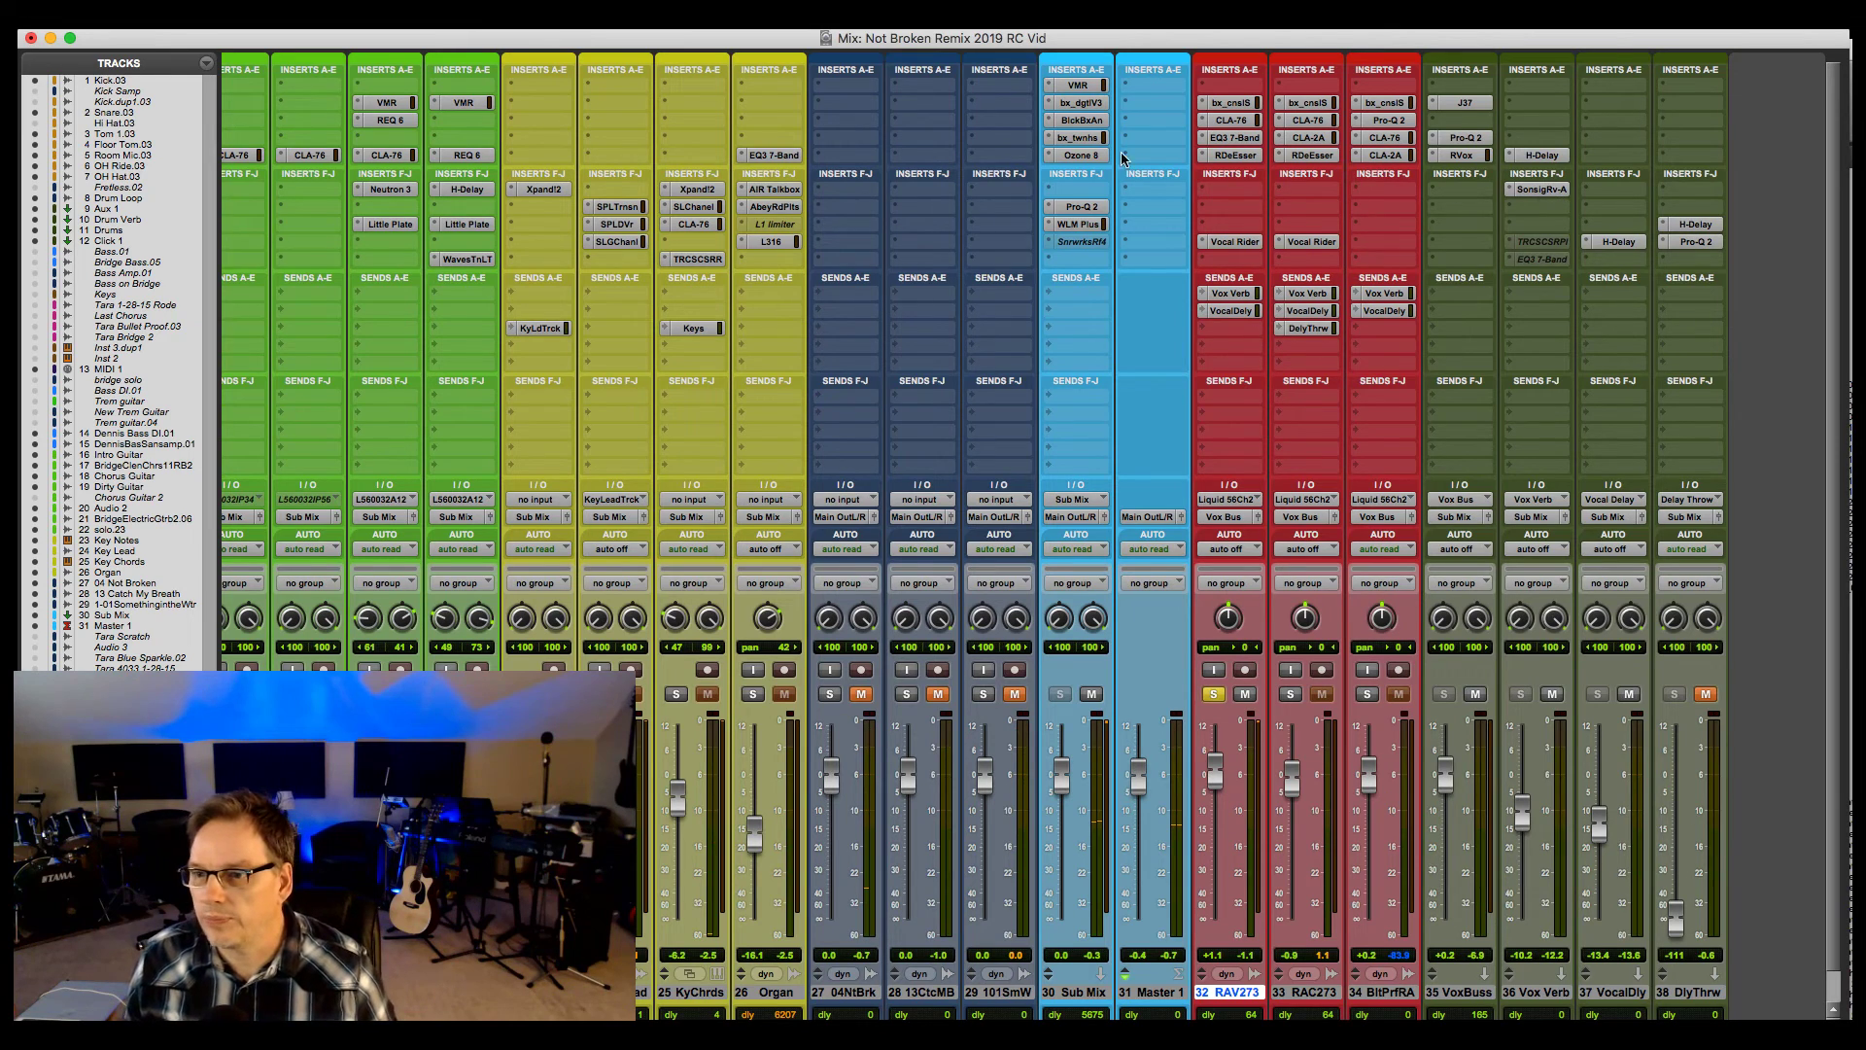
# Open the Sonsig Rev-A reverb on the Vox Verb channel, examine its settings including Width and Blend, and close it.
pyautogui.click(1543, 190)
pyautogui.moveTo(774, 201); pyautogui.dragTo(778, 118)
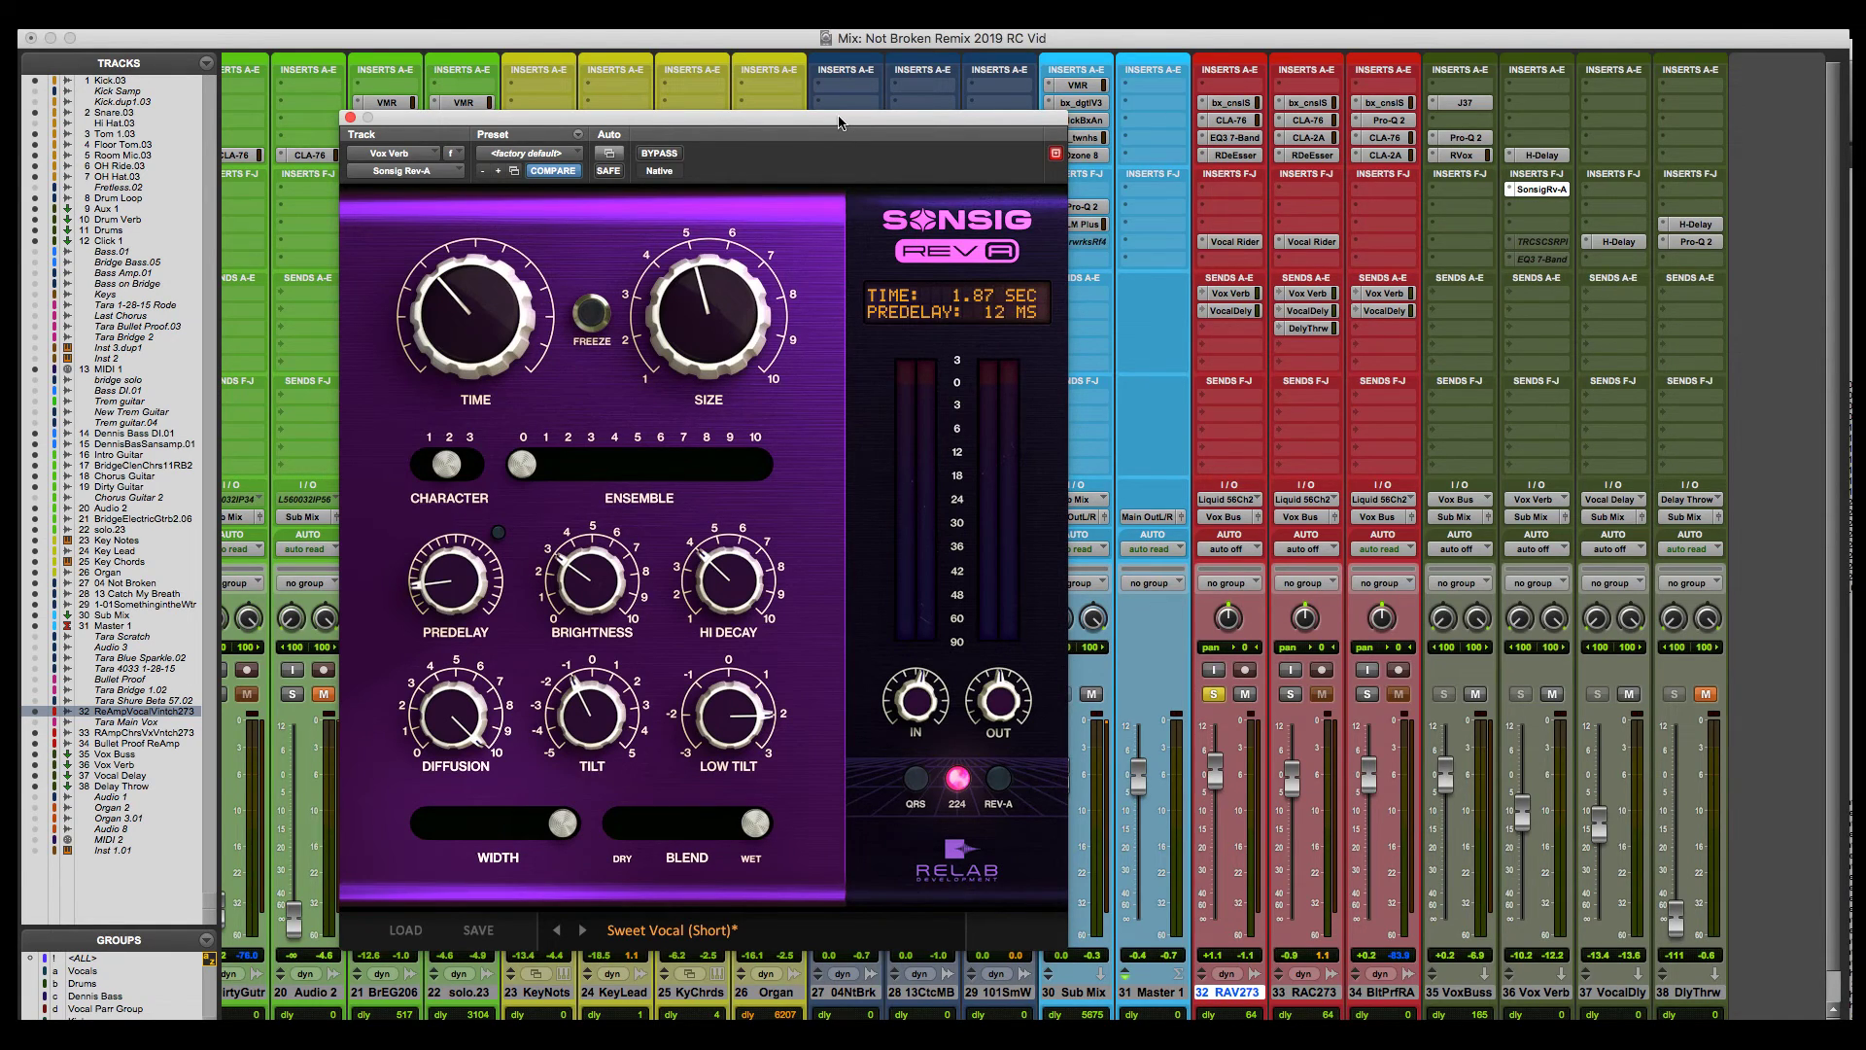
pyautogui.moveTo(838, 124); pyautogui.dragTo(813, 128)
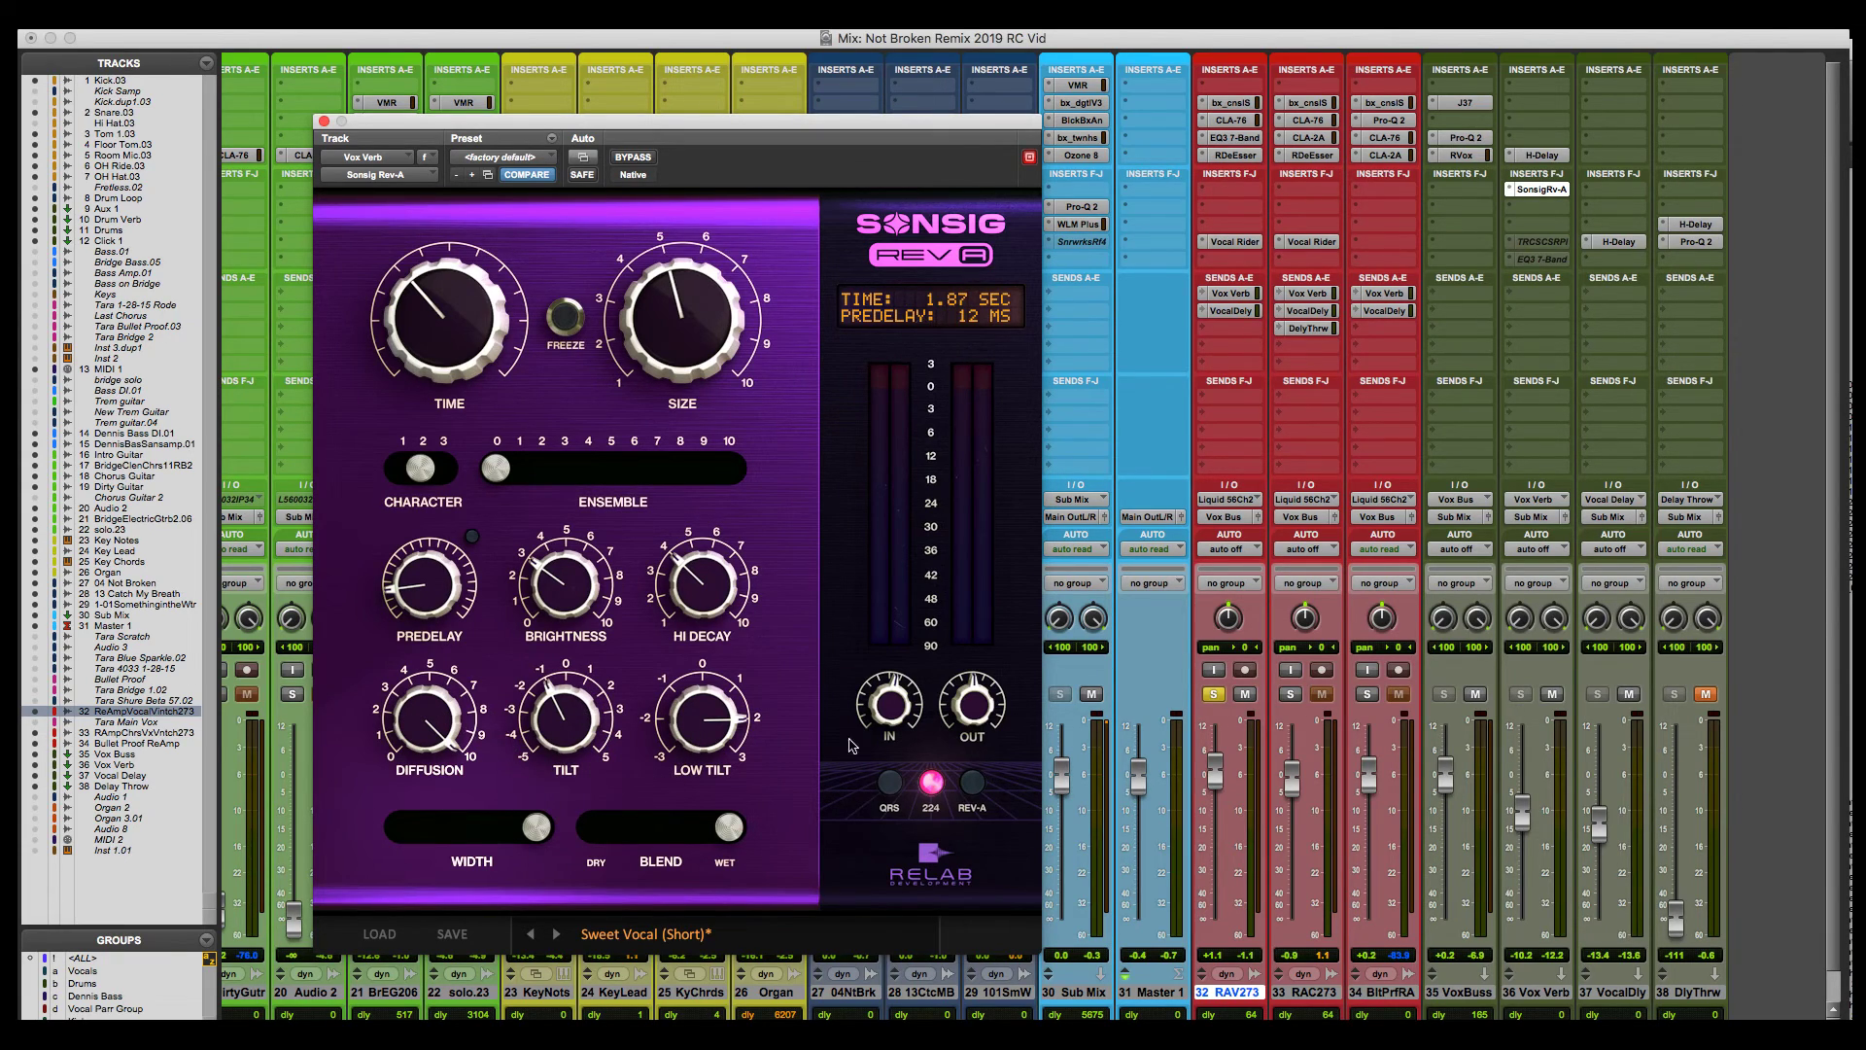
pyautogui.moveTo(735, 840)
pyautogui.moveTo(542, 831)
pyautogui.click(323, 120)
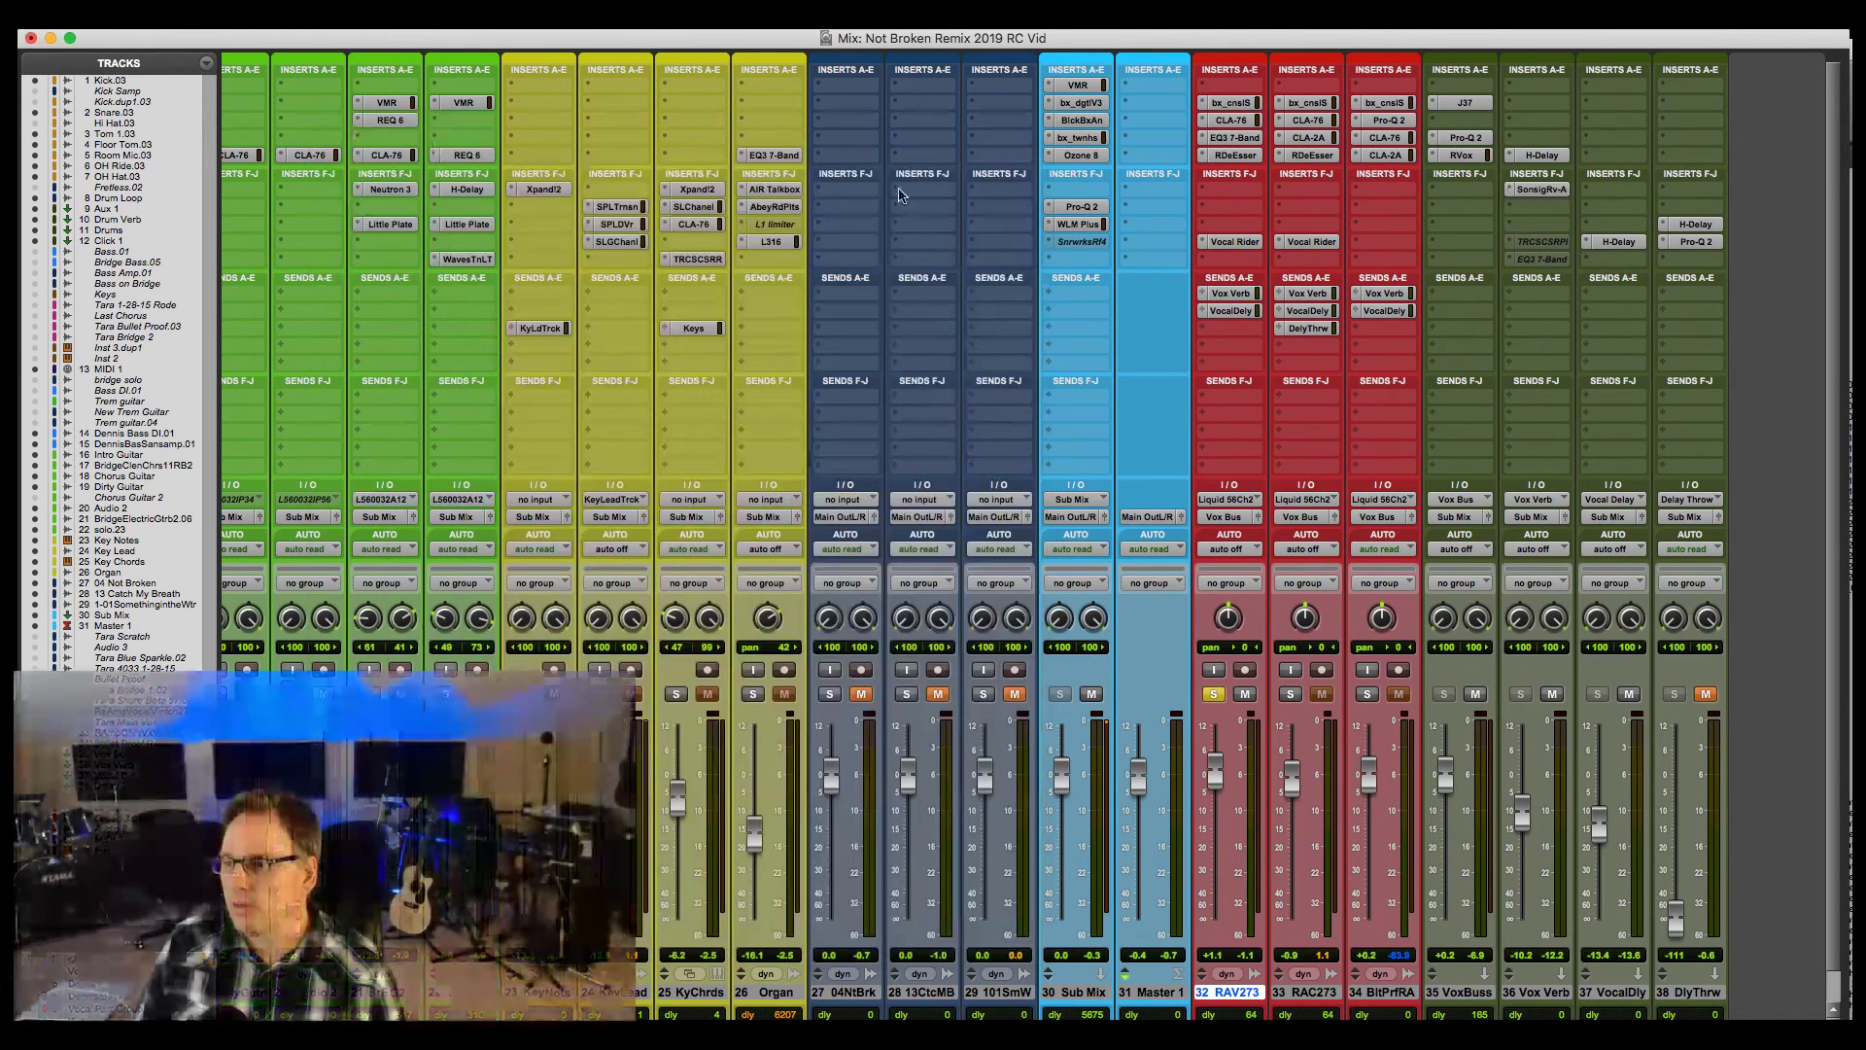
# Examine the H-Delay insert on the Vox Verb channel, close it, and unsolo RAV273.
pyautogui.click(1562, 157)
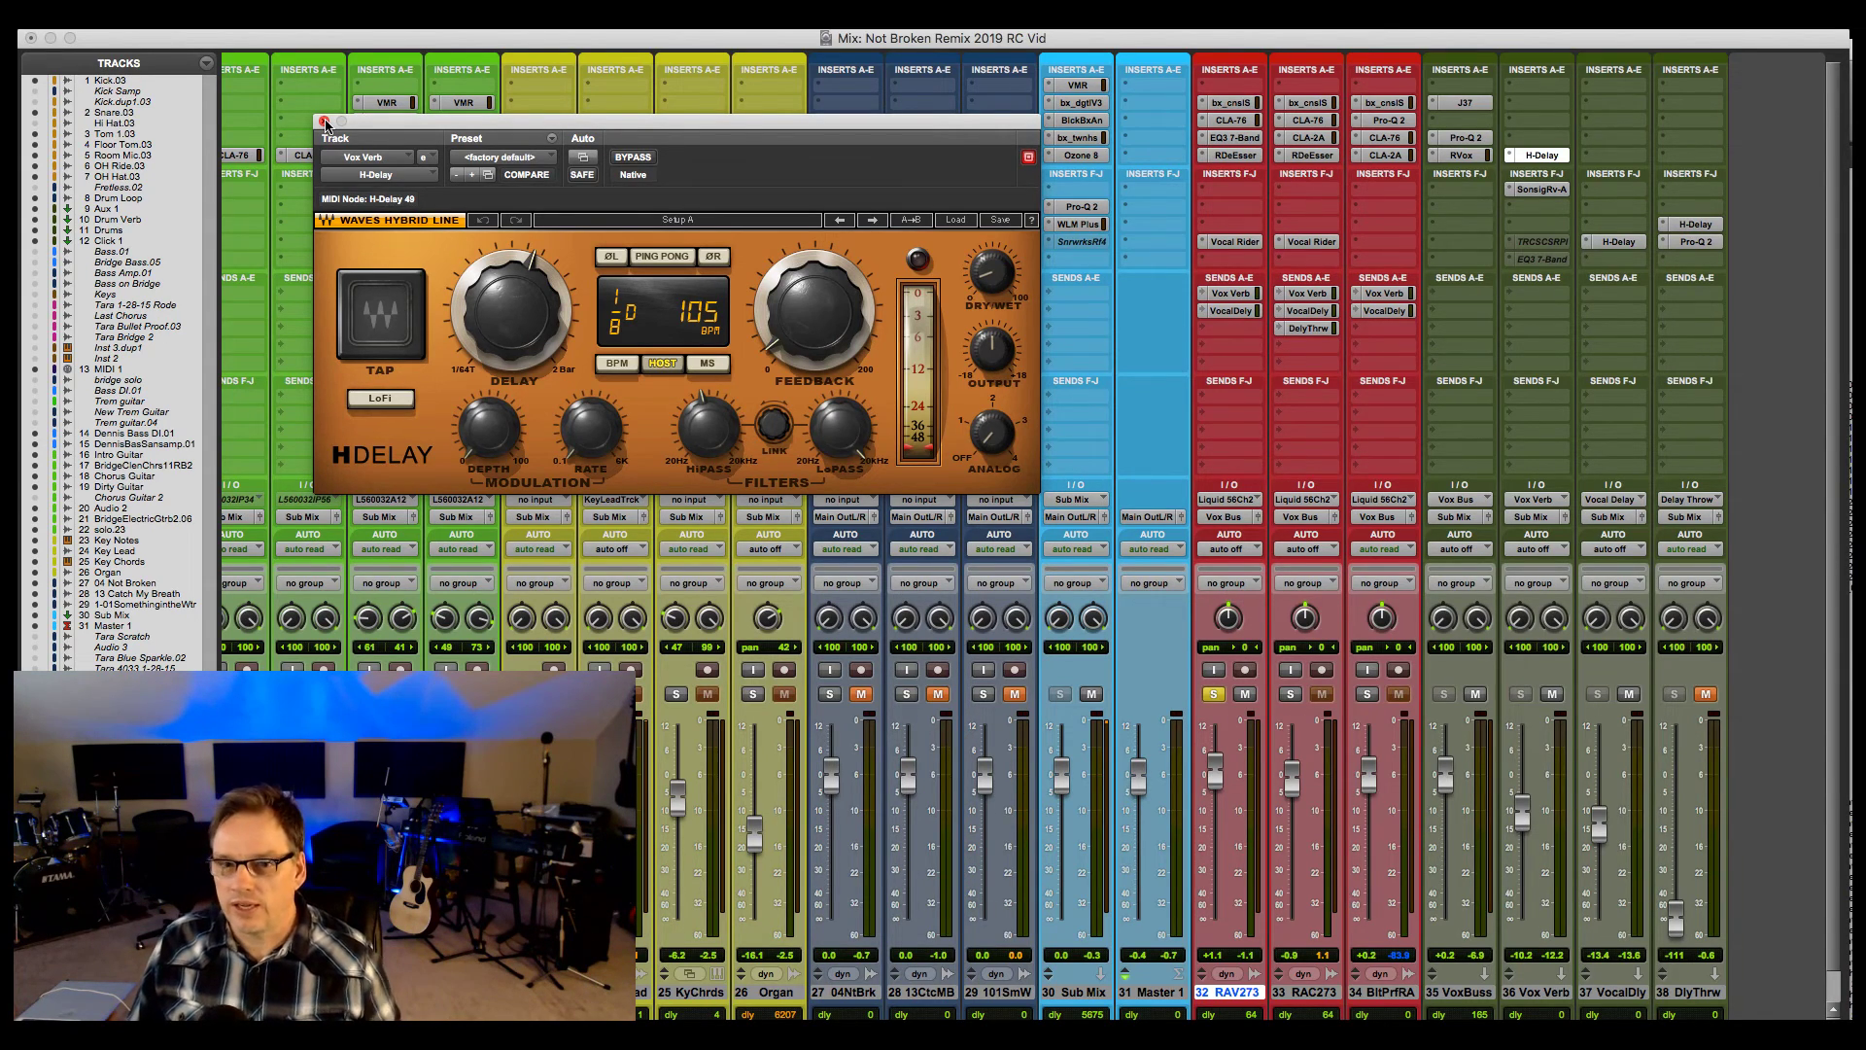
pyautogui.click(324, 121)
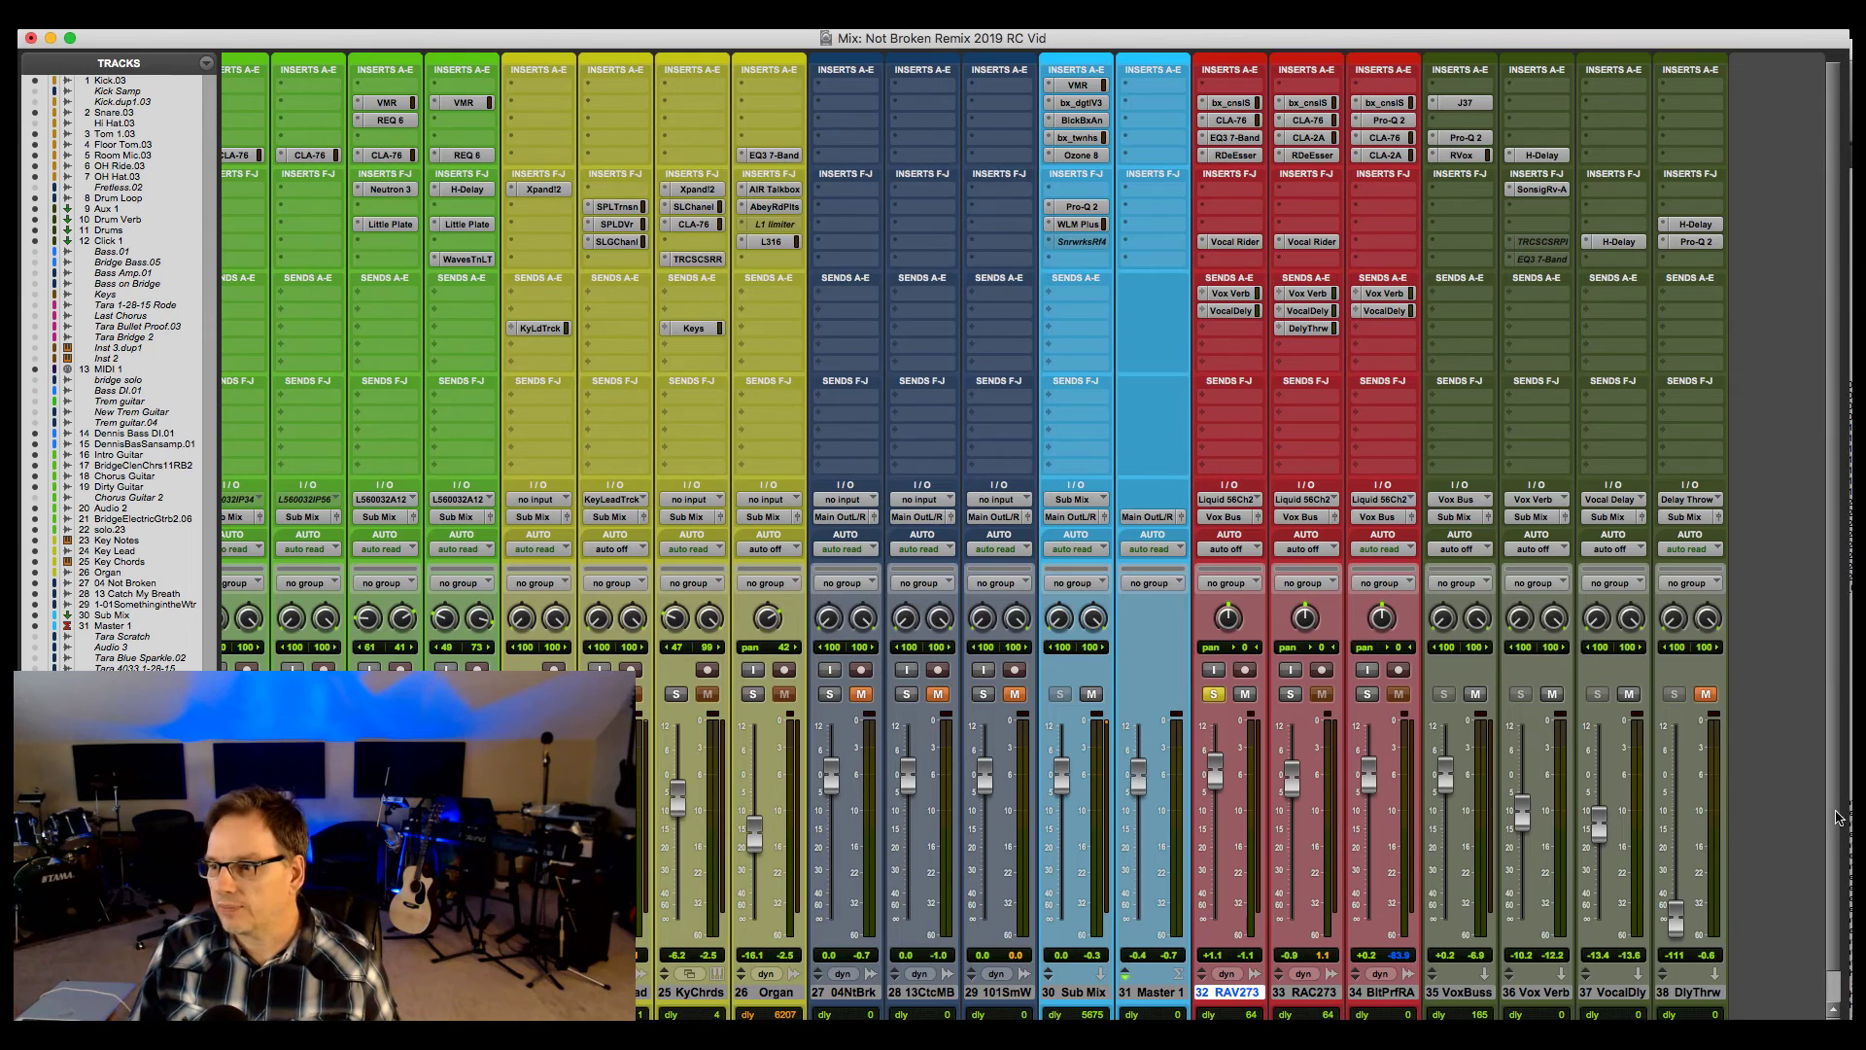
pyautogui.click(1214, 693)
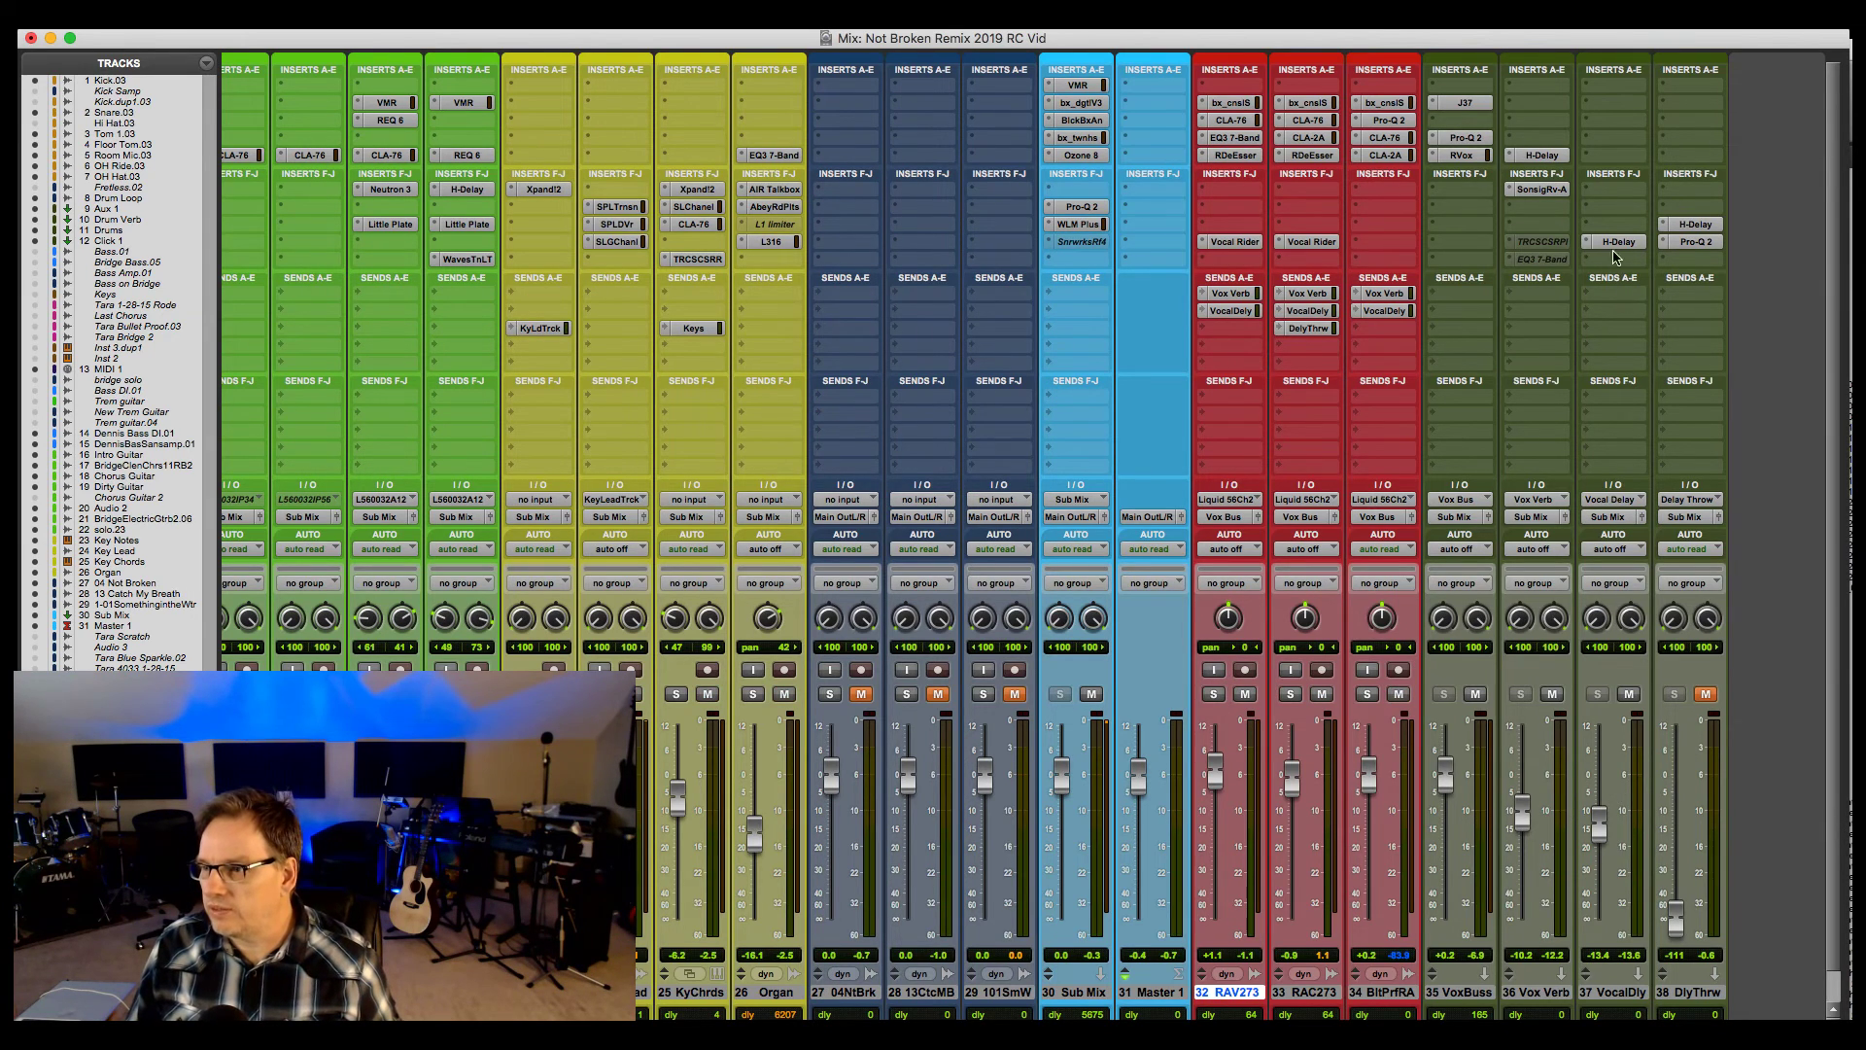
# Open the H-Delay on the Vocal Delay channel, examine its Feedback, audition RAV273 in solo, unsolo it, and close the plugin.
pyautogui.click(1618, 241)
pyautogui.moveTo(1238, 297); pyautogui.dragTo(1215, 317)
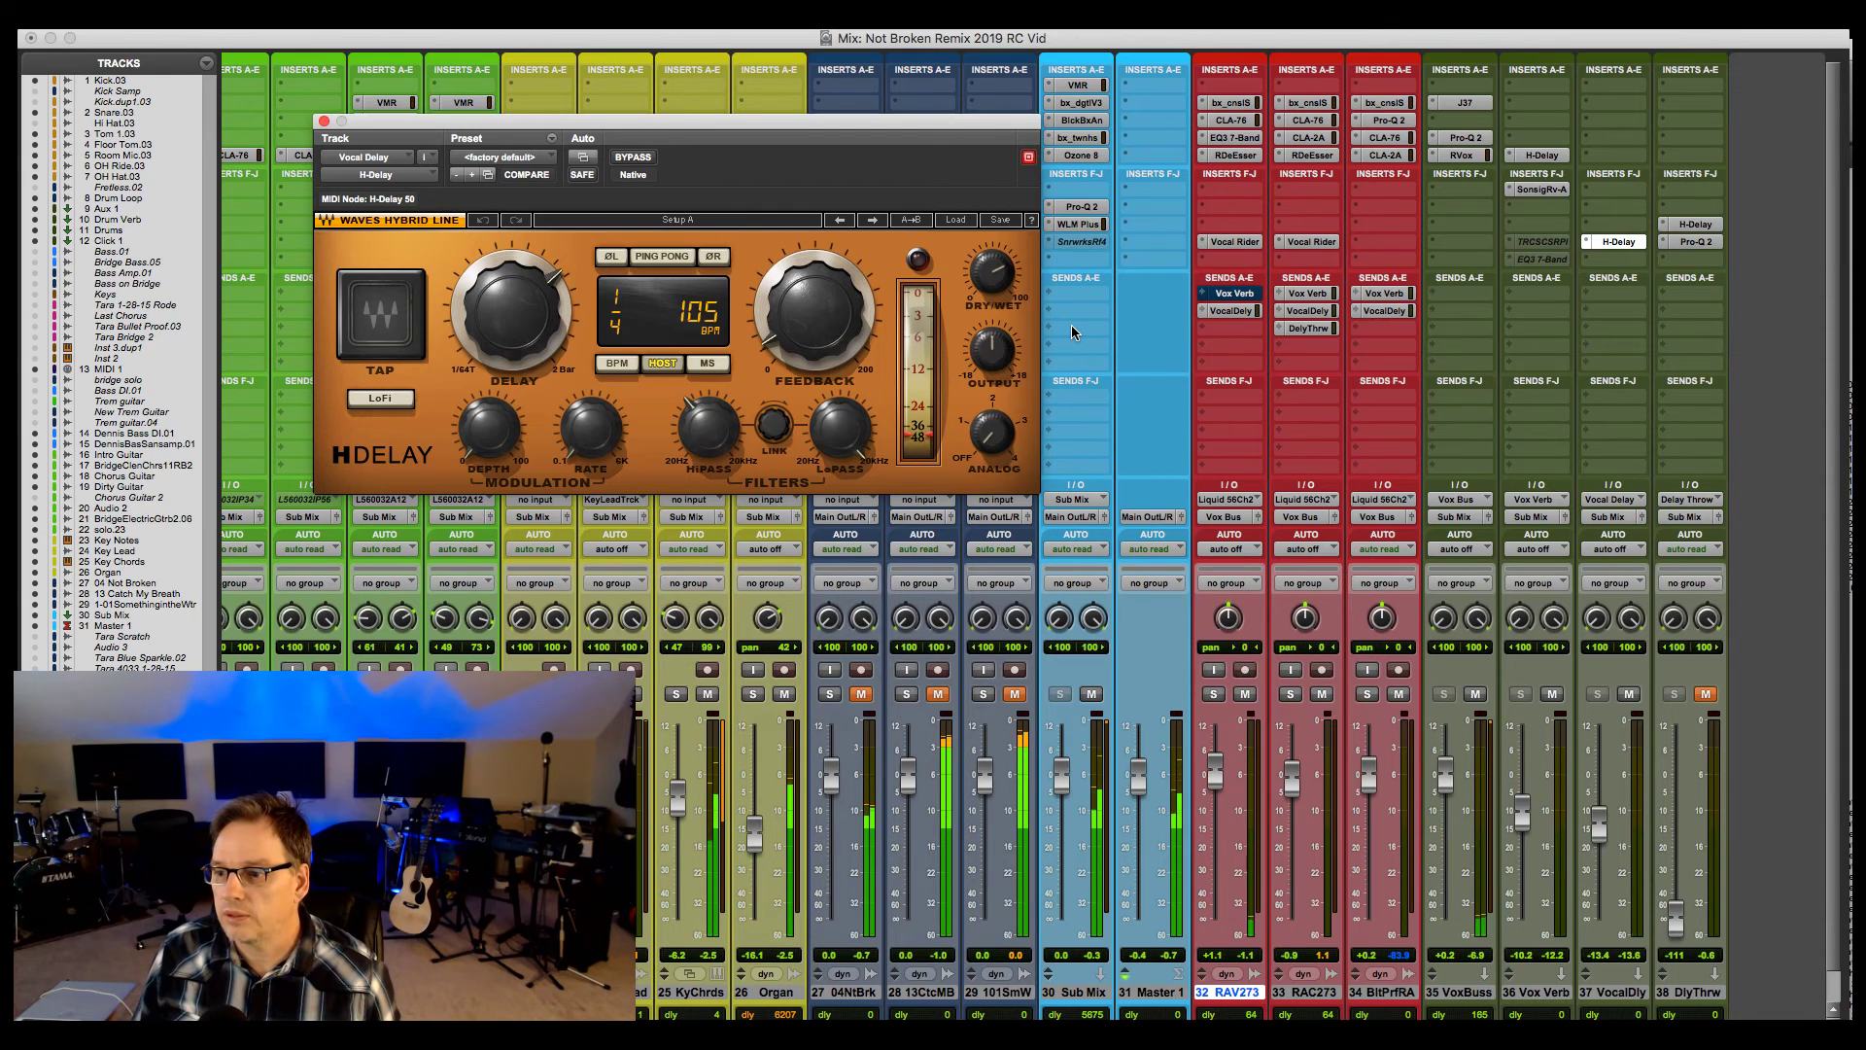
pyautogui.moveTo(841, 263)
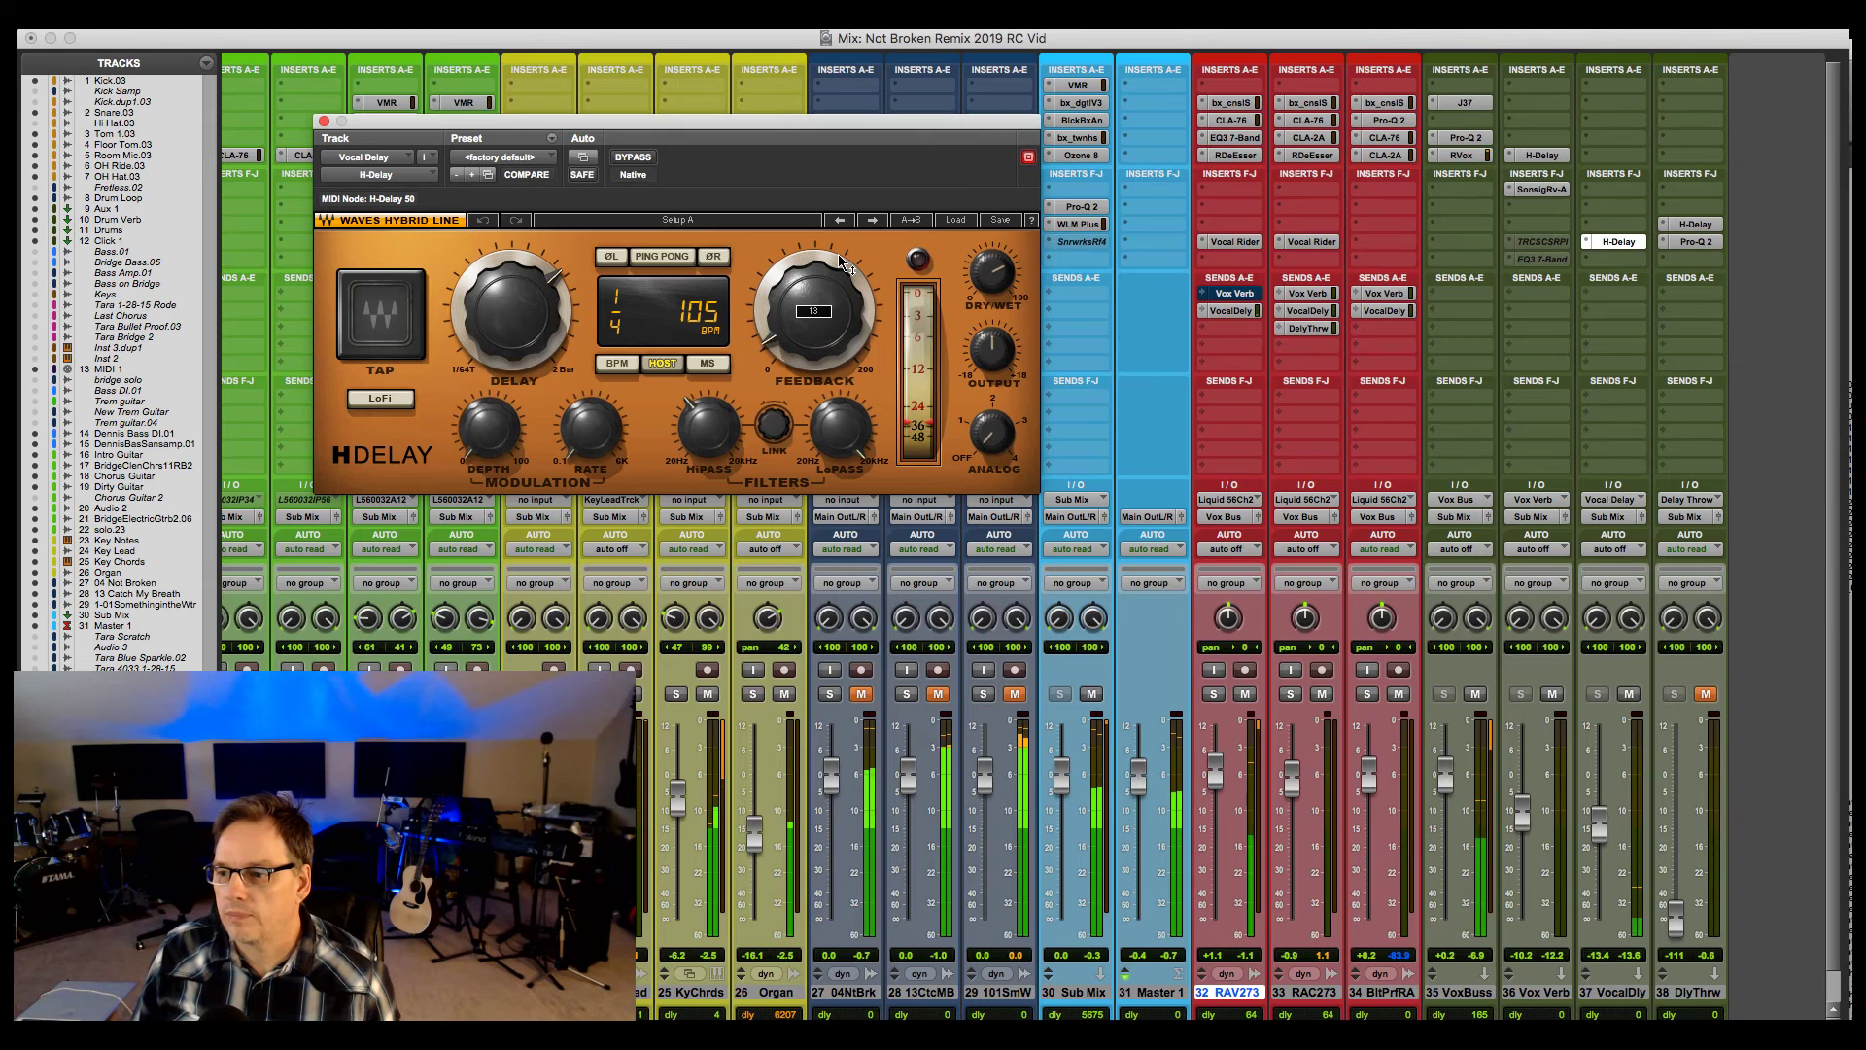
pyautogui.click(1214, 693)
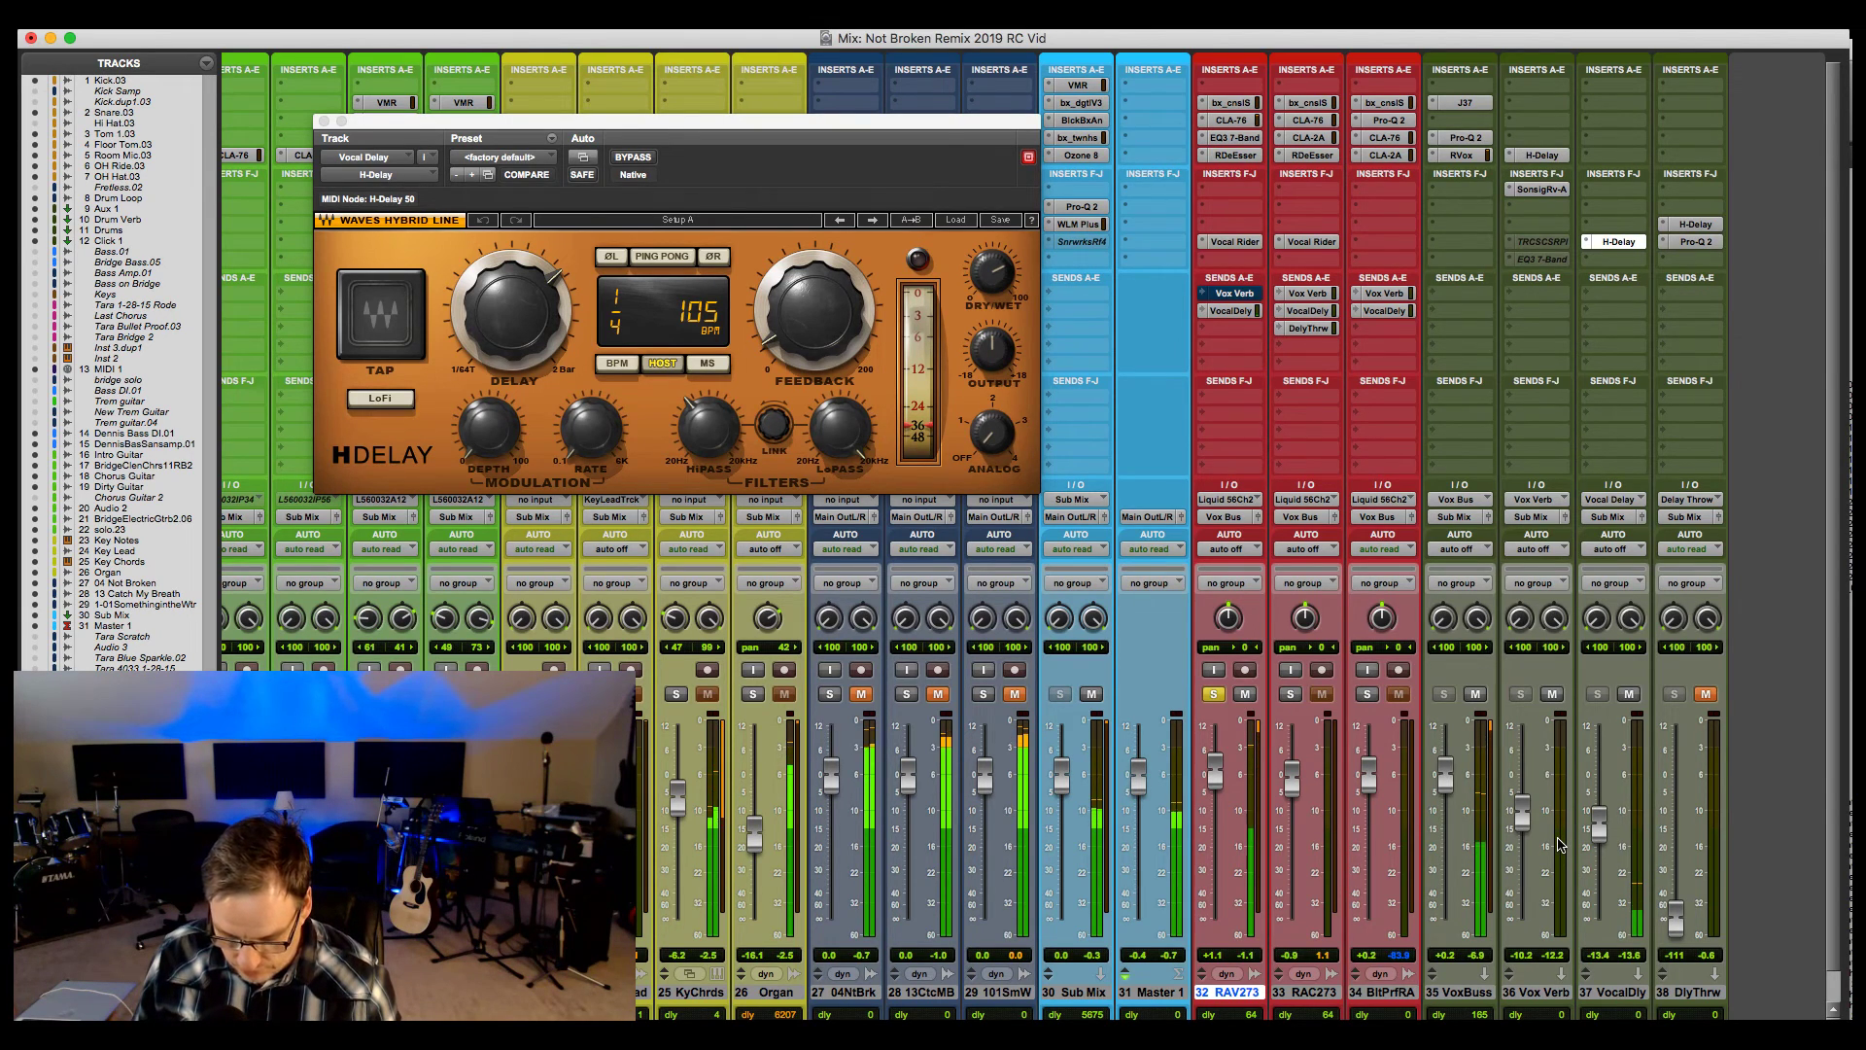
pyautogui.hotkey('shift', 's')
pyautogui.press('super+w')
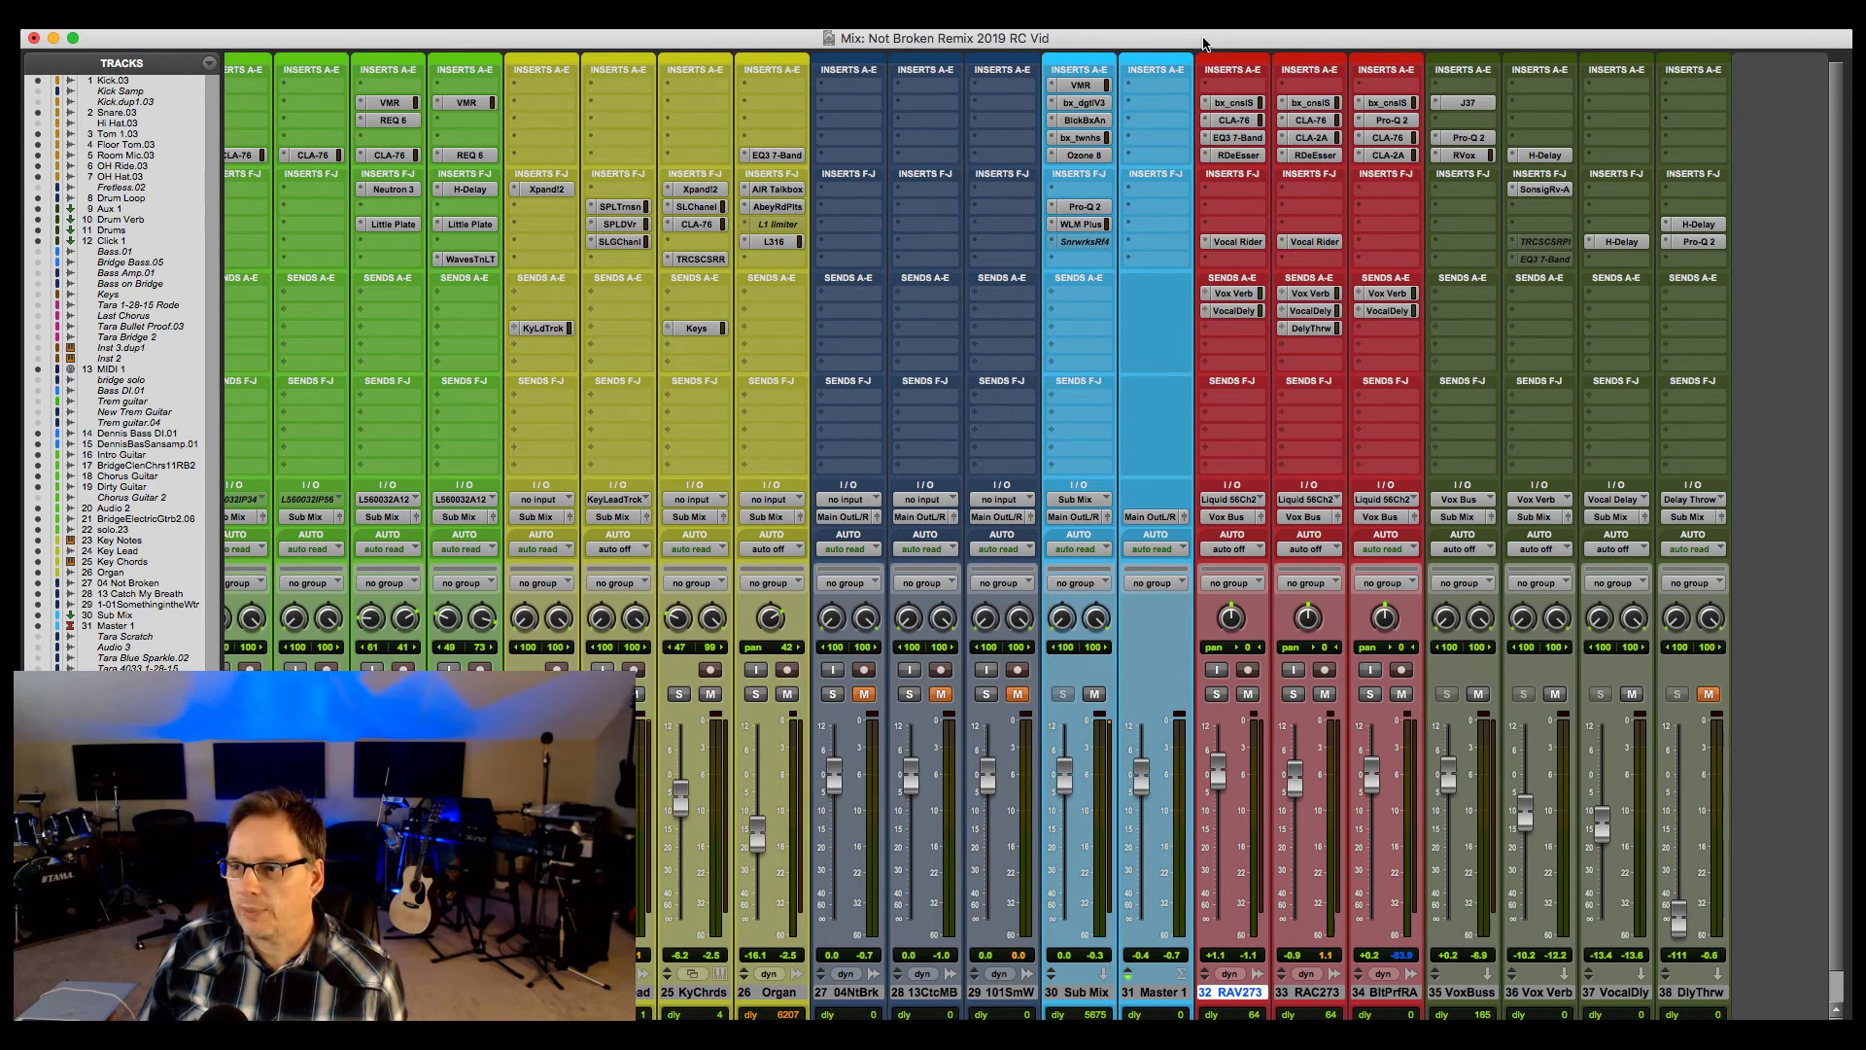
# Bypass all inserts on track RAC273 and mute its Vox Verb, Vocal Delay and Delay Throw sends.
pyautogui.click(1302, 996)
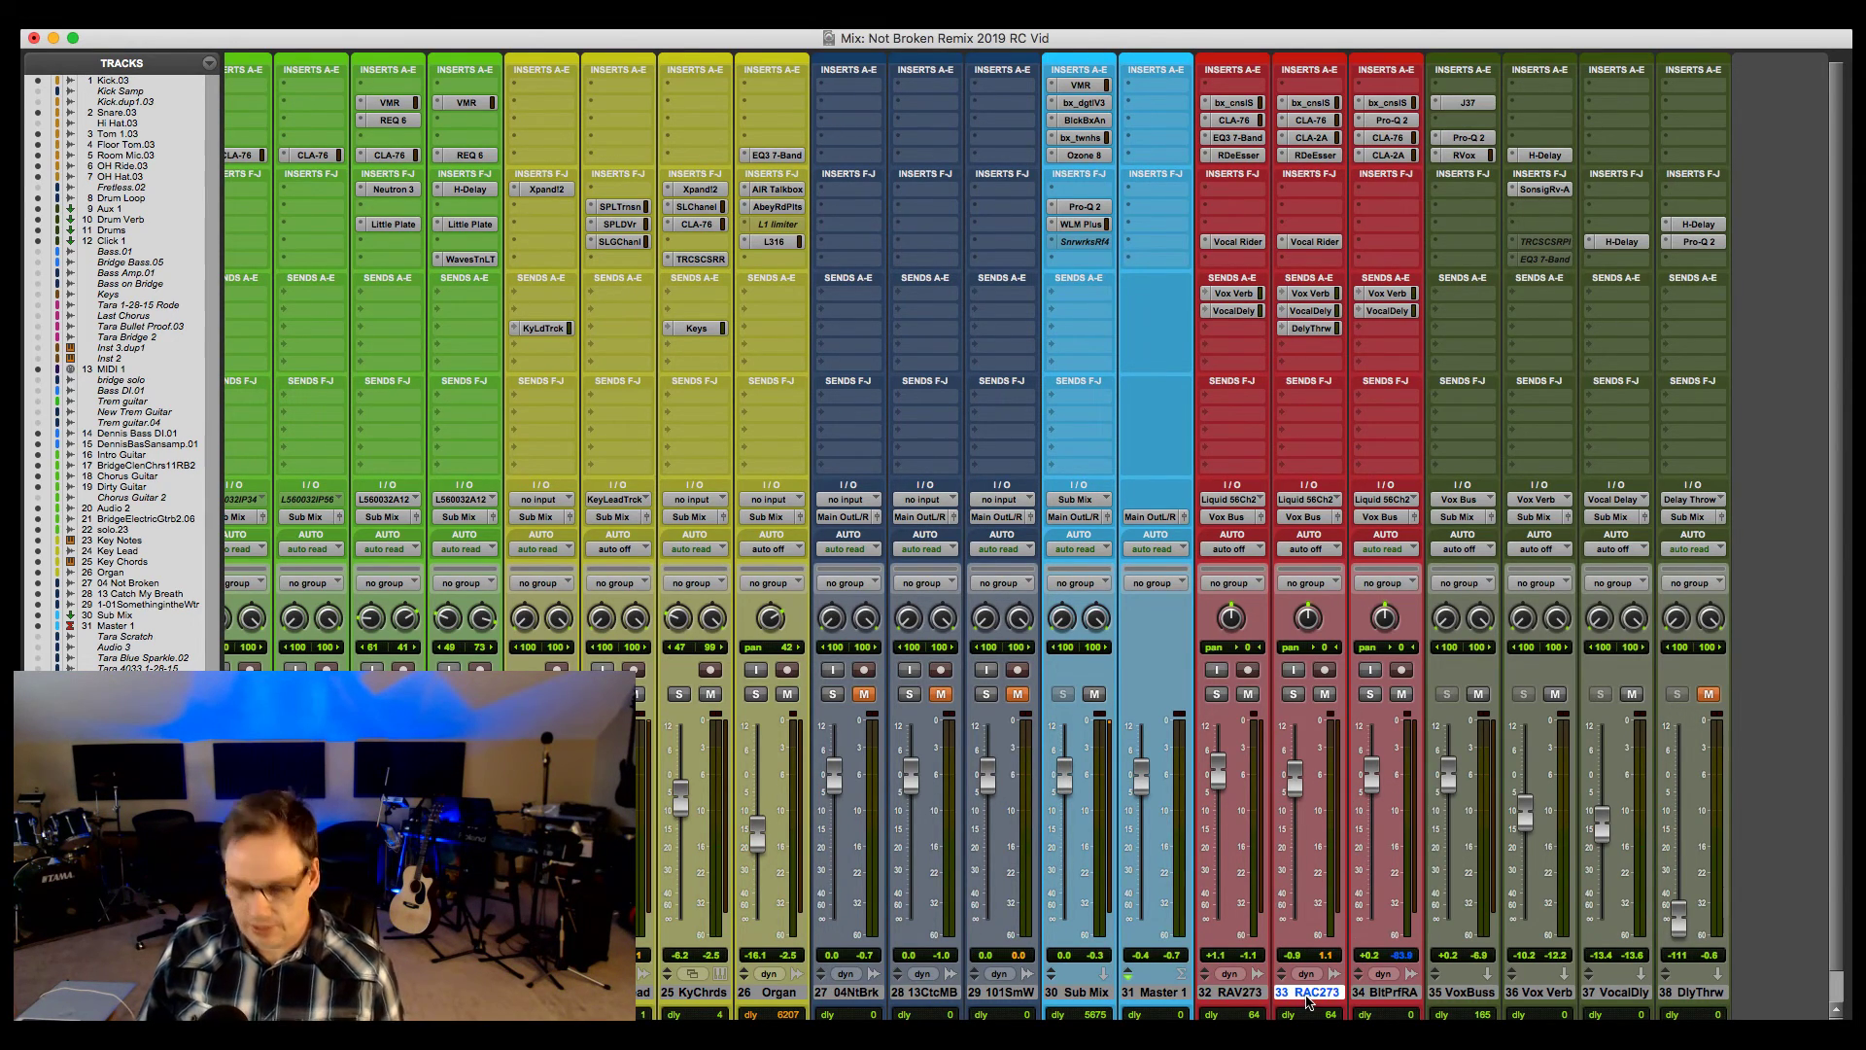
pyautogui.click(1311, 996)
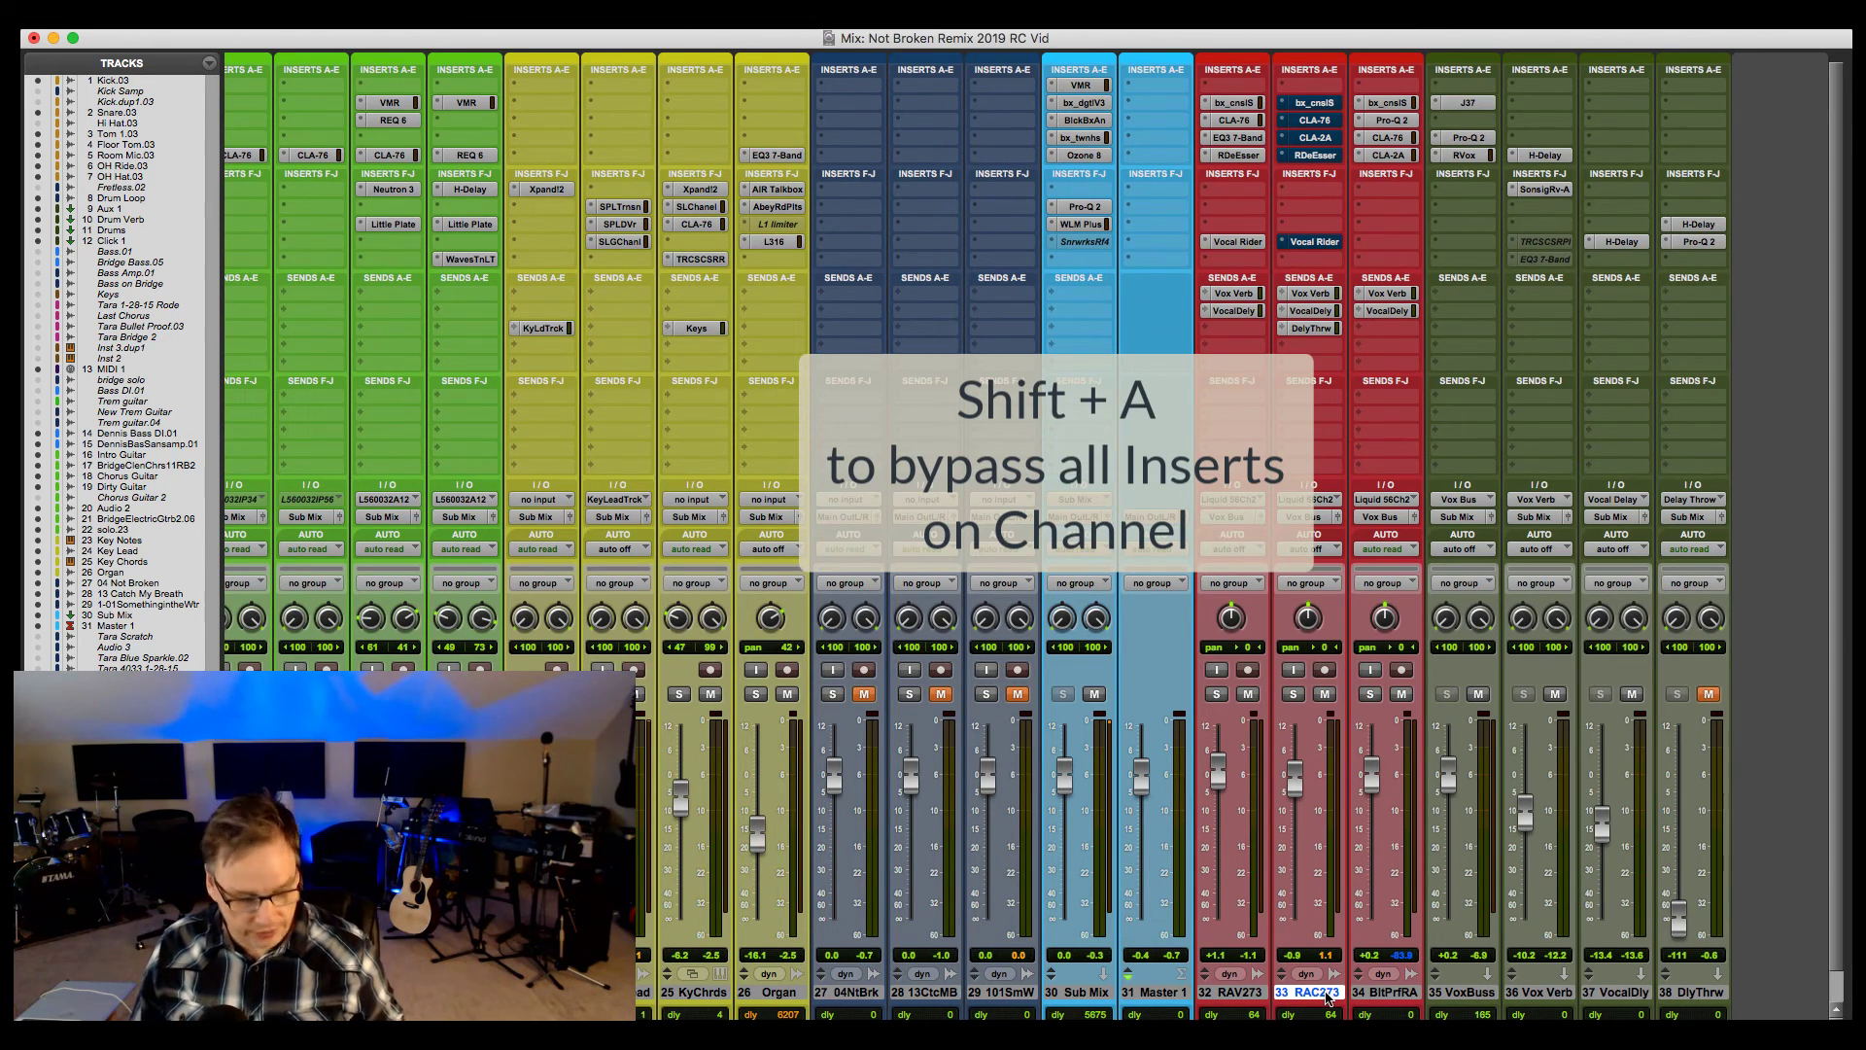
pyautogui.hotkey('shift', 'a')
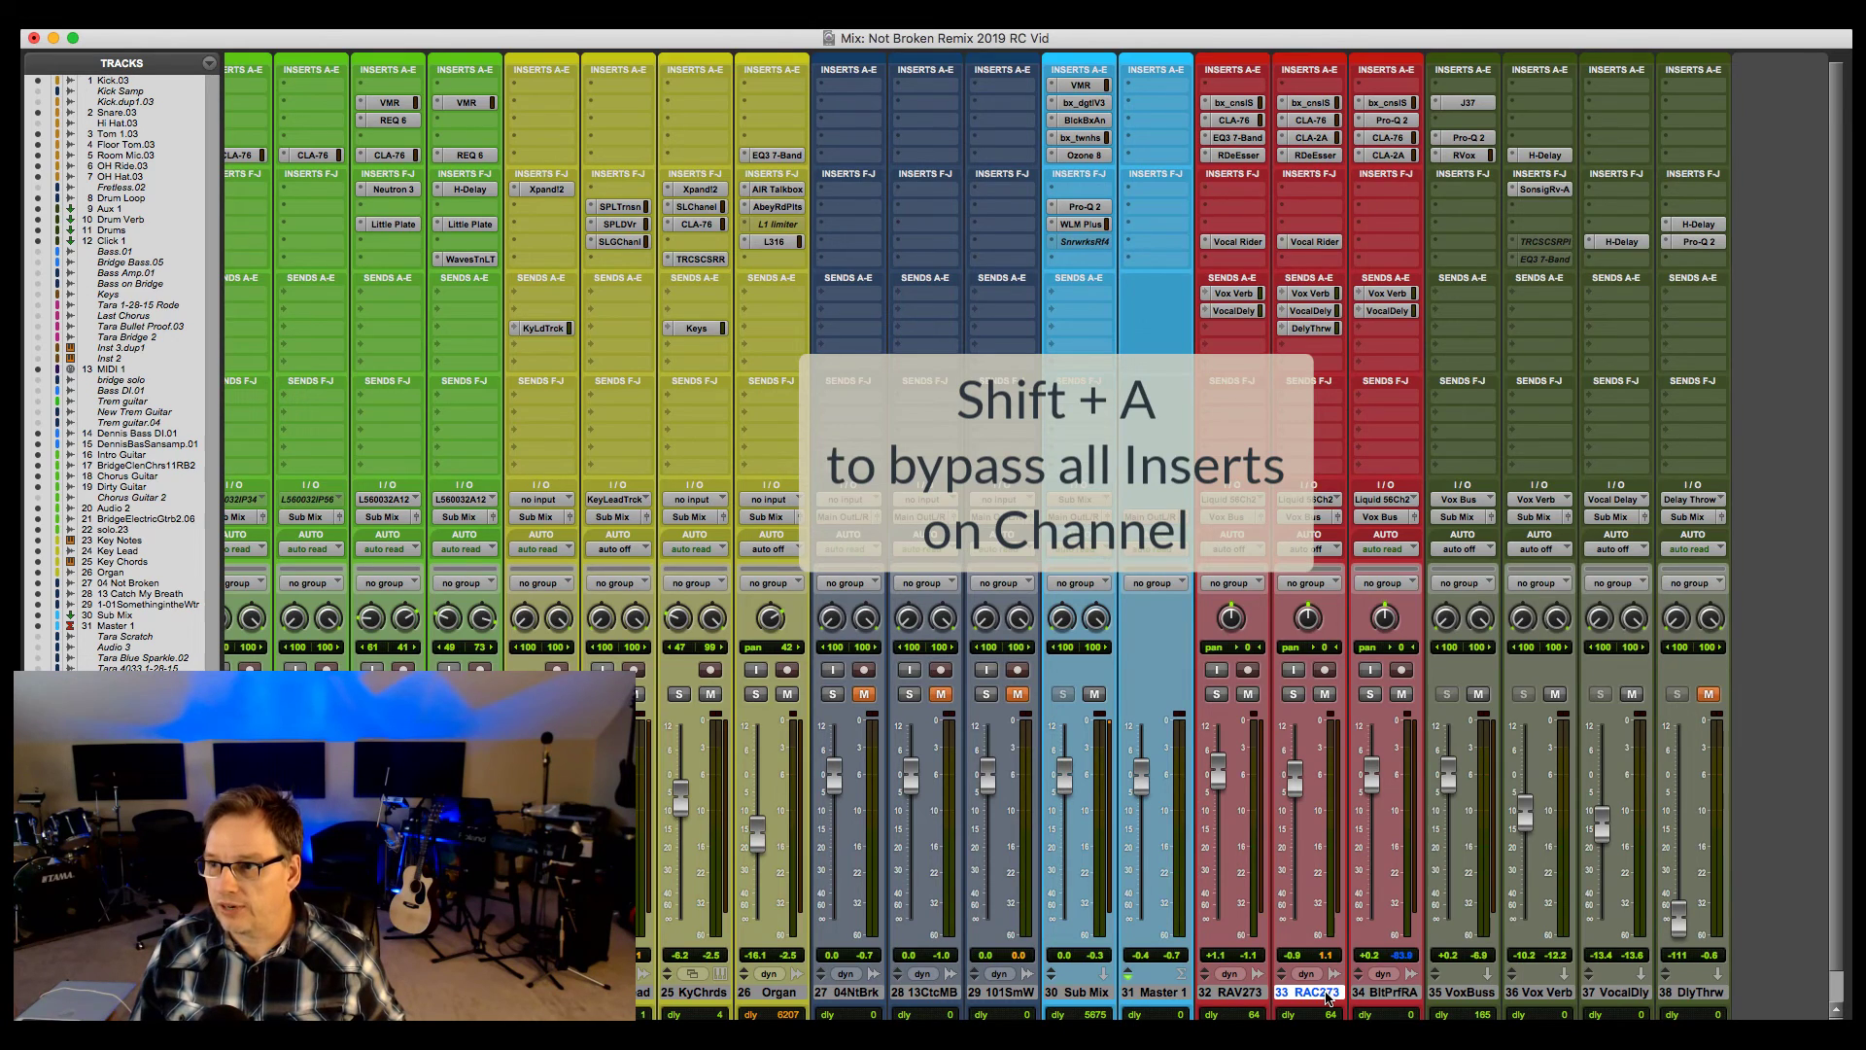
pyautogui.hotkey('shift', 'a')
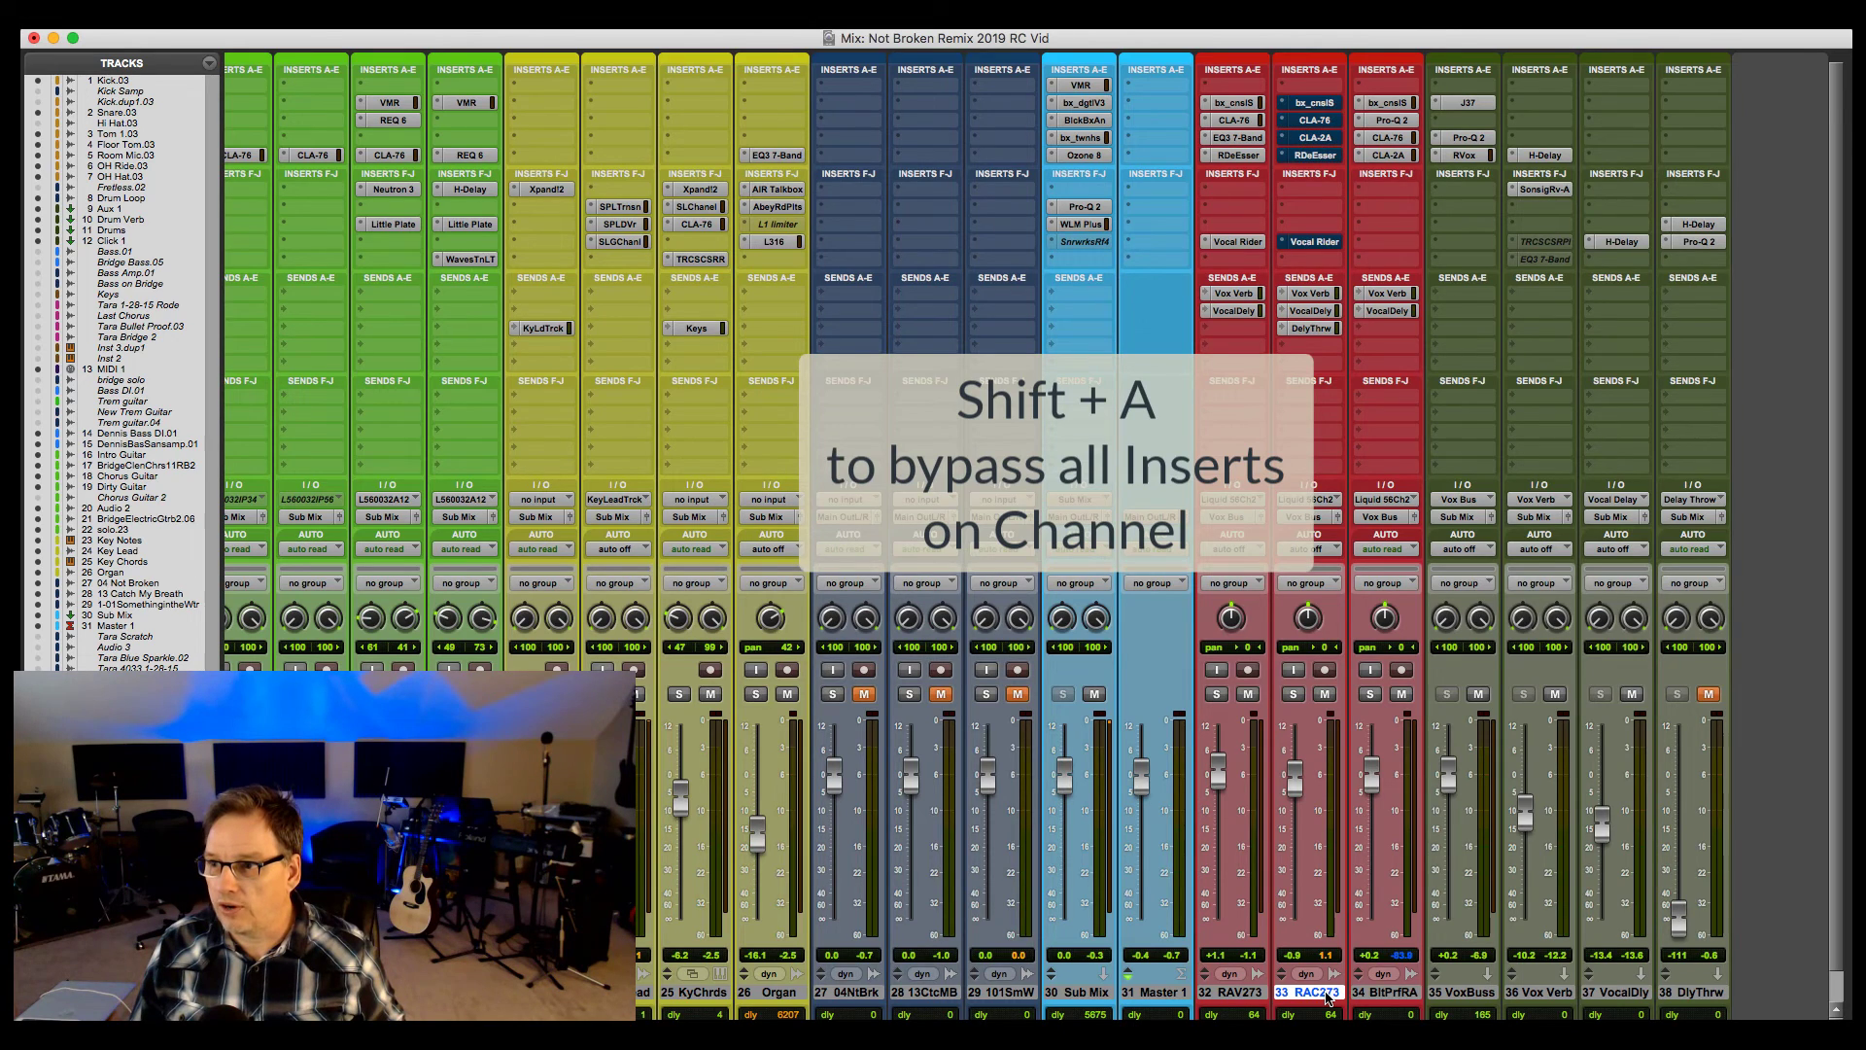
pyautogui.keyDown('super'); pyautogui.click(1314, 293); pyautogui.keyUp('super')
pyautogui.keyDown('super'); pyautogui.click(1314, 311); pyautogui.keyUp('super')
pyautogui.keyDown('super'); pyautogui.click(1314, 329); pyautogui.keyUp('super')
# Solo RAC273 with its volume raised to about +9.8 dB, and switch to the Edit window.
pyautogui.click(1293, 694)
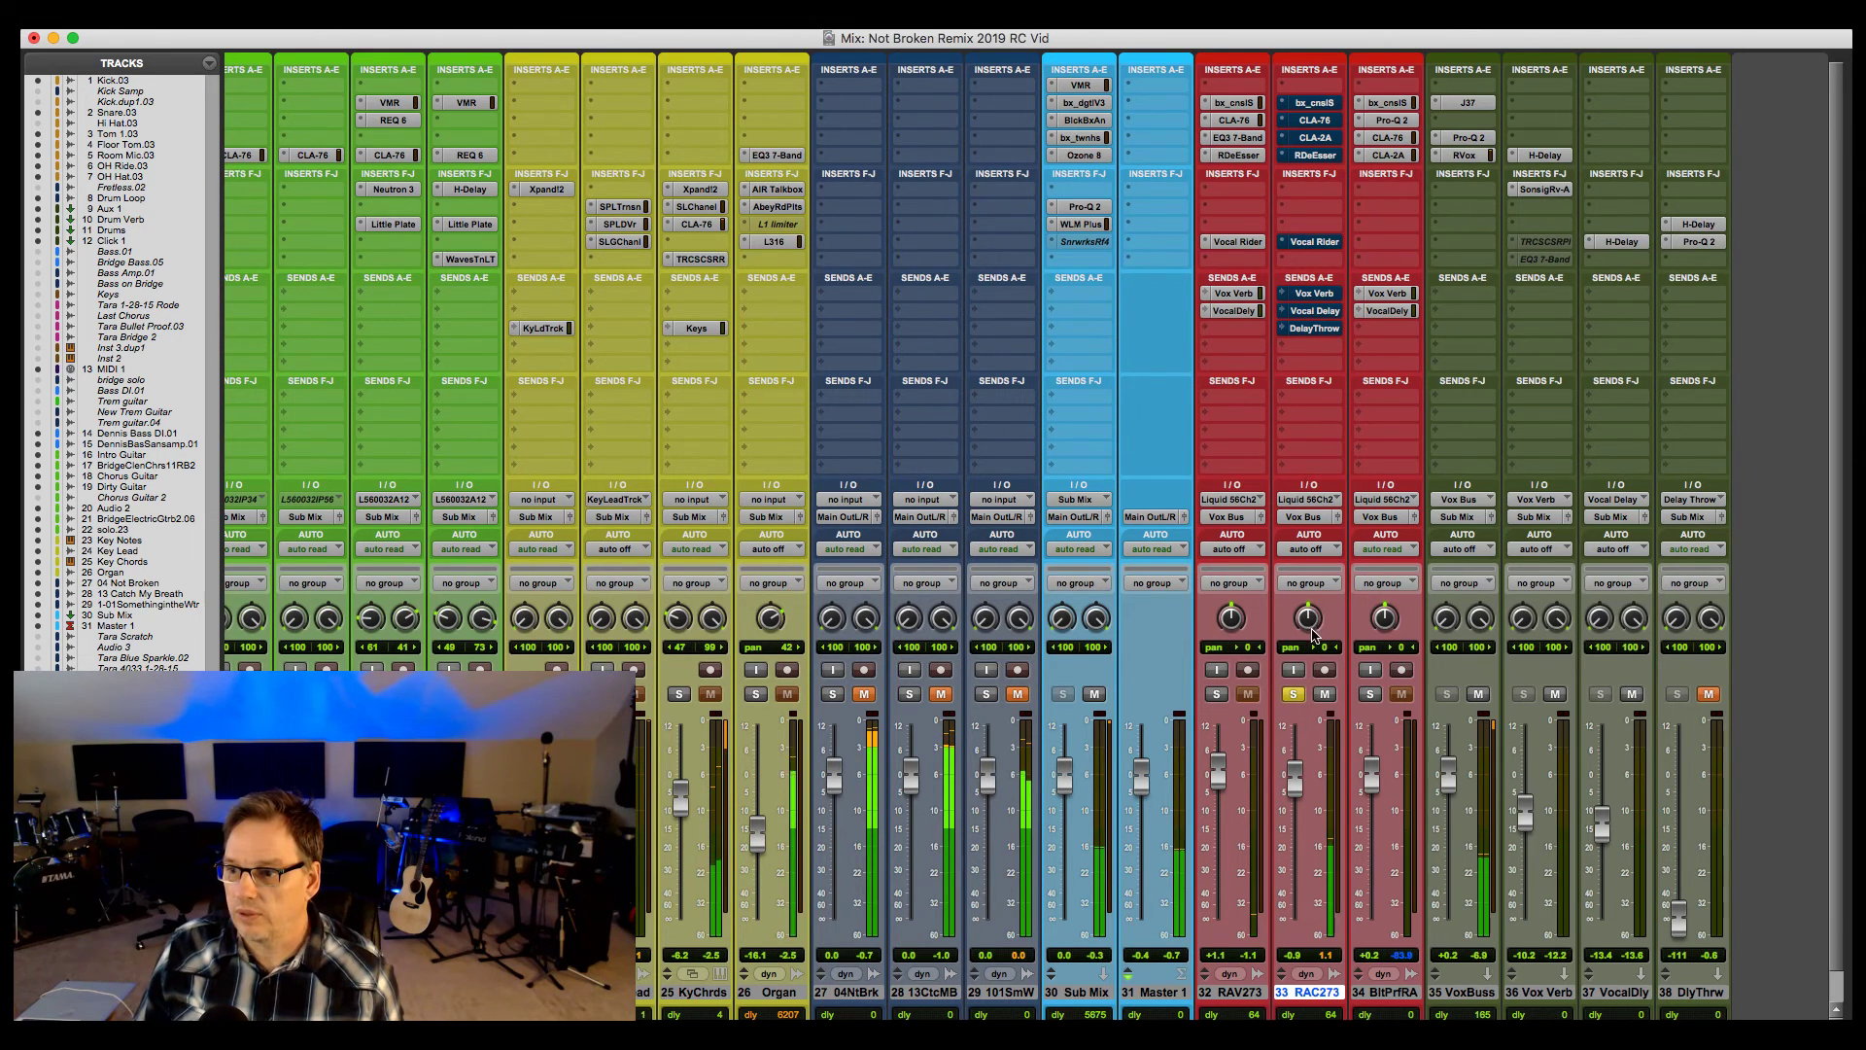
pyautogui.moveTo(1294, 783)
pyautogui.mouseDown()
pyautogui.moveTo(1301, 731)
pyautogui.moveTo(1300, 746)
pyautogui.mouseUp()
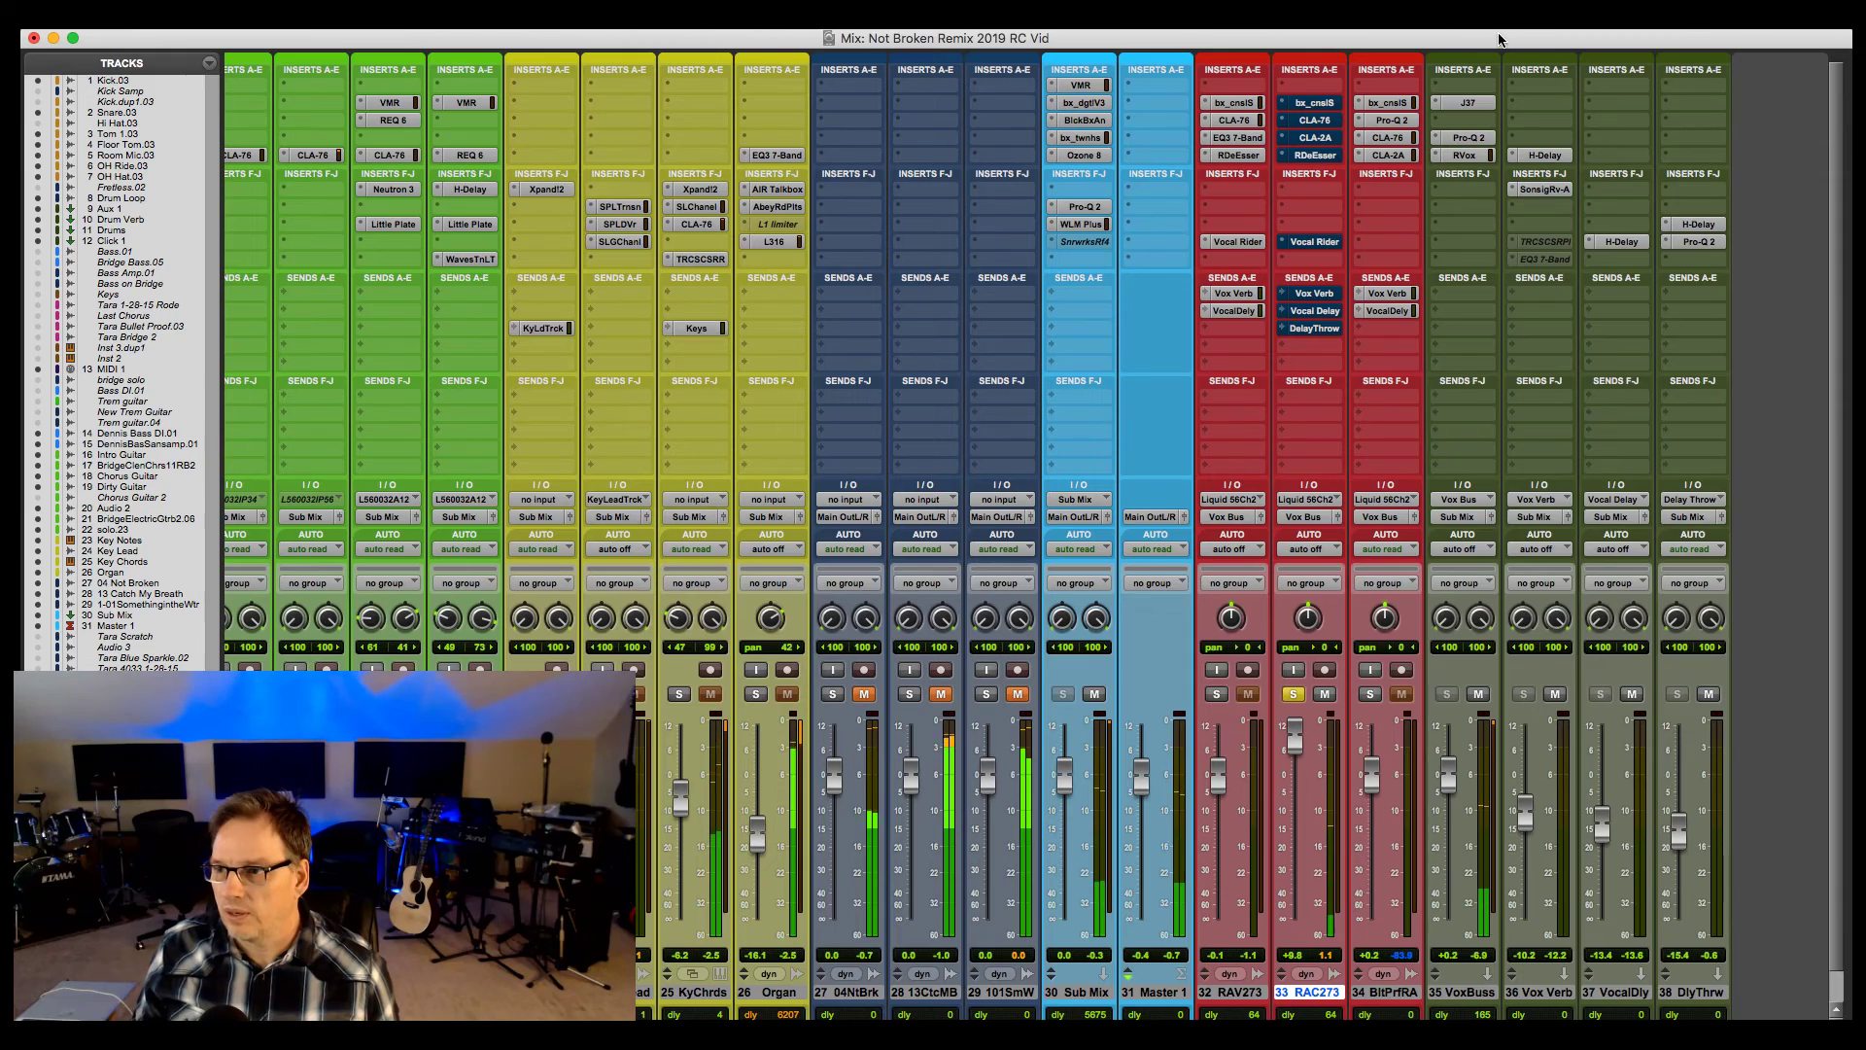
pyautogui.press('super+equal')
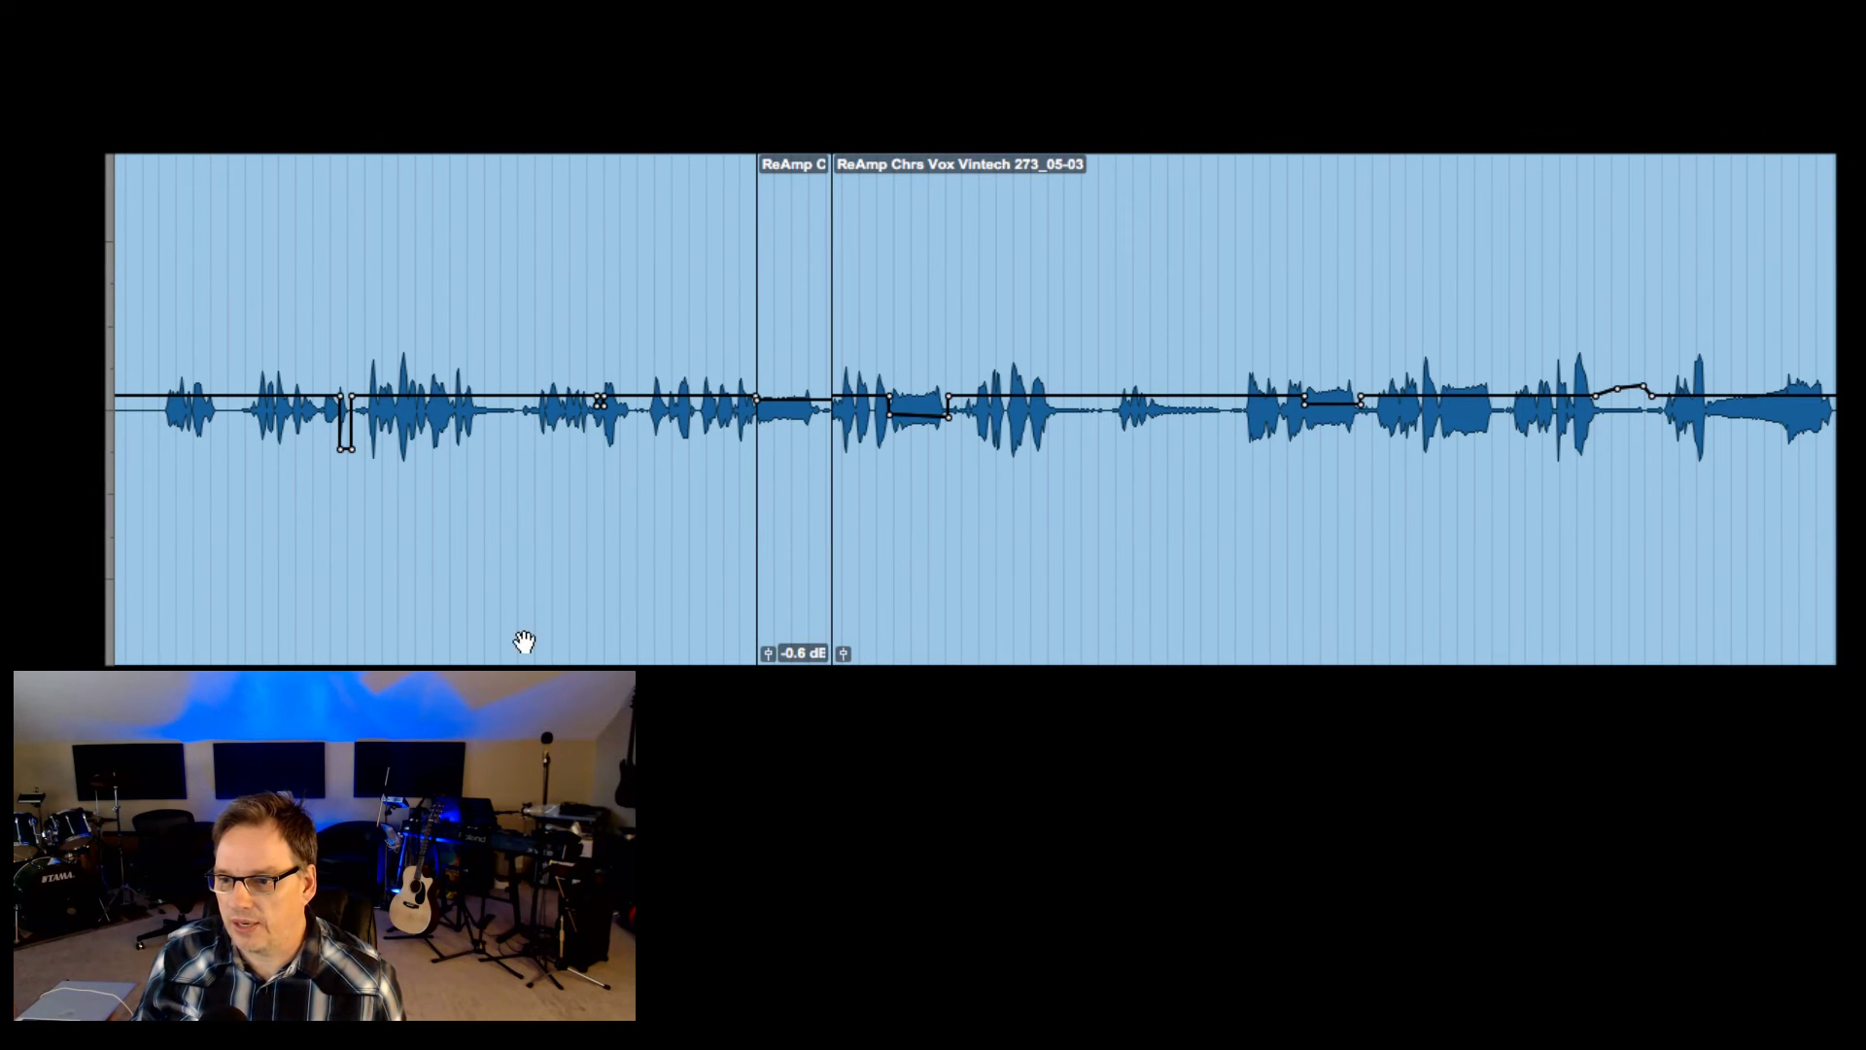
# Play the opening of the chorus vocal clip and audition the passage around its first deep clip gain dip at closer zoom.
pyautogui.click(472, 561)
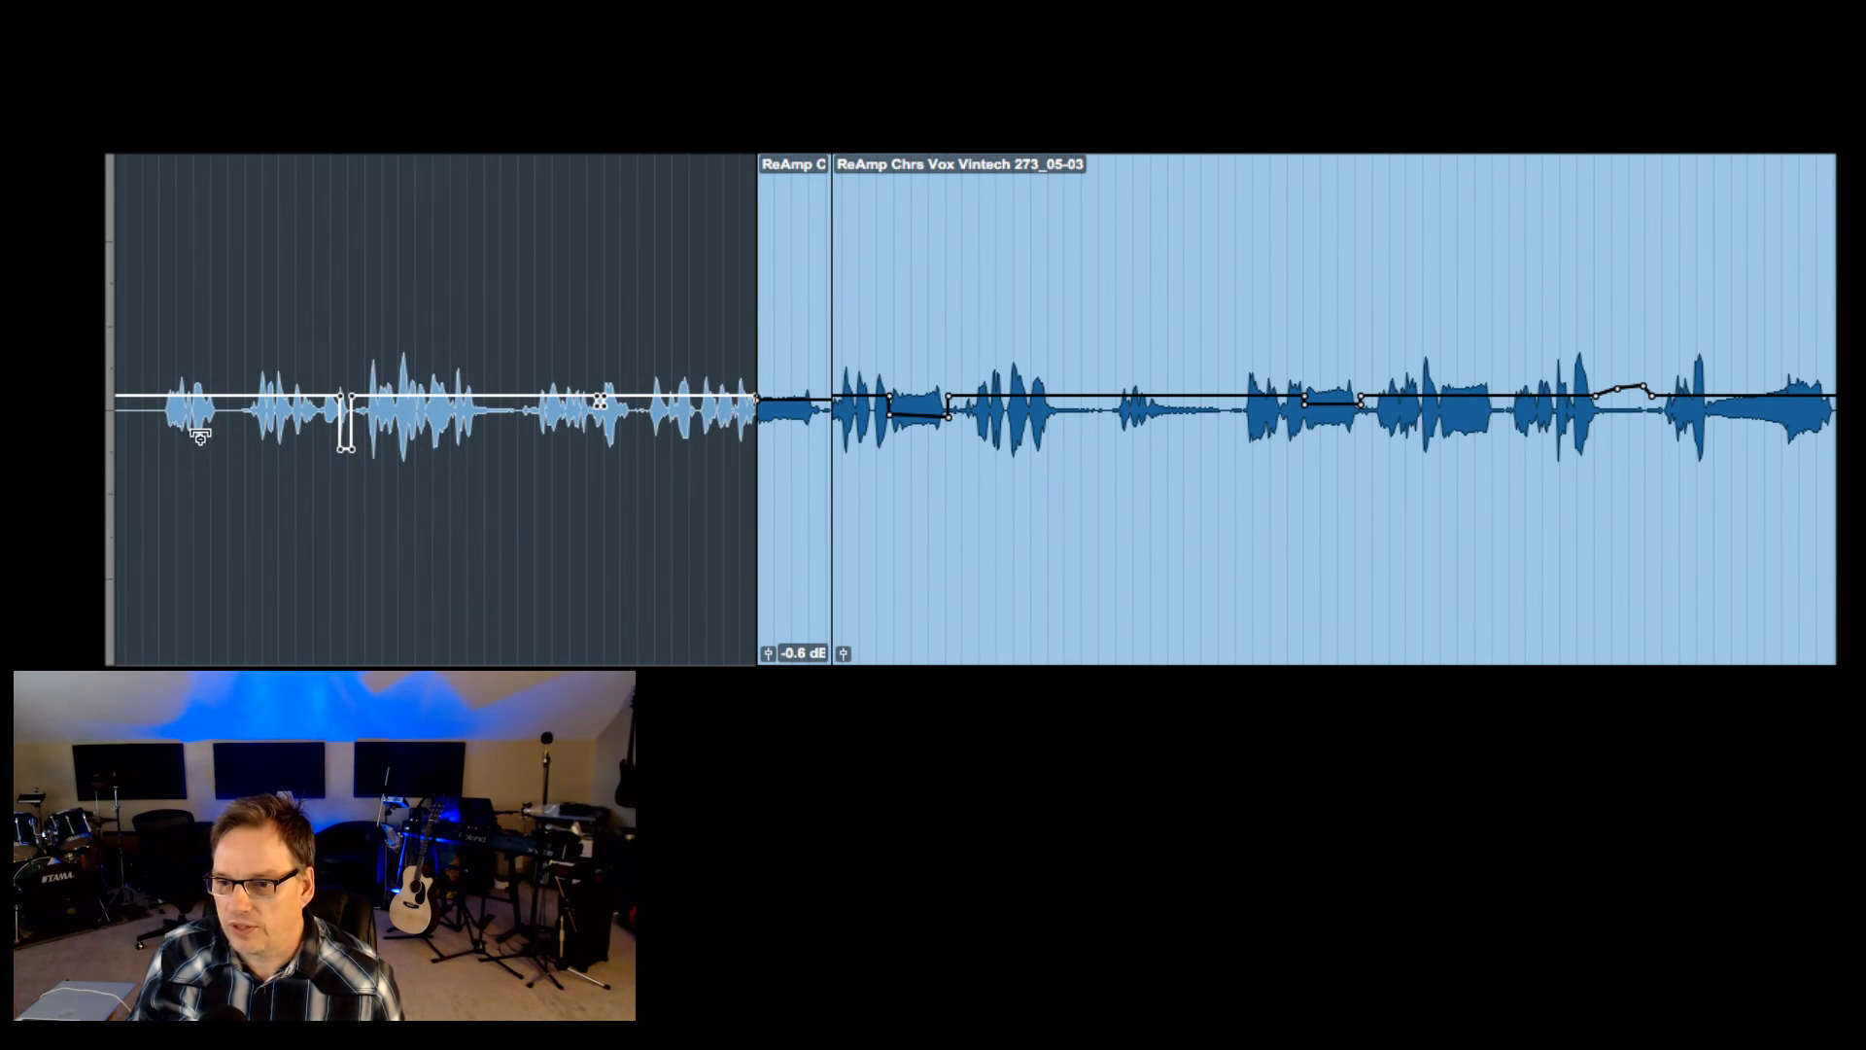
pyautogui.click(160, 320)
pyautogui.press('space')
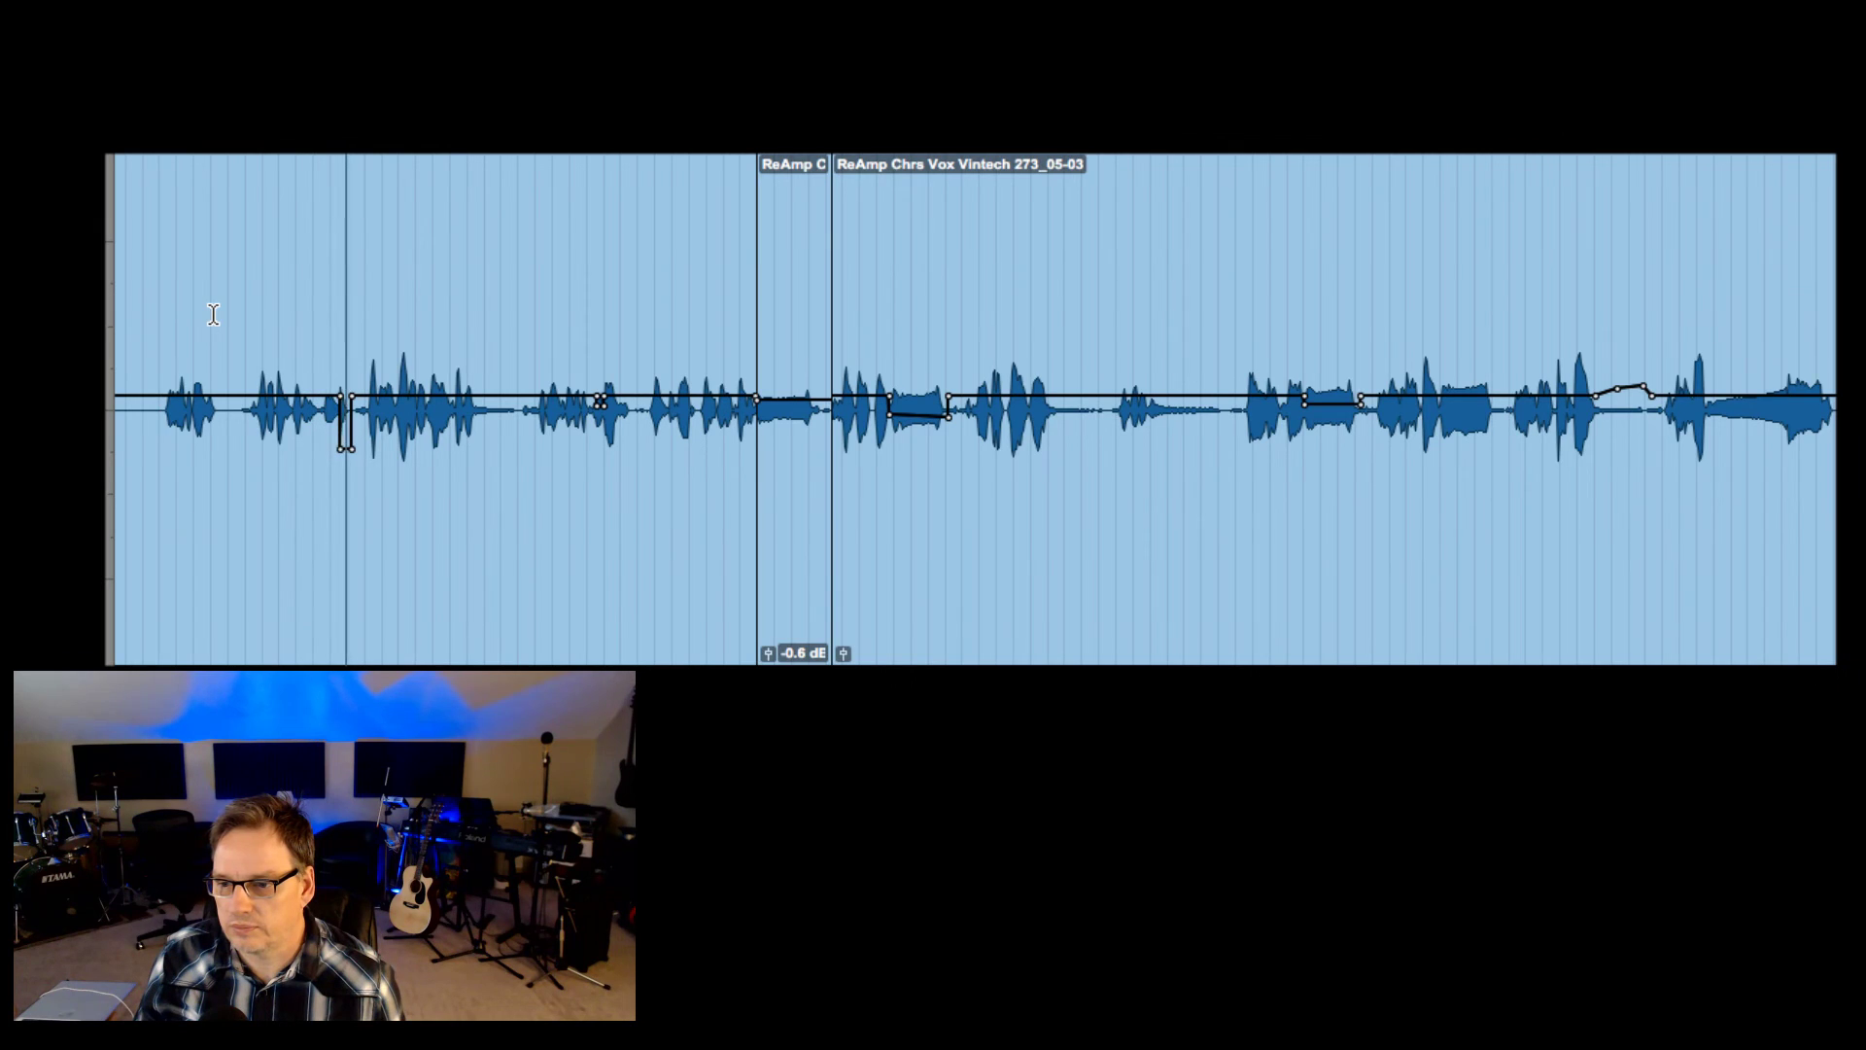
pyautogui.press('space')
pyautogui.click(337, 317)
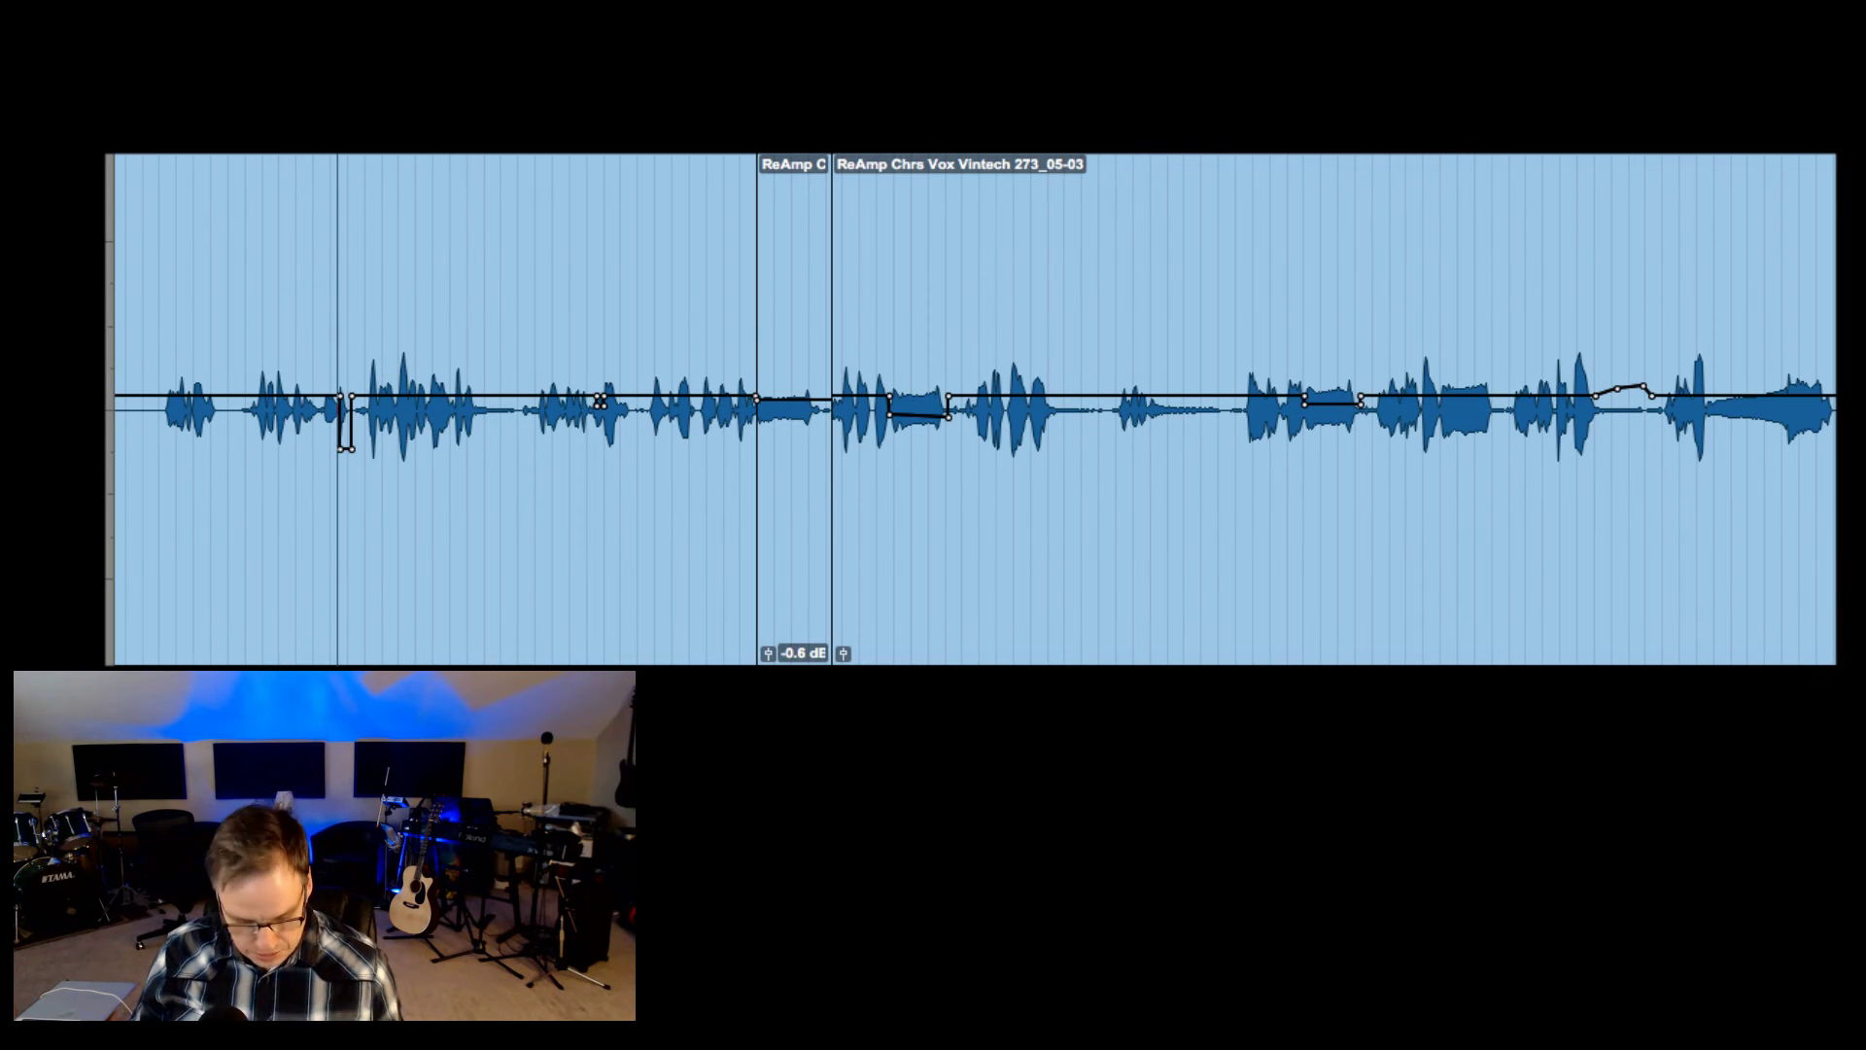
pyautogui.press('t')
pyautogui.press('t')
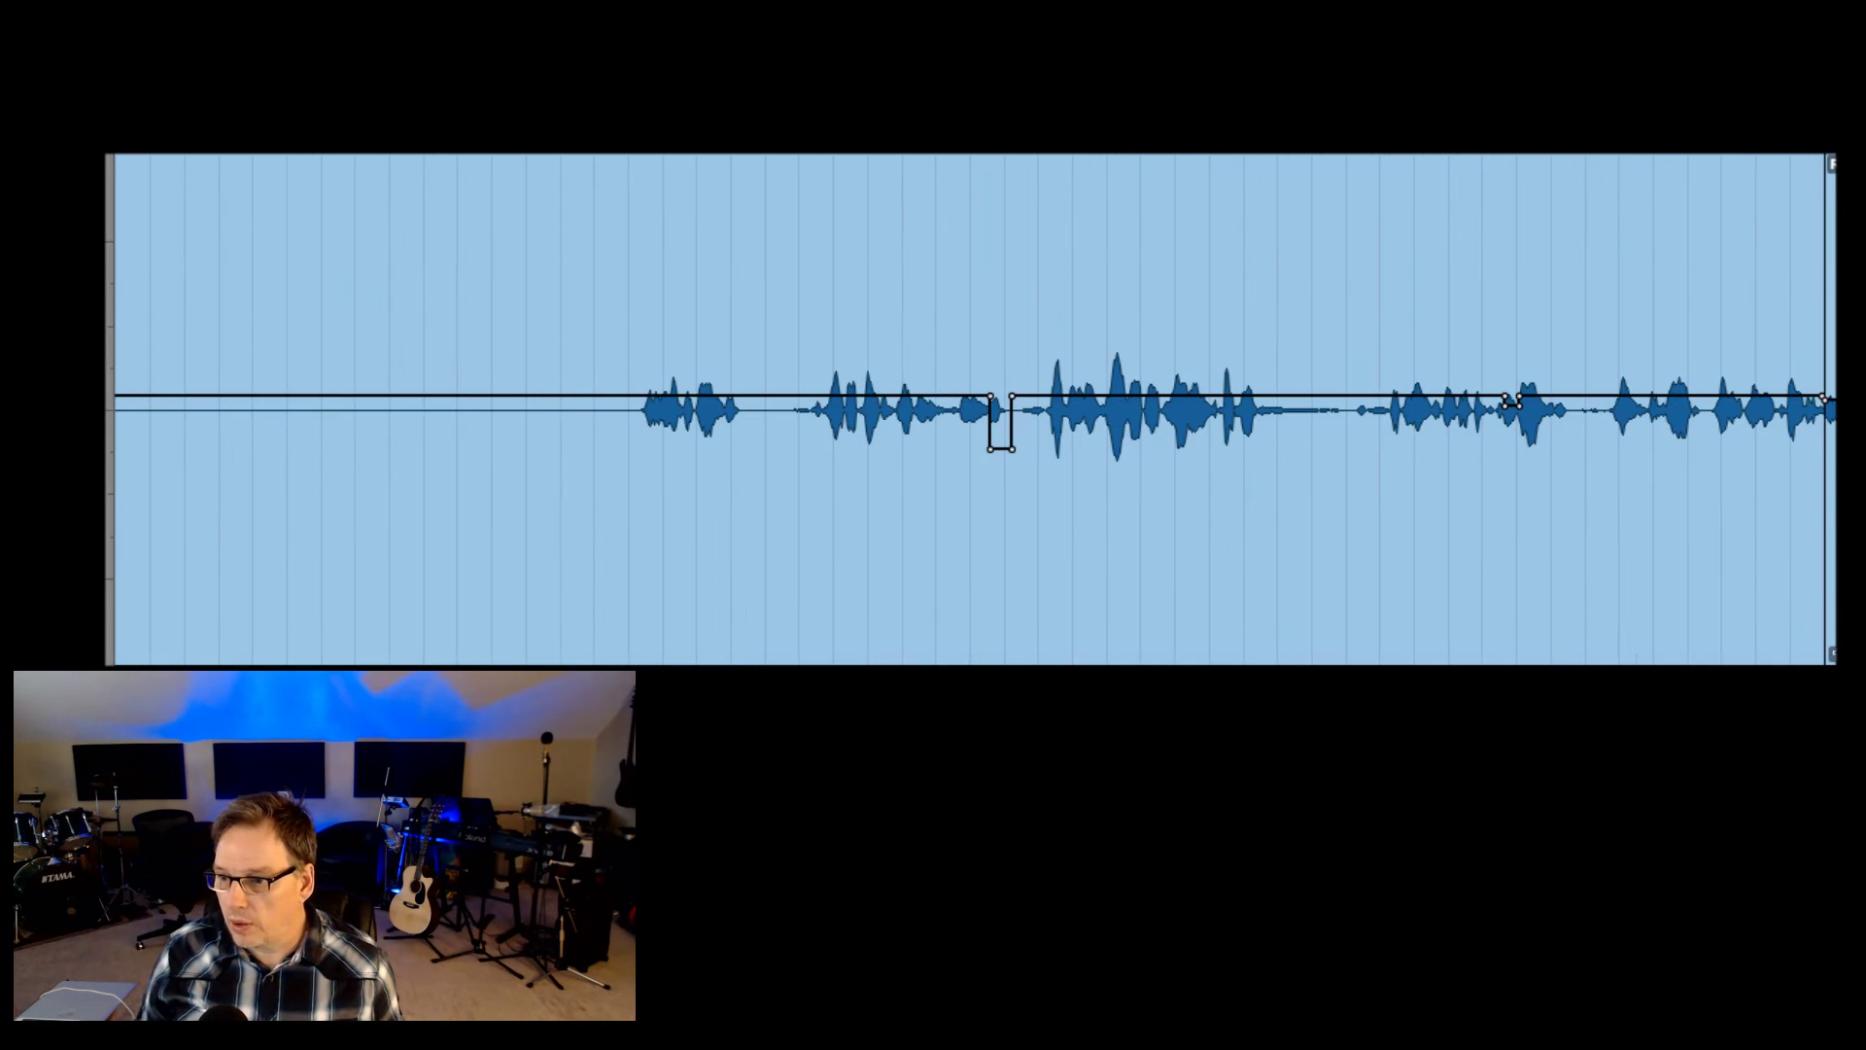
pyautogui.press('space')
pyautogui.press('space')
pyautogui.press('space')
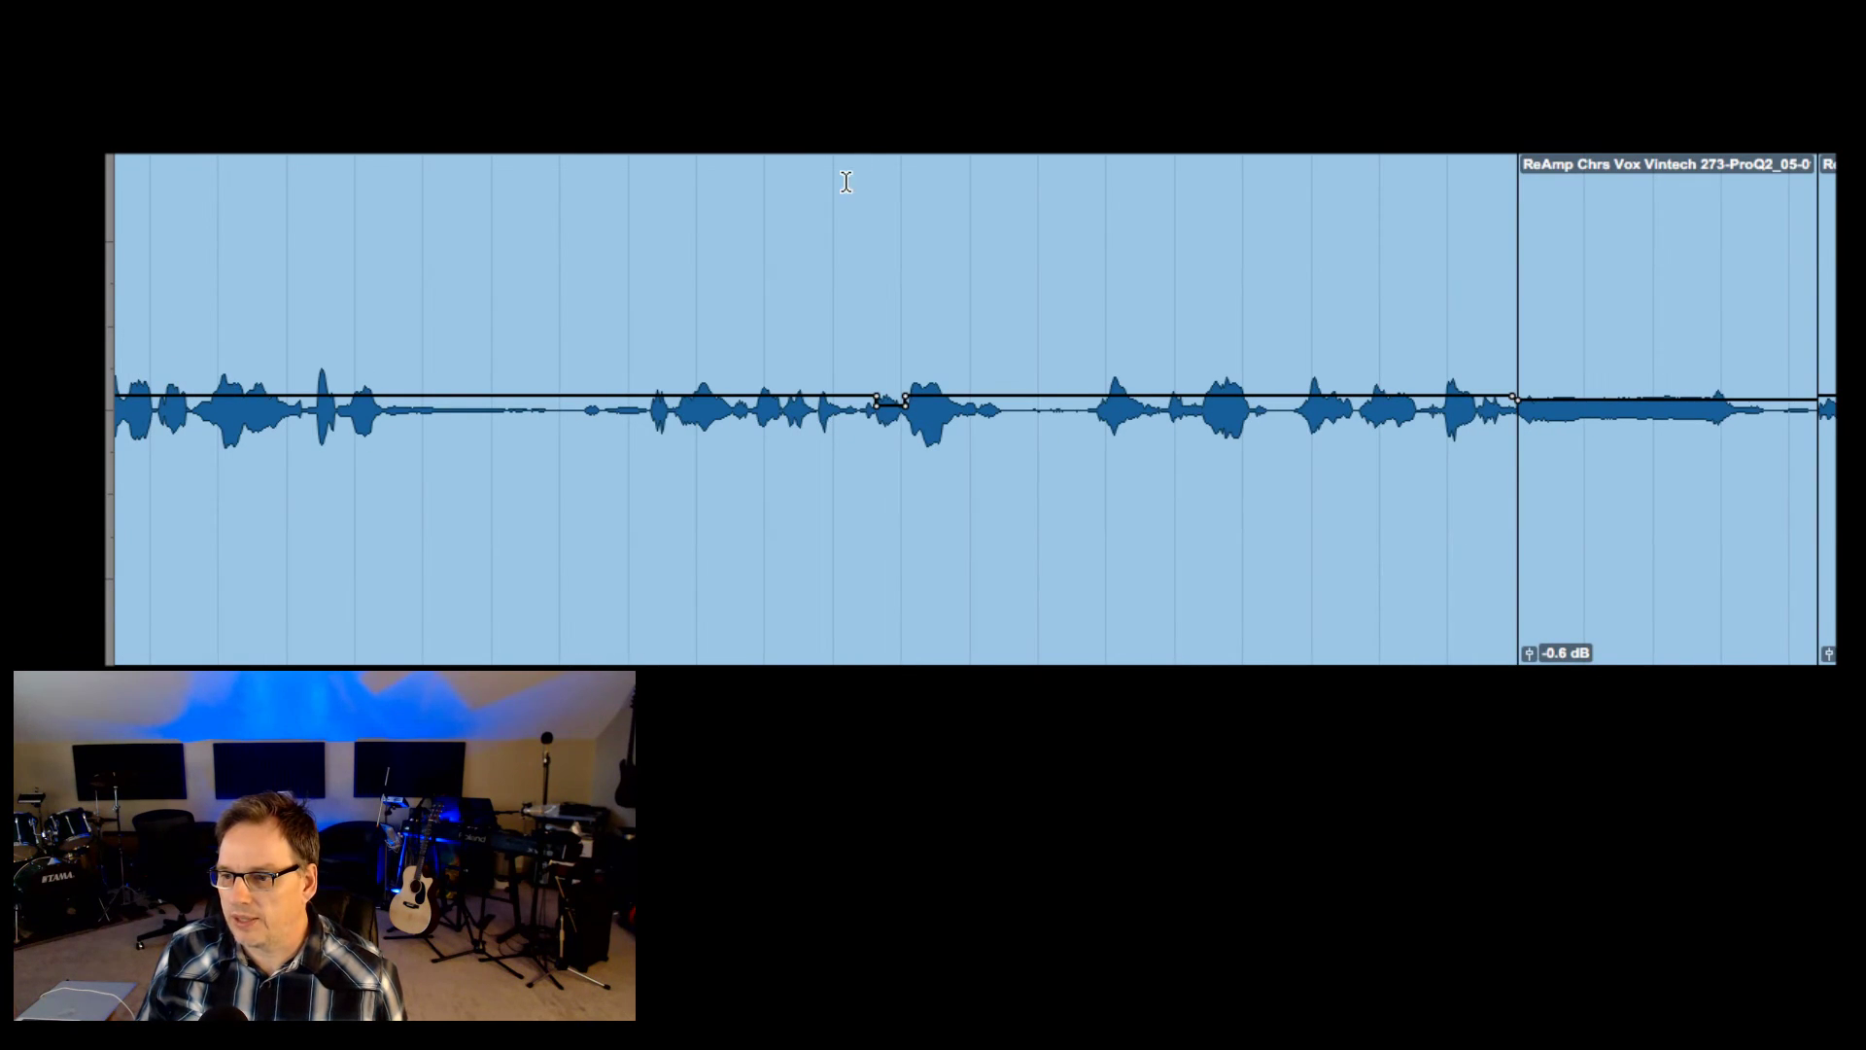
# Audition the chorus vocal around the next small clip gain dip and the passage leading into the -0.6 dB clip.
pyautogui.click(855, 242)
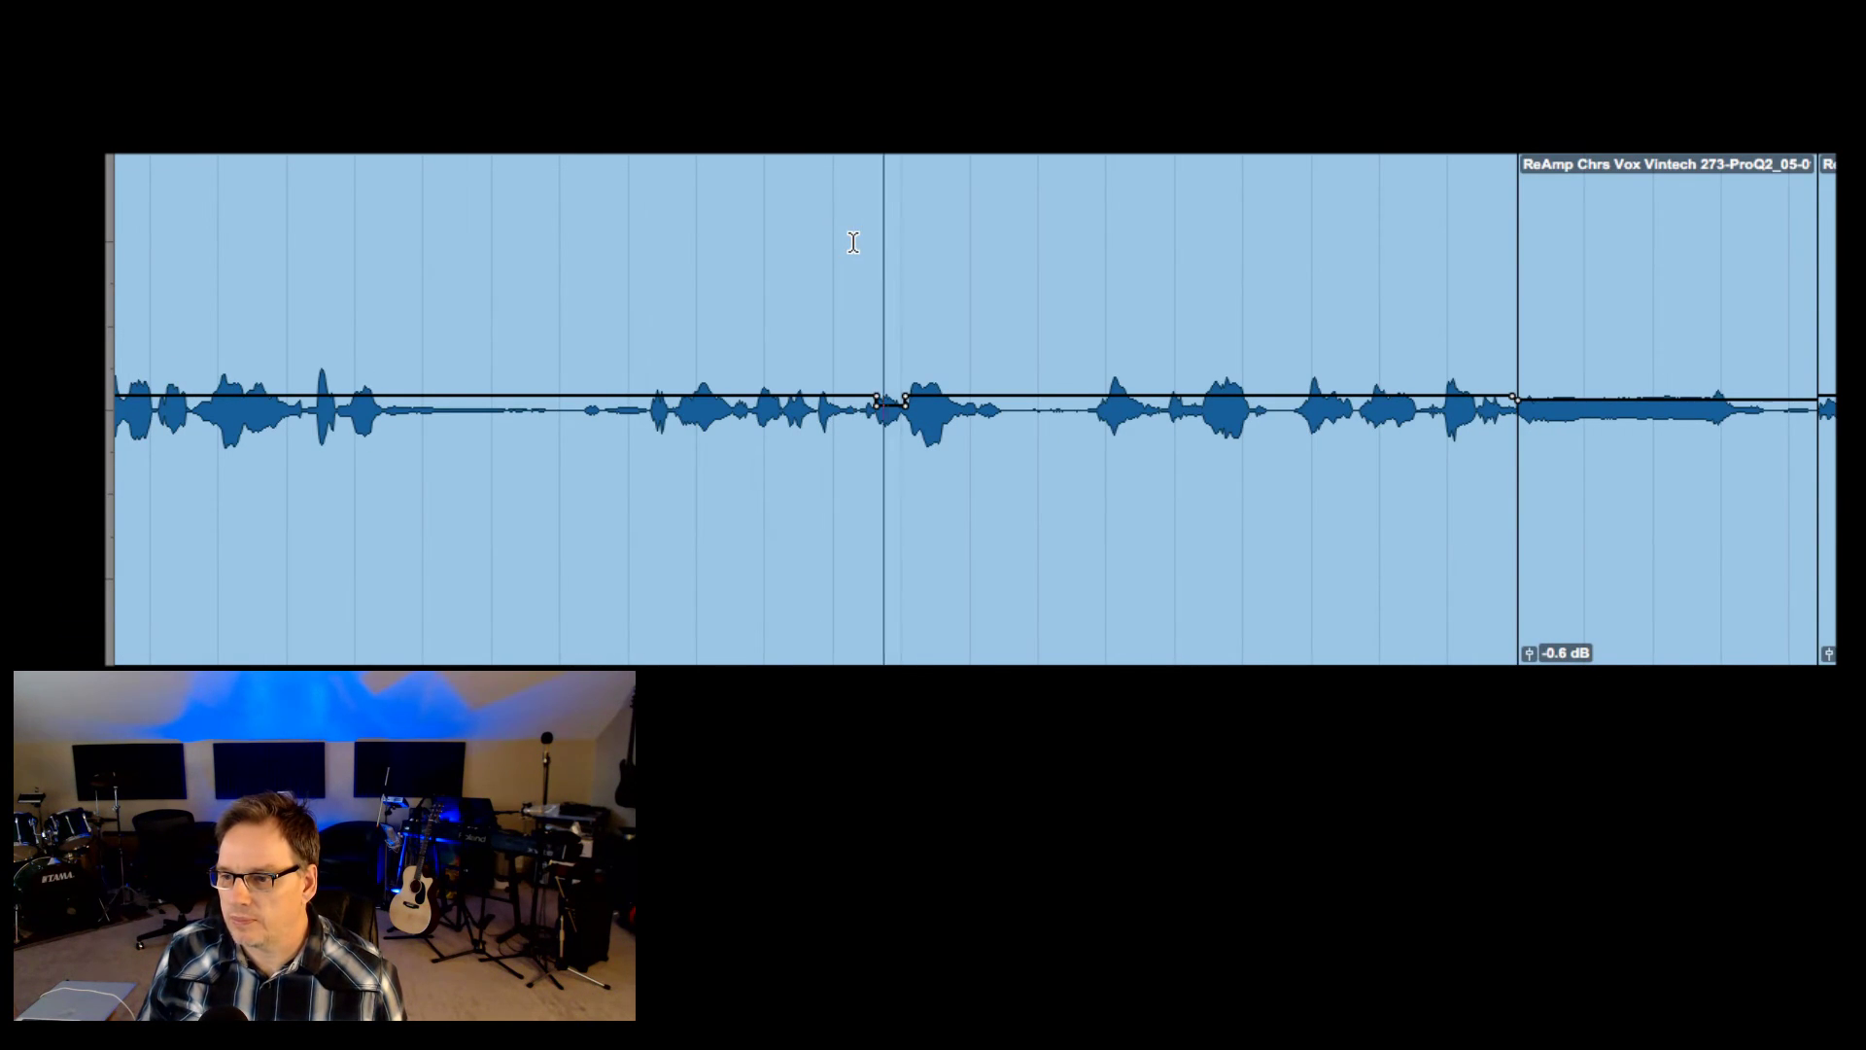
pyautogui.click(853, 242)
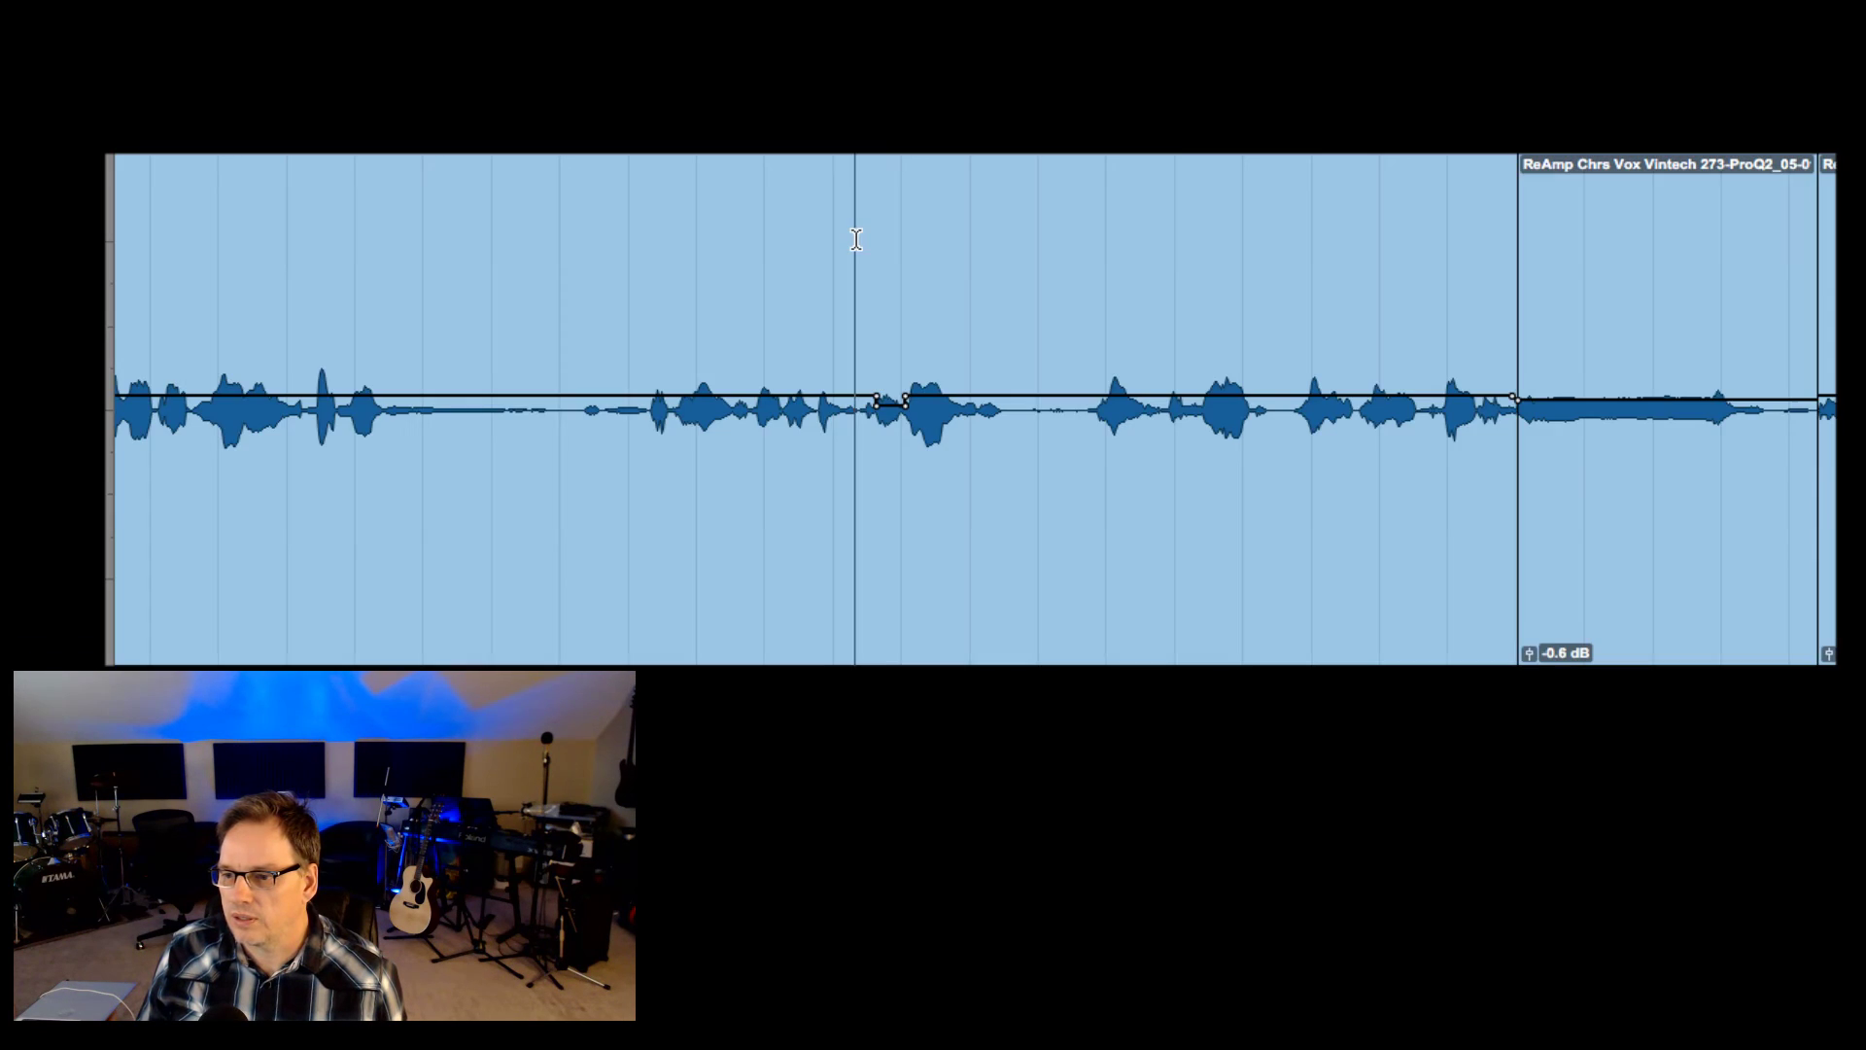
pyautogui.click(854, 241)
pyautogui.press('space')
pyautogui.hscroll(6, 987, 283)
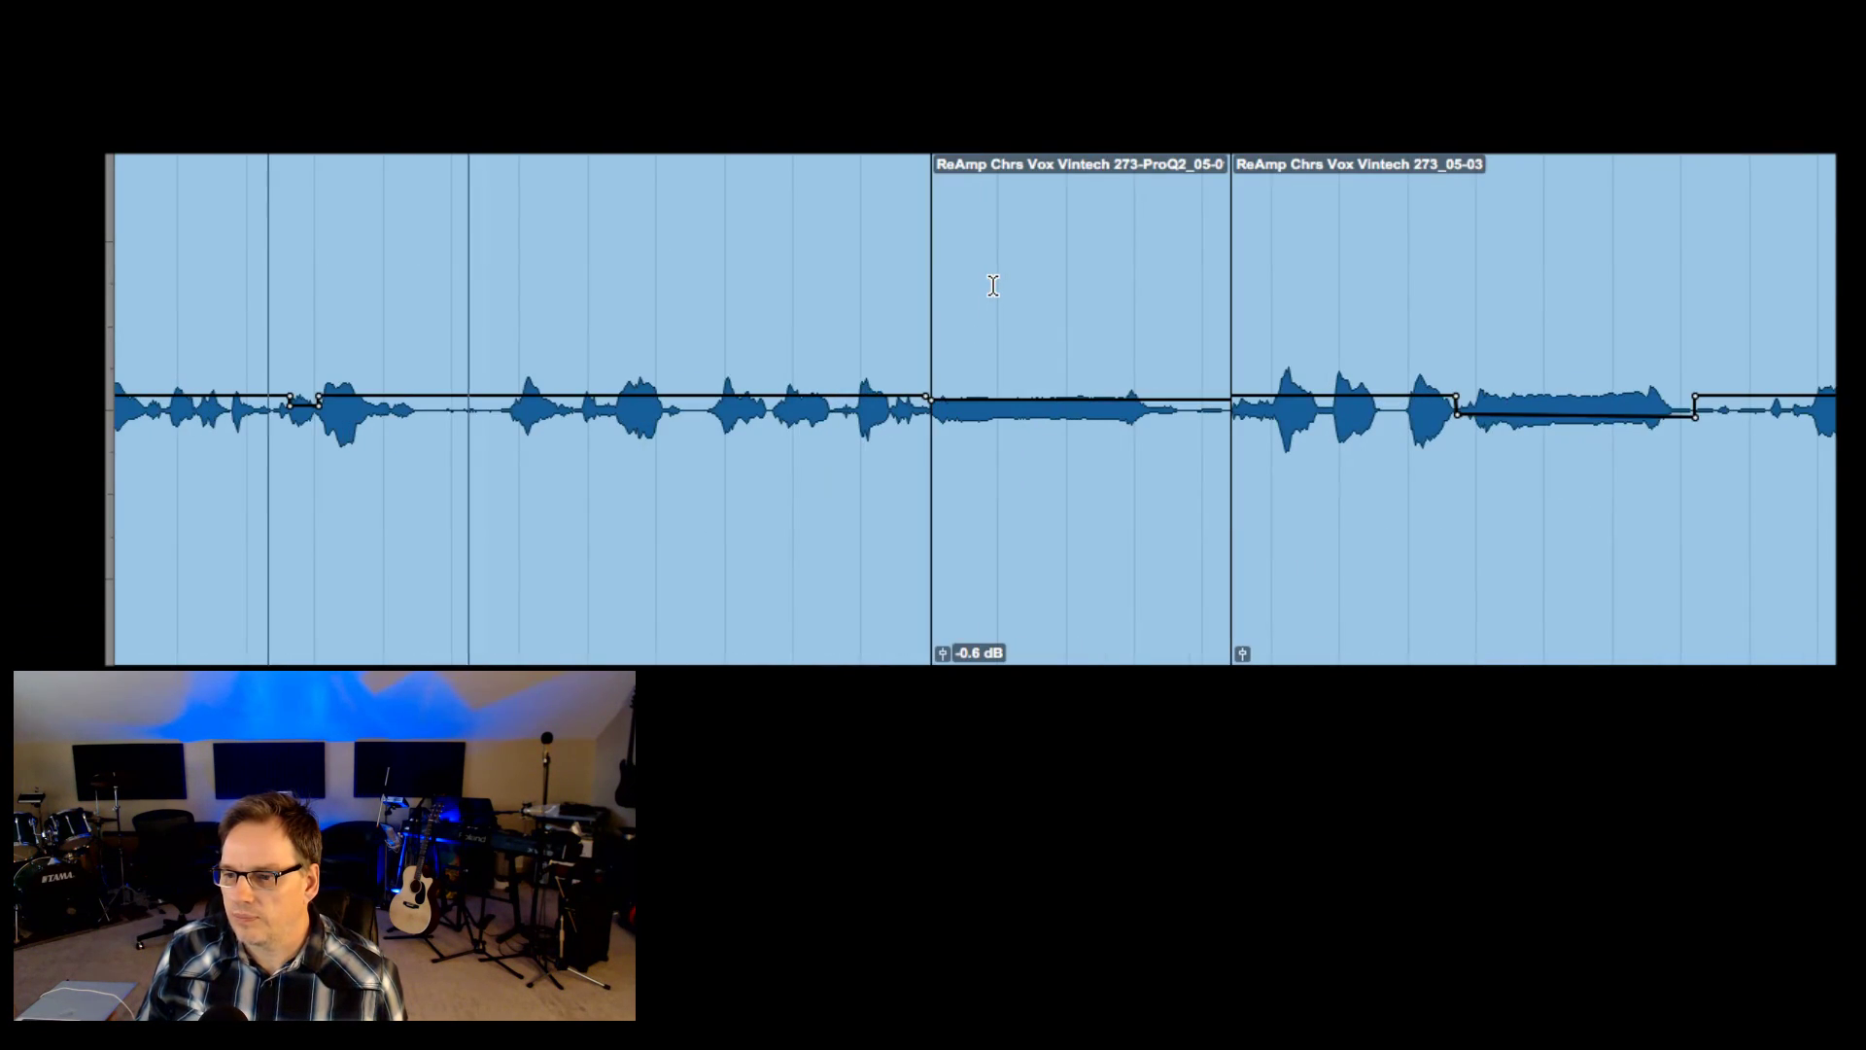
pyautogui.press('space')
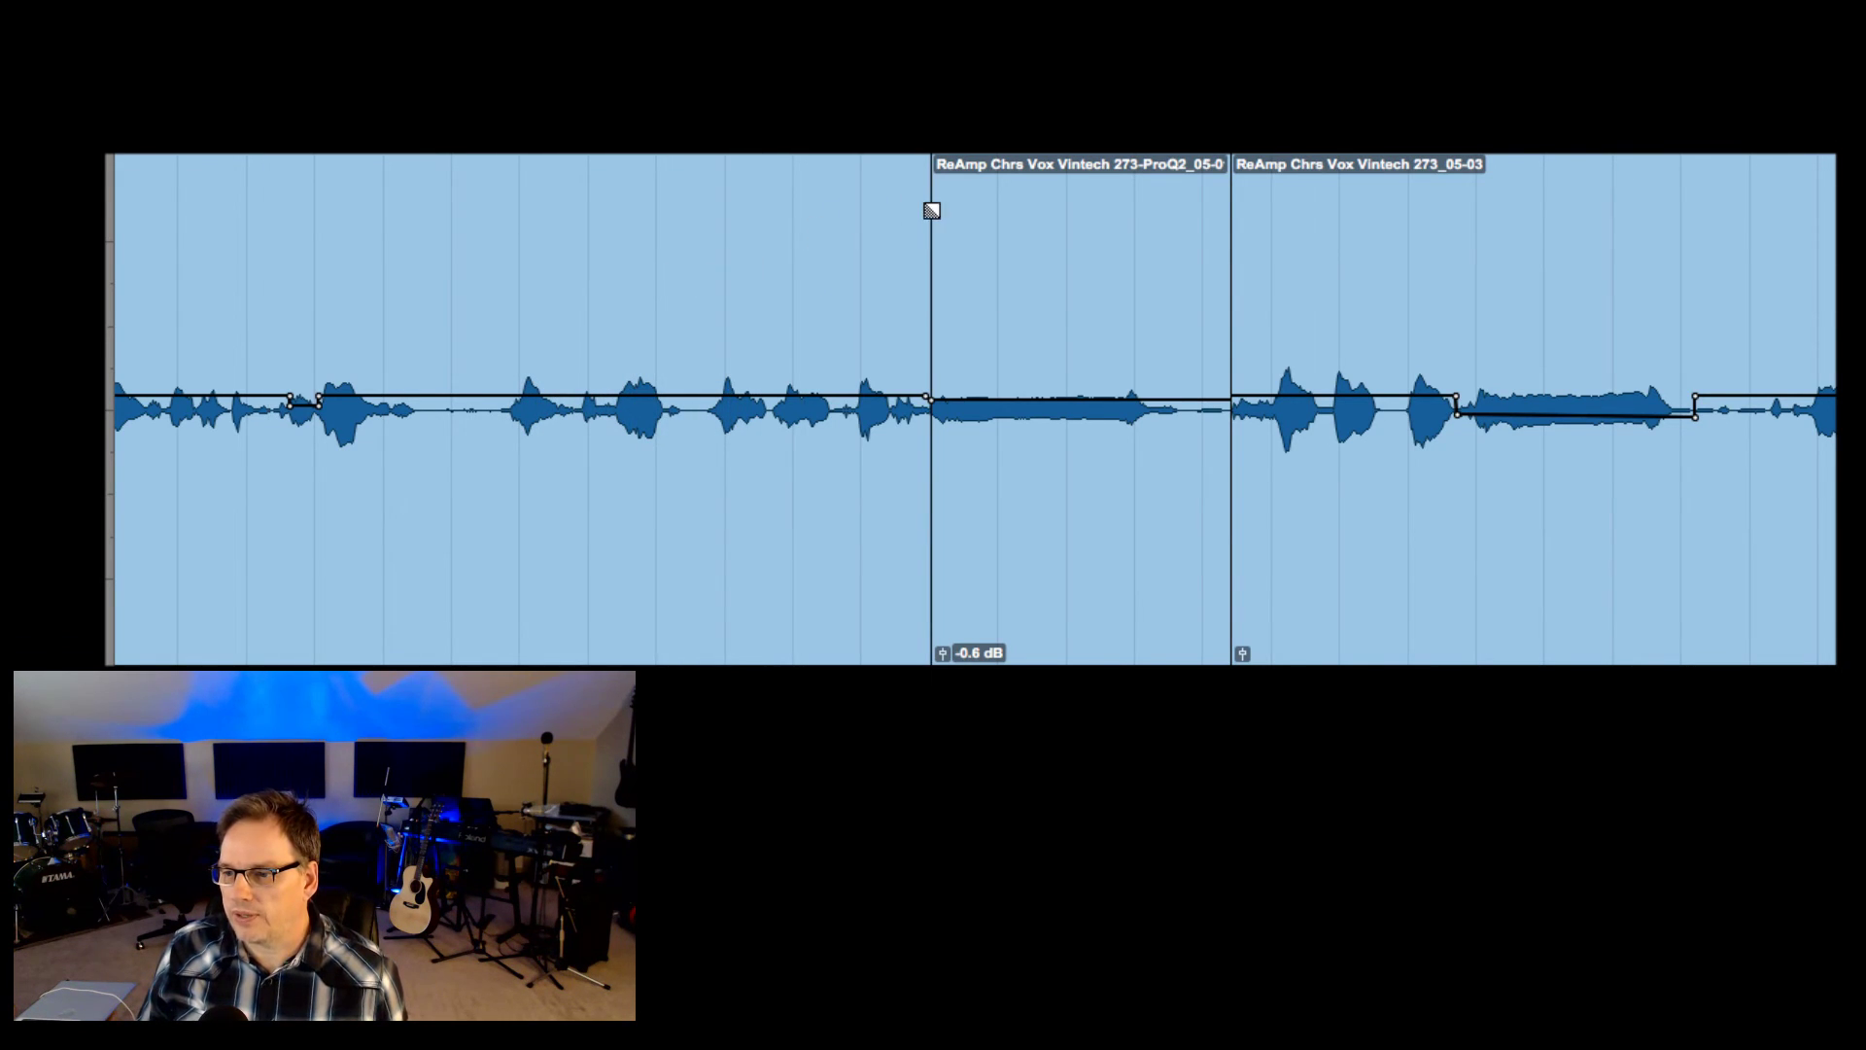
pyautogui.click(858, 208)
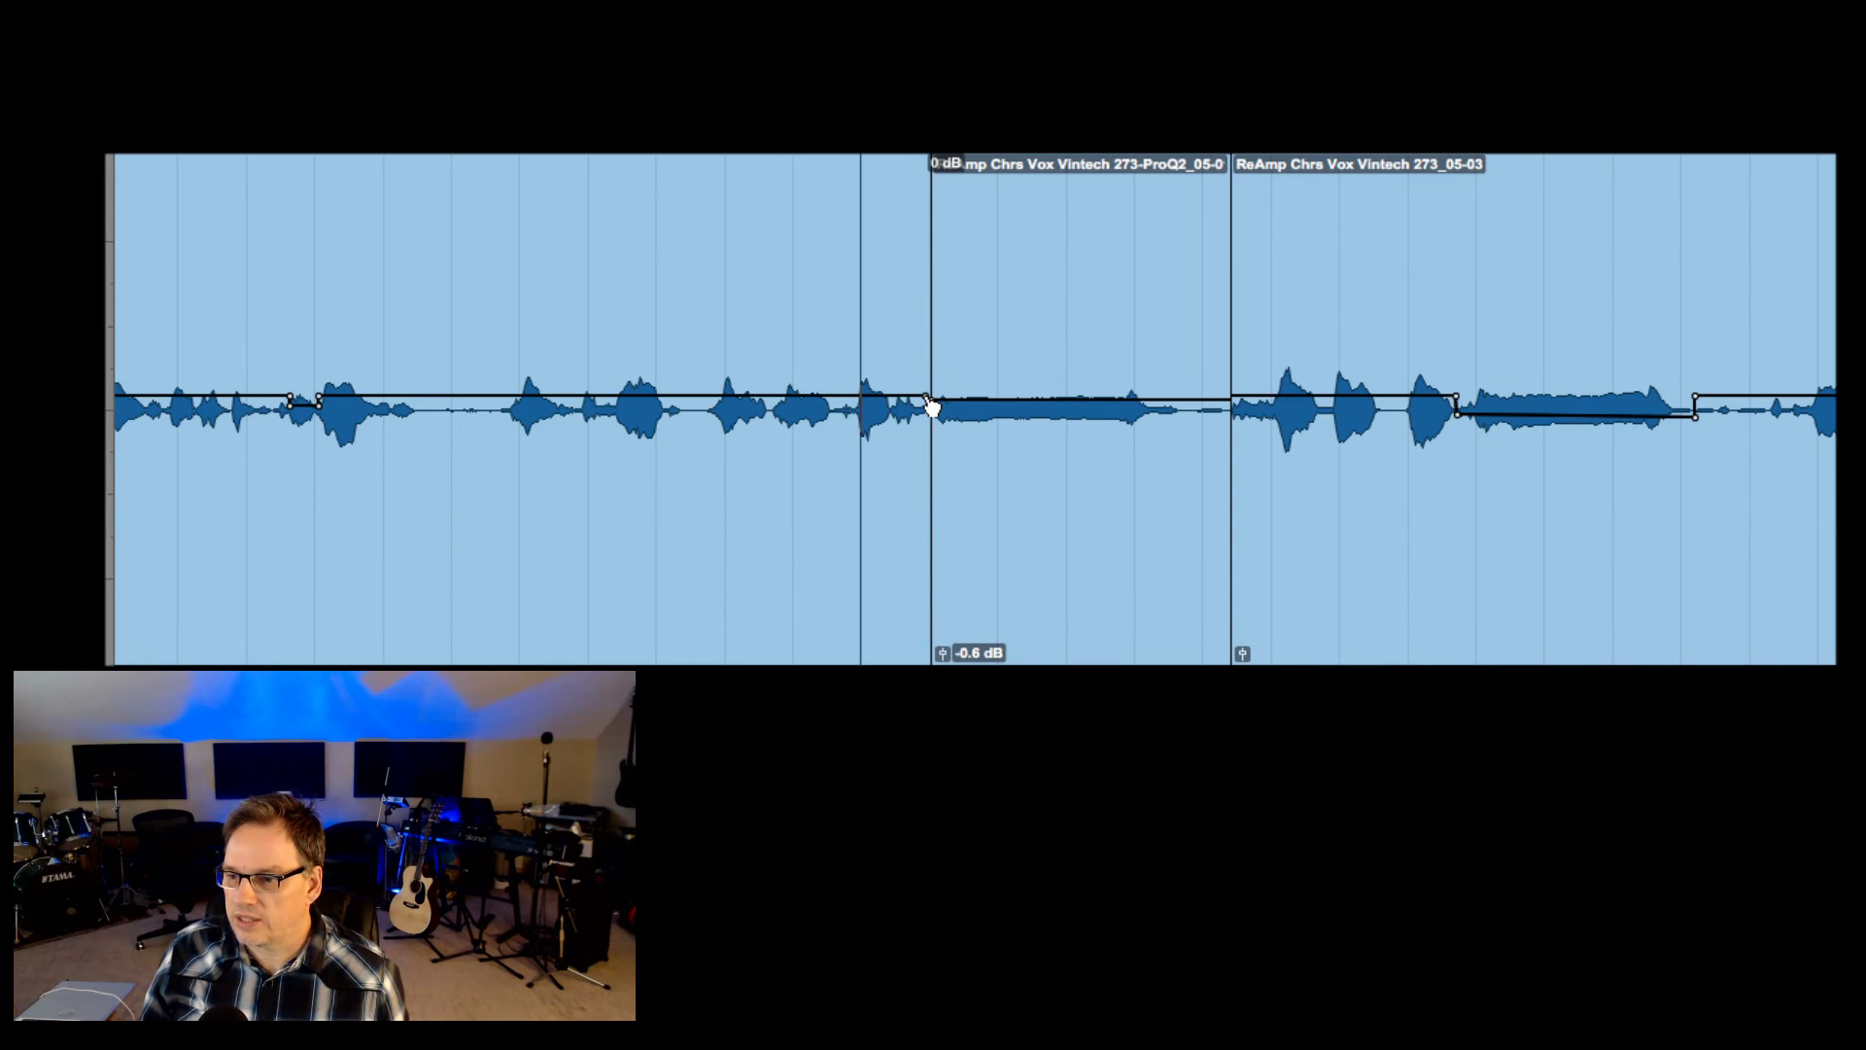
pyautogui.press('space')
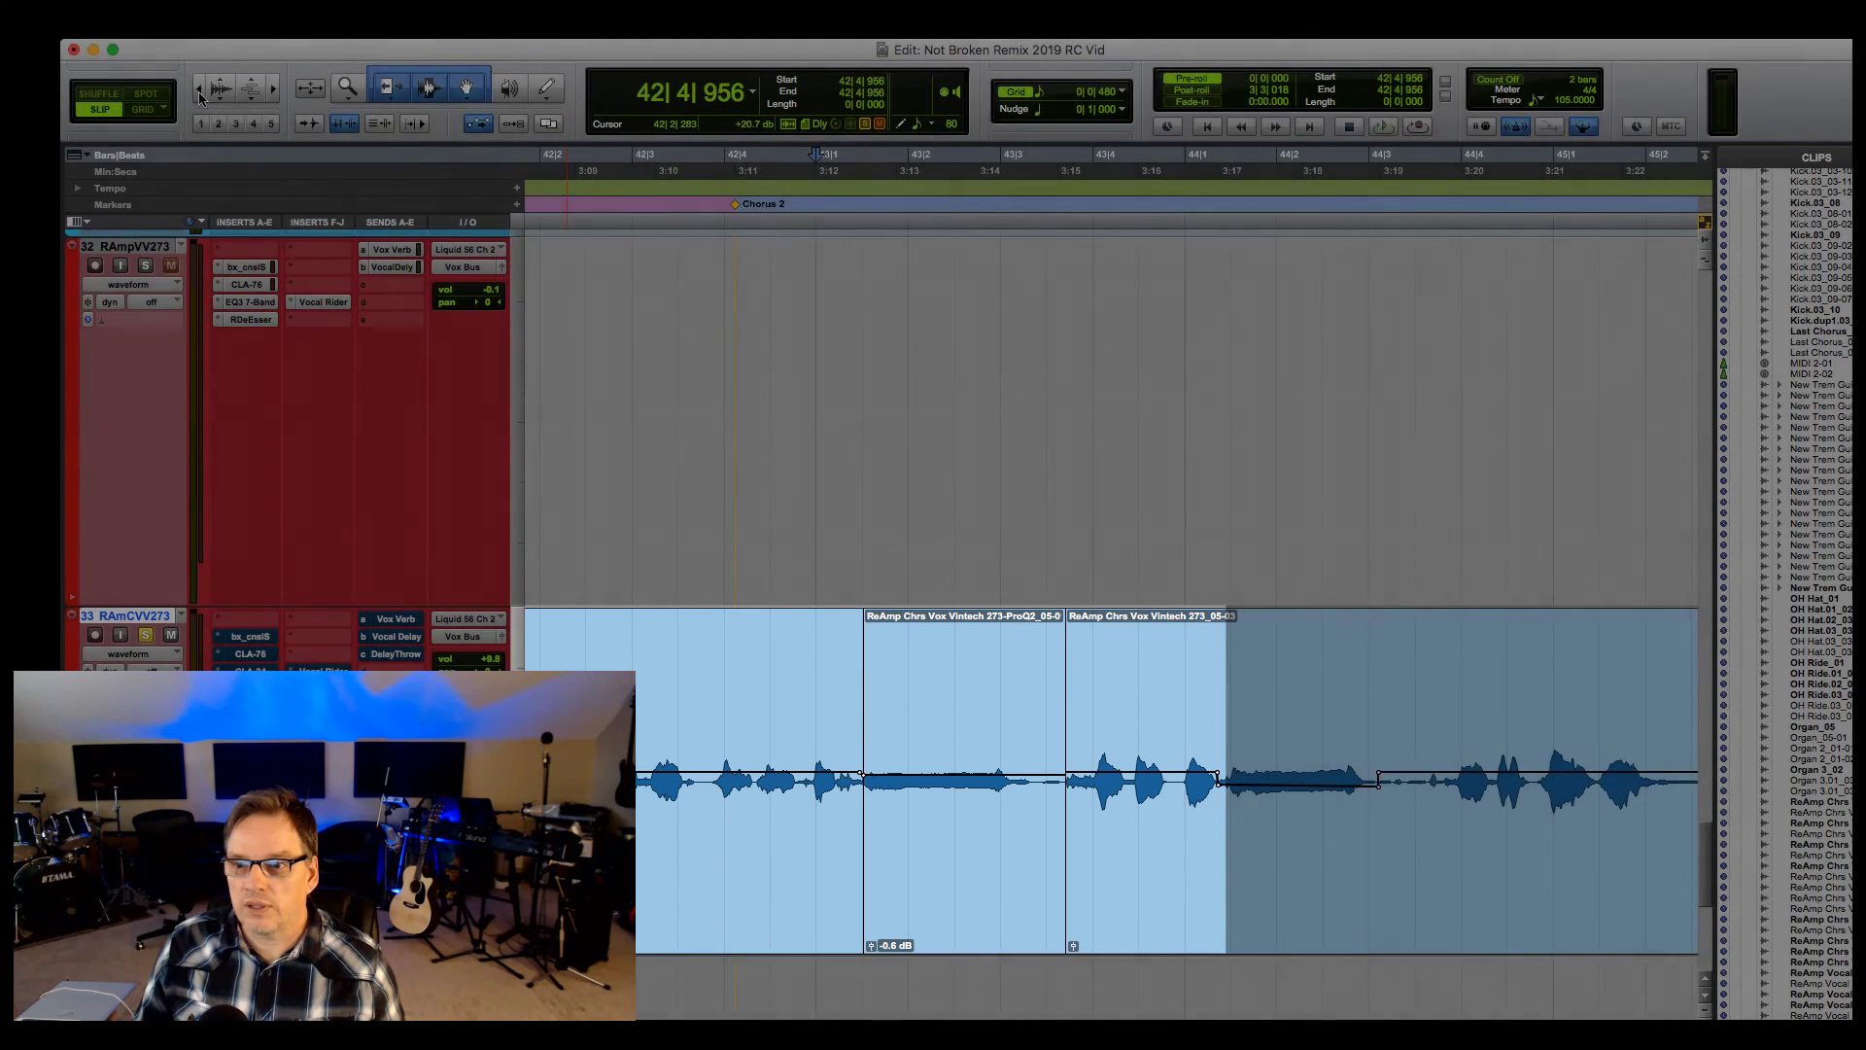
# Place the playback cursor at 38|3|860 just before the chorus vocal begins, and engage the track's bx_console SSL 4000 E insert.
pyautogui.click(199, 89)
pyautogui.click(199, 89)
pyautogui.click(199, 89)
pyautogui.click(877, 703)
pyautogui.click(250, 642)
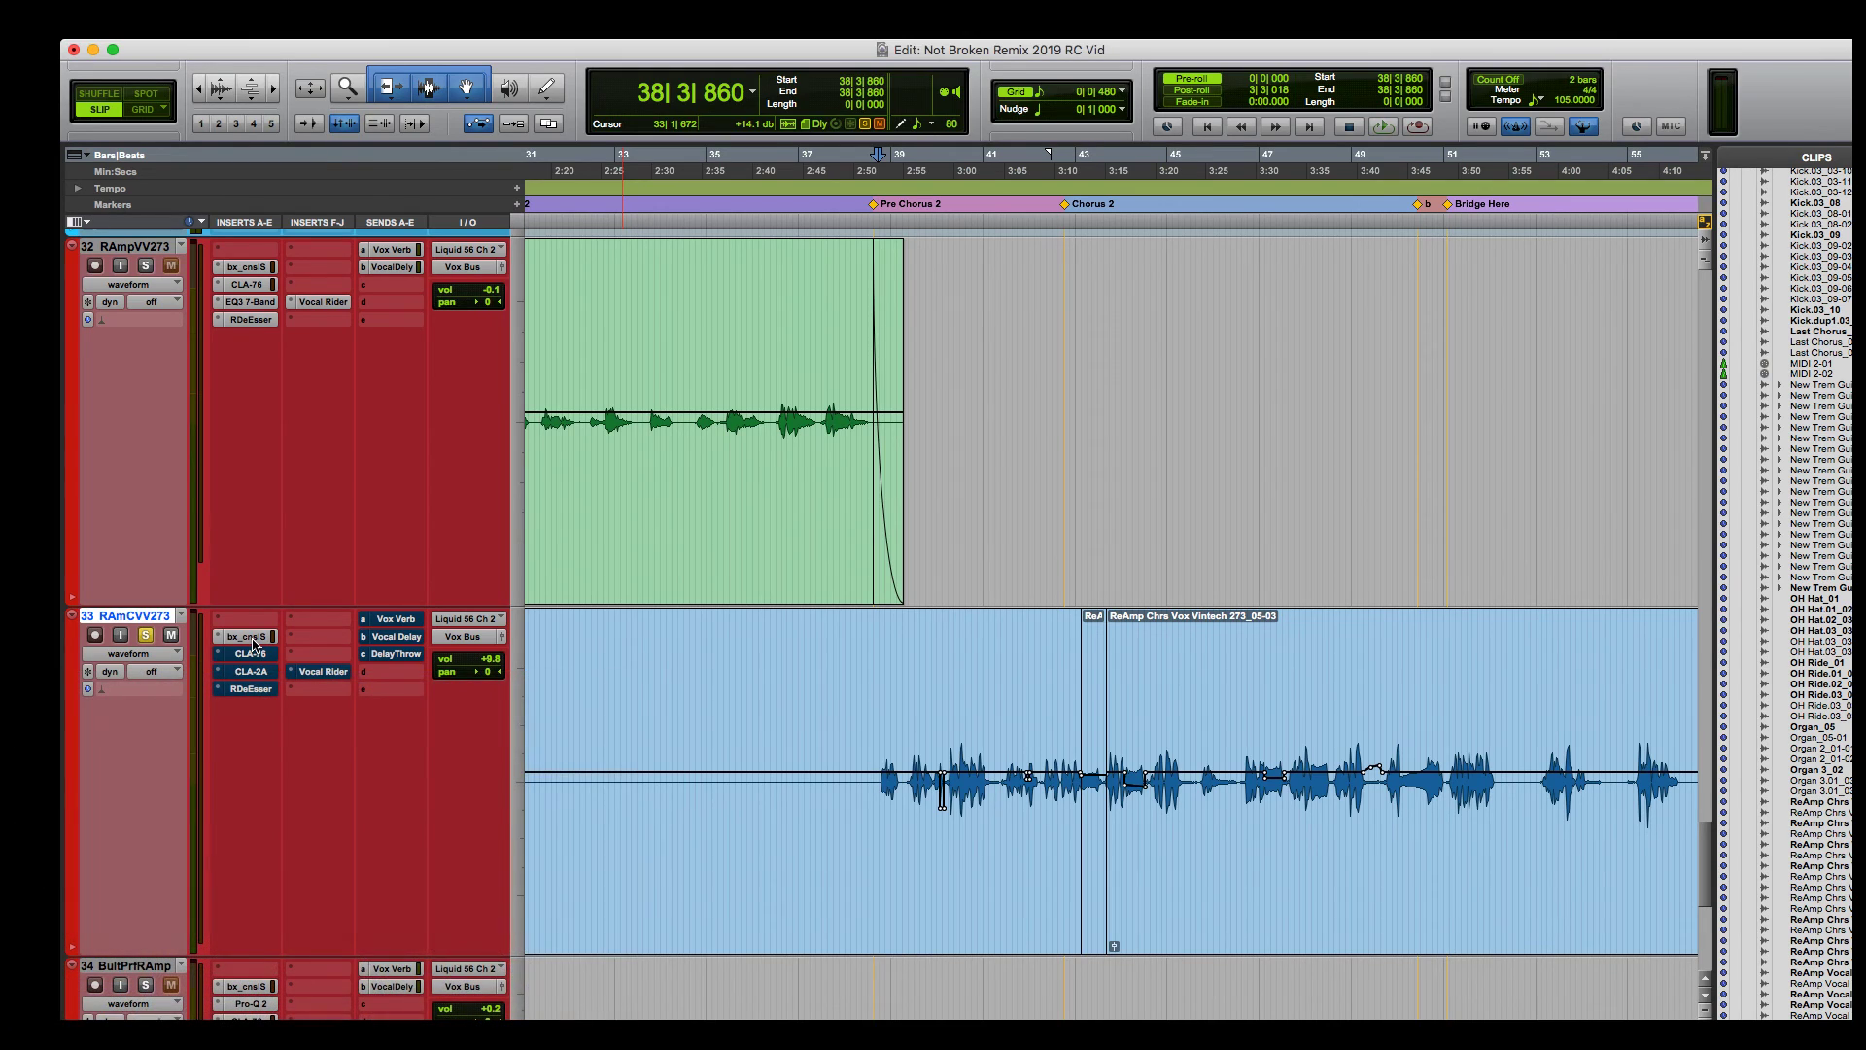
# Open the bx_console SSL 4000 E on the chorus vocal and examine its EQ settings while playing the soloed track.
pyautogui.click(253, 642)
pyautogui.moveTo(747, 119); pyautogui.dragTo(620, 121)
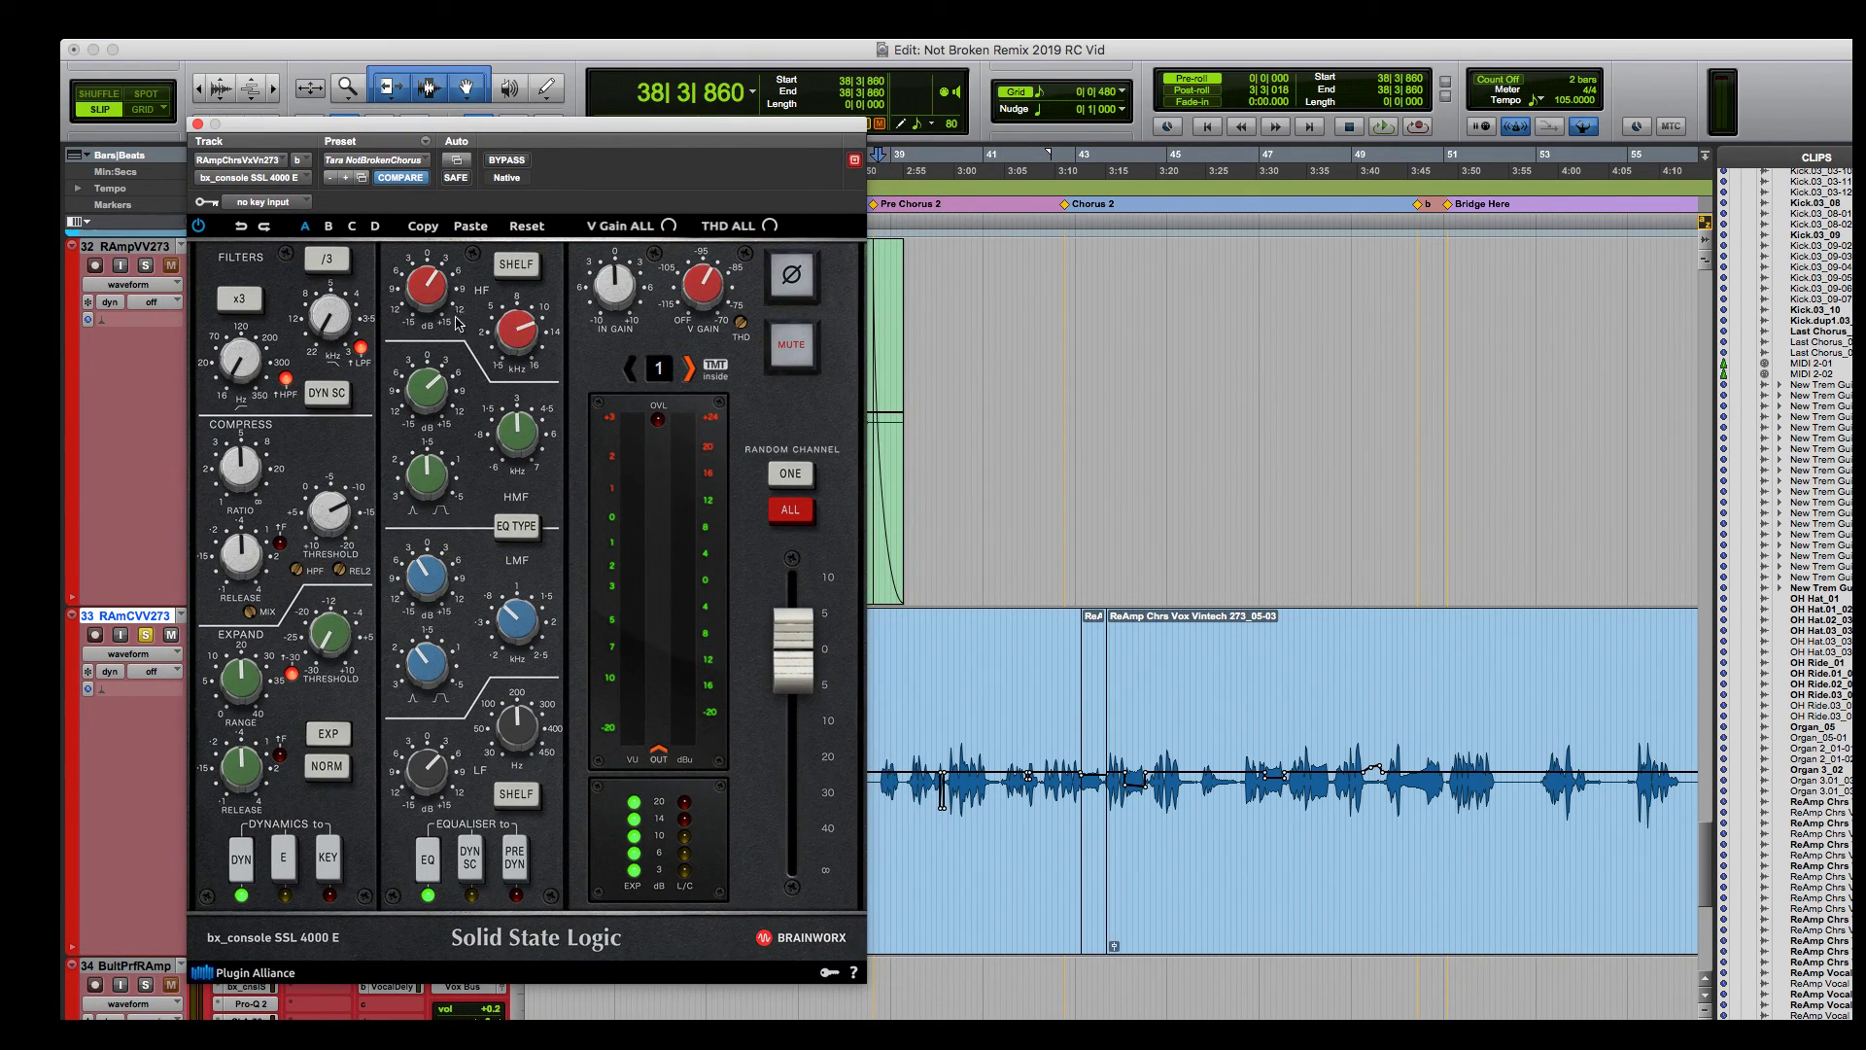
pyautogui.moveTo(509, 335)
pyautogui.press('space')
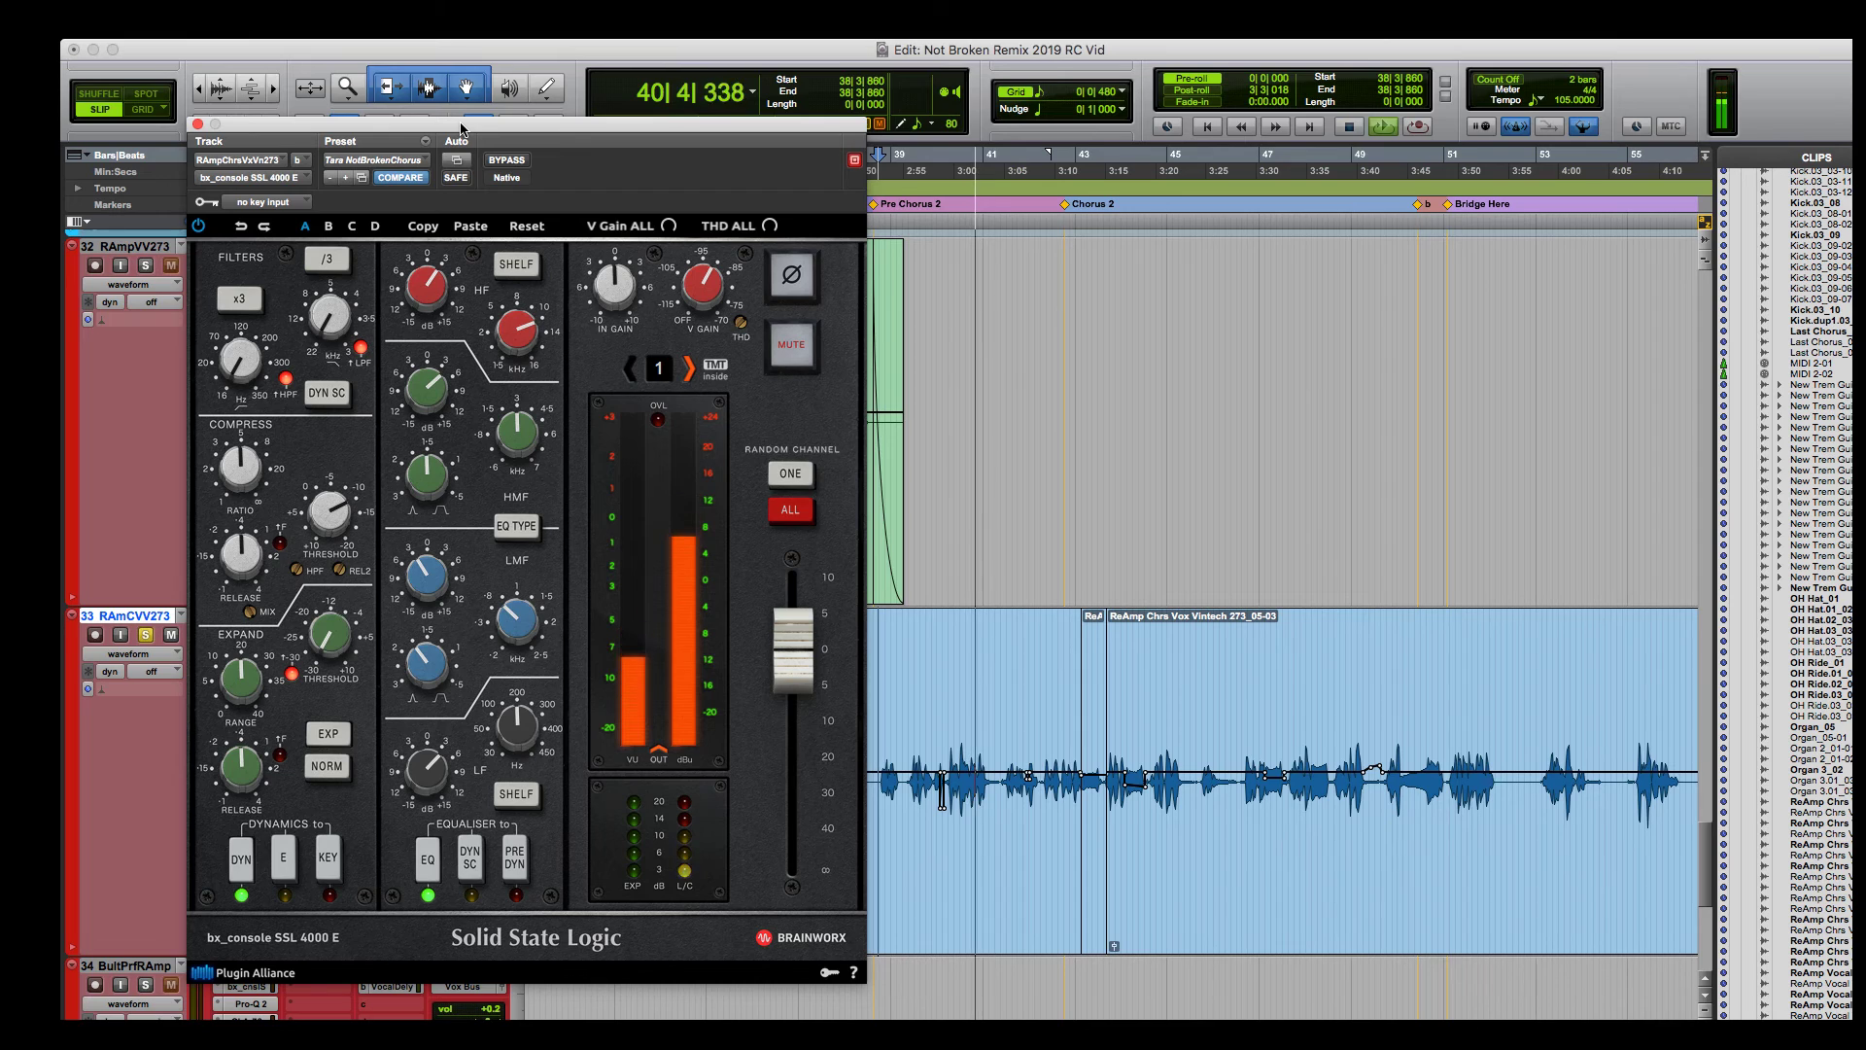
pyautogui.press('space')
# Unsolo the chorus vocal track and set its volume to +3.7 dB.
pyautogui.moveTo(462, 126); pyautogui.dragTo(971, 120)
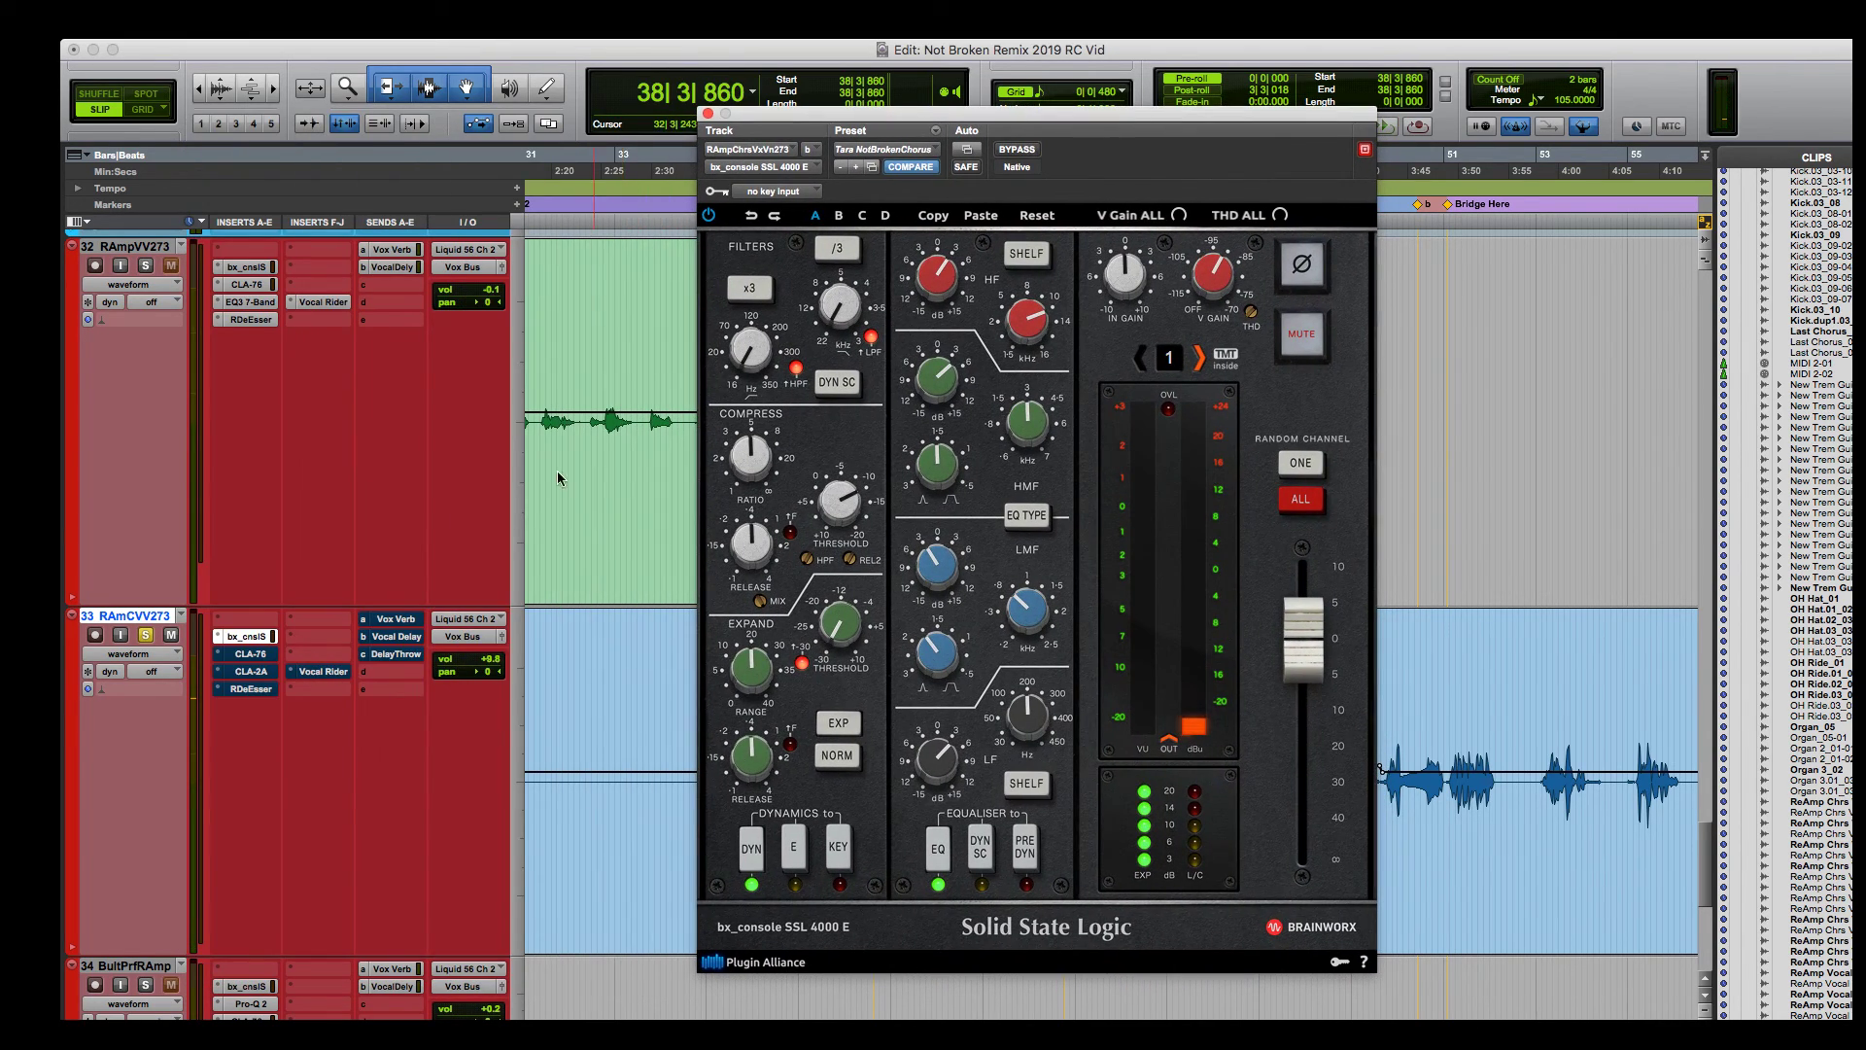
pyautogui.click(149, 639)
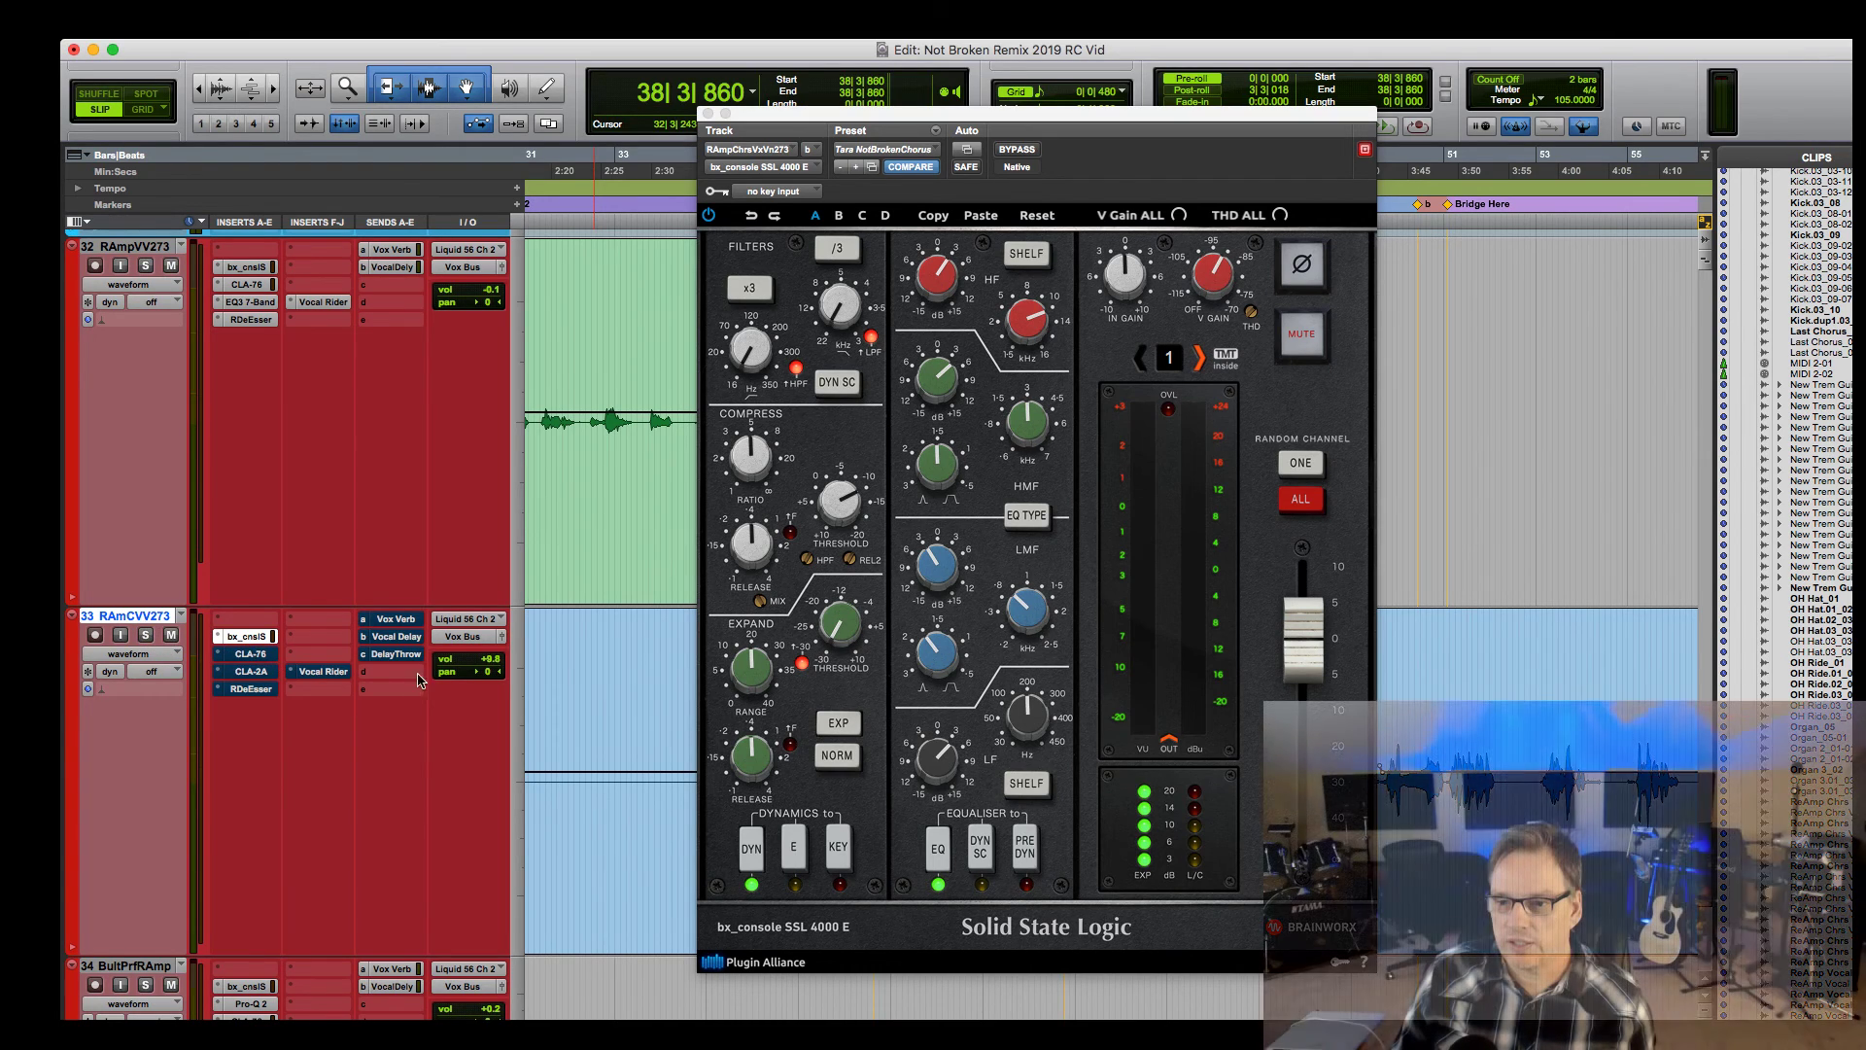
pyautogui.moveTo(472, 668); pyautogui.dragTo(467, 683)
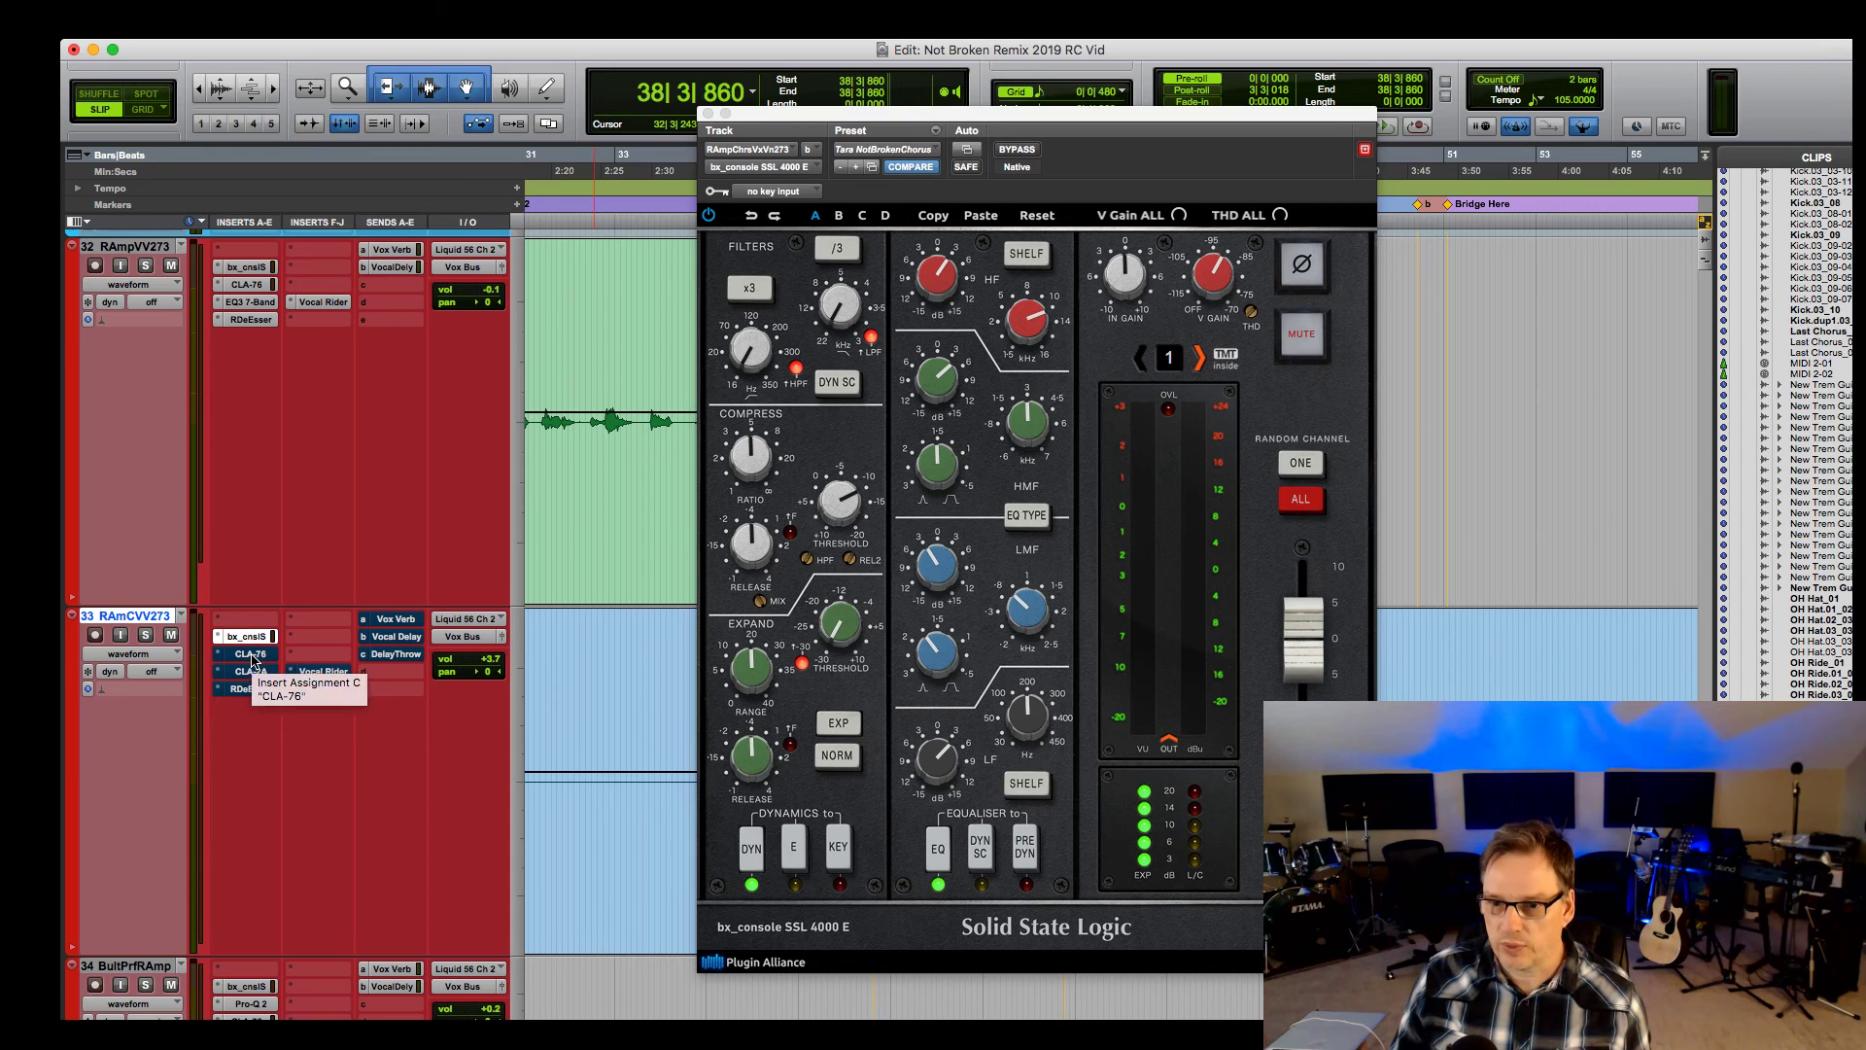
# Open the CLA-76 on the chorus vocal, compare it bypassed and engaged during playback, and leave it engaged.
pyautogui.click(252, 658)
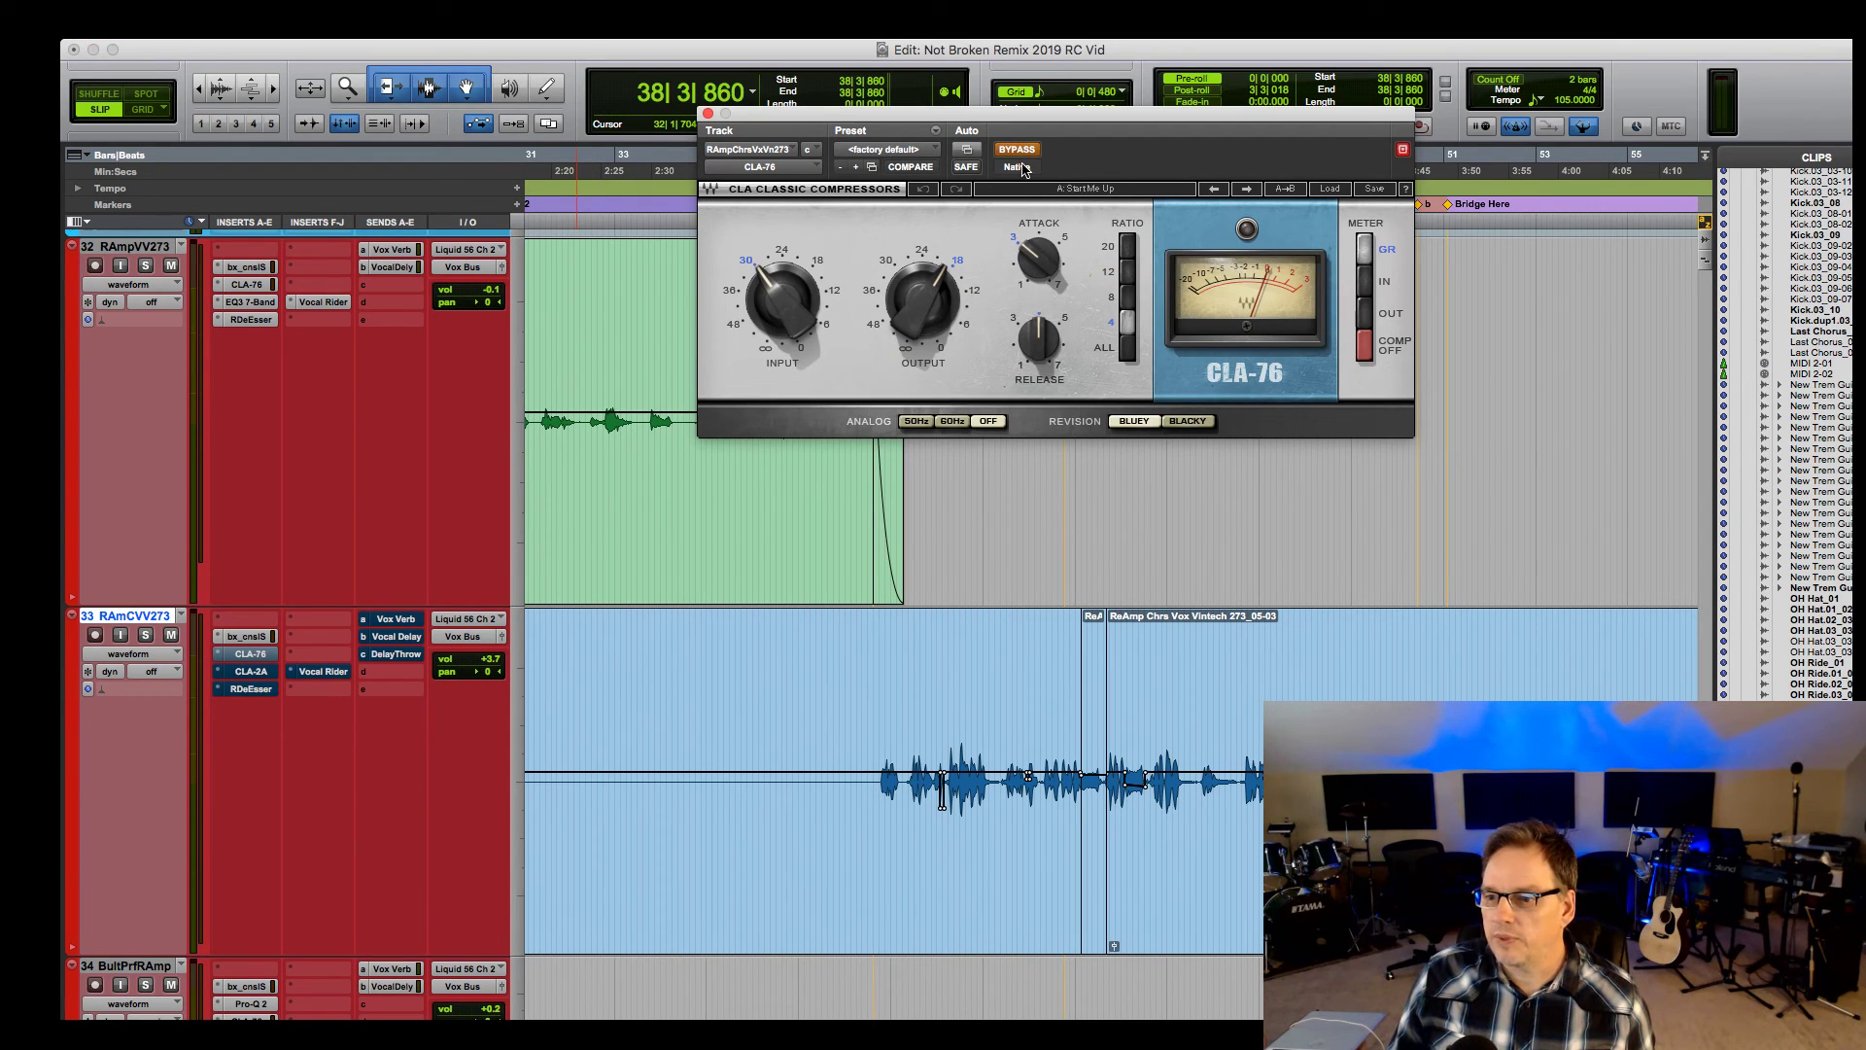
pyautogui.press('space')
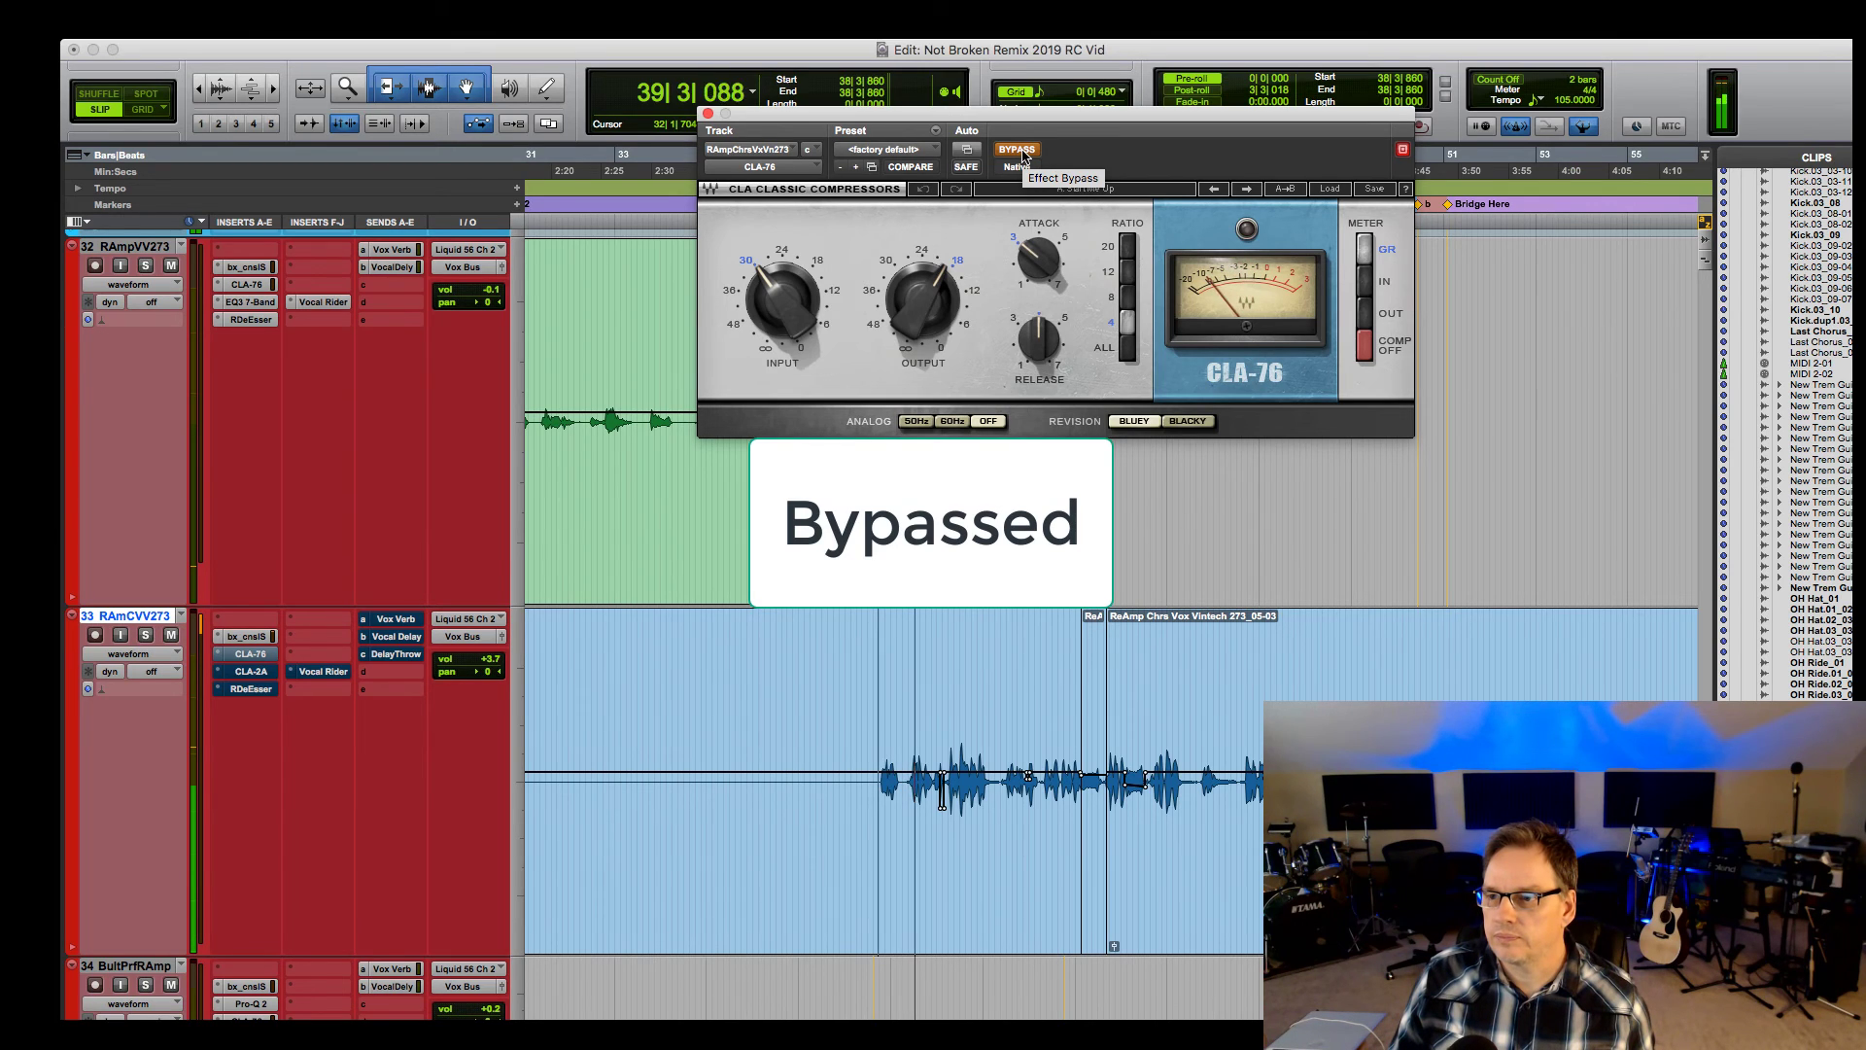
pyautogui.click(1017, 150)
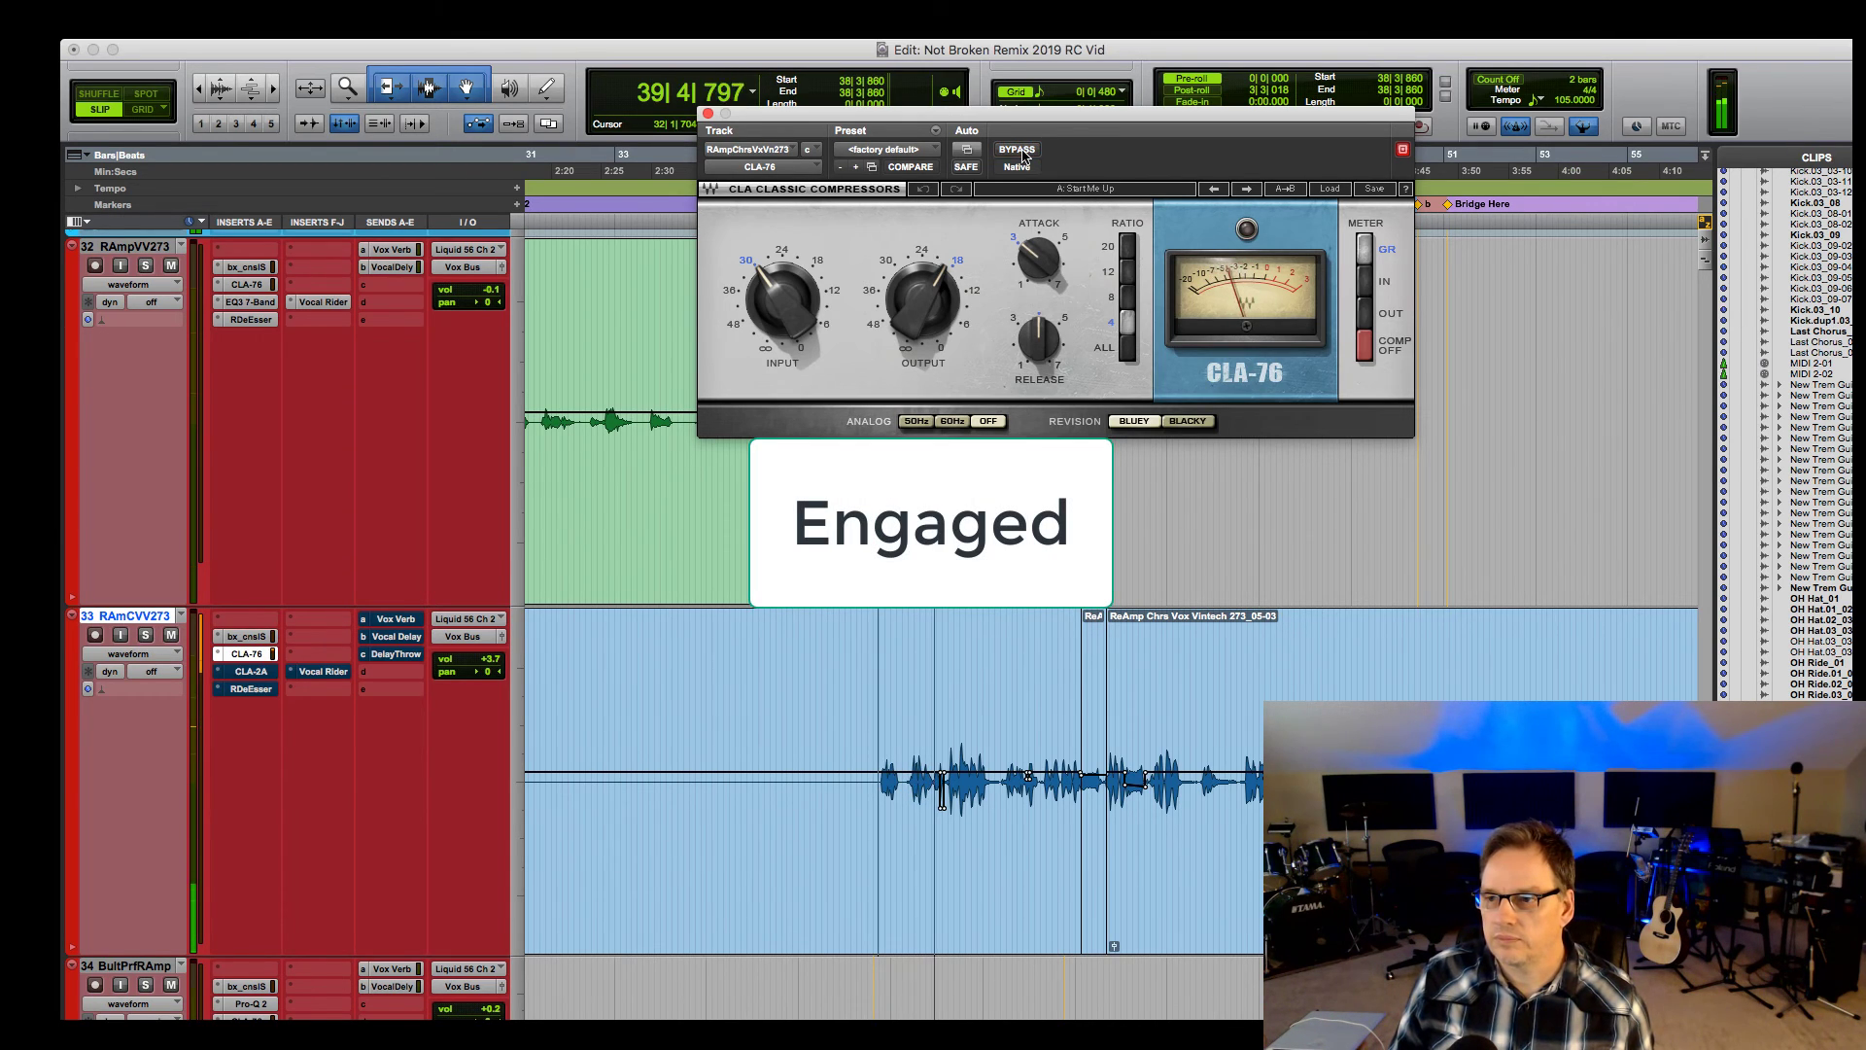
pyautogui.press('space')
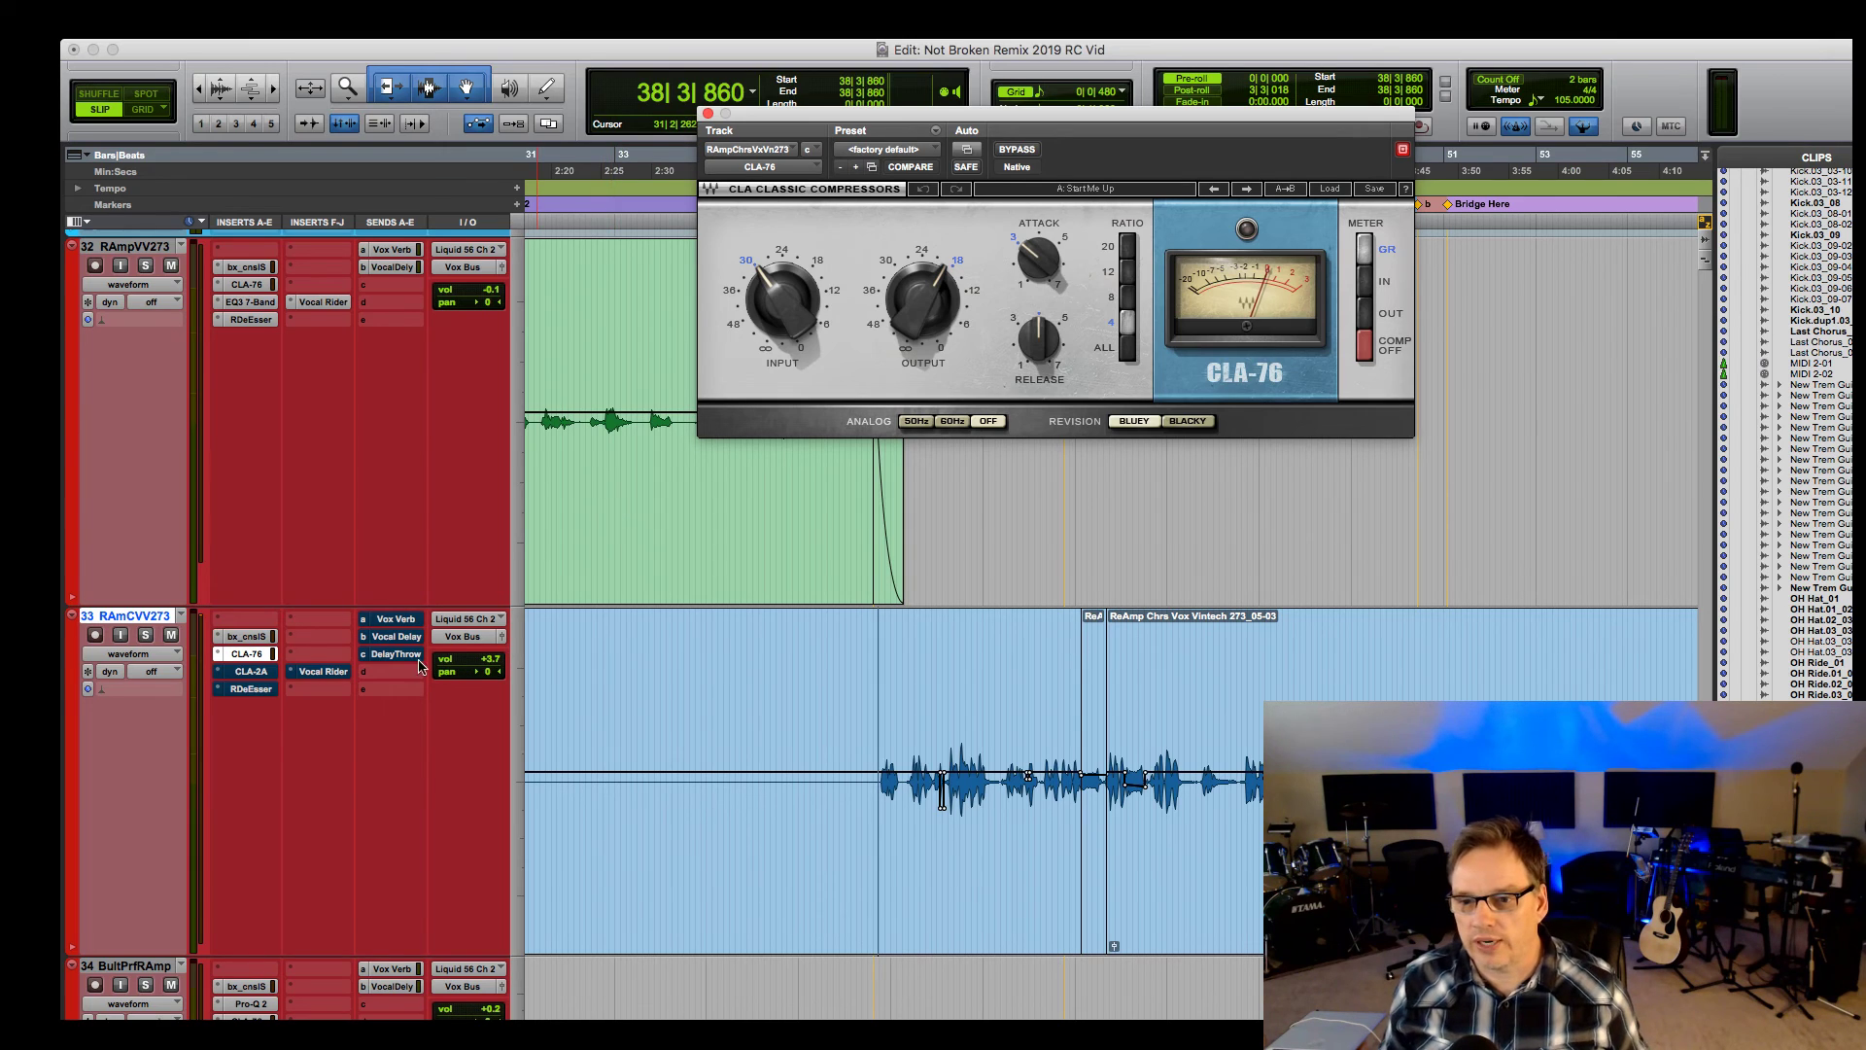
# Engage and open the CLA-2A on the chorus vocal, and compare it bypassed and engaged during playback.
pyautogui.keyDown('super'); pyautogui.click(266, 675); pyautogui.keyUp('super')
pyautogui.click(264, 677)
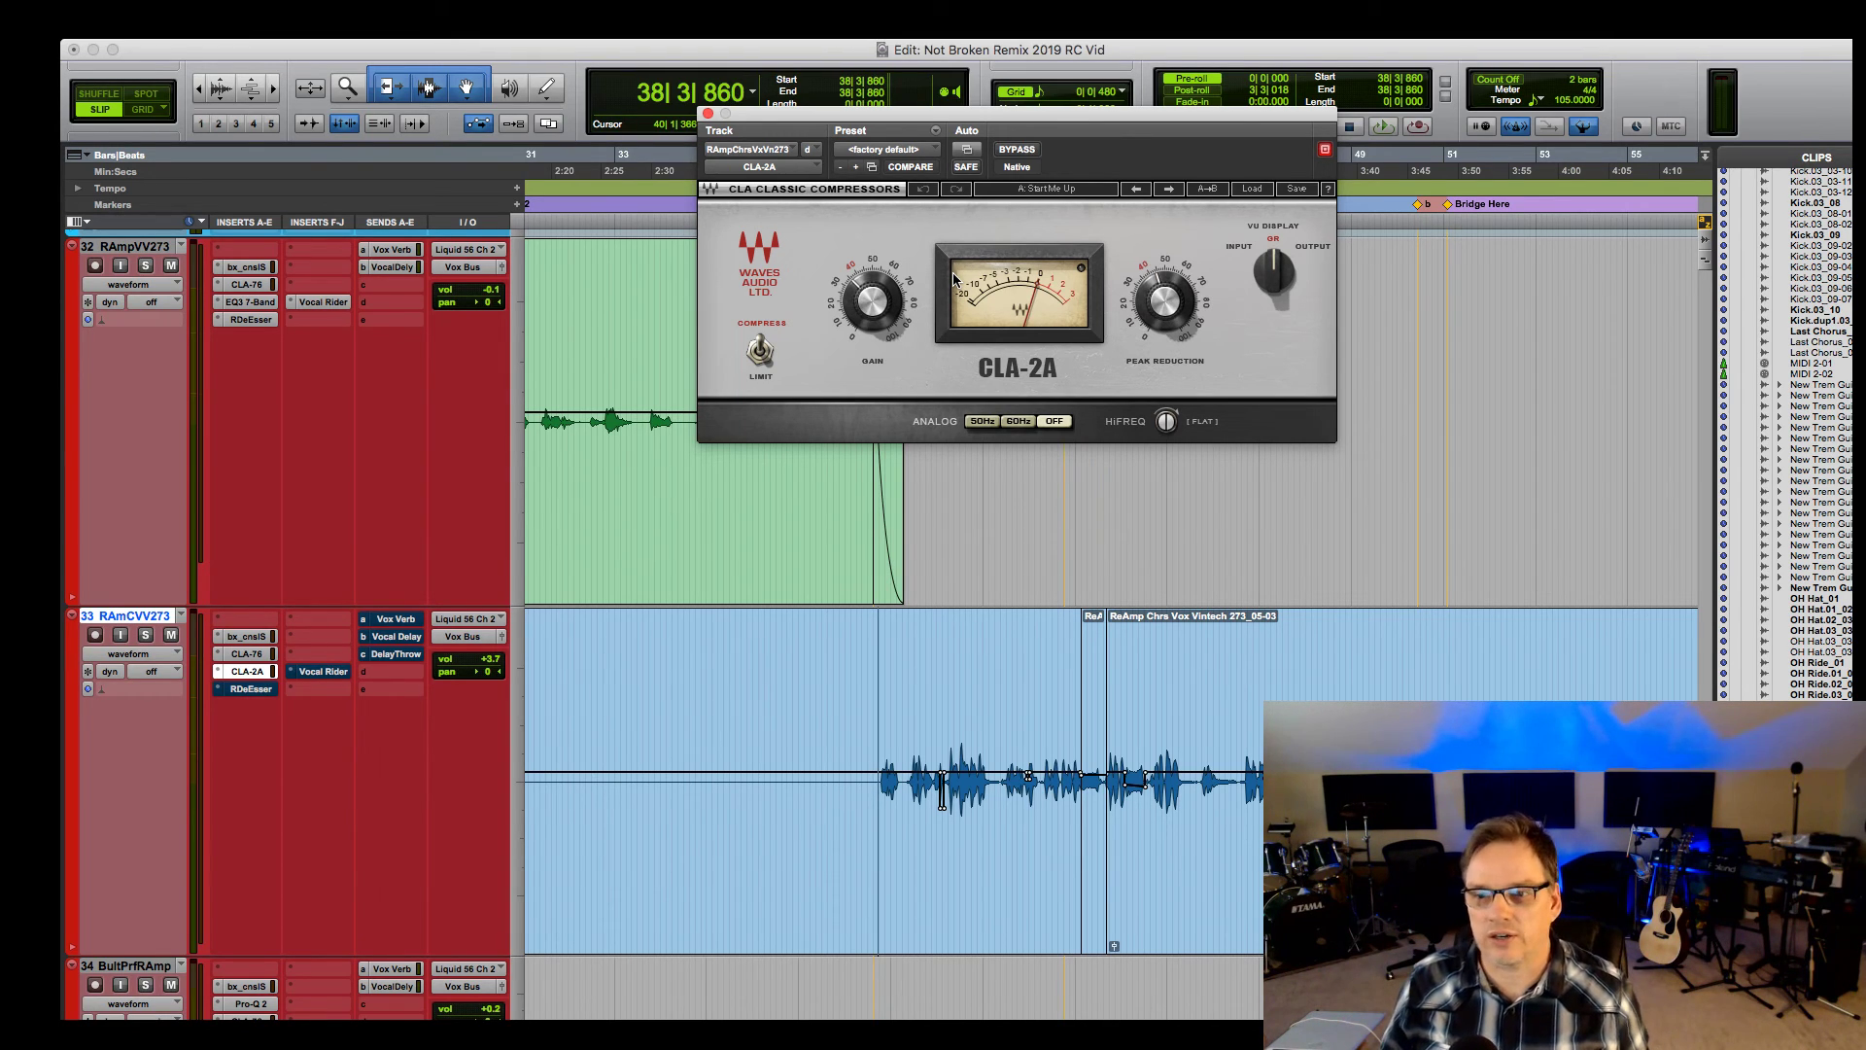
pyautogui.moveTo(855, 309); pyautogui.dragTo(860, 309)
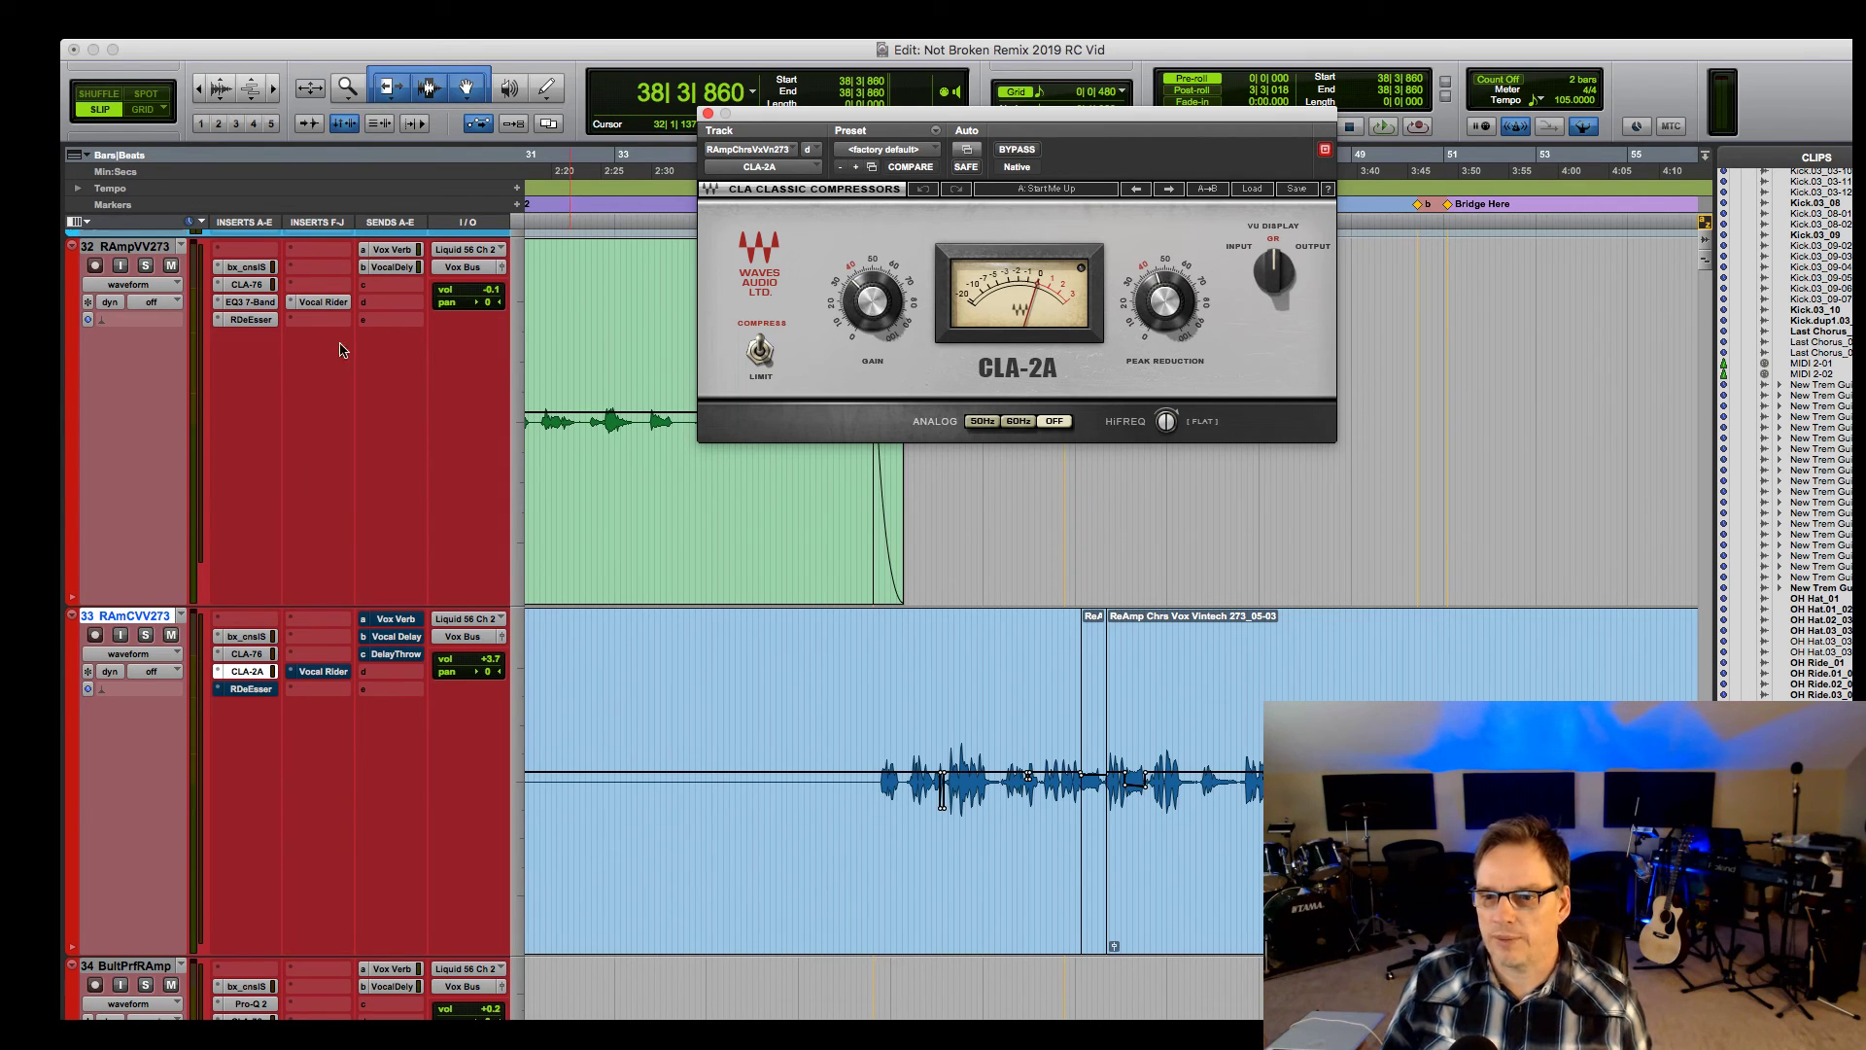
pyautogui.click(1032, 153)
pyautogui.press('space')
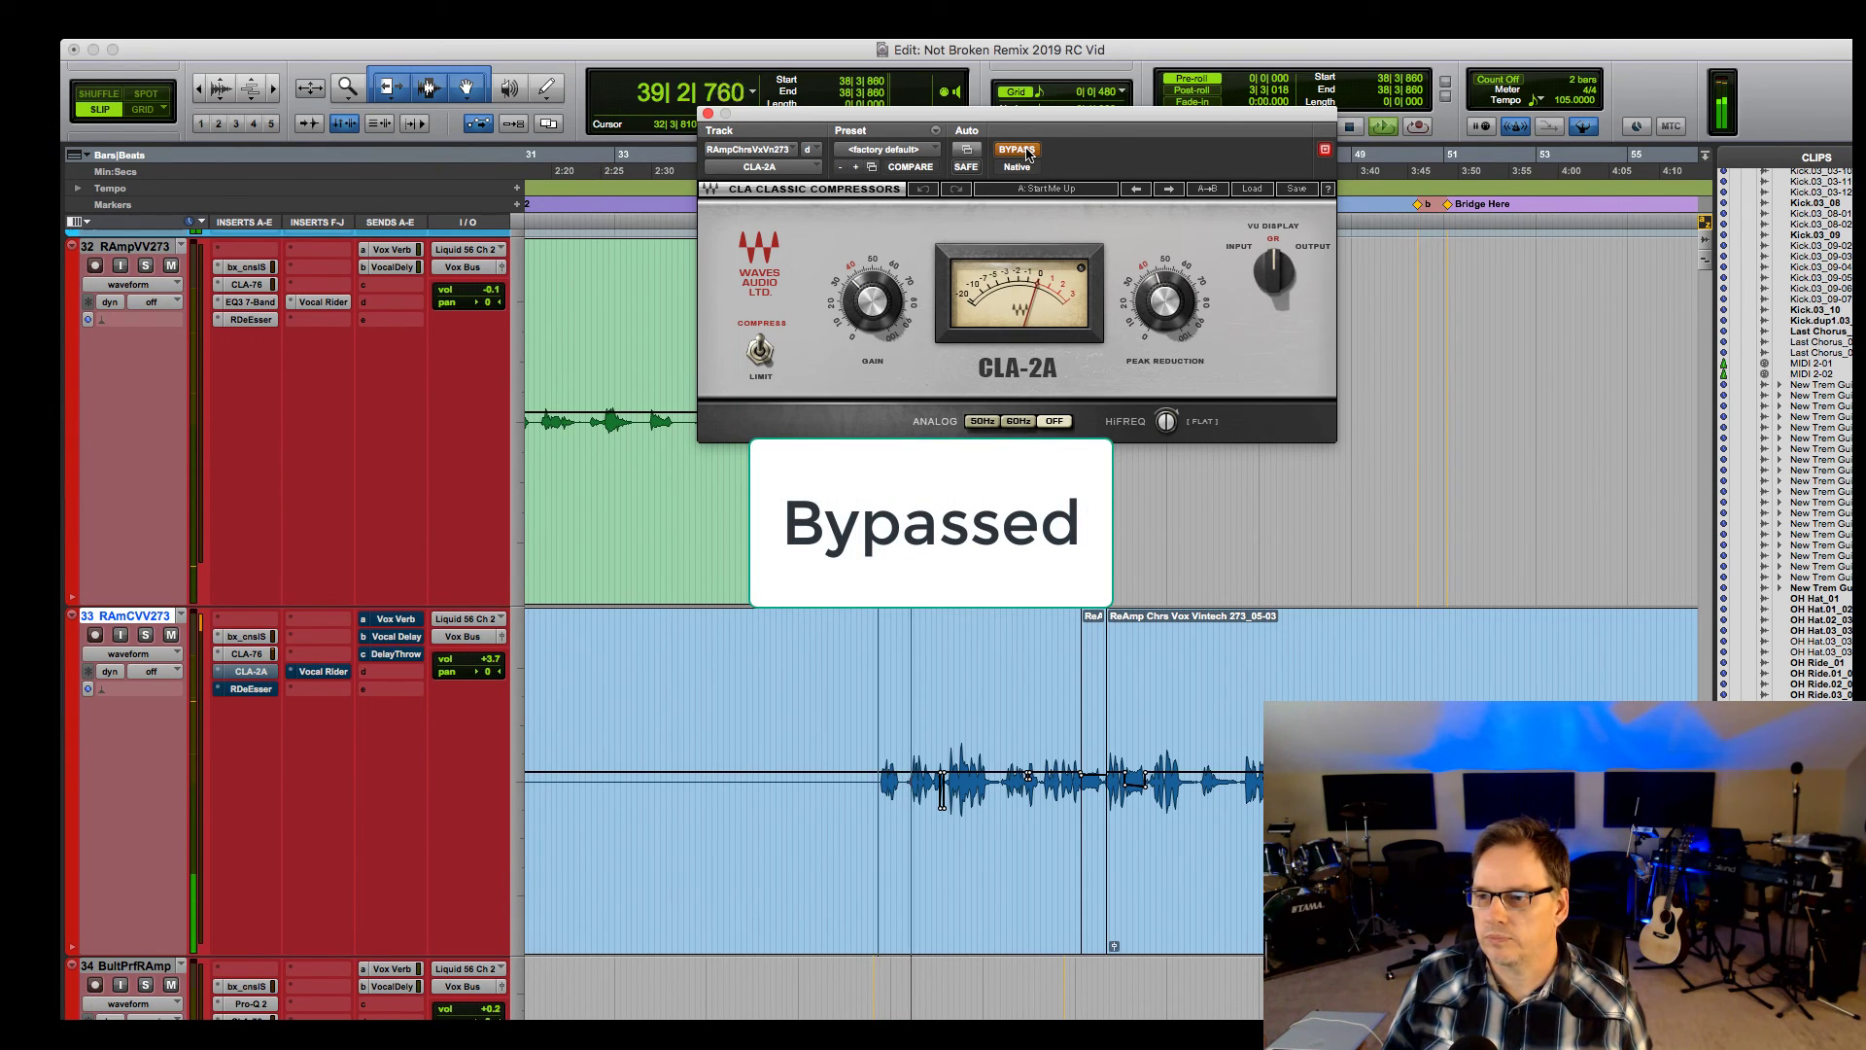
pyautogui.click(1029, 154)
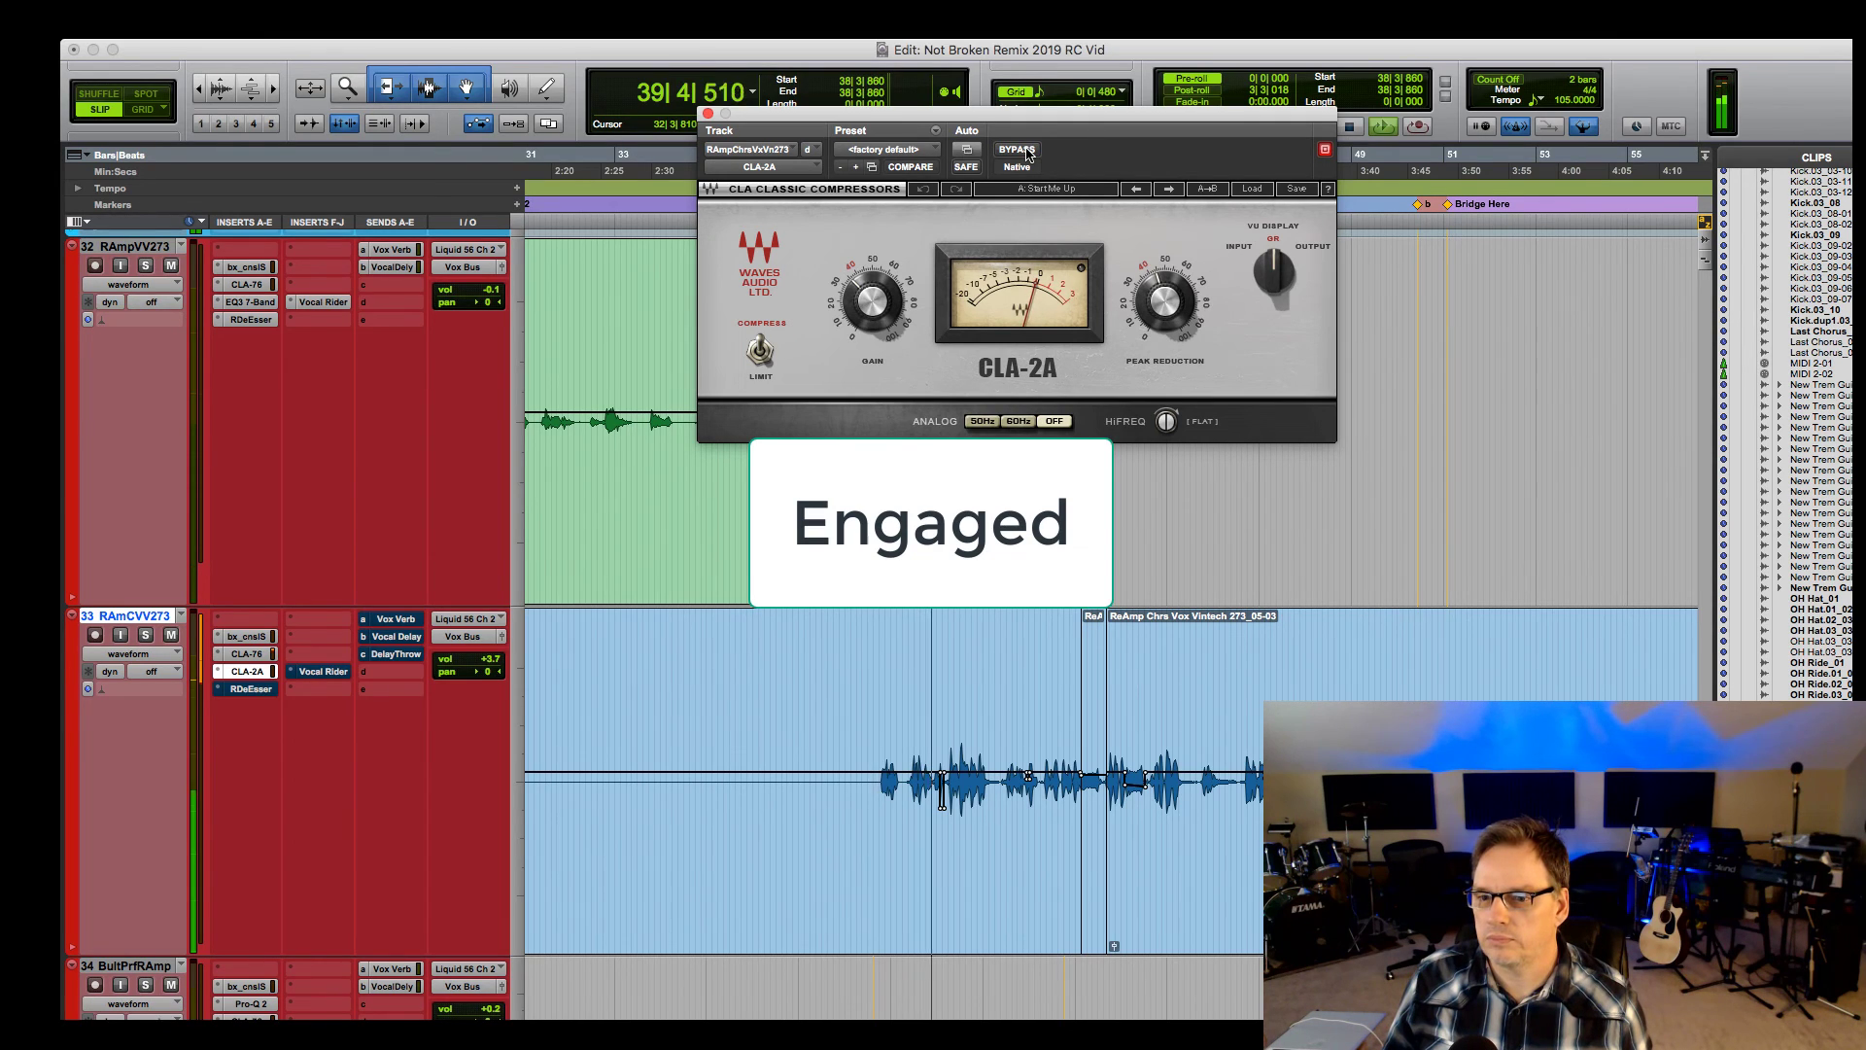
pyautogui.press('space')
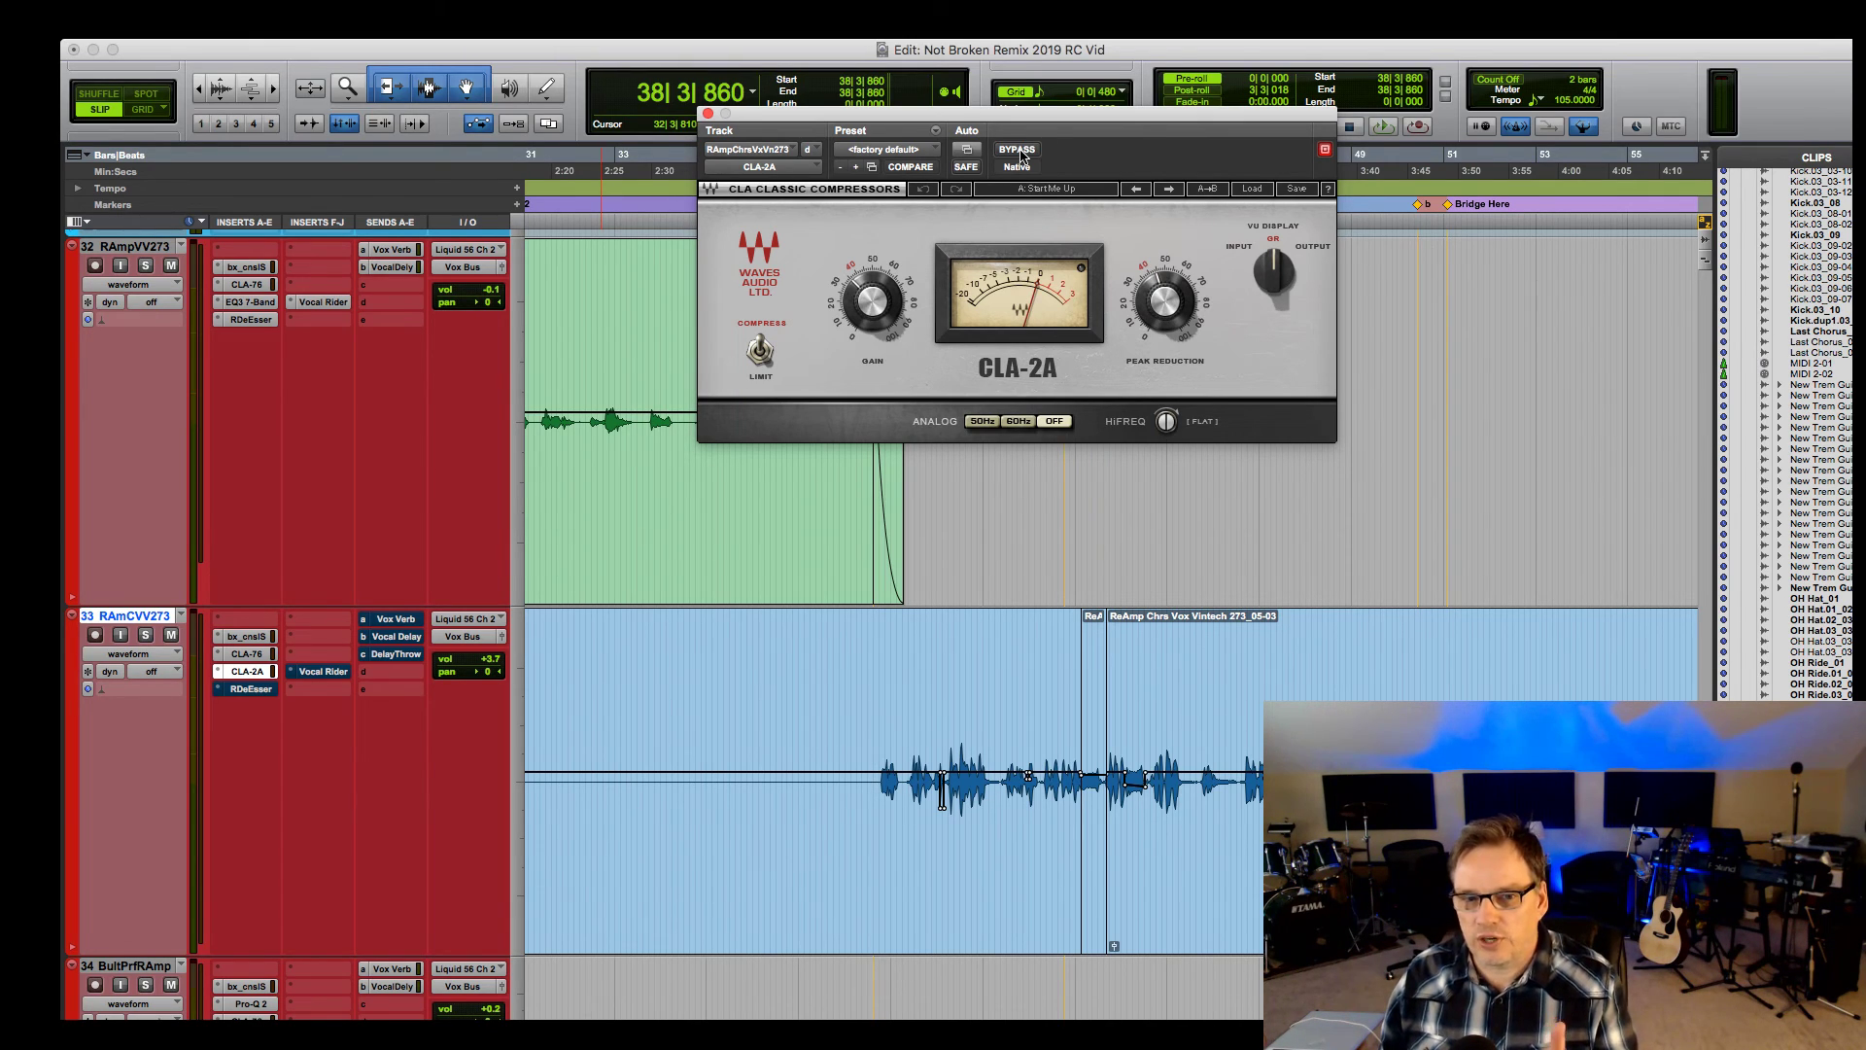
# Replay the chorus vocal from 38|3|860, compare the CLA-2A engaged and bypassed again, leave it engaged, and close its window.
pyautogui.press('space')
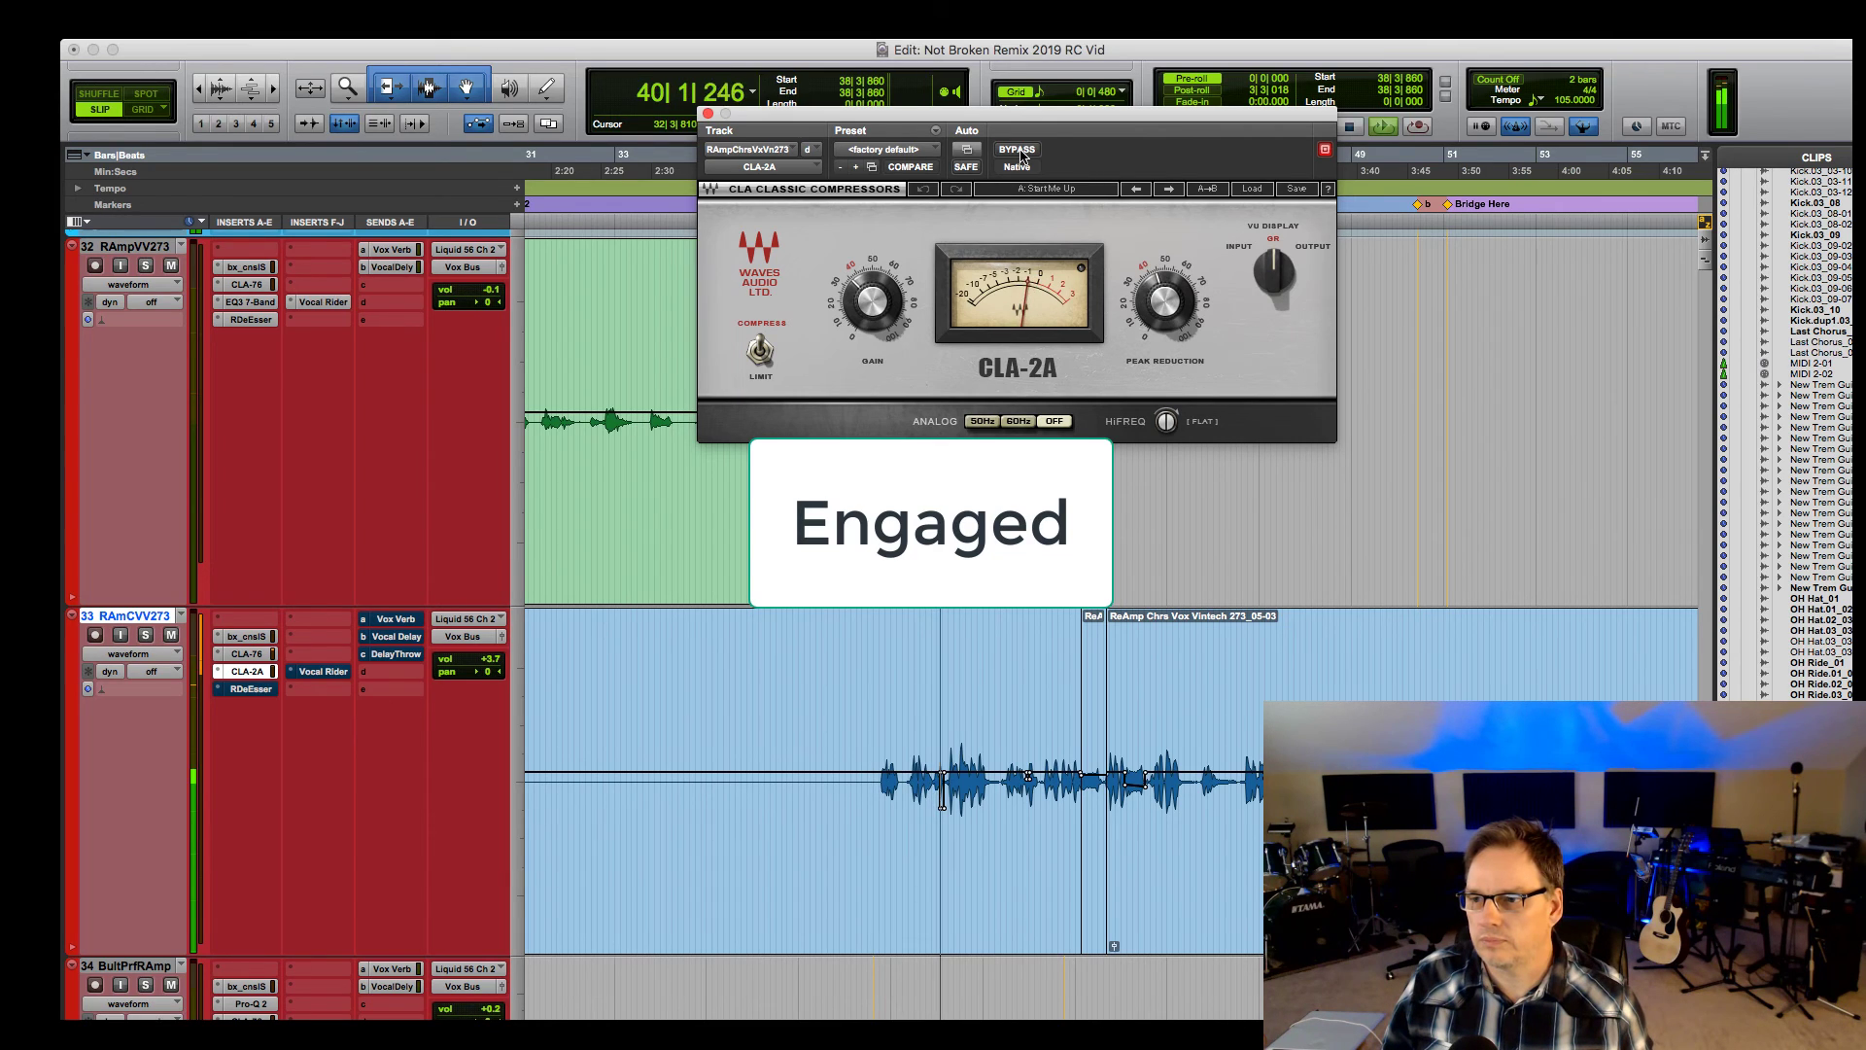
pyautogui.click(1017, 150)
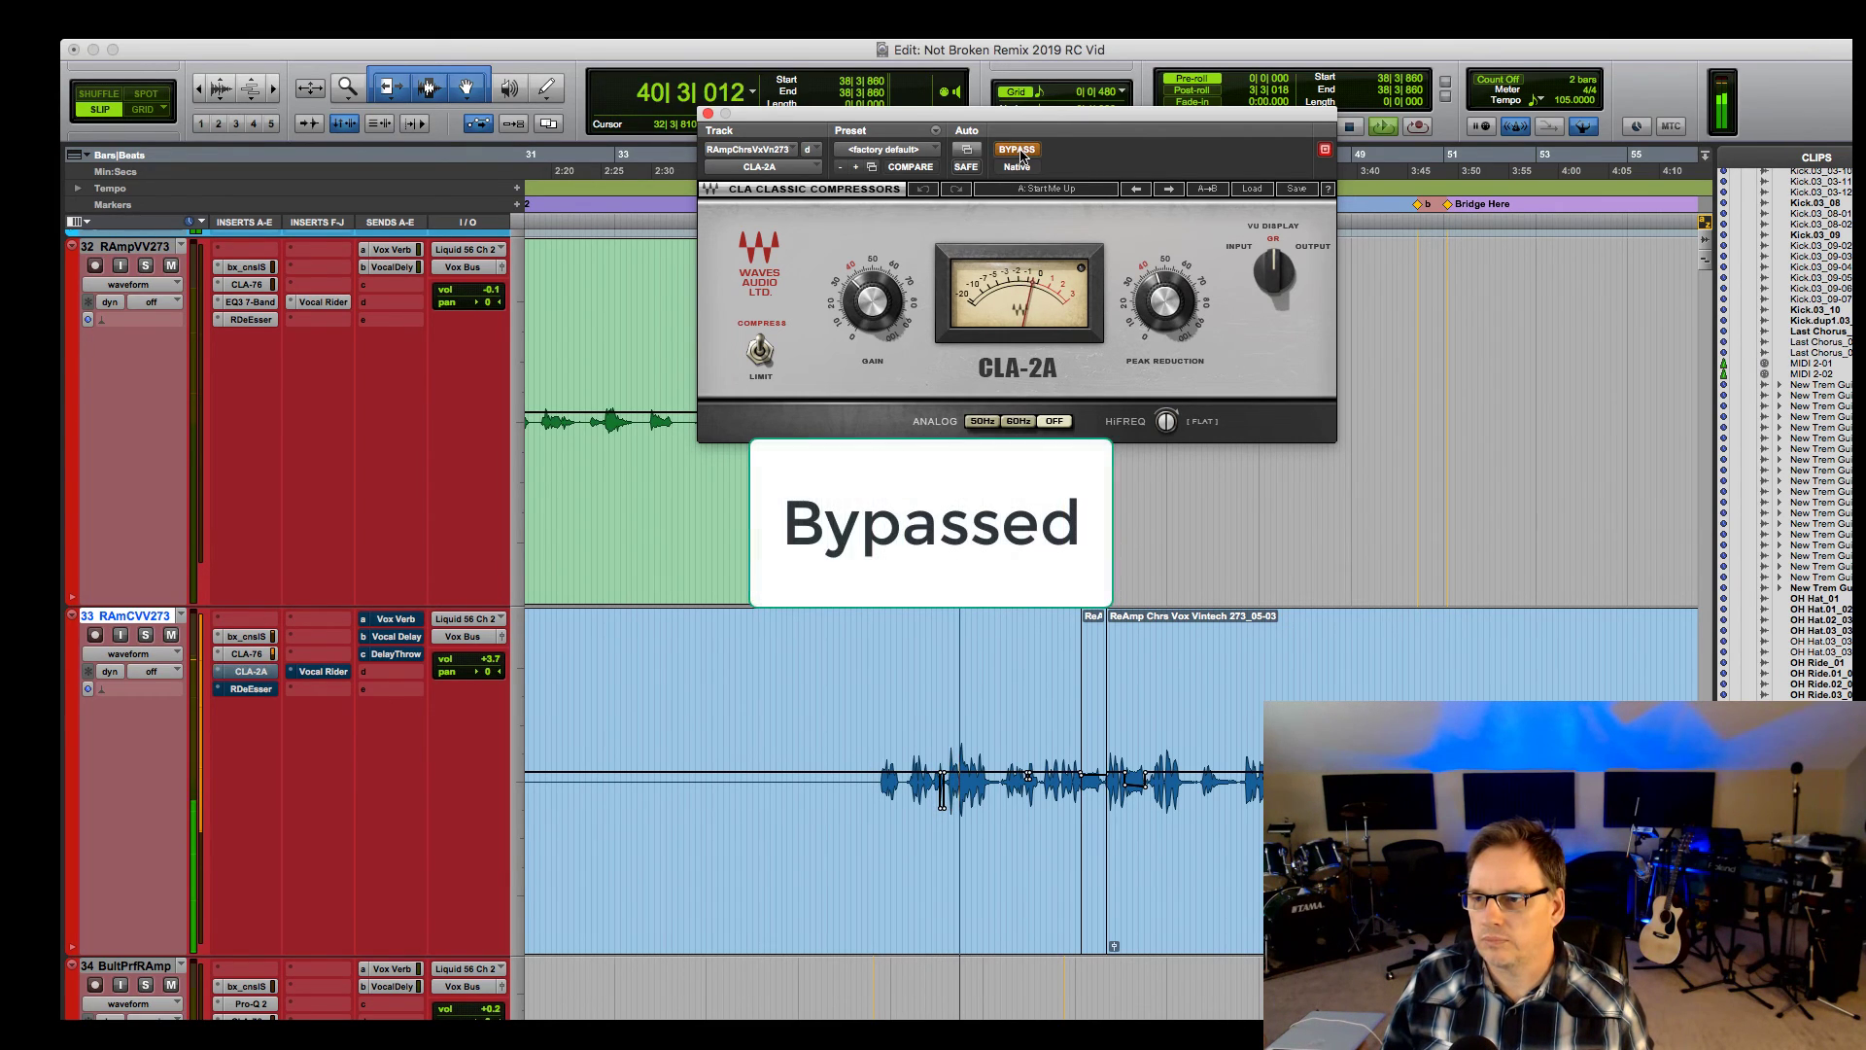
pyautogui.click(1018, 152)
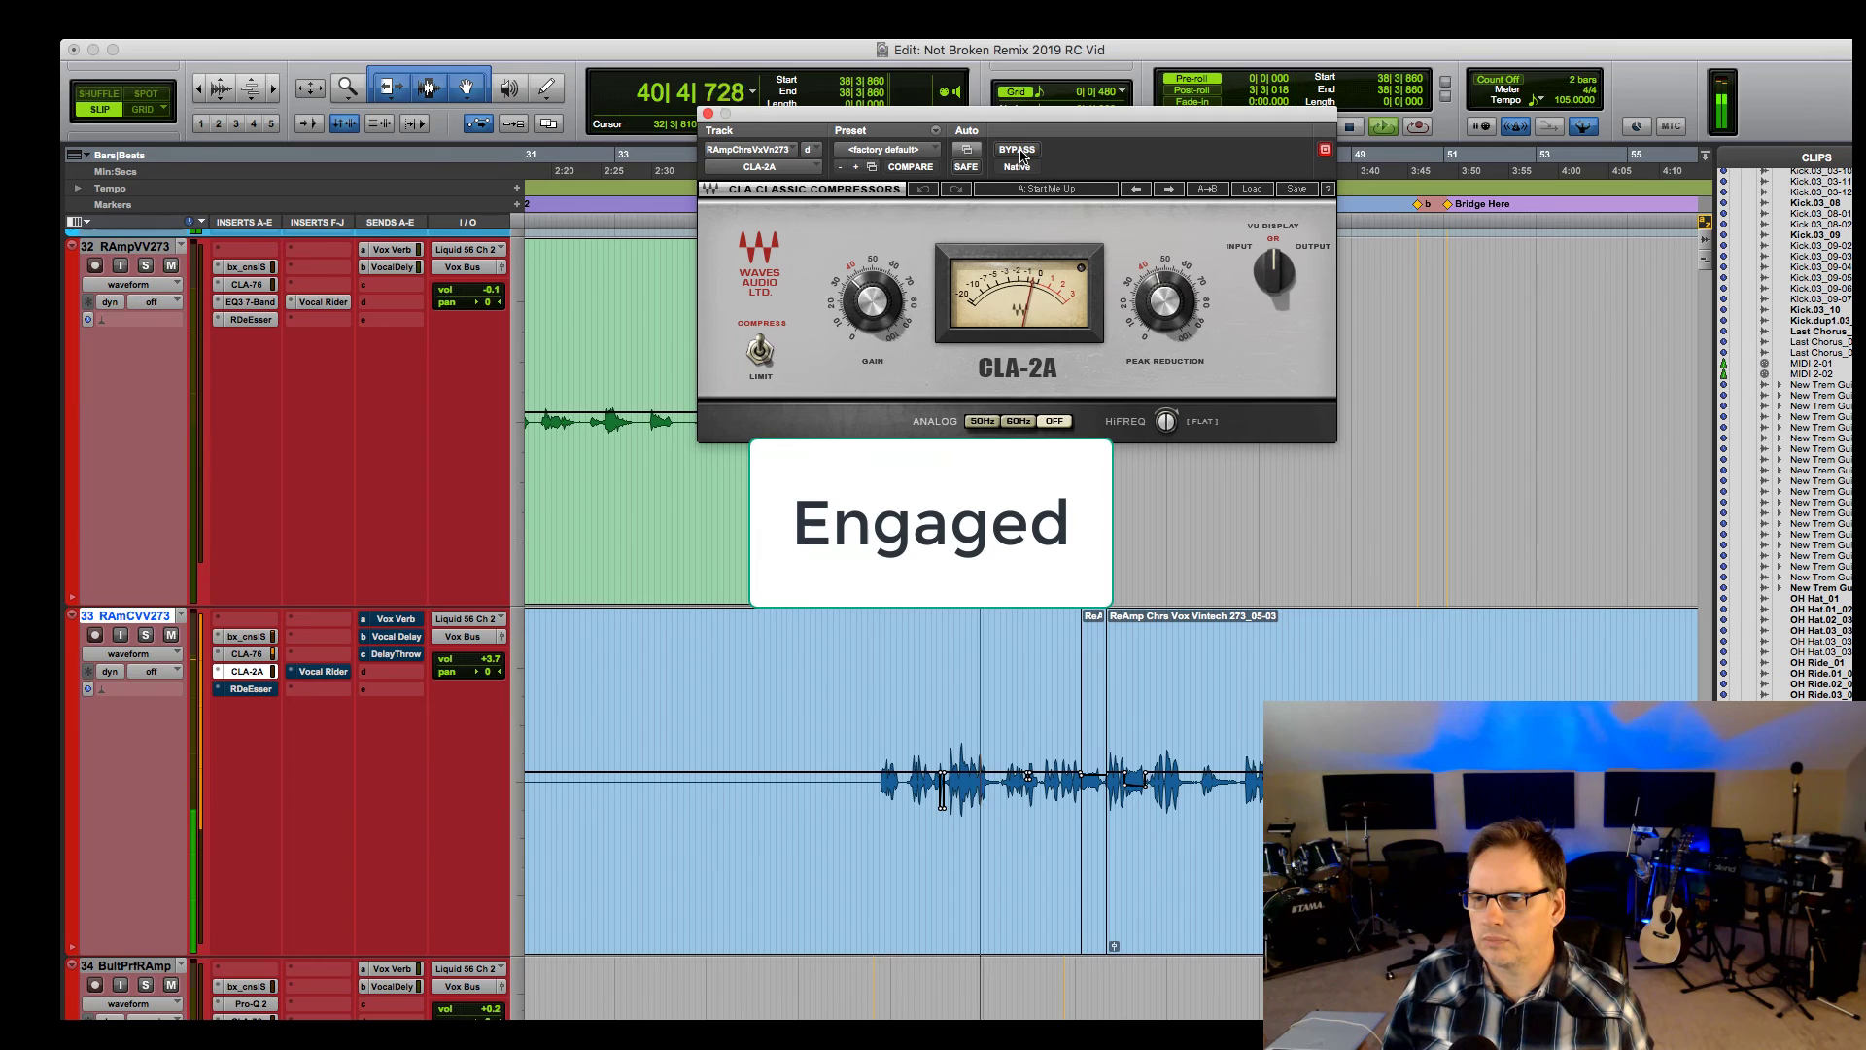
pyautogui.click(709, 115)
pyautogui.press('space')
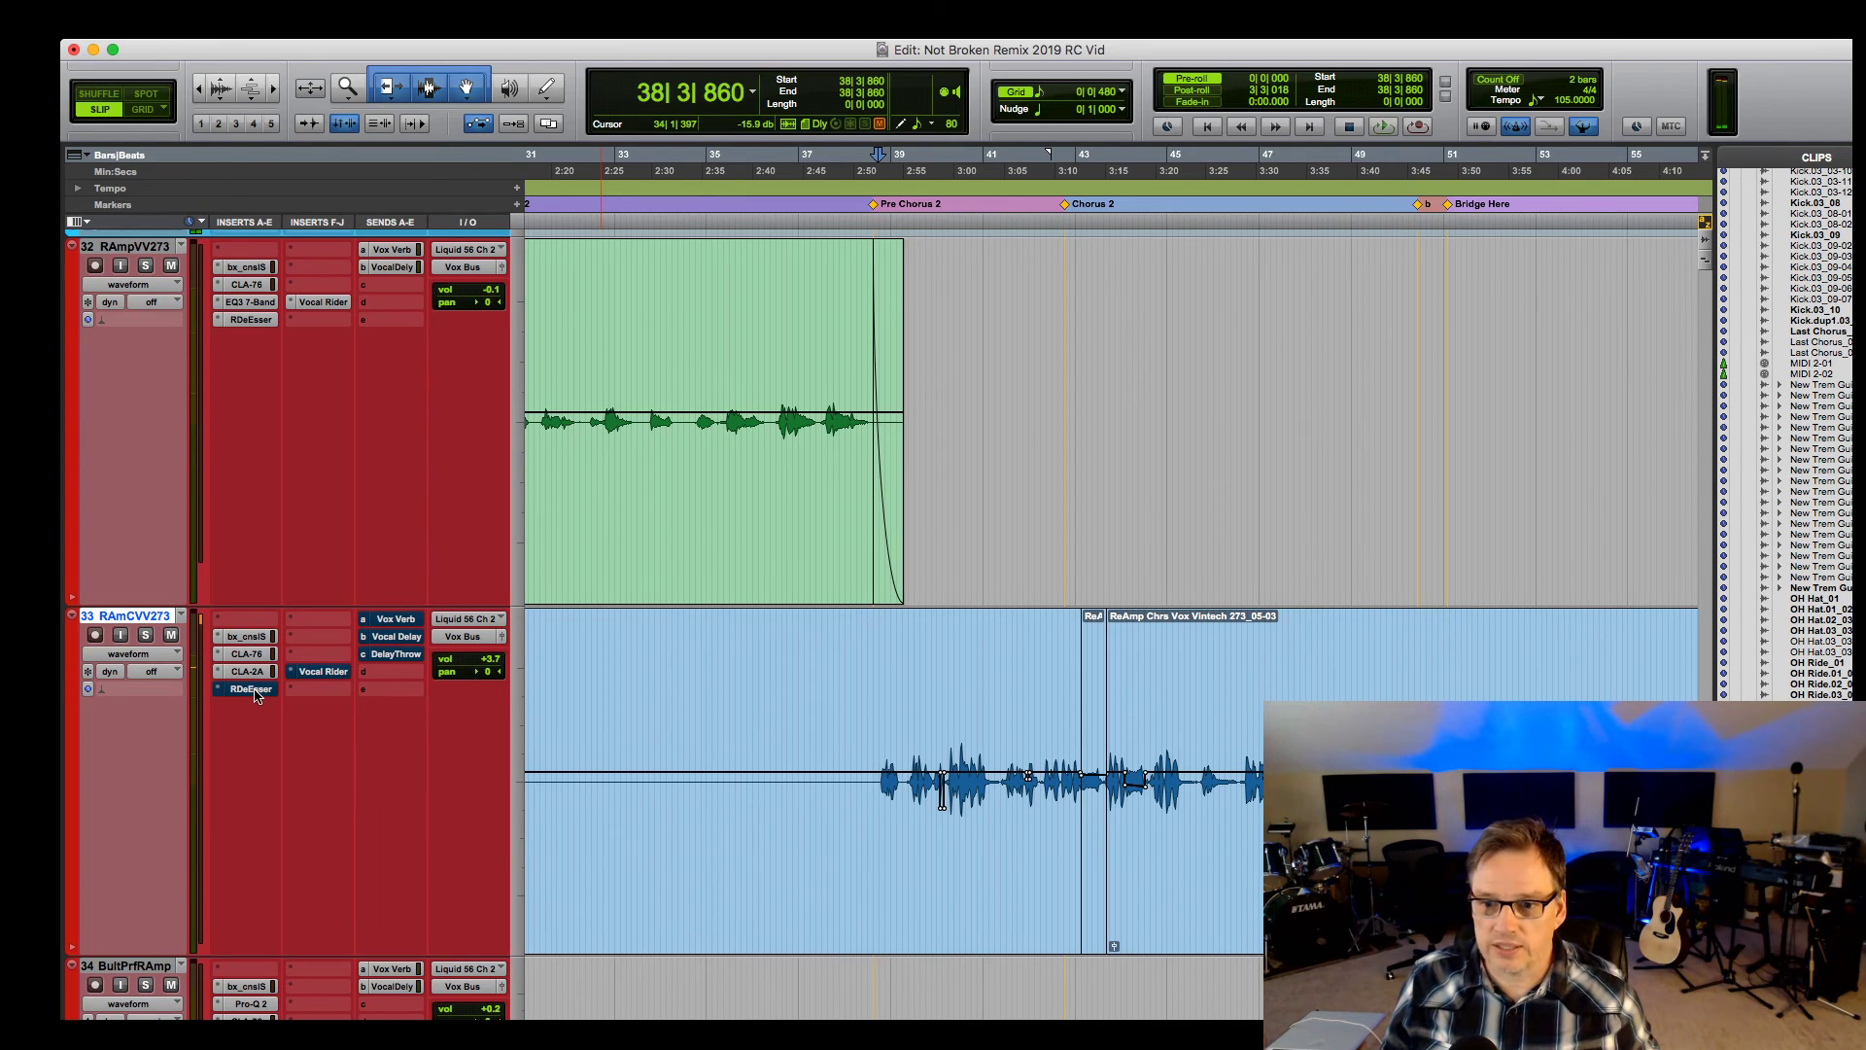
# Engage the RDeEsser on the chorus vocal, examine its settings, and audition it in the mix.
pyautogui.keyDown('super'); pyautogui.click(257, 694); pyautogui.keyUp('super')
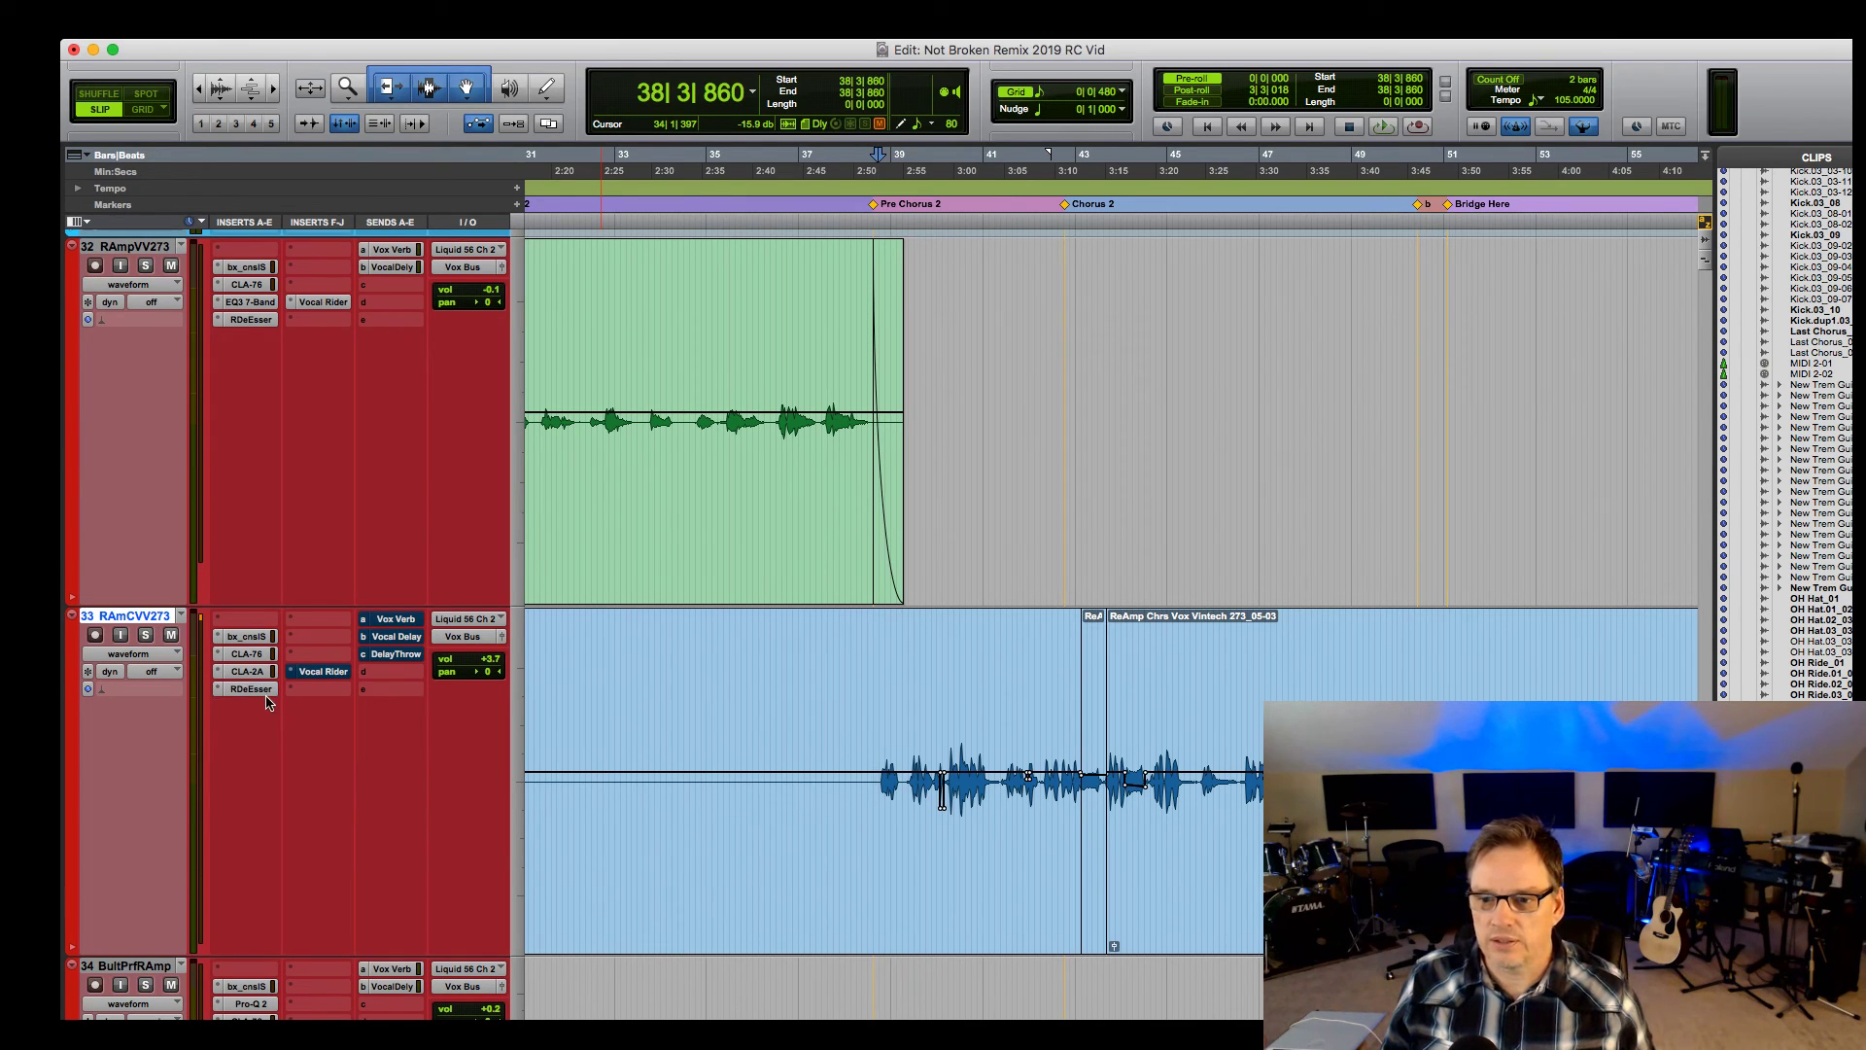
pyautogui.click(255, 690)
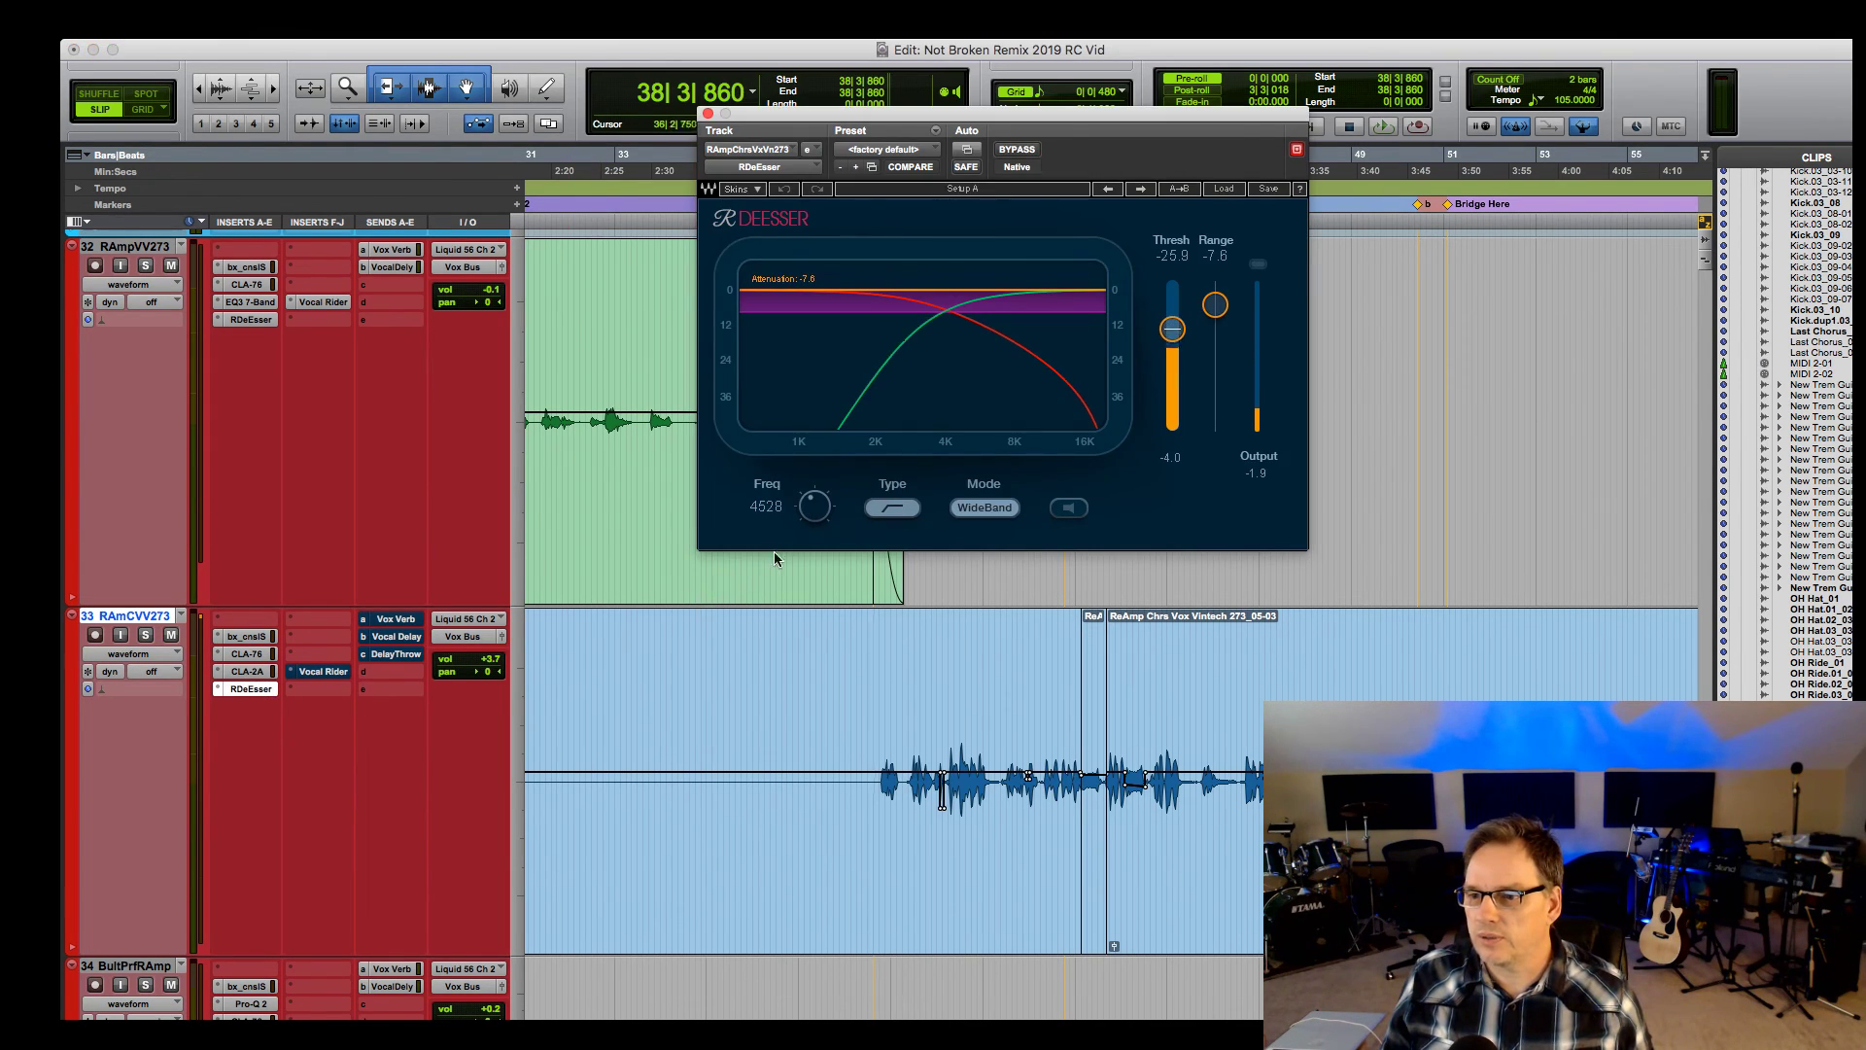
pyautogui.press('space')
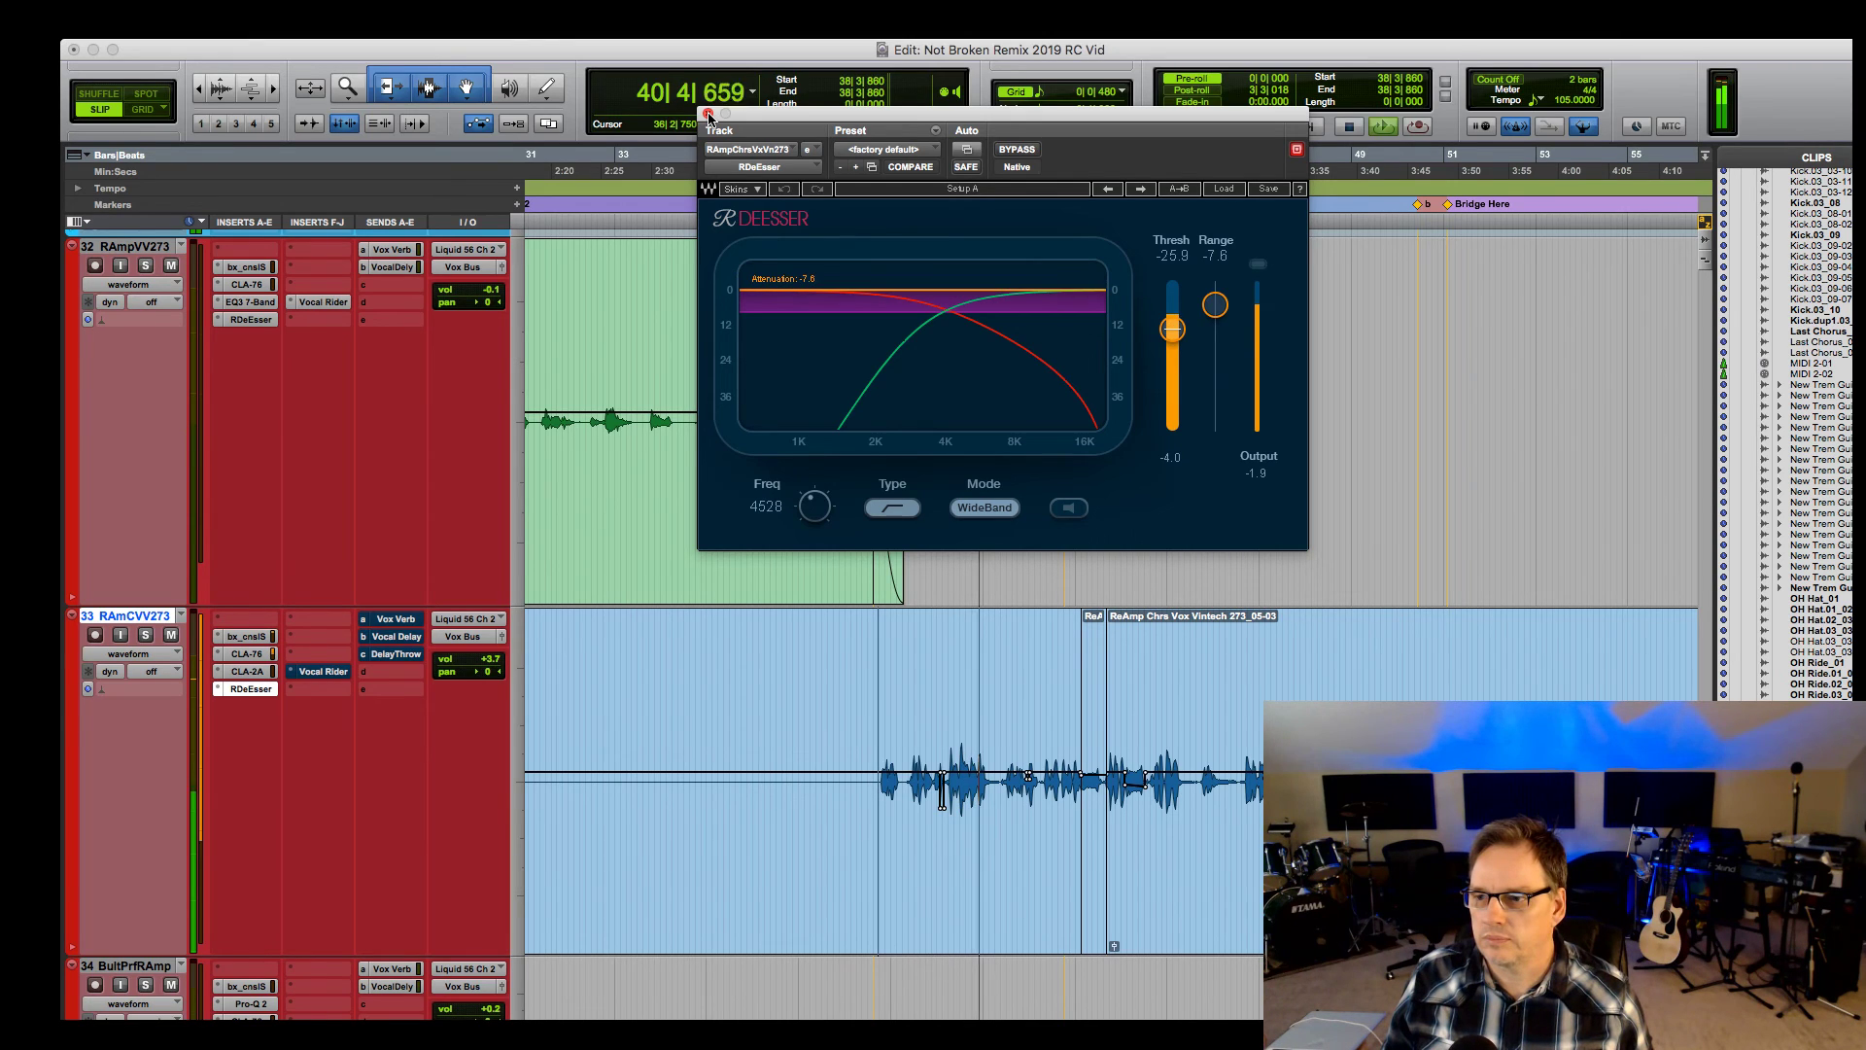
pyautogui.click(708, 115)
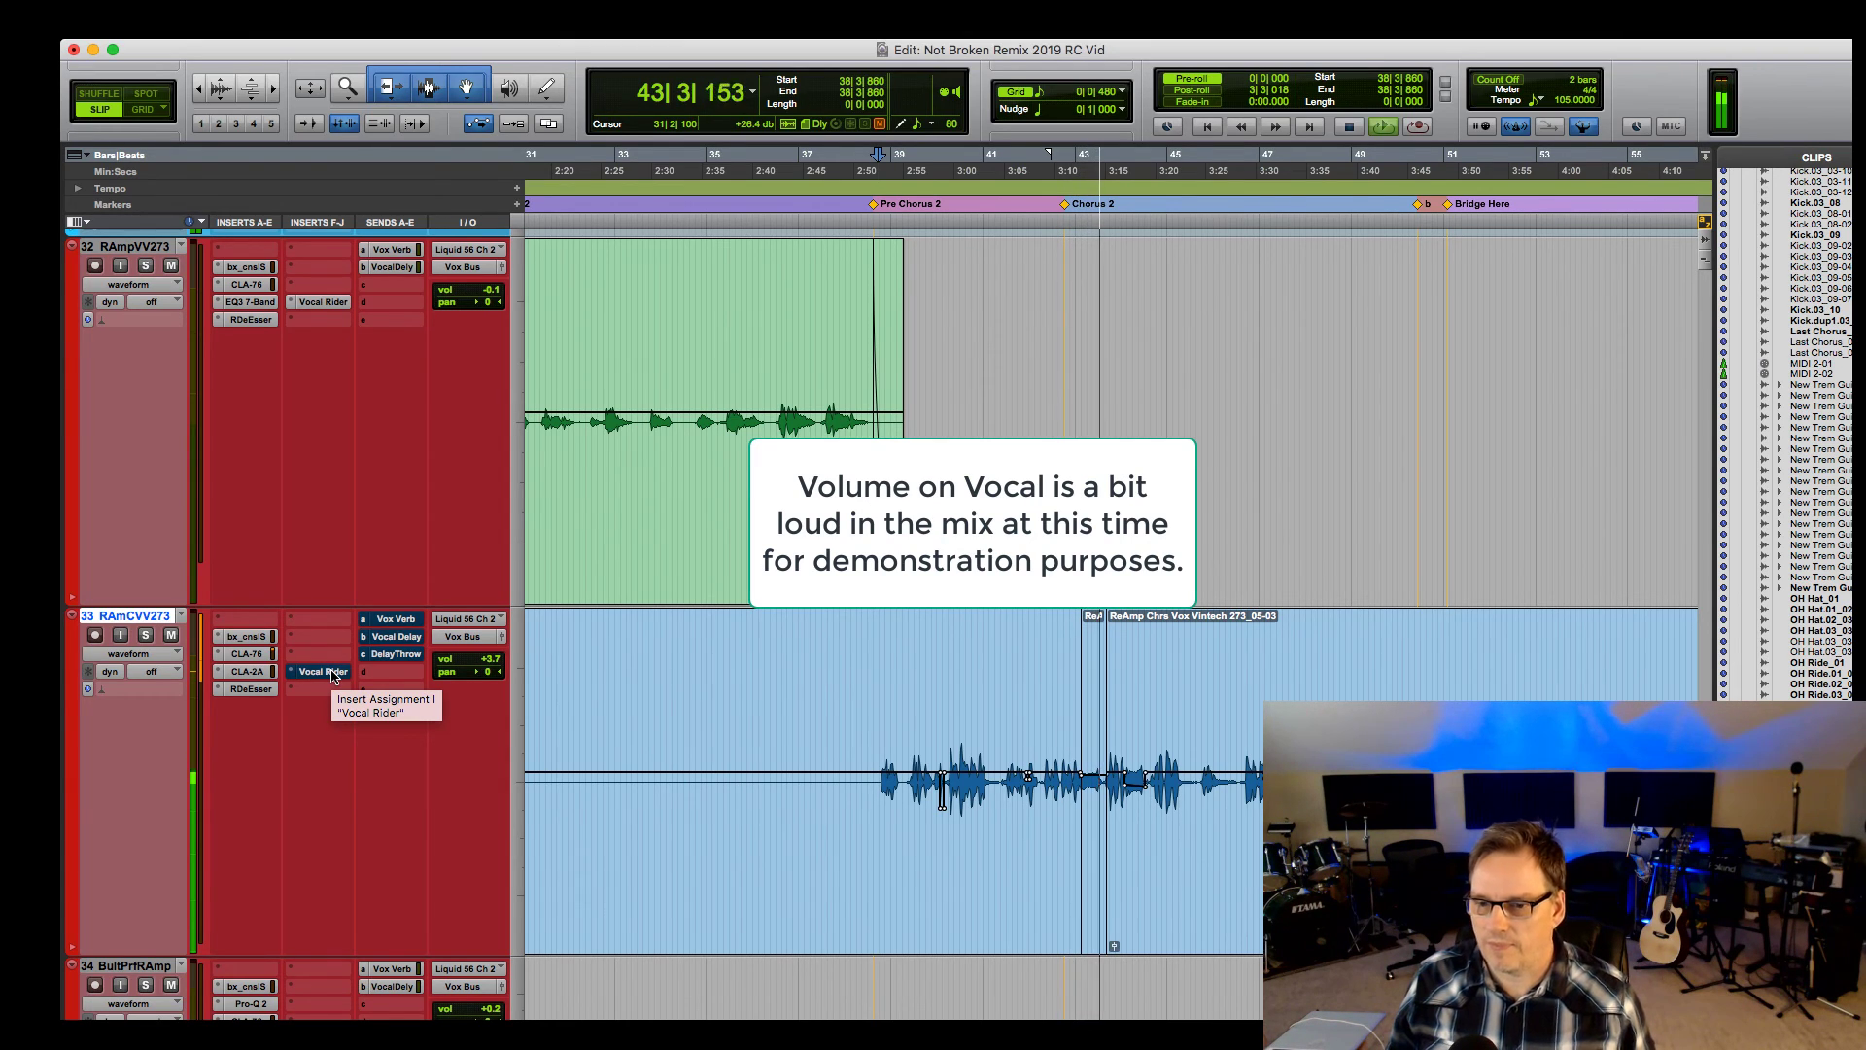
pyautogui.press('space')
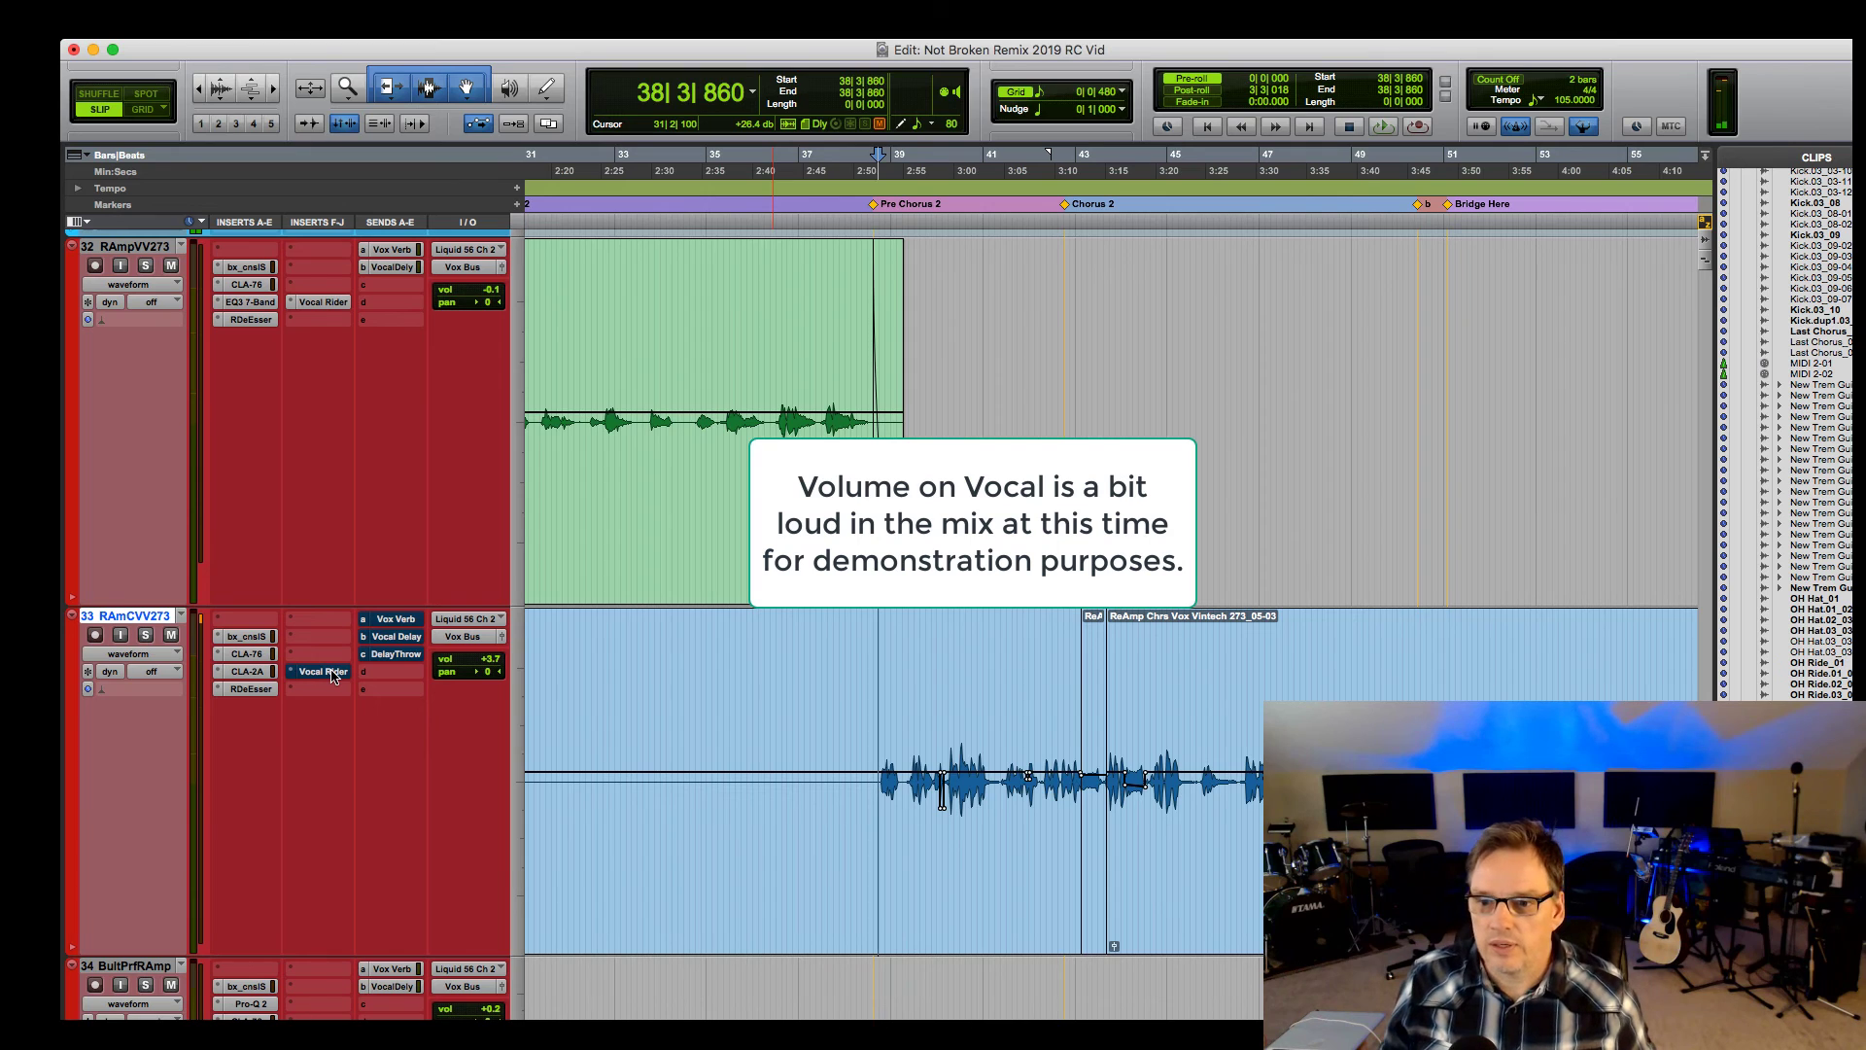
# Engage Vocal Rider on the chorus vocal and watch its fader ride the level during playback.
pyautogui.click(319, 672)
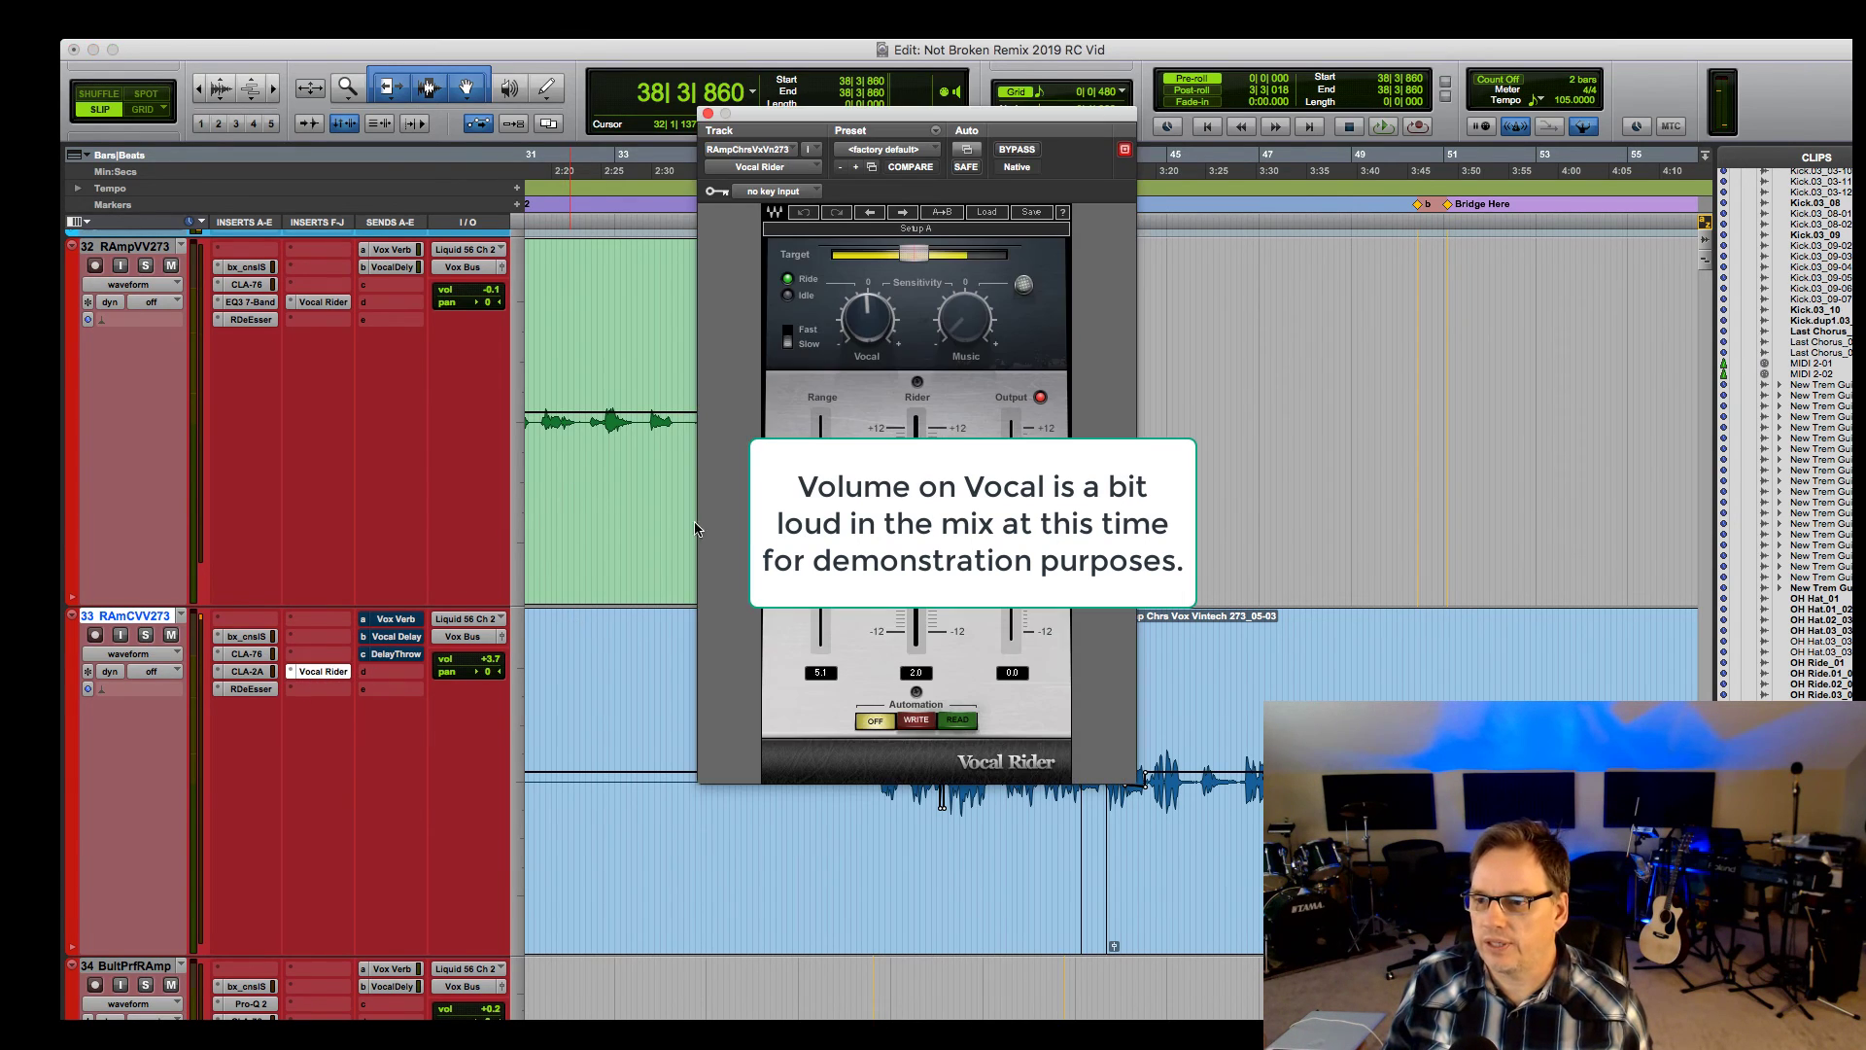
pyautogui.moveTo(1050, 126); pyautogui.dragTo(681, 175)
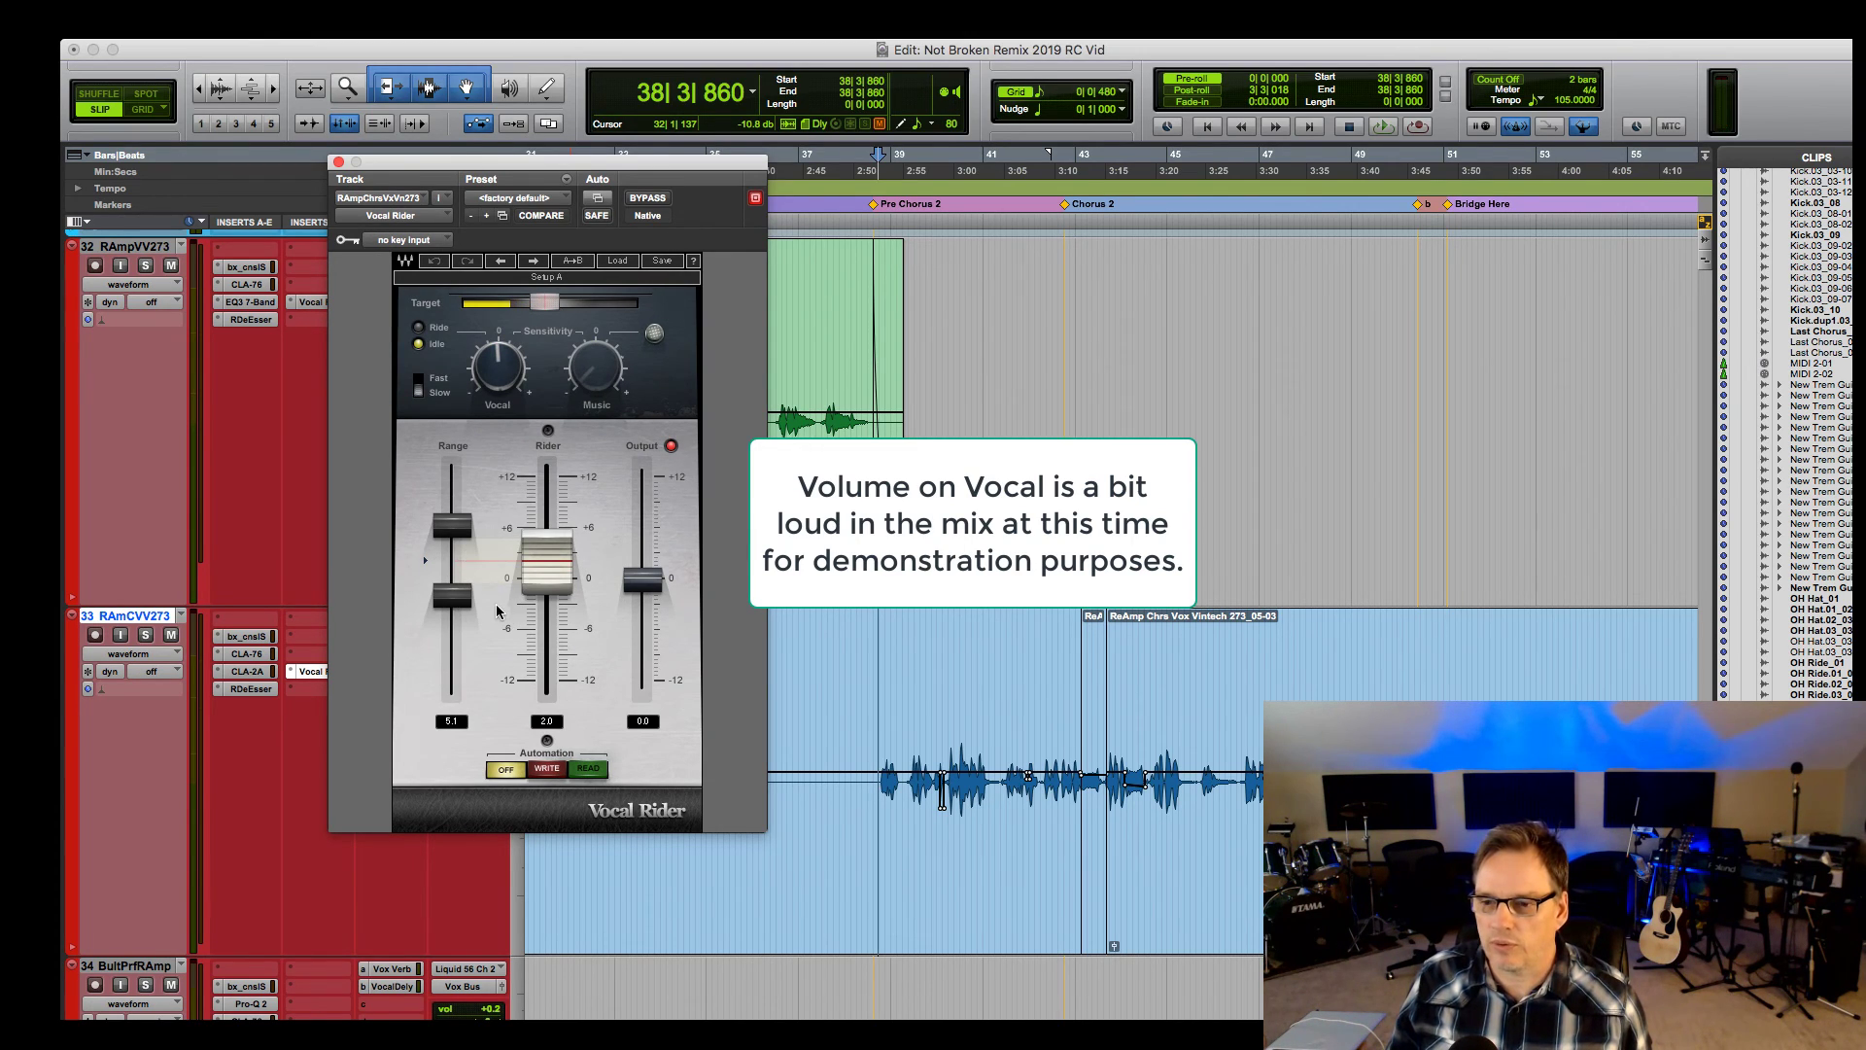
pyautogui.press('space')
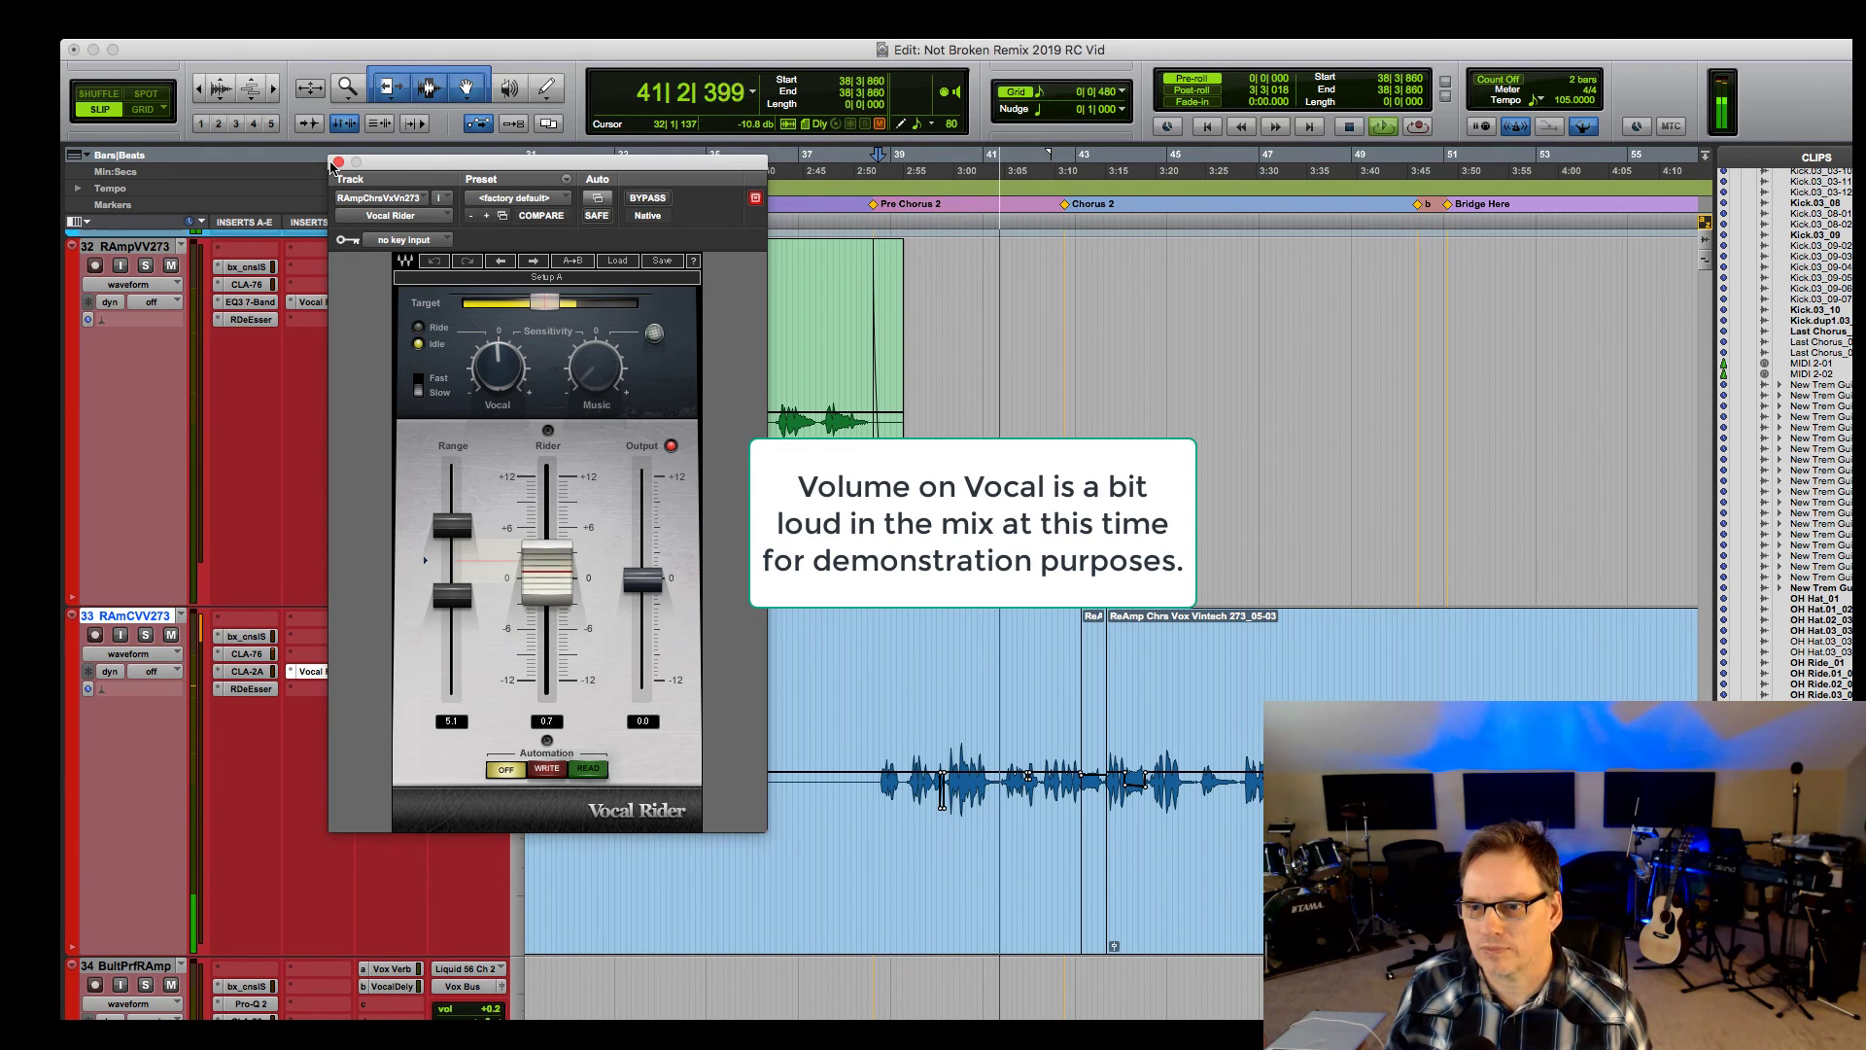
pyautogui.click(339, 163)
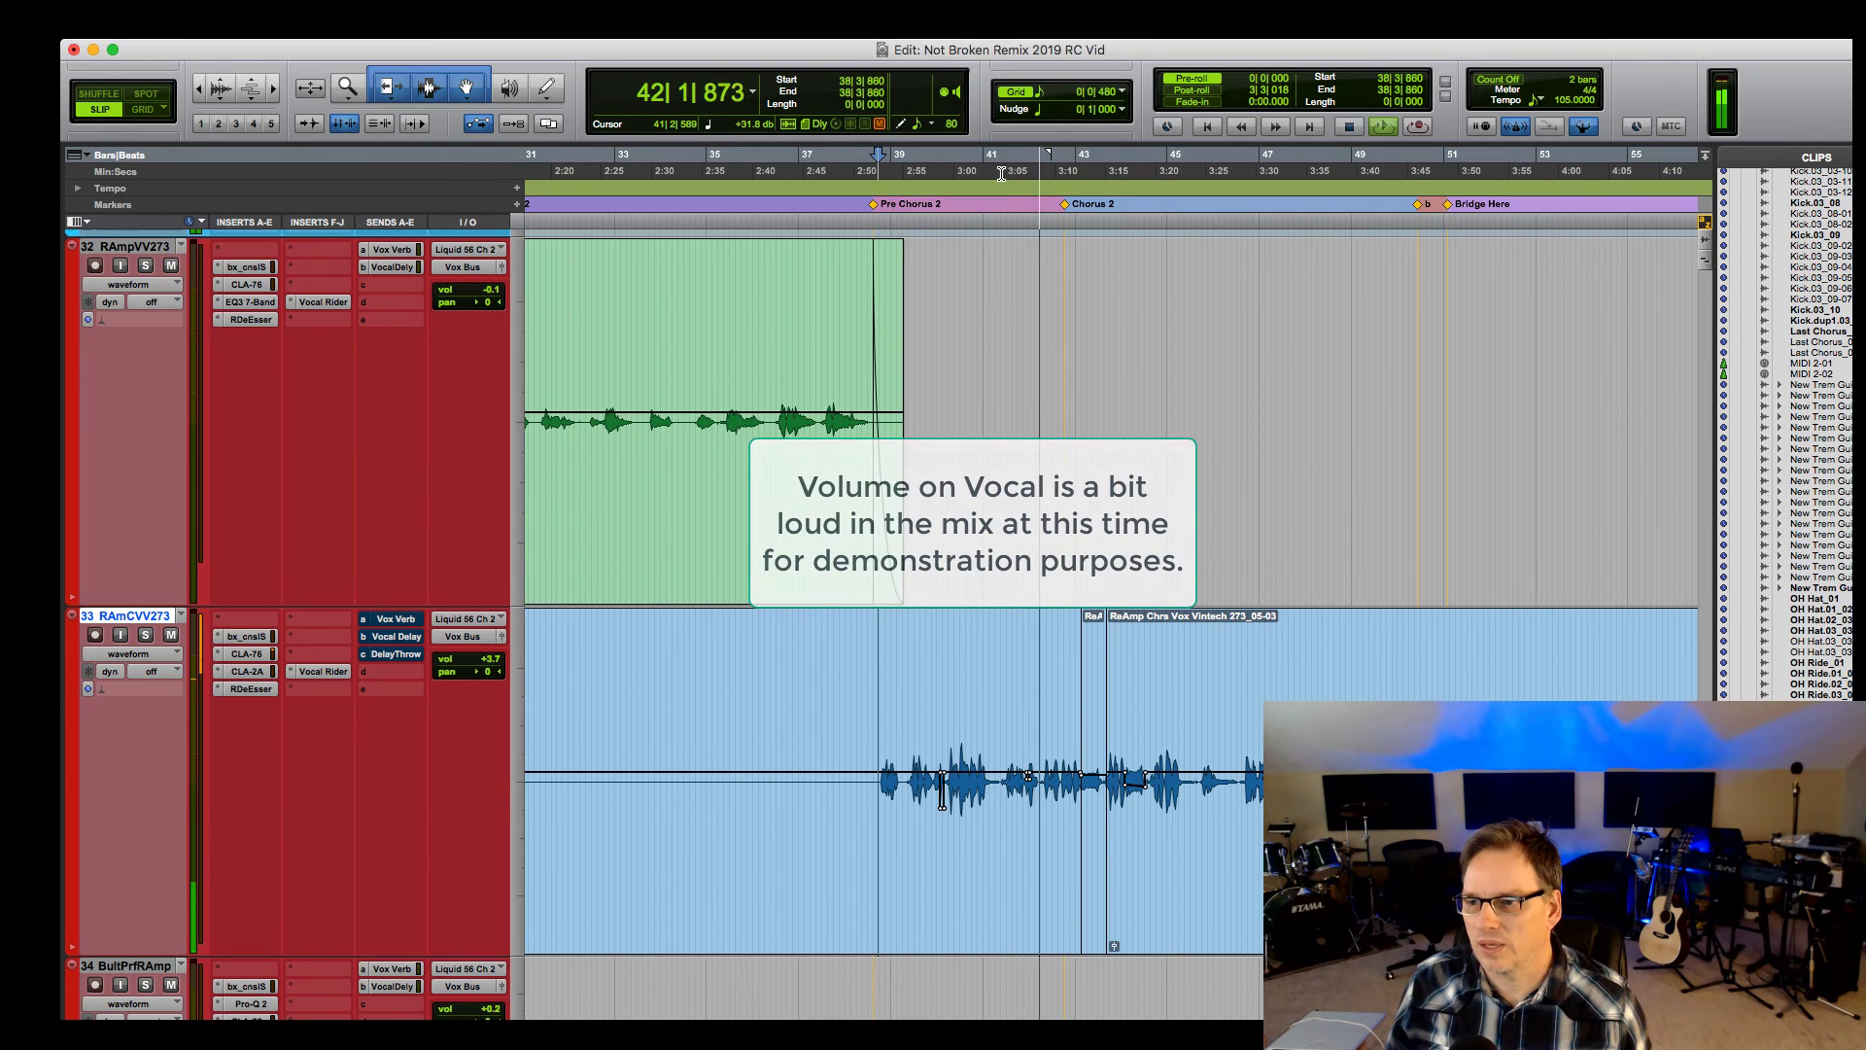
pyautogui.press('space')
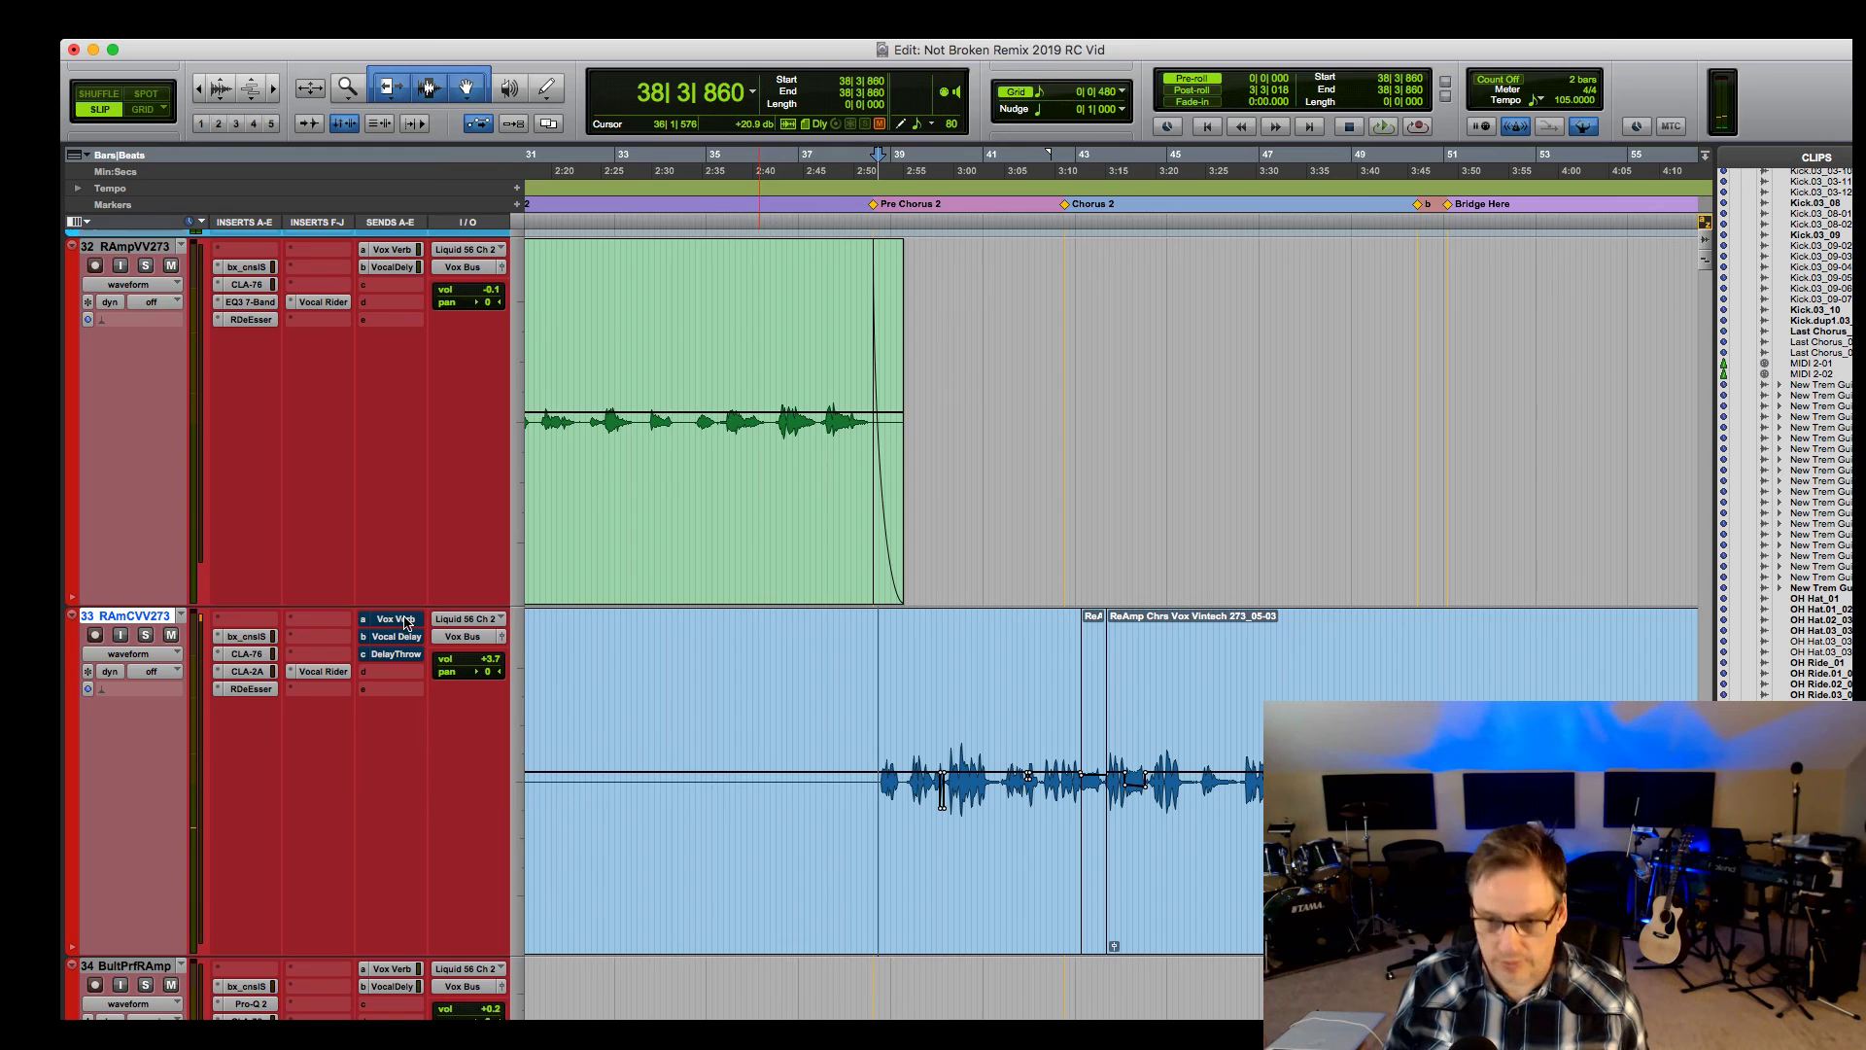
# Audition the chorus vocal without reverb, and enable its Vox Verb send to hear it in the mix.
pyautogui.press('space')
pyautogui.press('space')
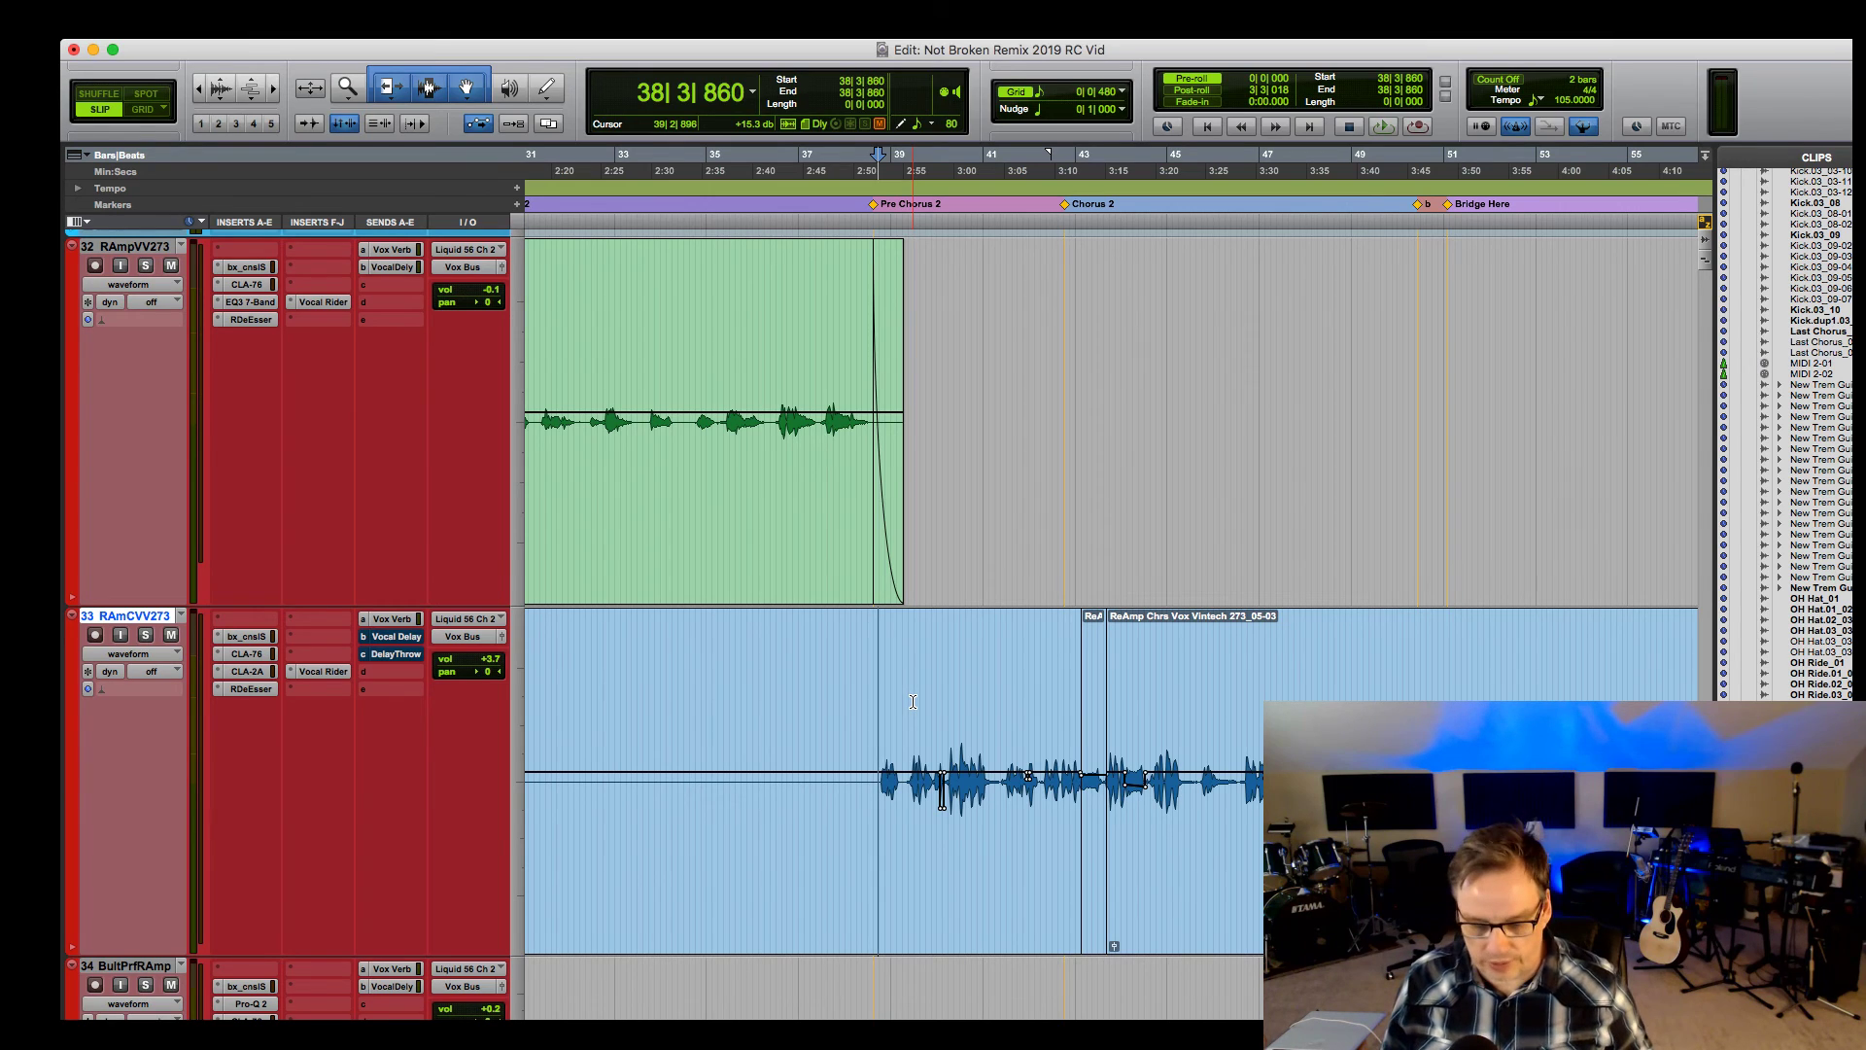
pyautogui.press('space')
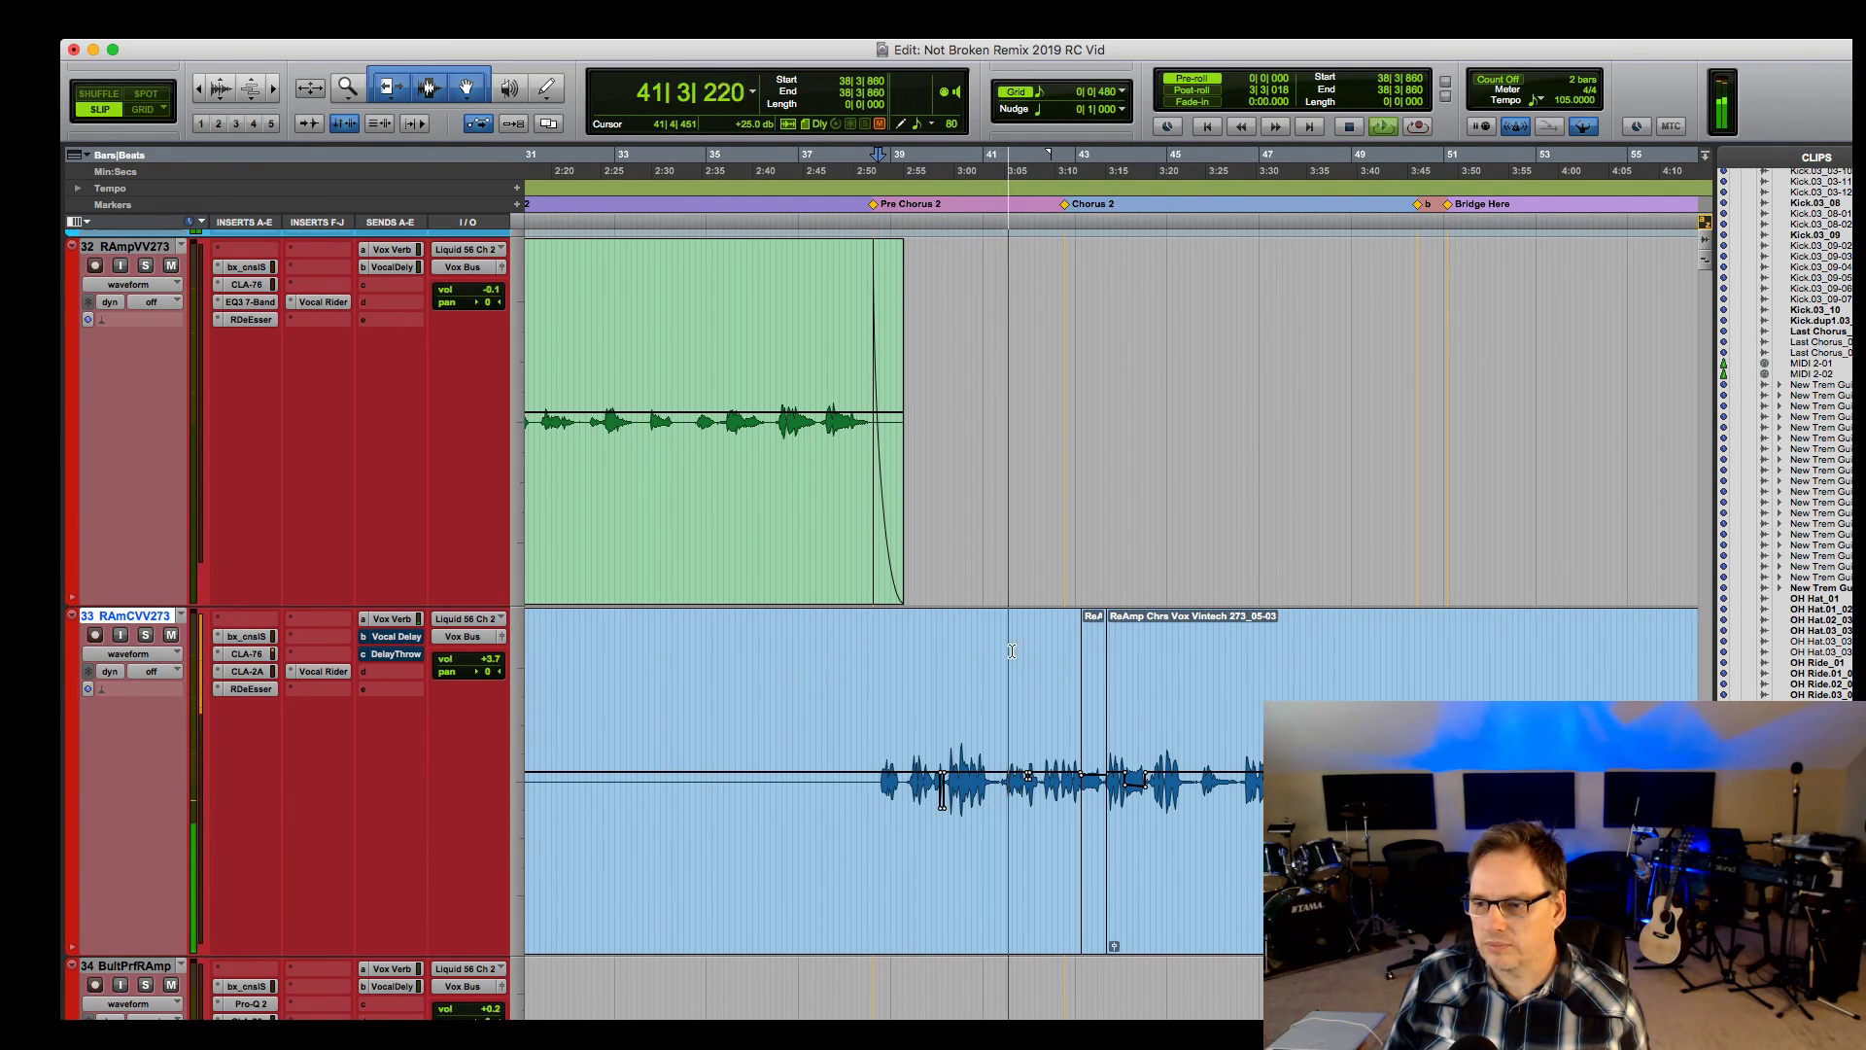
pyautogui.press('space')
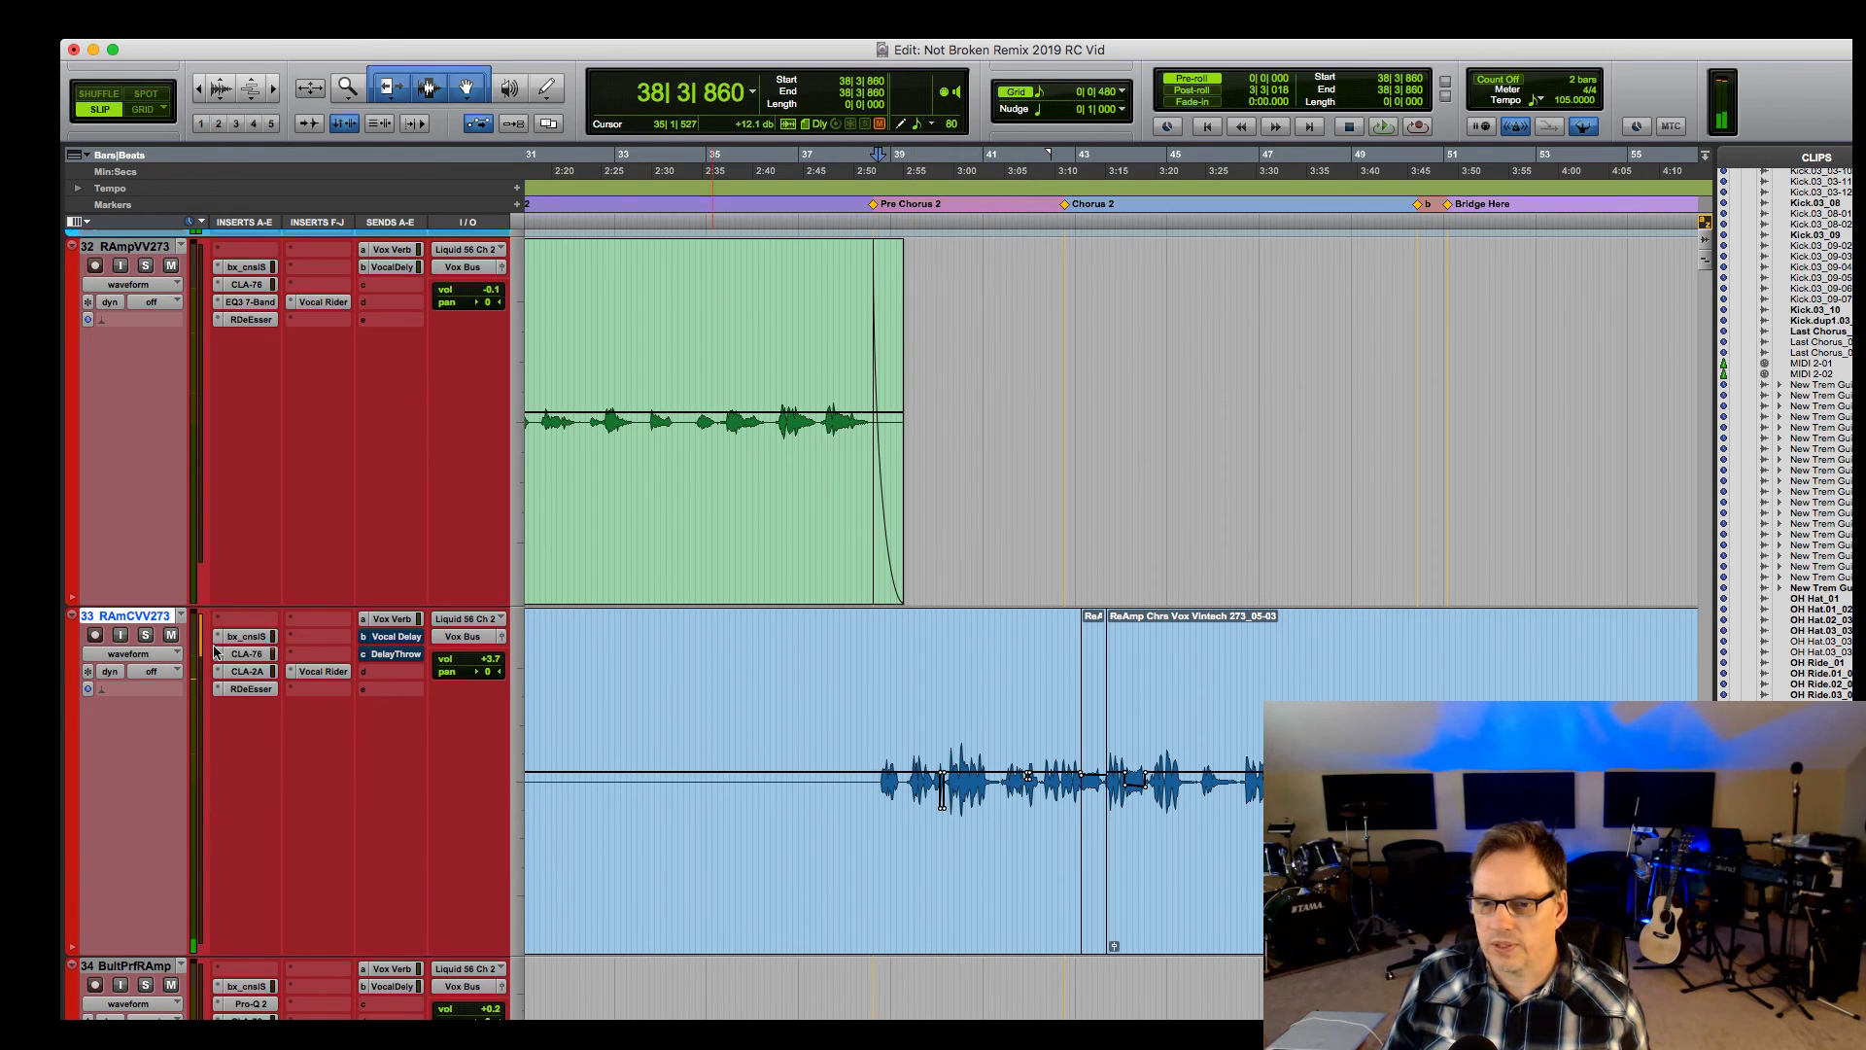
# Solo the chorus vocal and enable its Vocal Delay send, playing the section without and with the delay.
pyautogui.press('space')
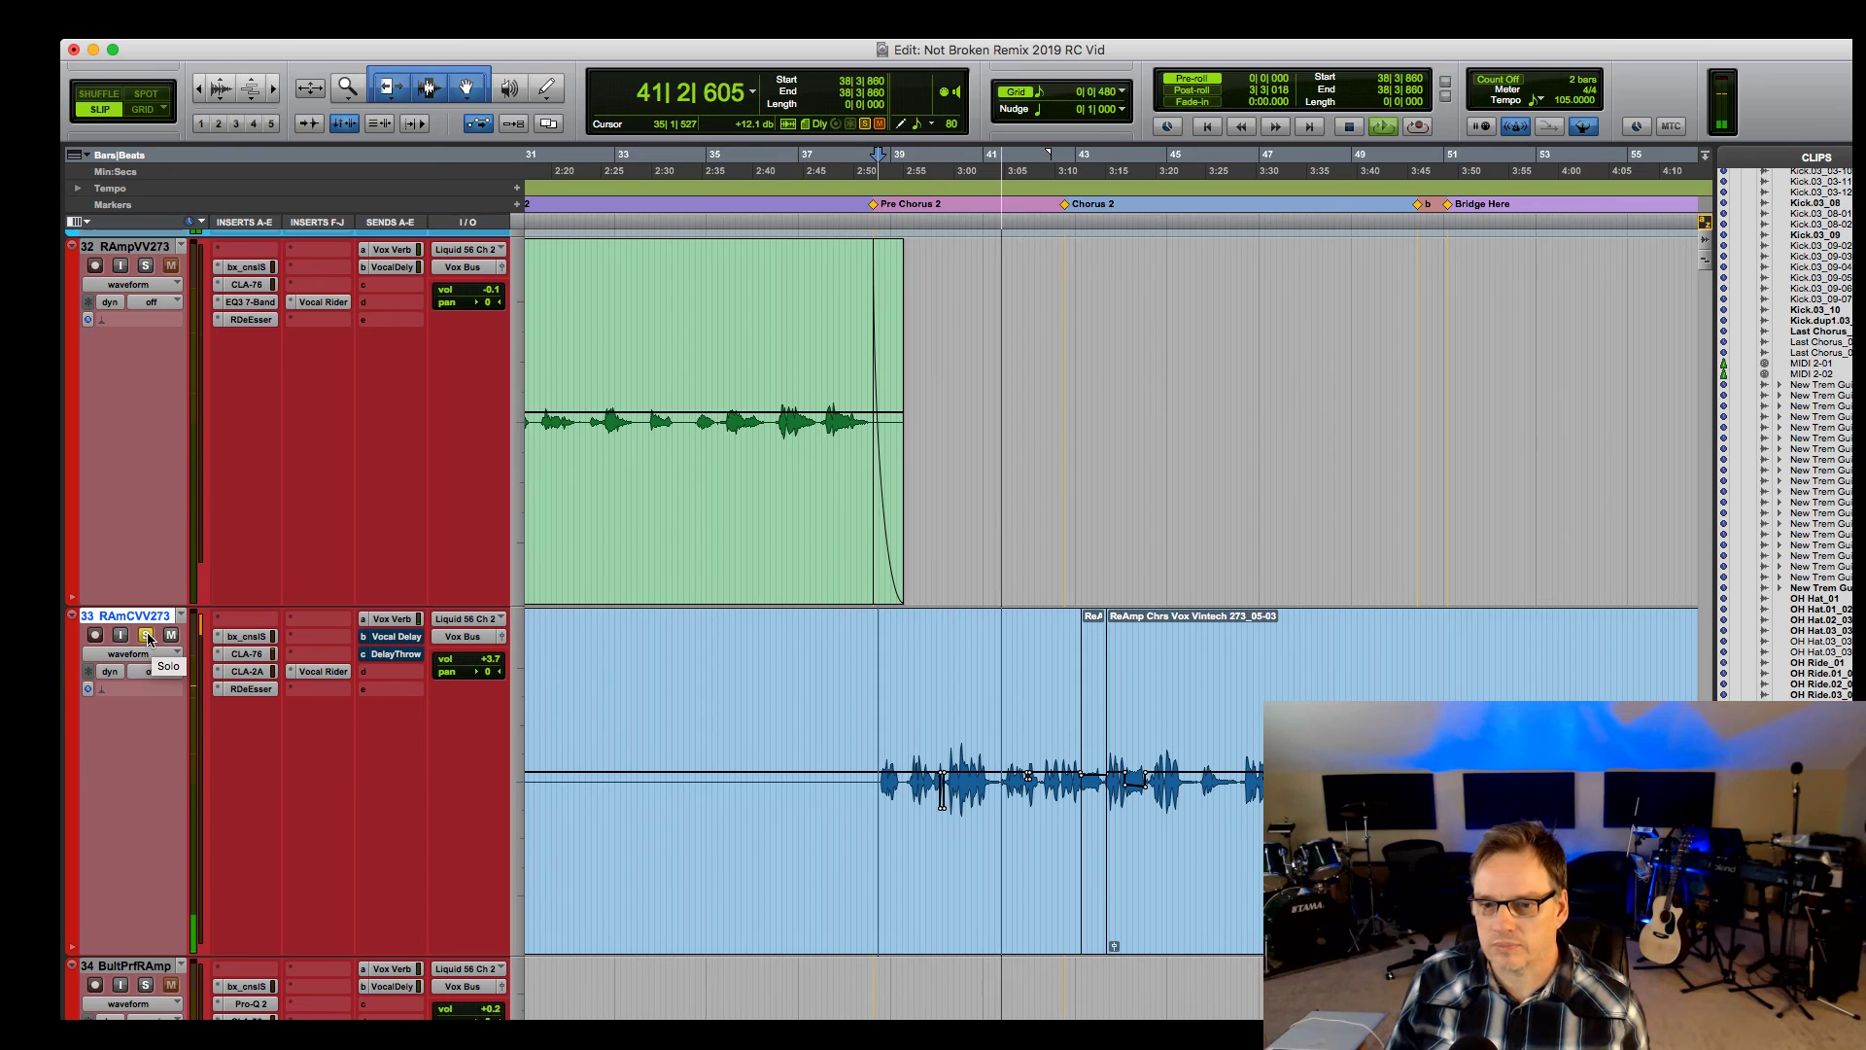
pyautogui.press('space')
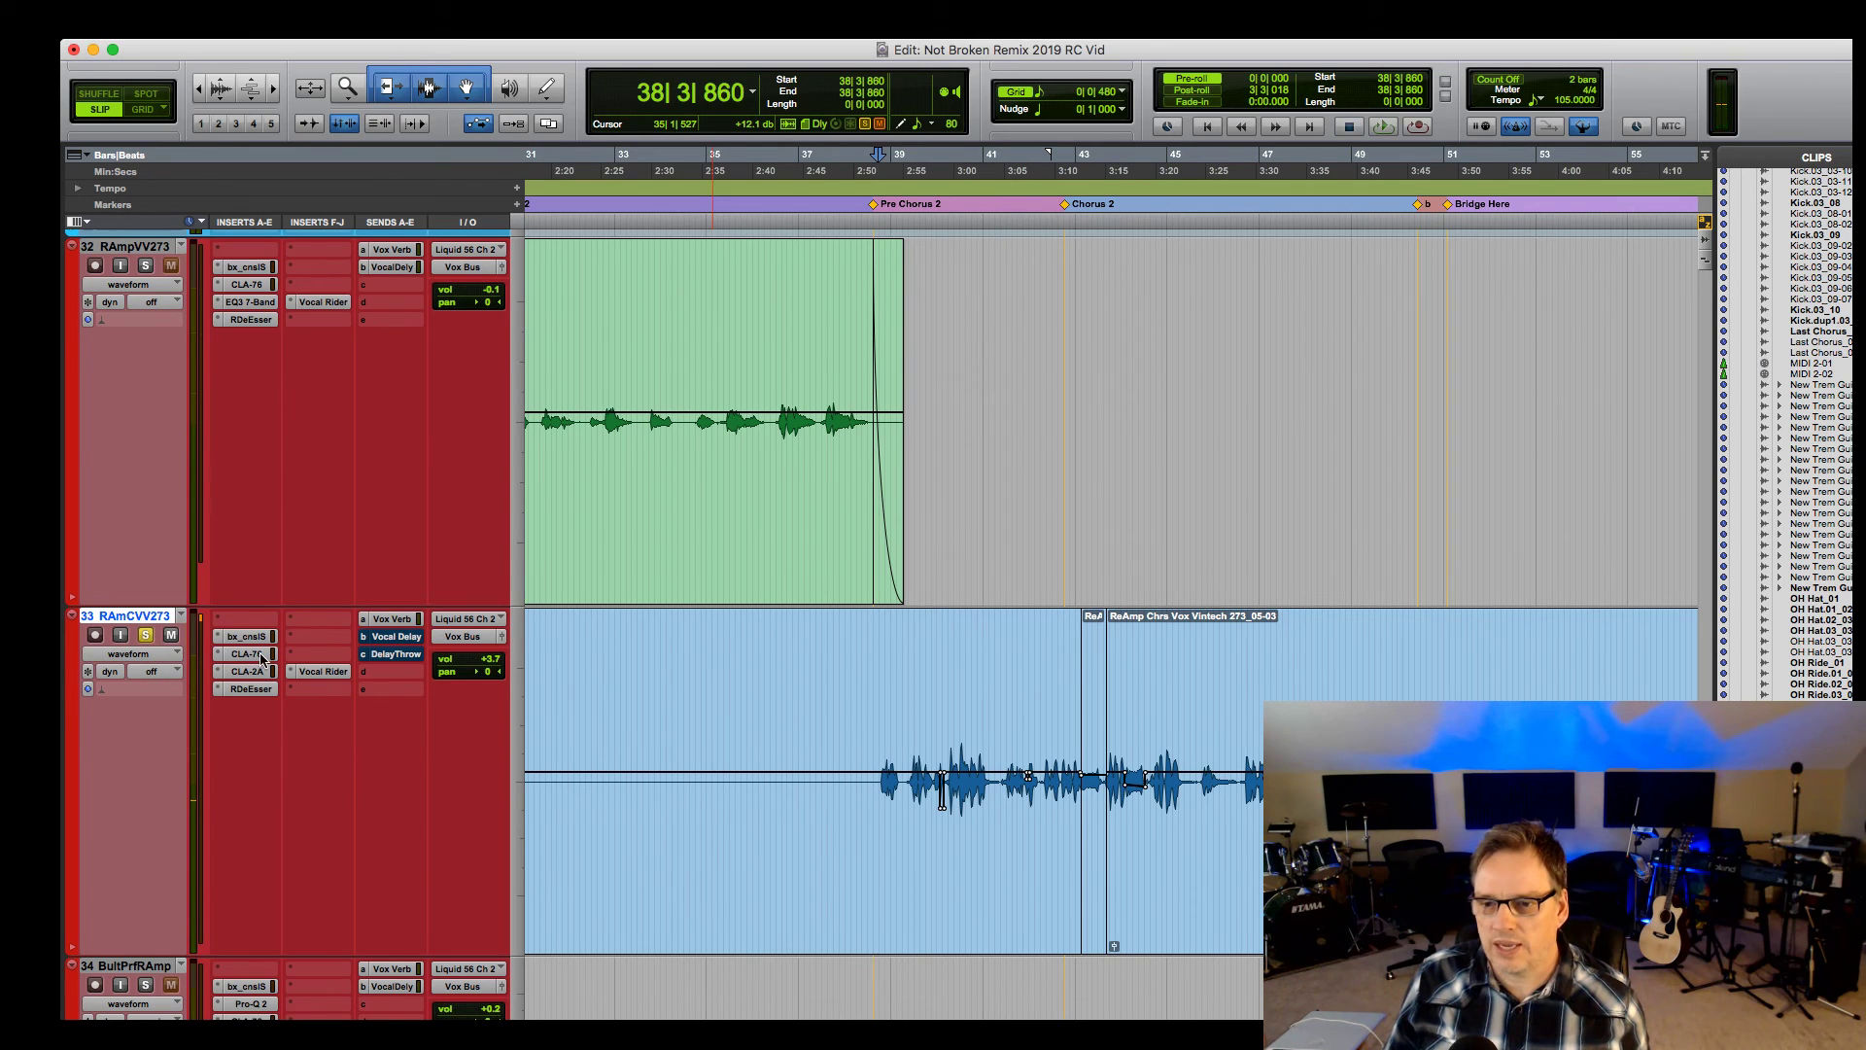
pyautogui.press('space')
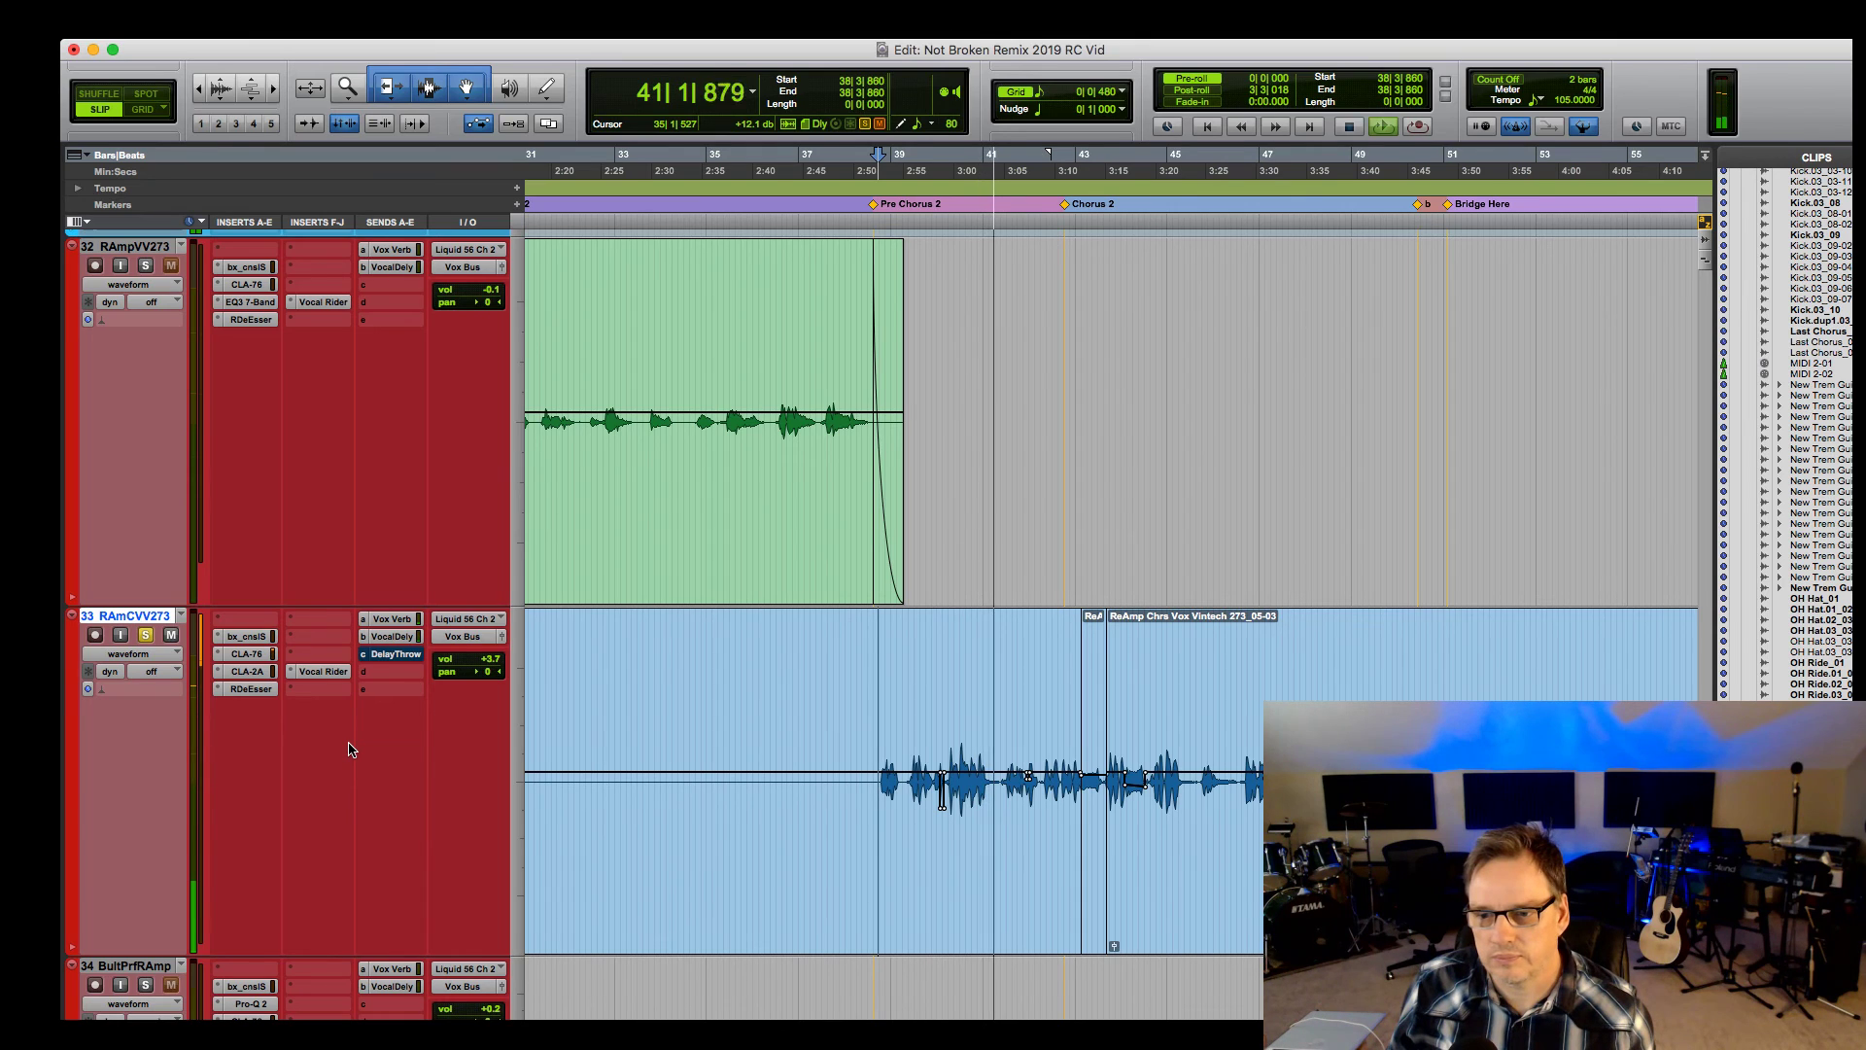
pyautogui.press('space')
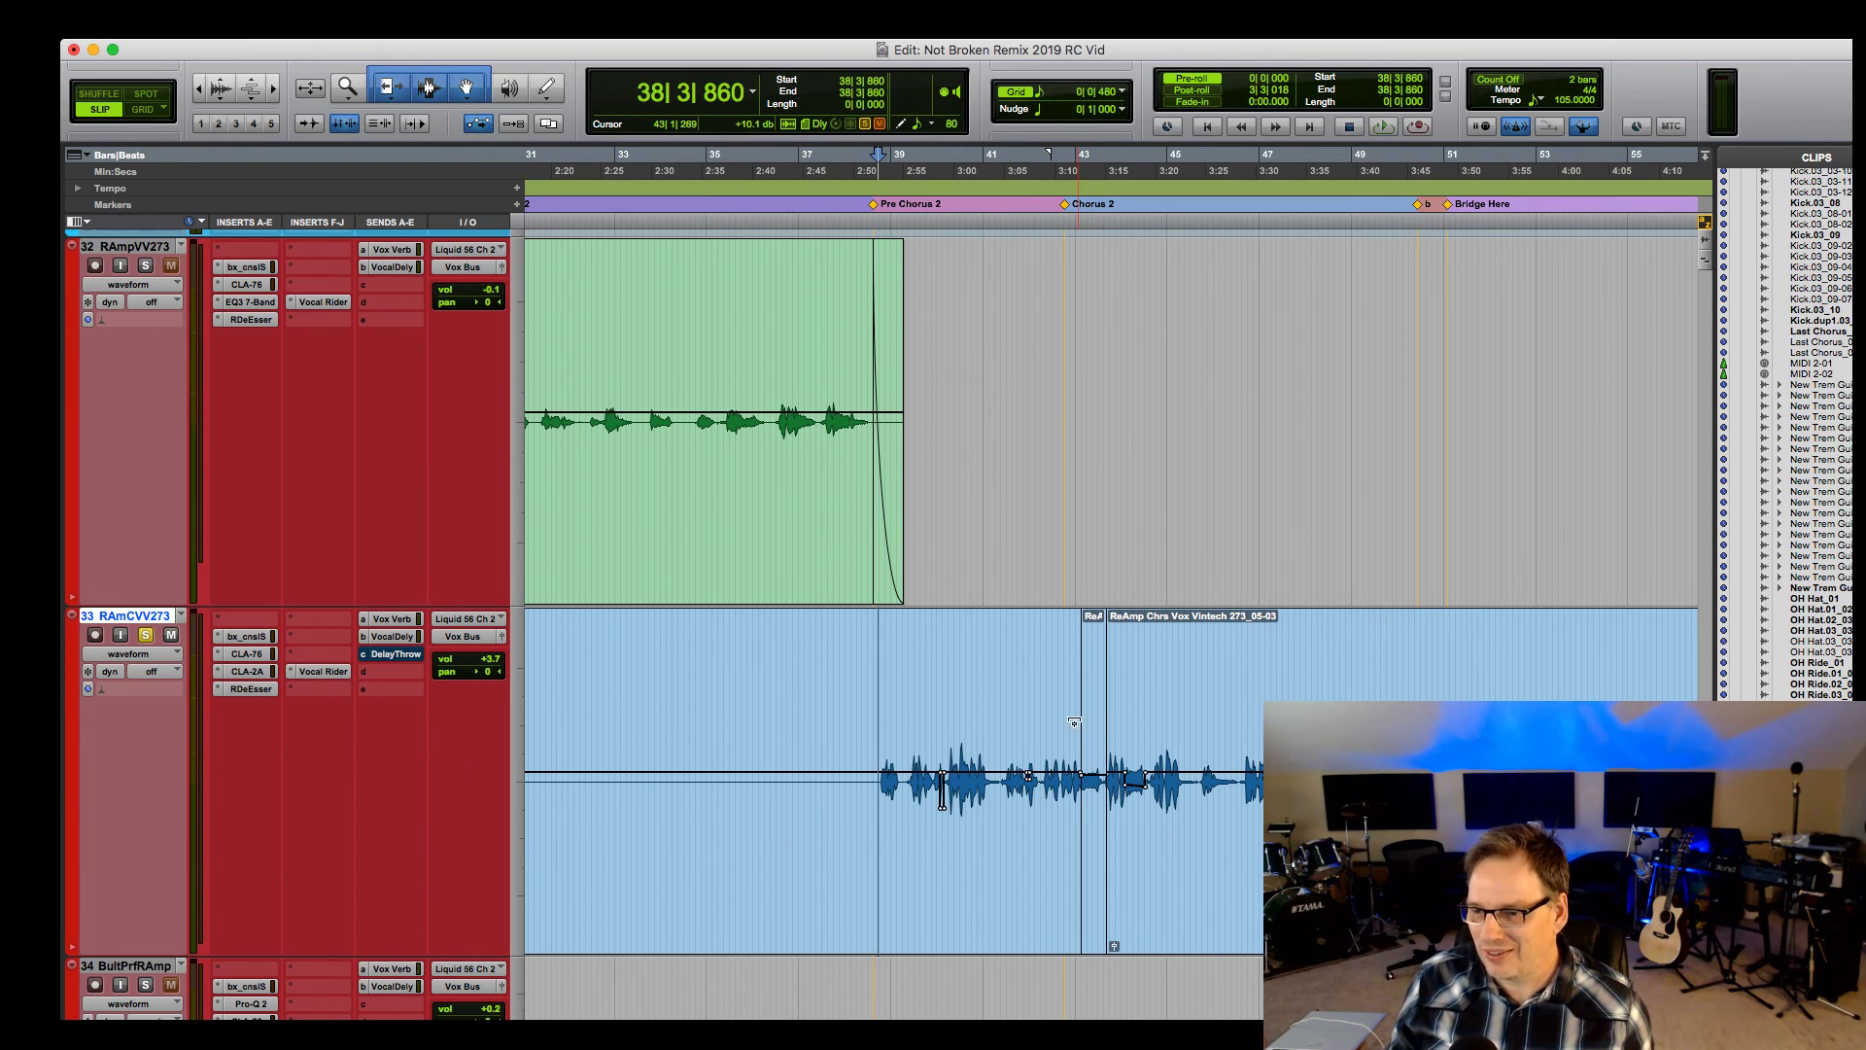
# Place the playback cursor at 42|1|707, enable the chorus vocal's DelayThrow send, and audition the throw.
pyautogui.press('space')
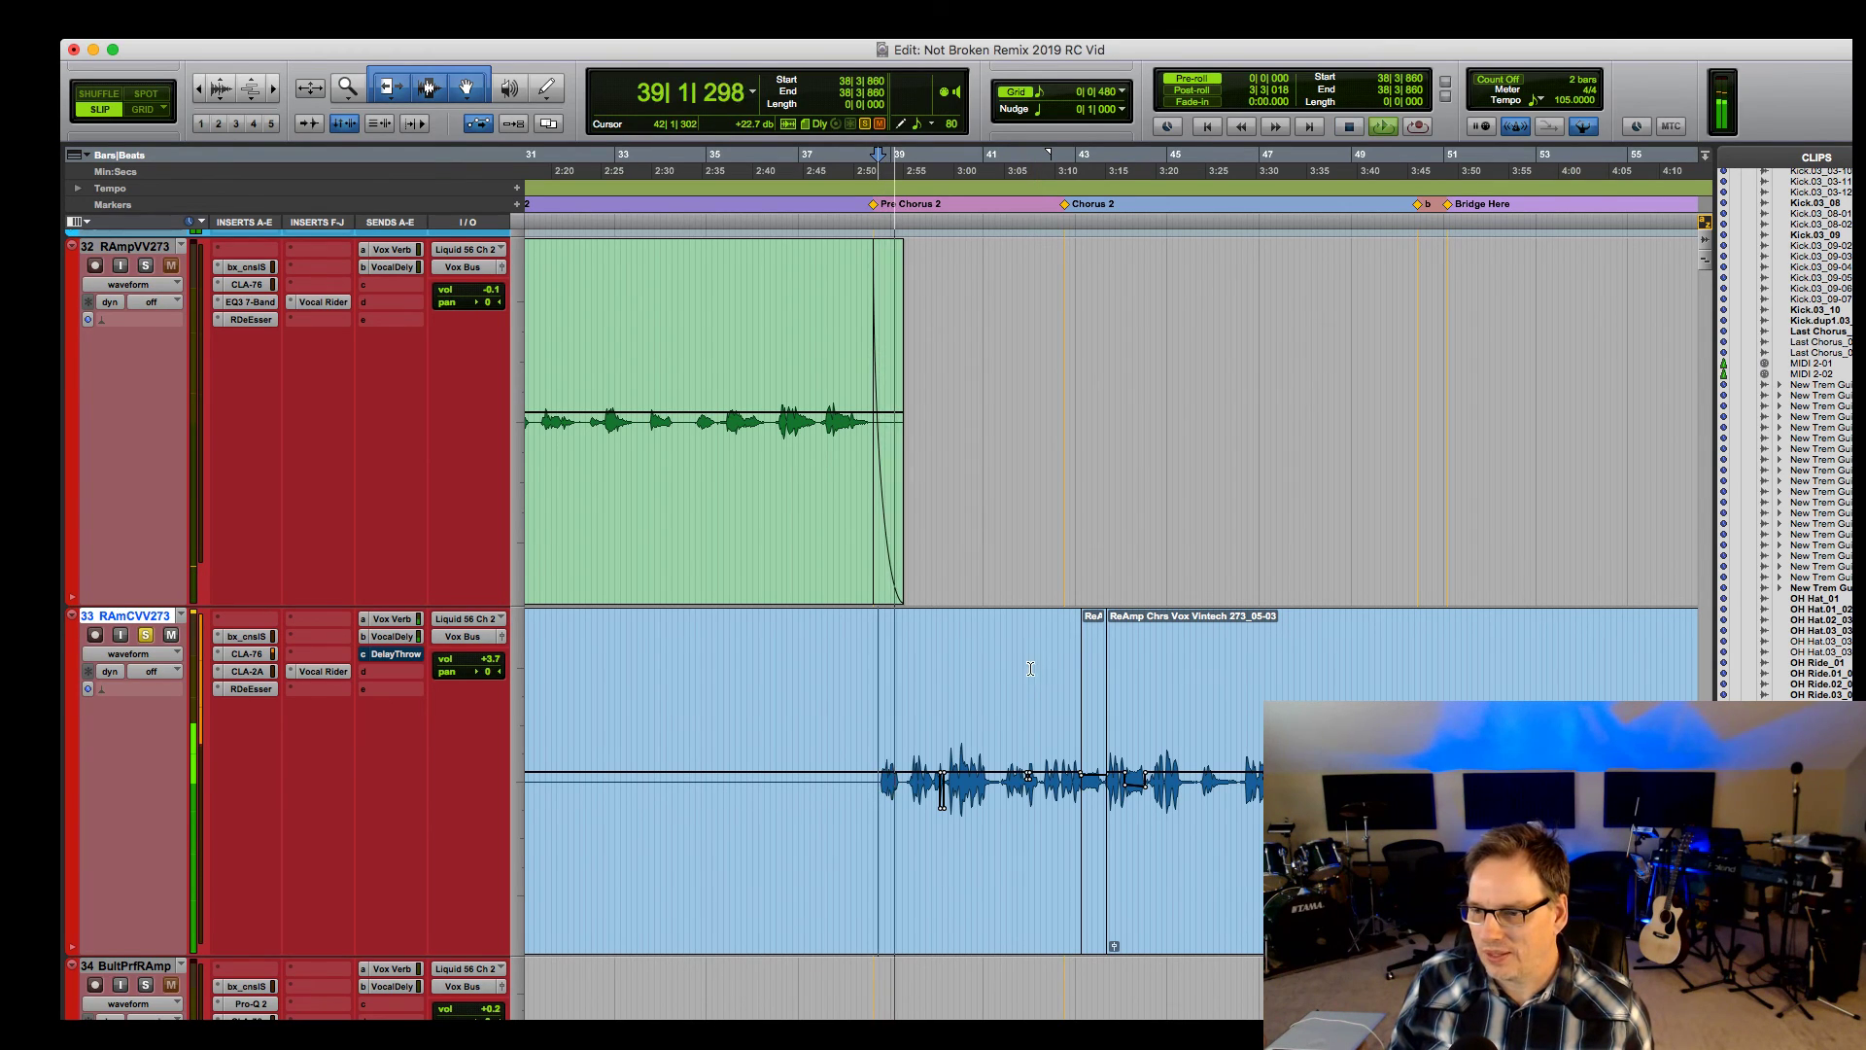
pyautogui.press('space')
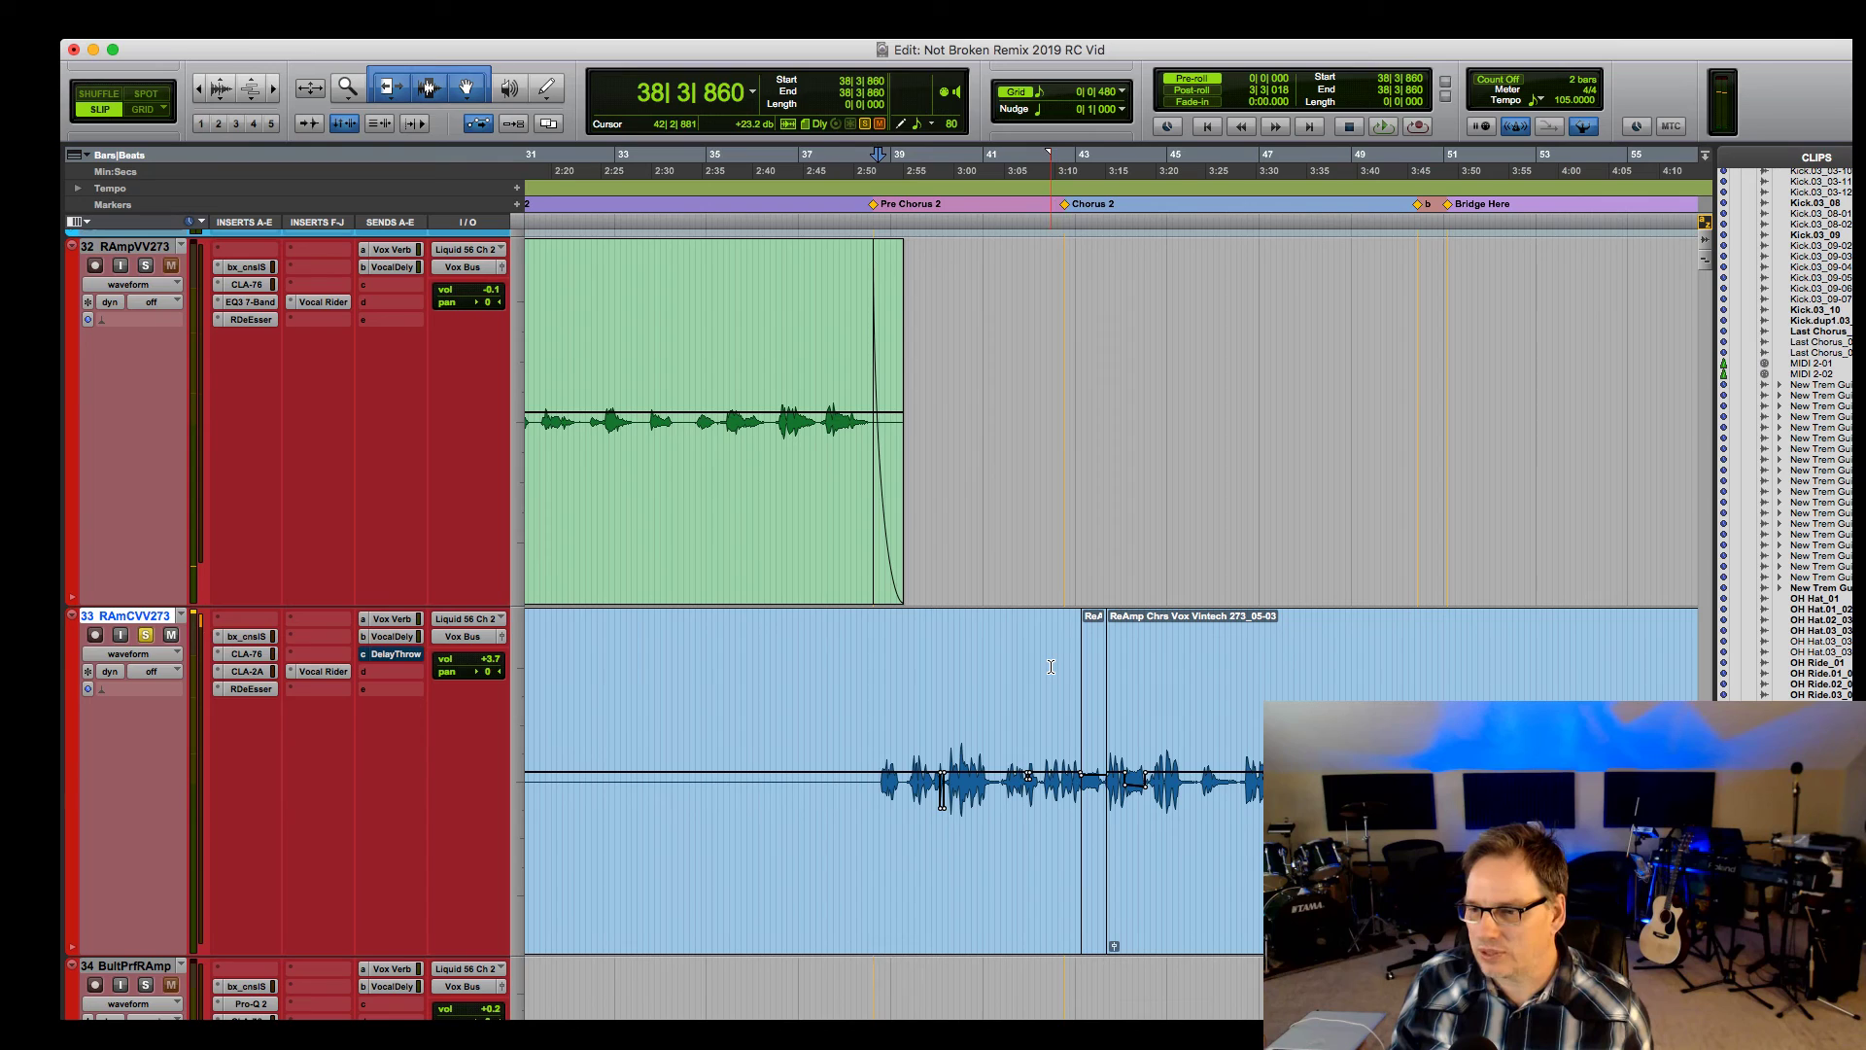
pyautogui.click(1045, 690)
pyautogui.click(1037, 692)
pyautogui.press('space')
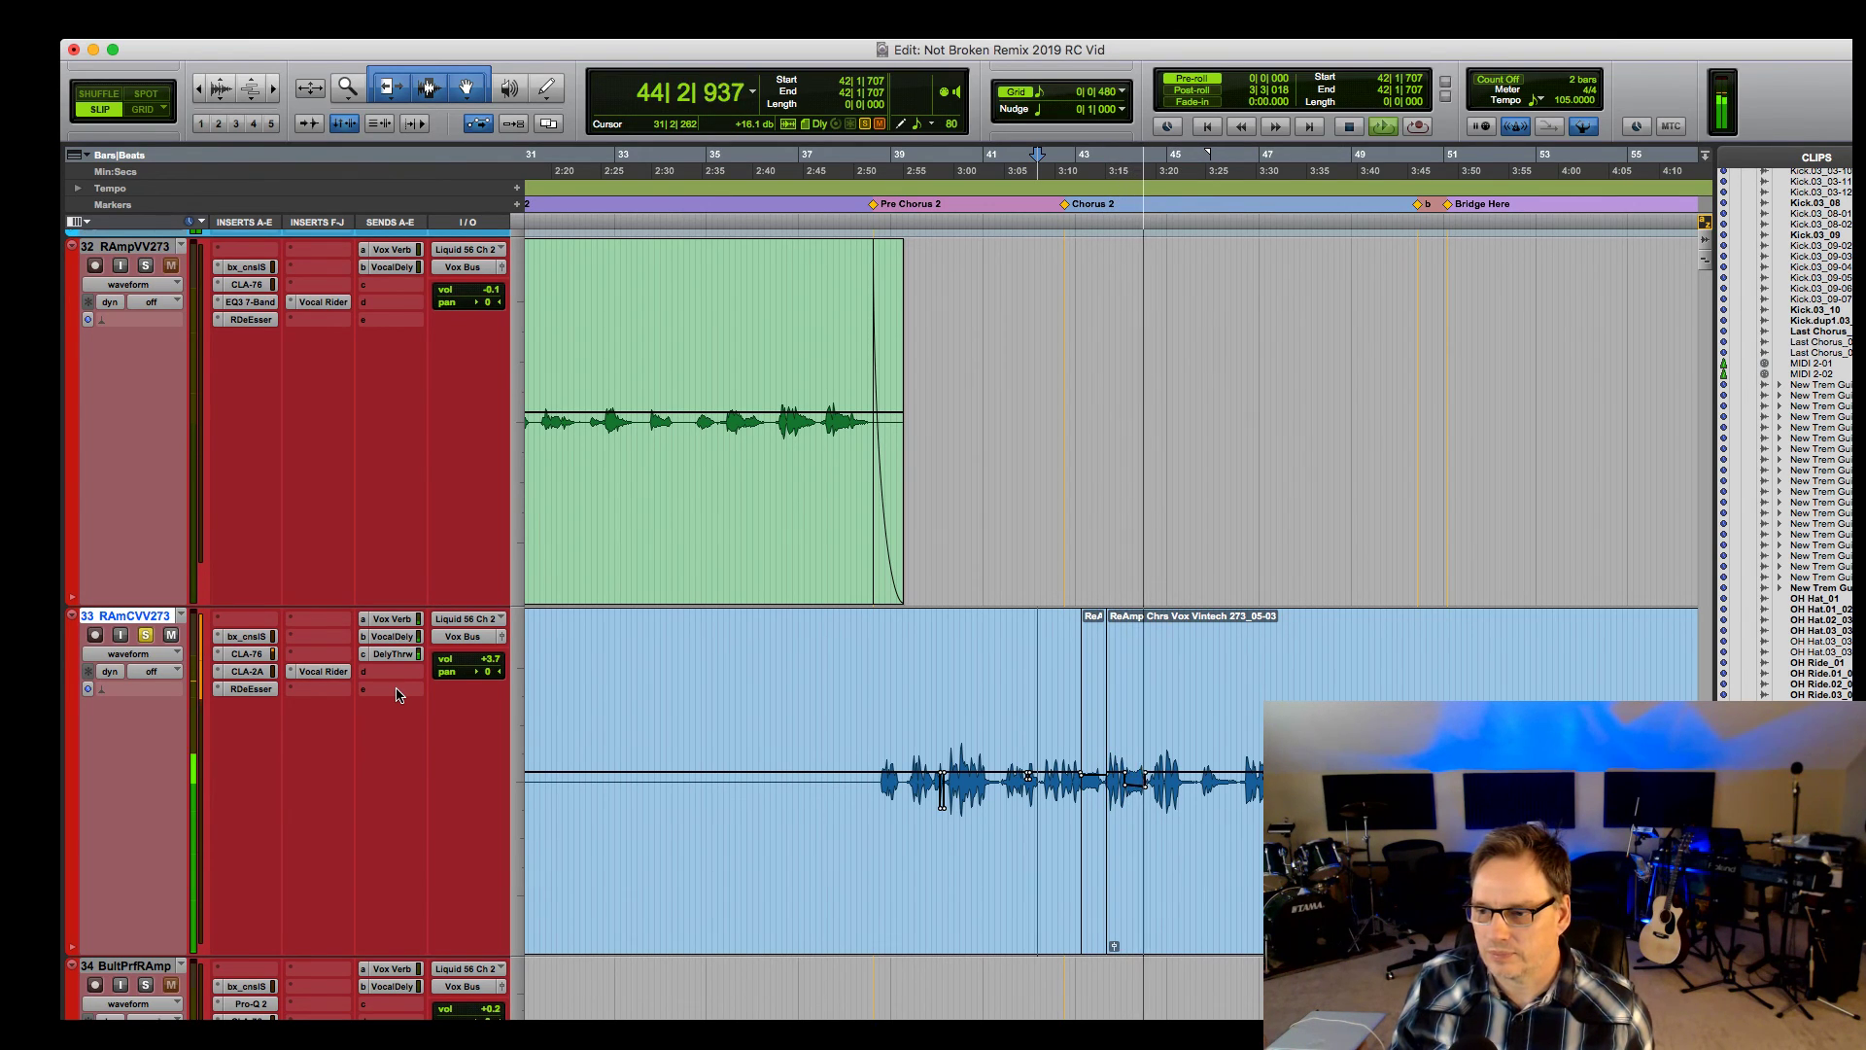
pyautogui.press('space')
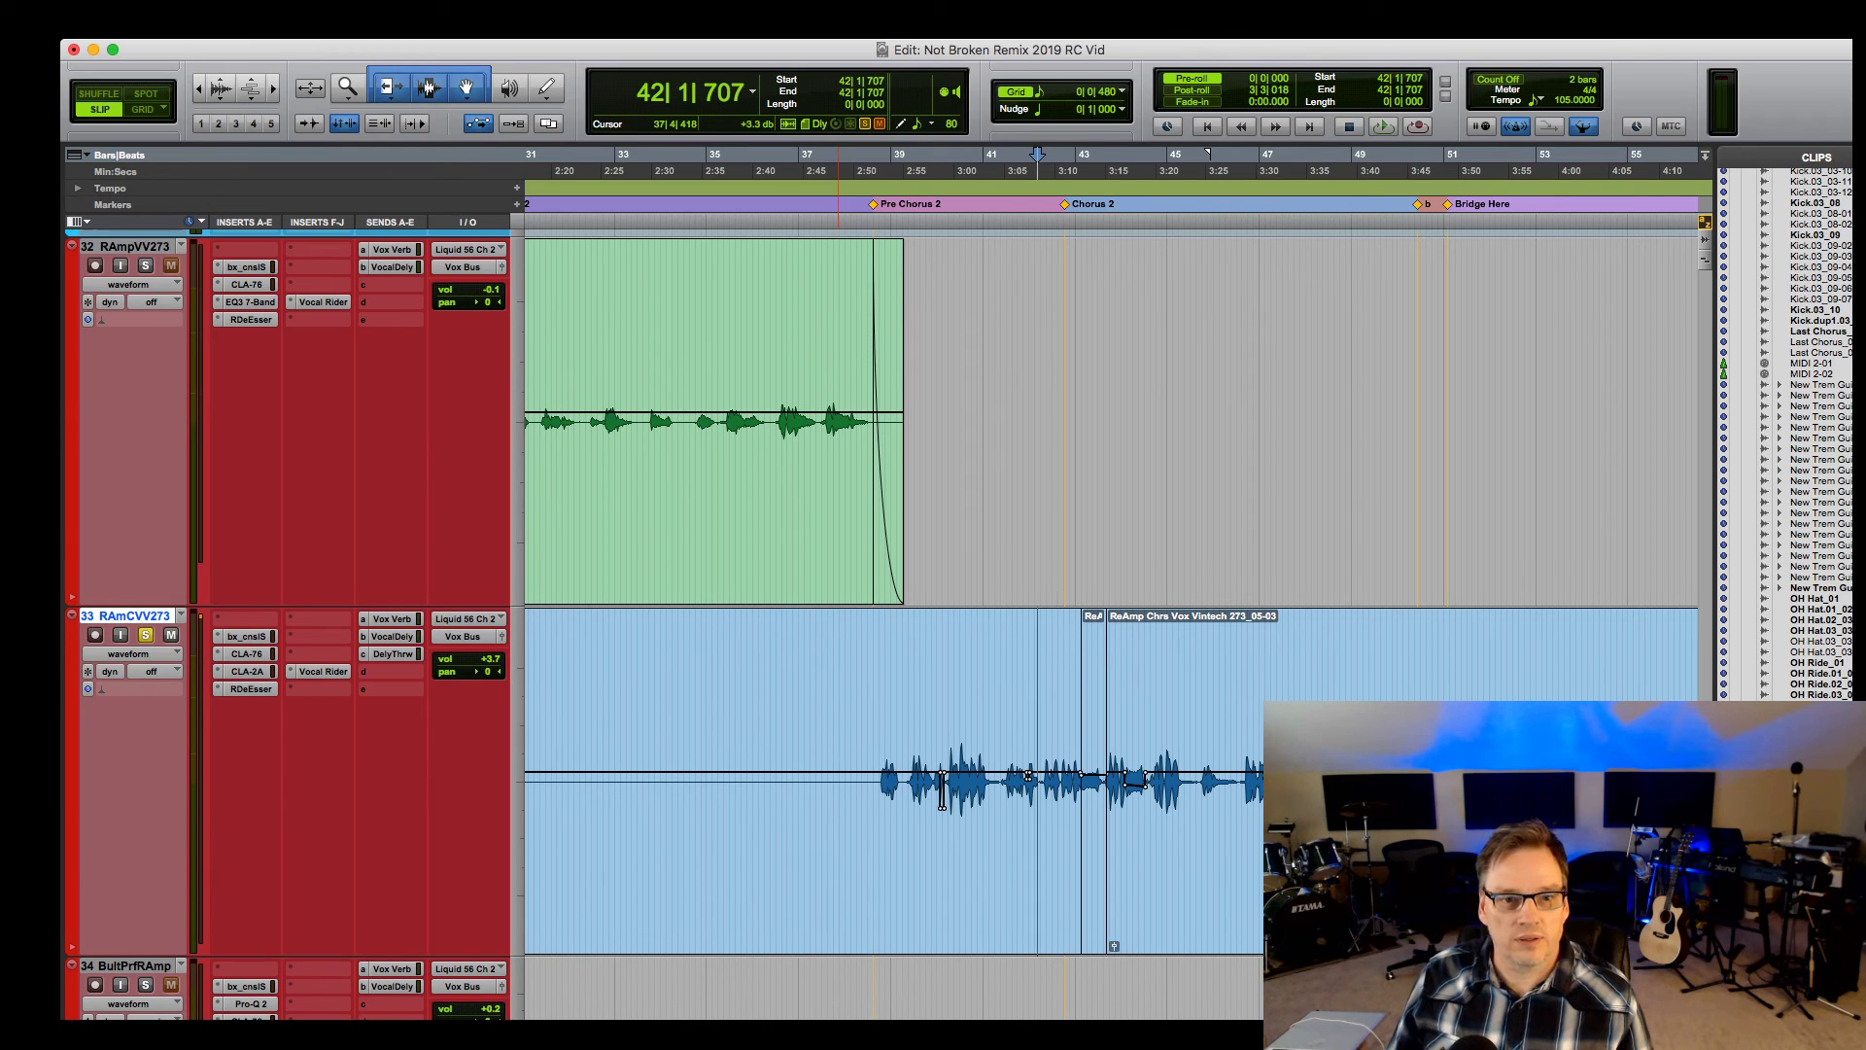
# Examine the H-Delay settings on the Delay Throw track, including dry/wet, feedback and high-pass filter.
pyautogui.moveTo(700, 165); pyautogui.dragTo(1225, 229)
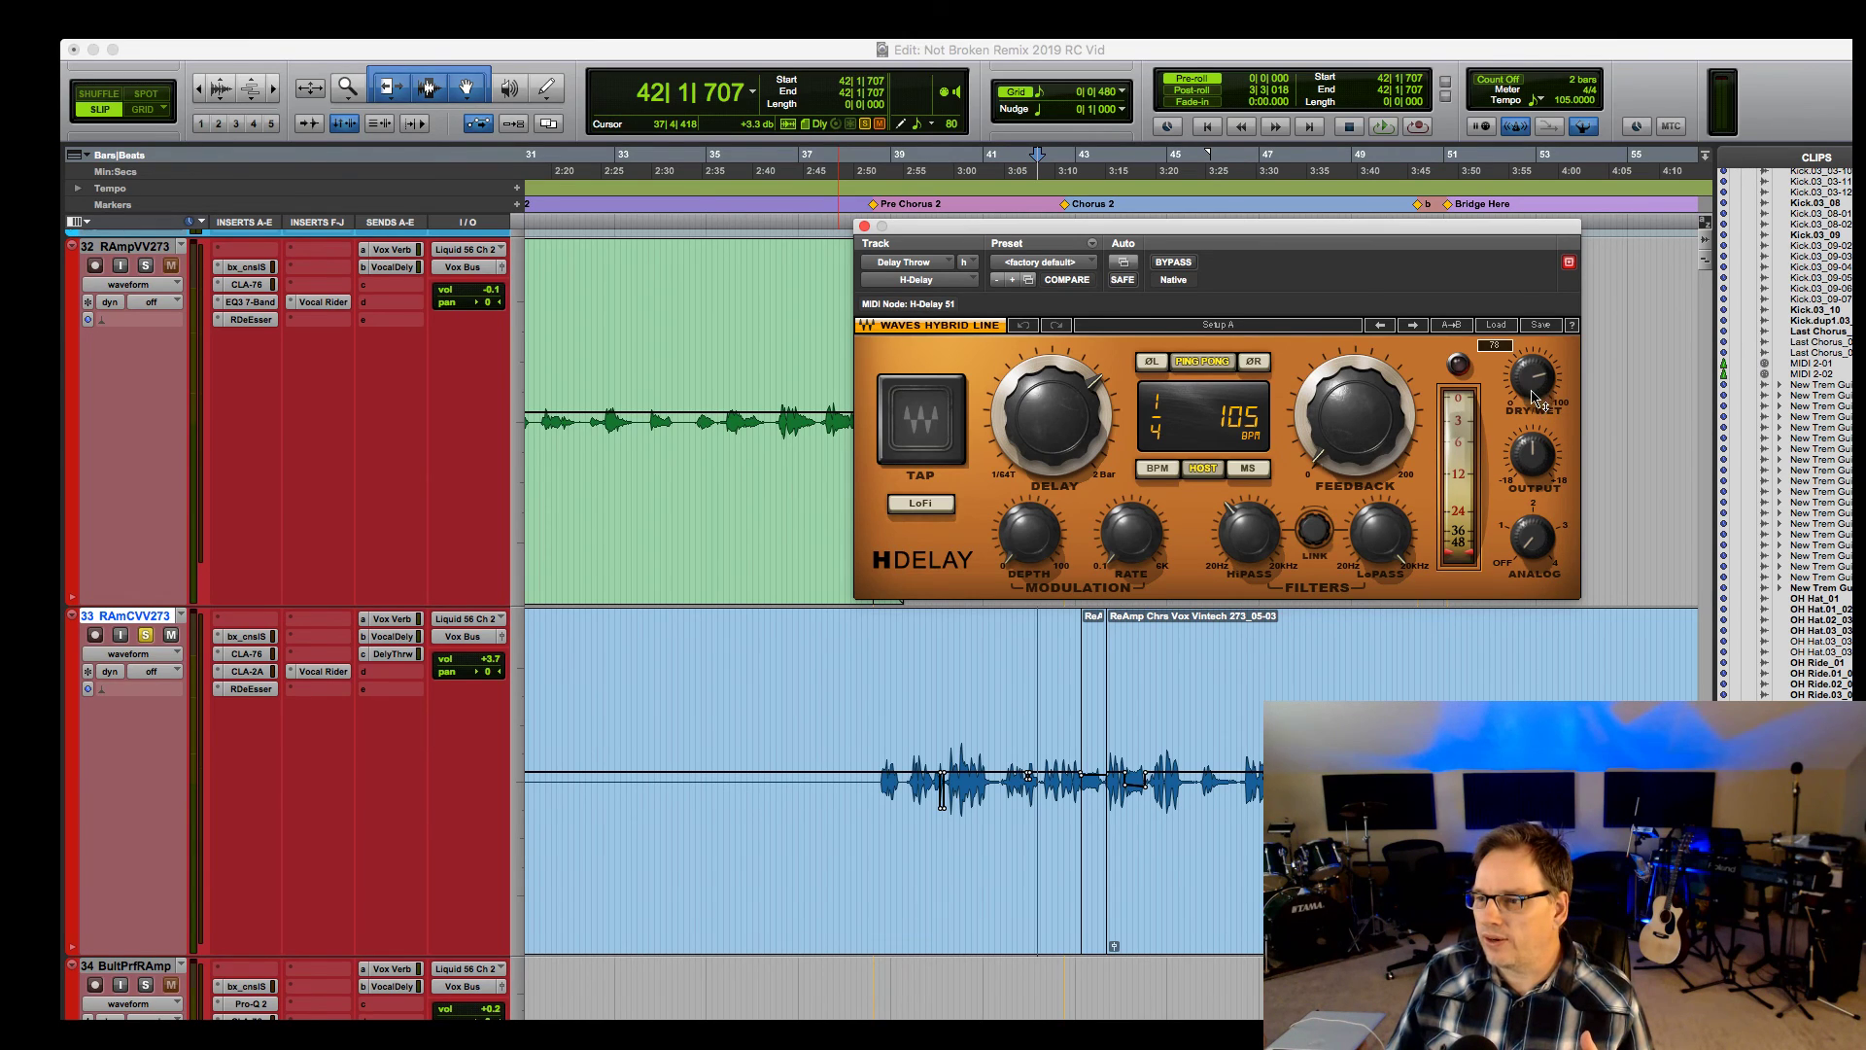
pyautogui.click(1354, 416)
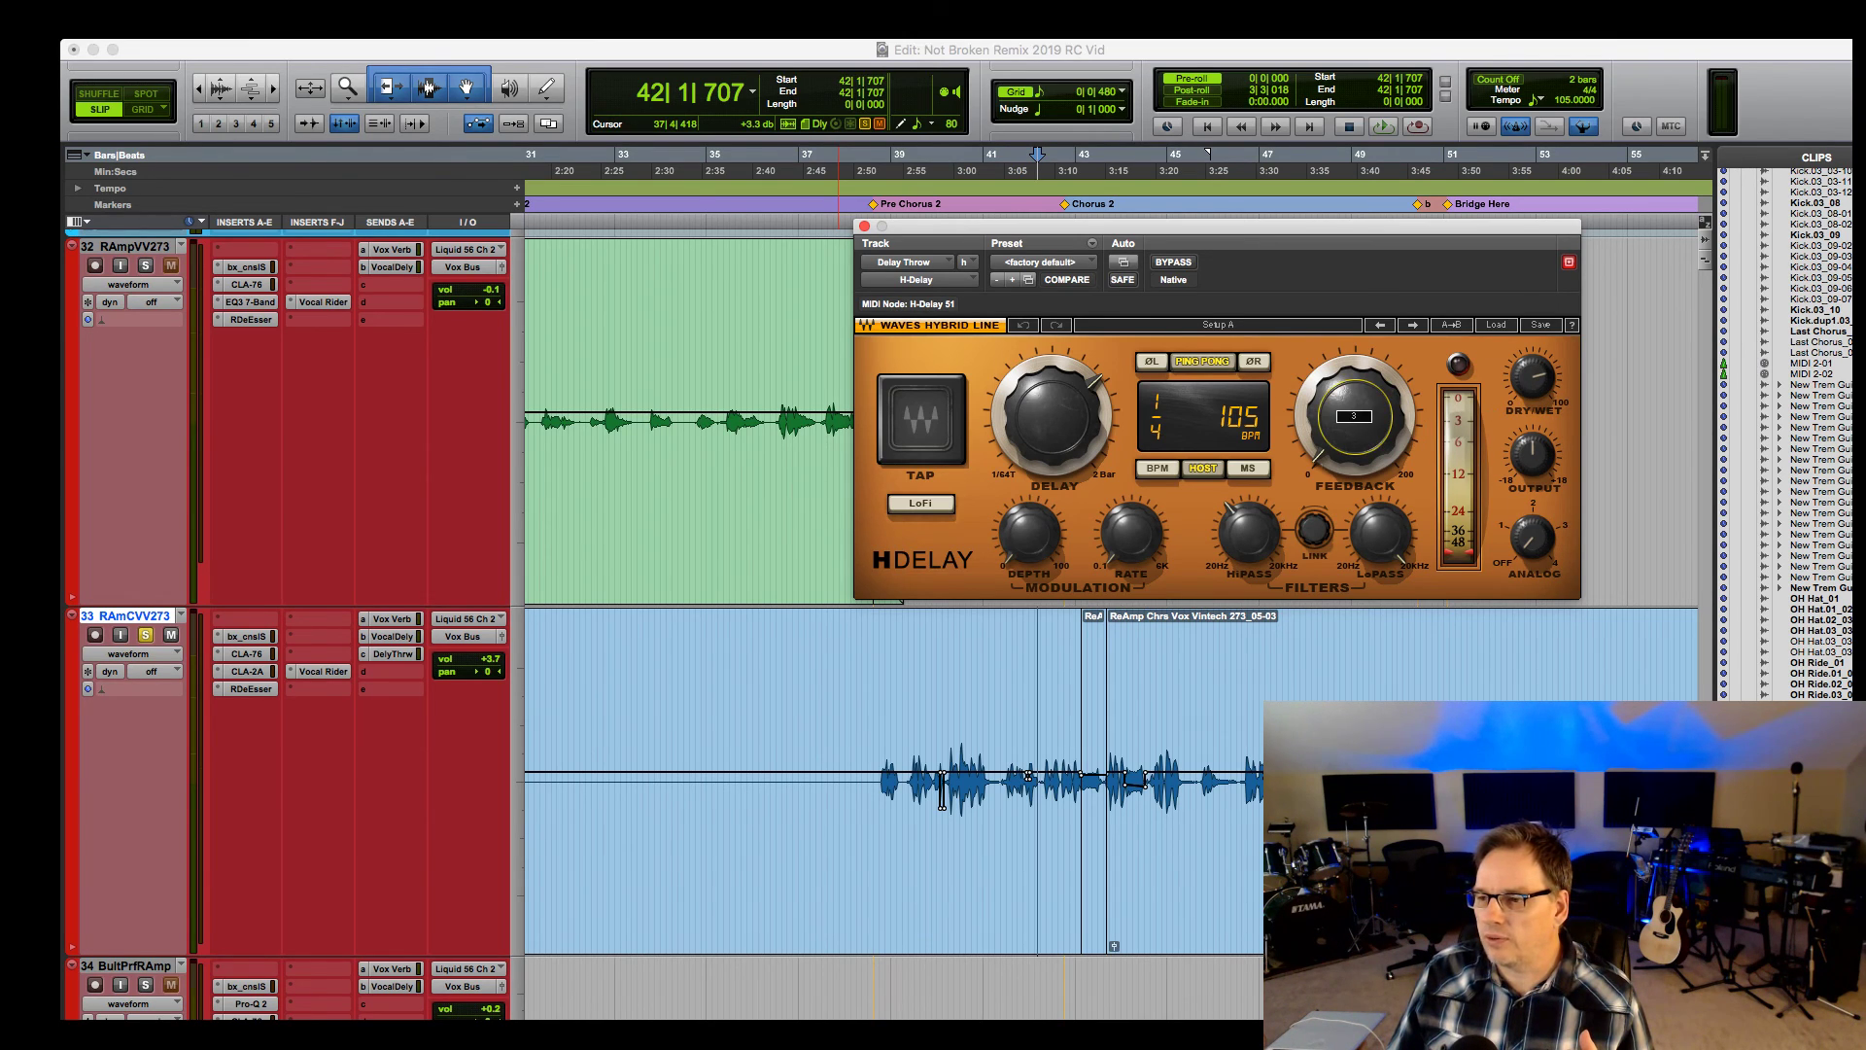
pyautogui.moveTo(1251, 542)
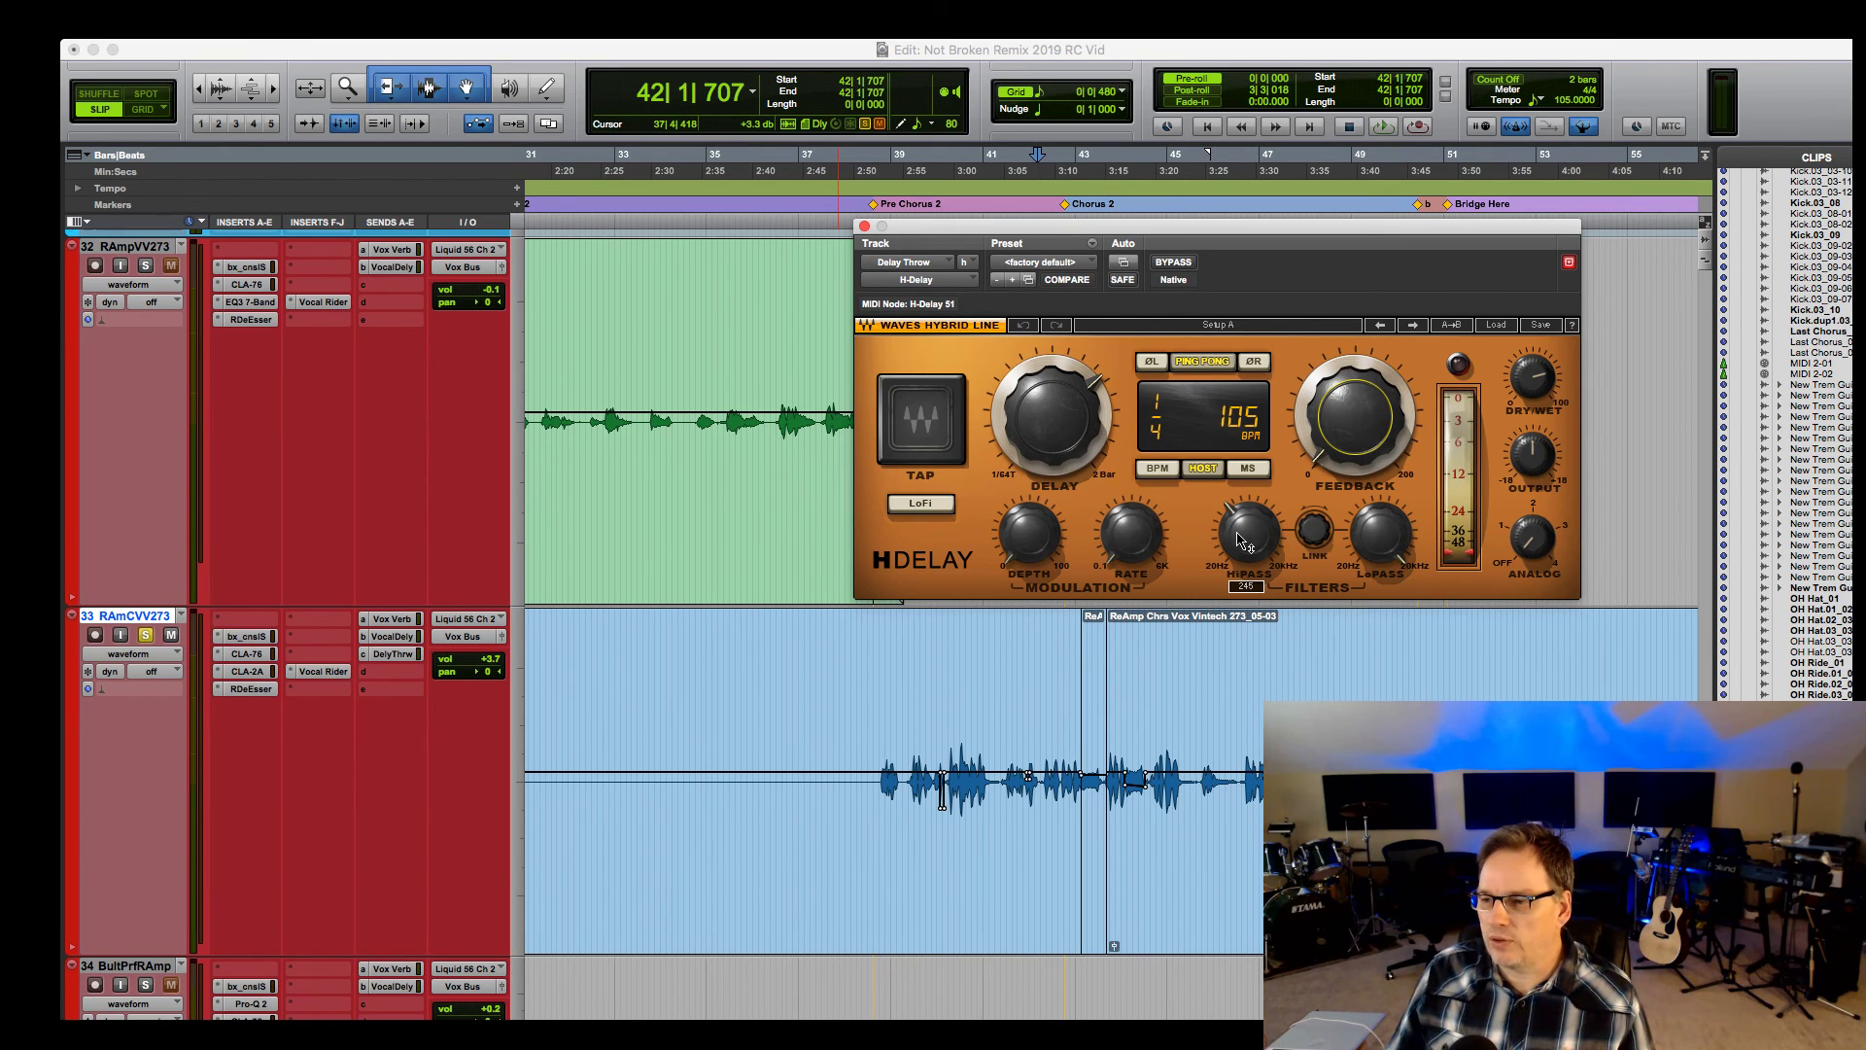
# Open the FabFilter Pro-Q 2 on the Delay Throw track and examine its low-cut and high-frequency boost bands.
pyautogui.moveTo(1396, 239); pyautogui.dragTo(1277, 156)
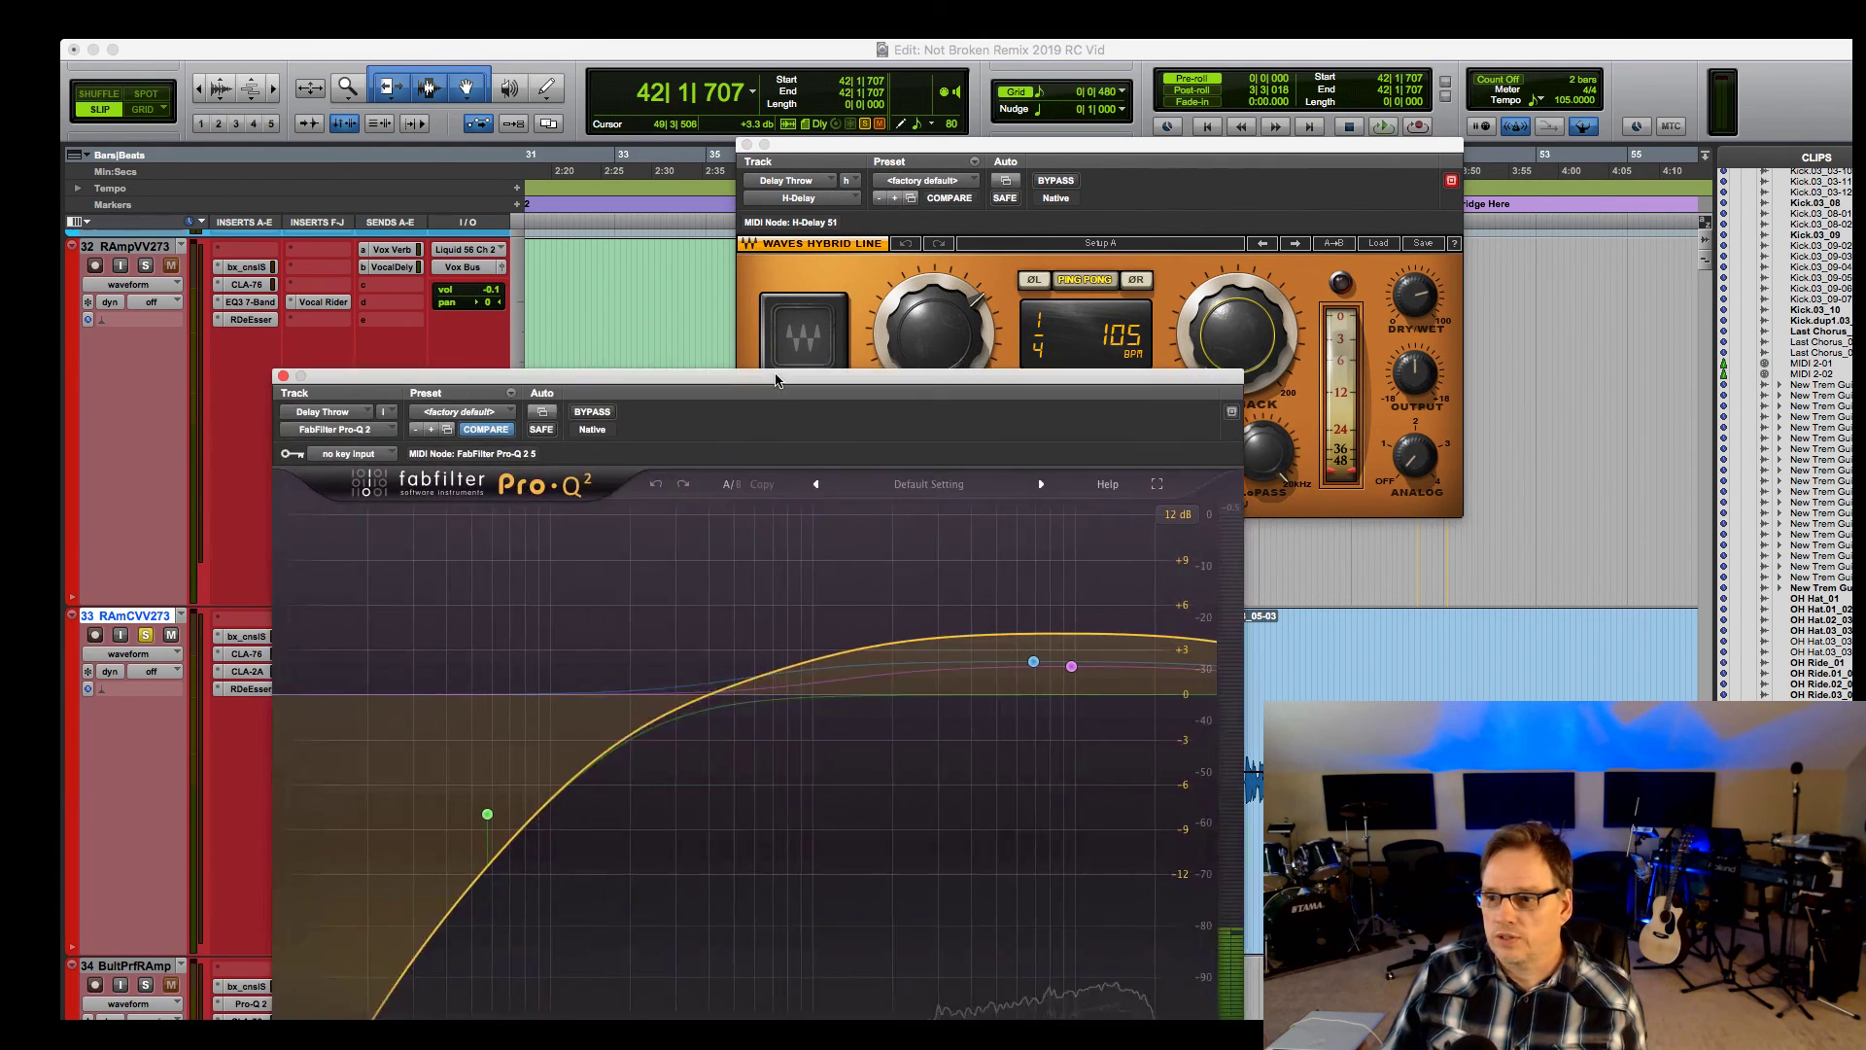
pyautogui.moveTo(785, 388); pyautogui.dragTo(1097, 301)
pyautogui.moveTo(797, 727)
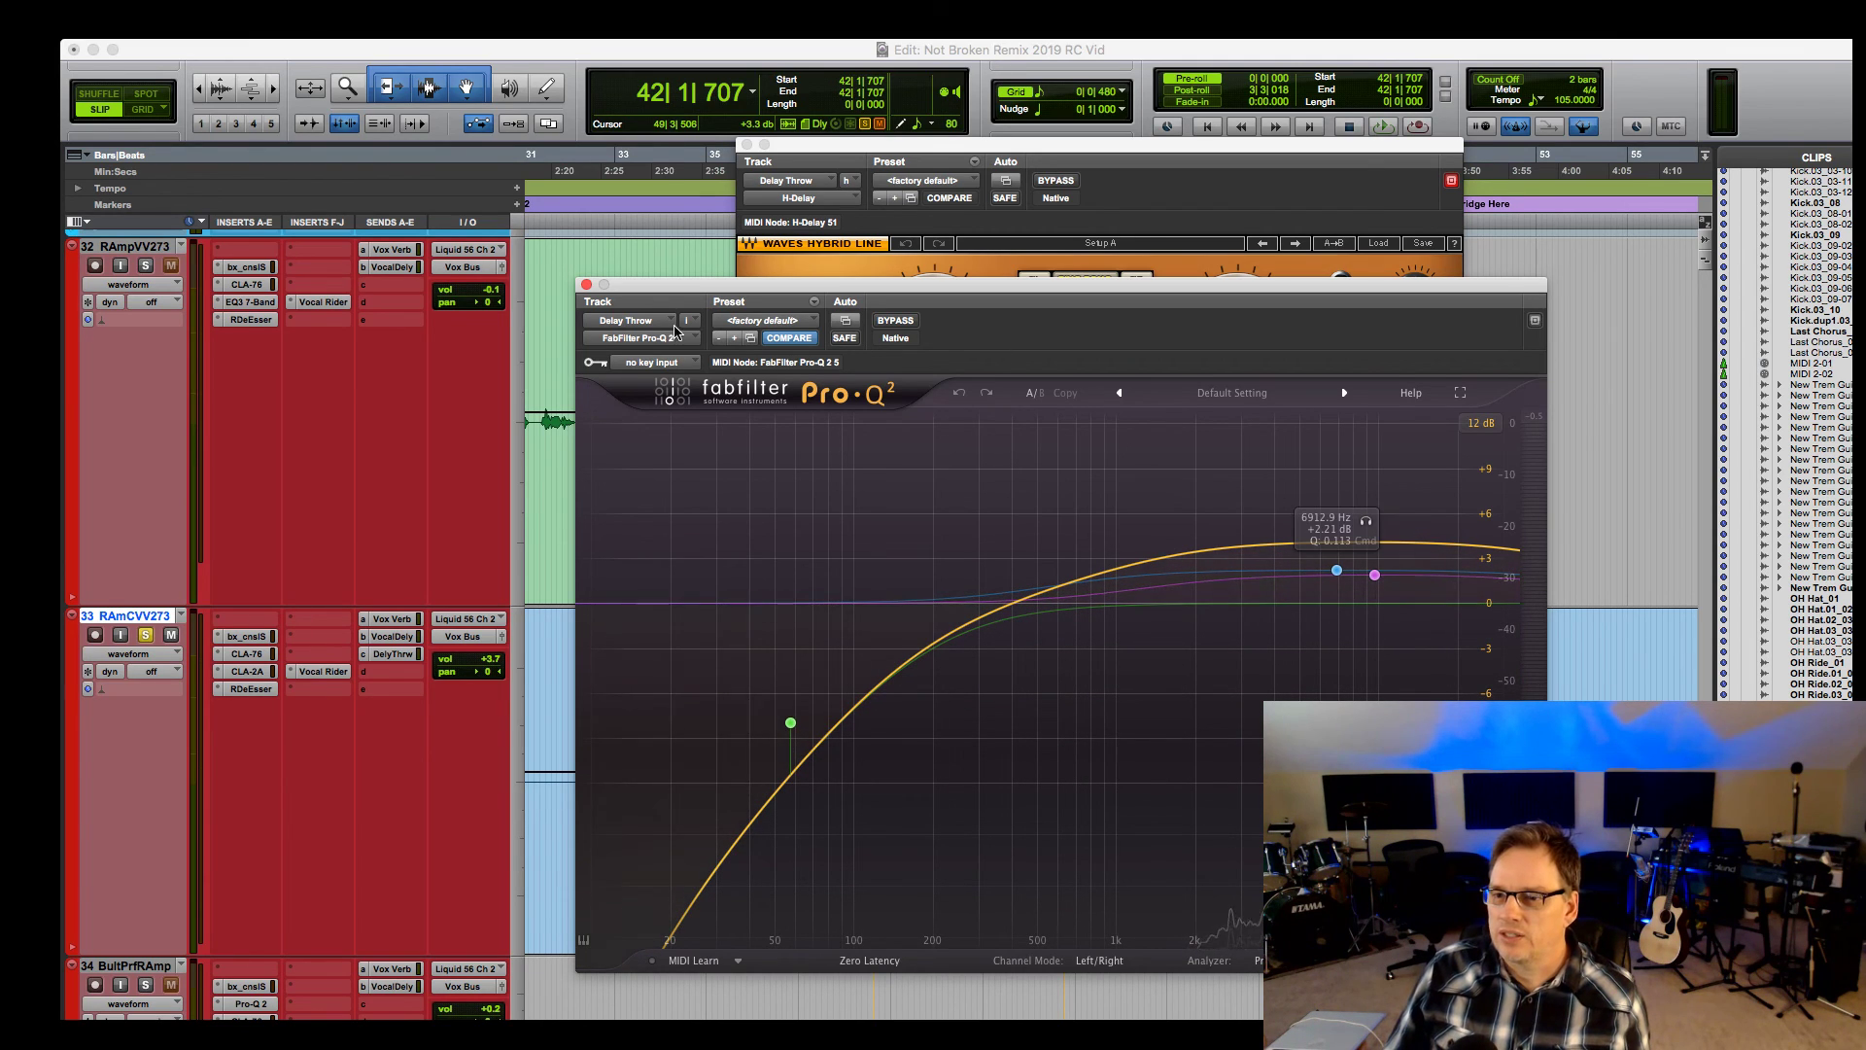
# Close the Delay Throw plugin windows and lower the chorus vocal's volume to about +0.6 dB while playing from 42|1|707.
pyautogui.click(586, 284)
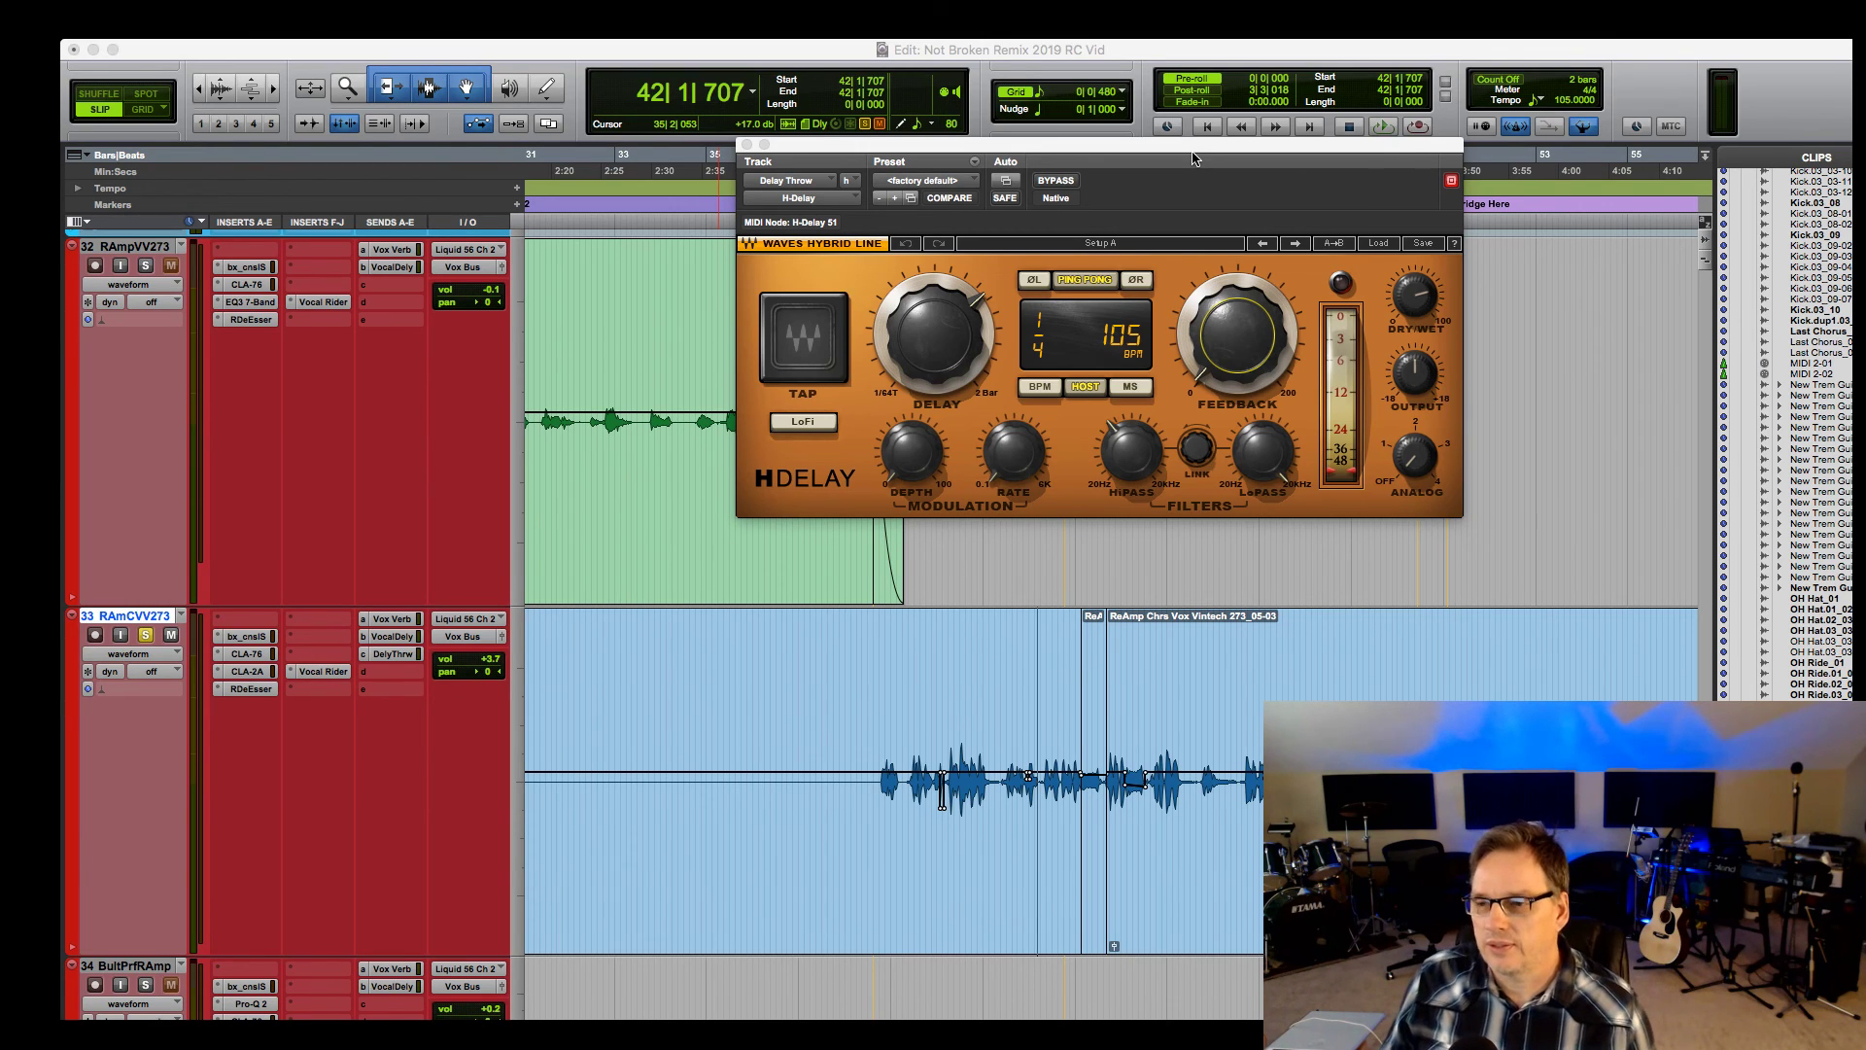
pyautogui.press('space')
pyautogui.click(450, 664)
pyautogui.moveTo(450, 664); pyautogui.dragTo(450, 667)
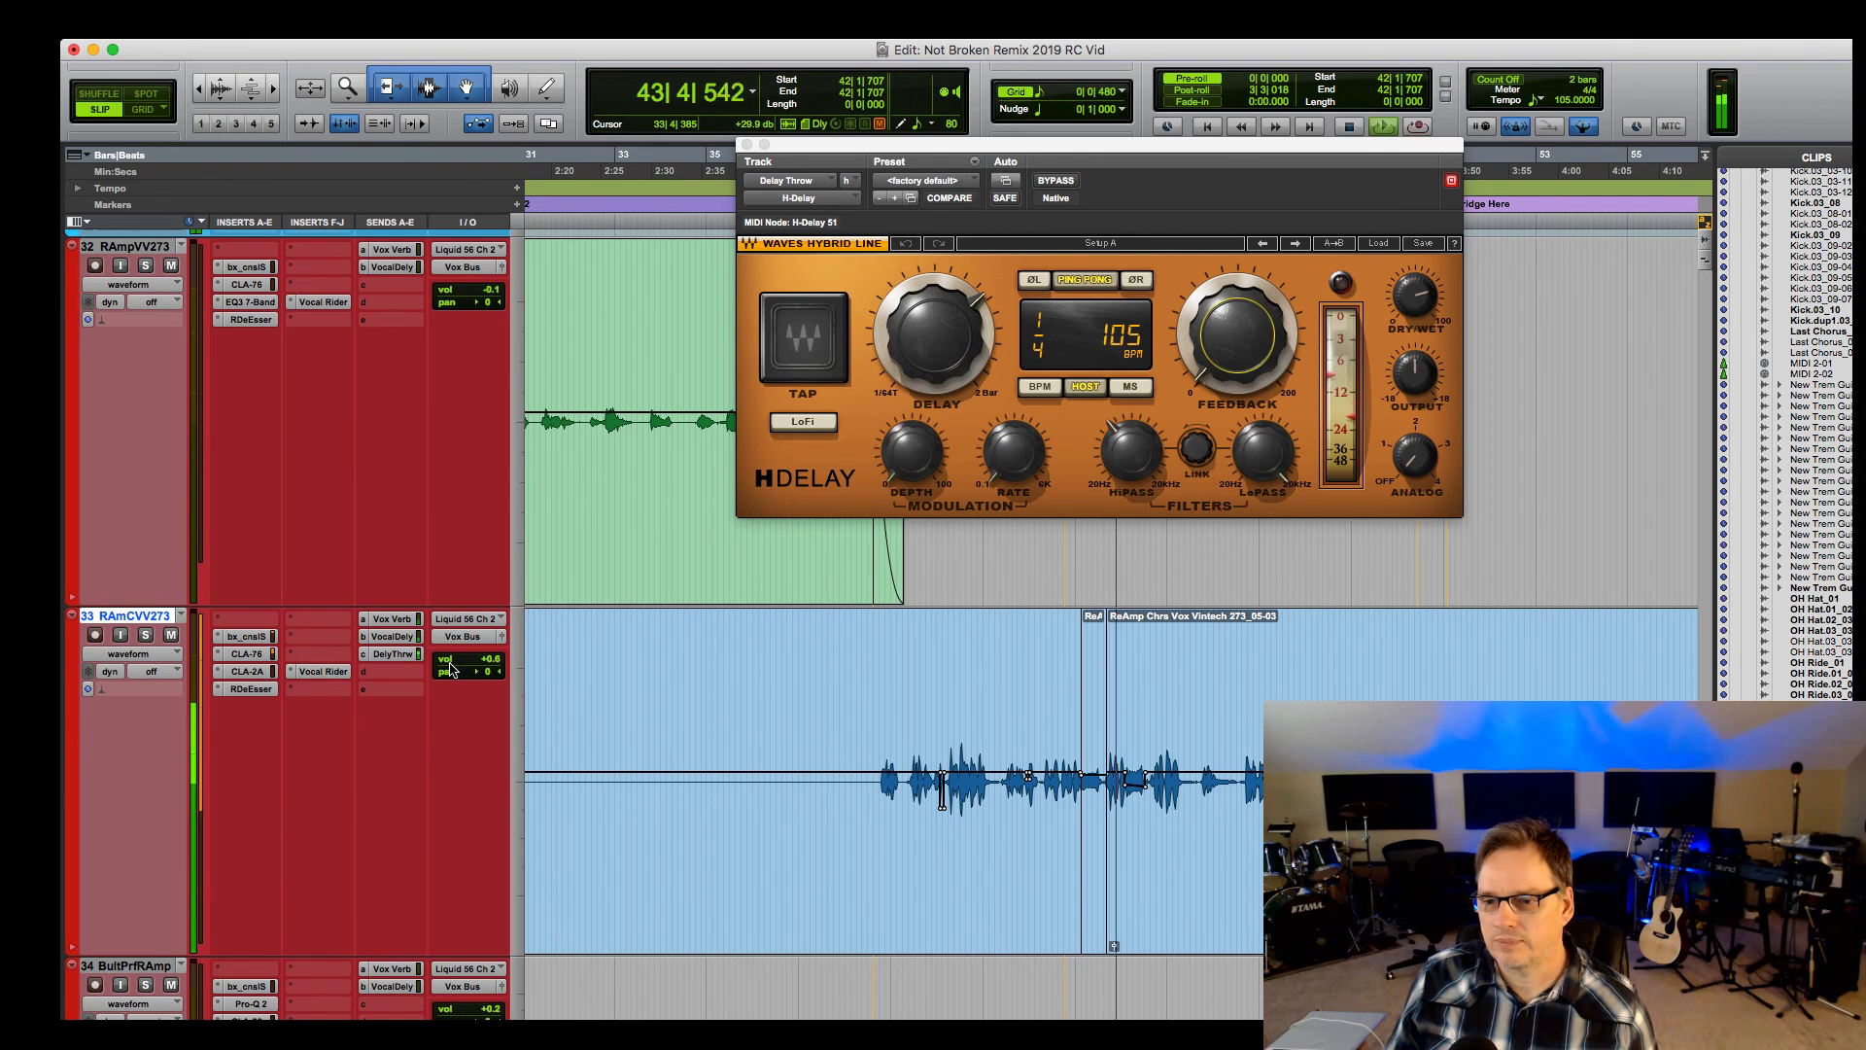
pyautogui.click(746, 145)
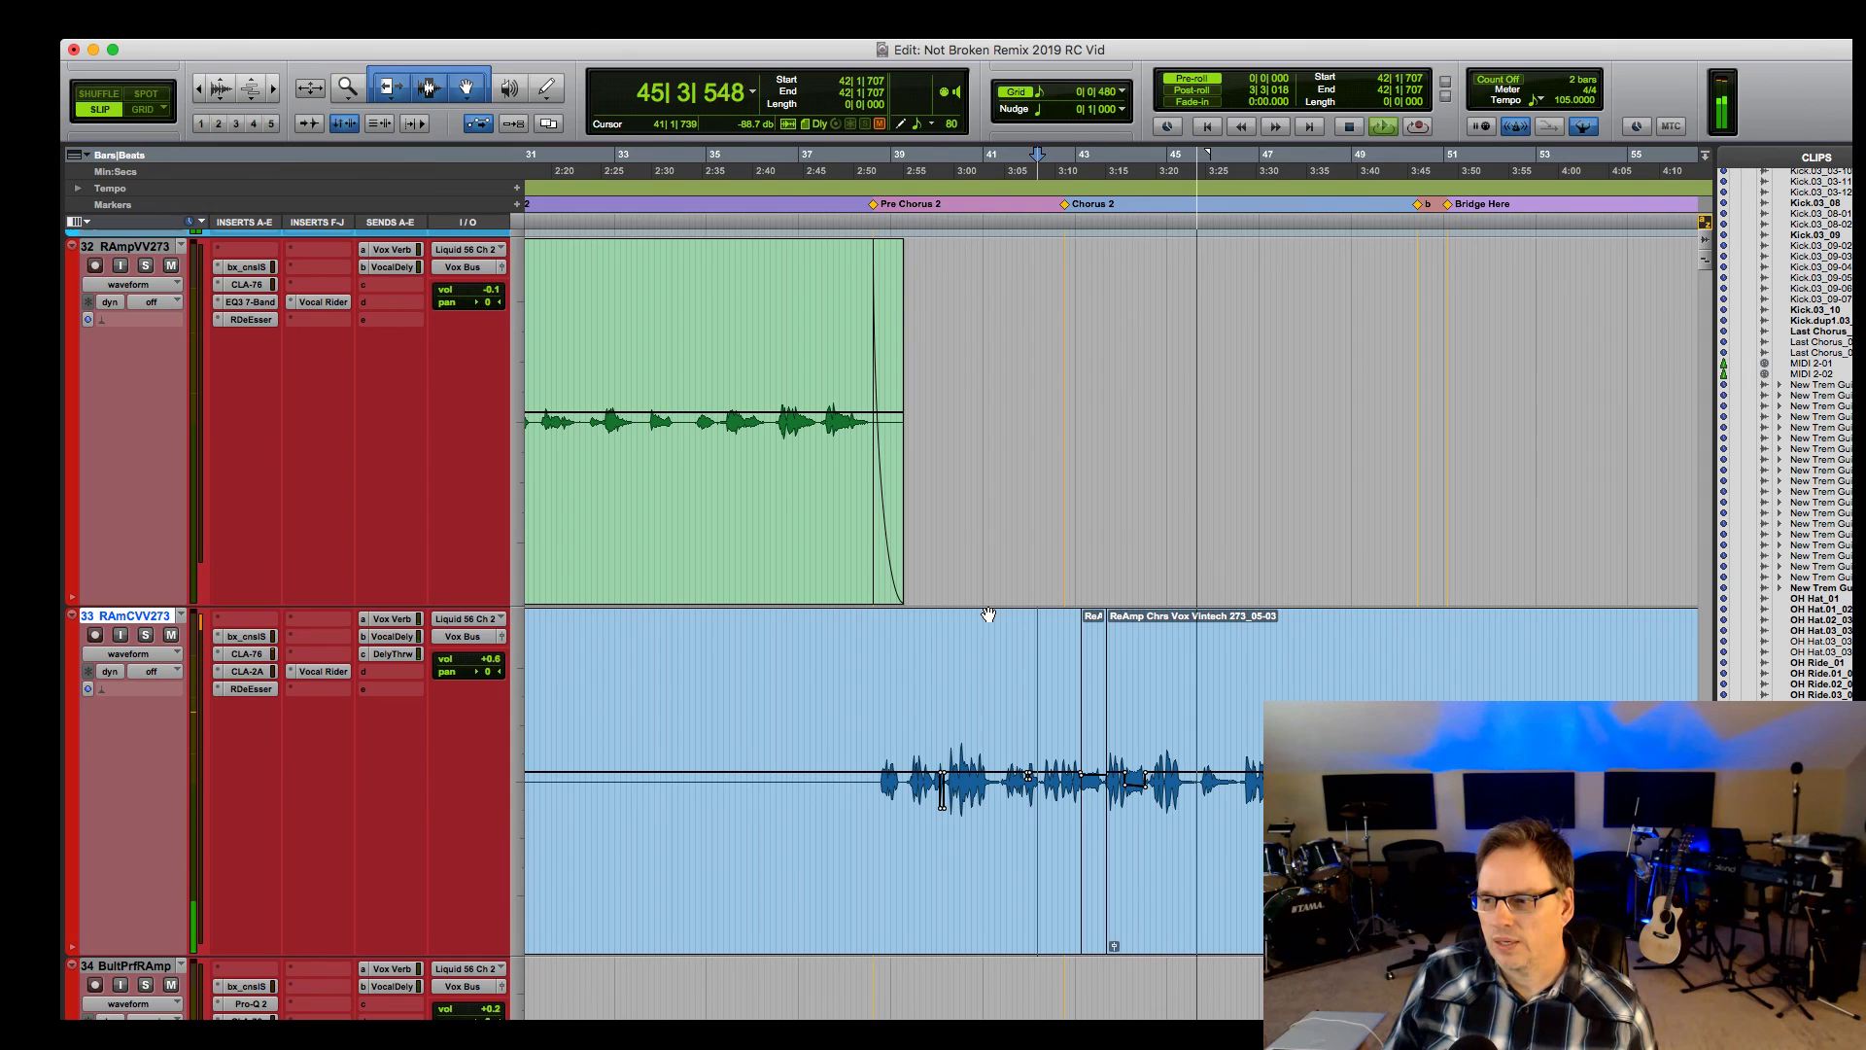
pyautogui.press('space')
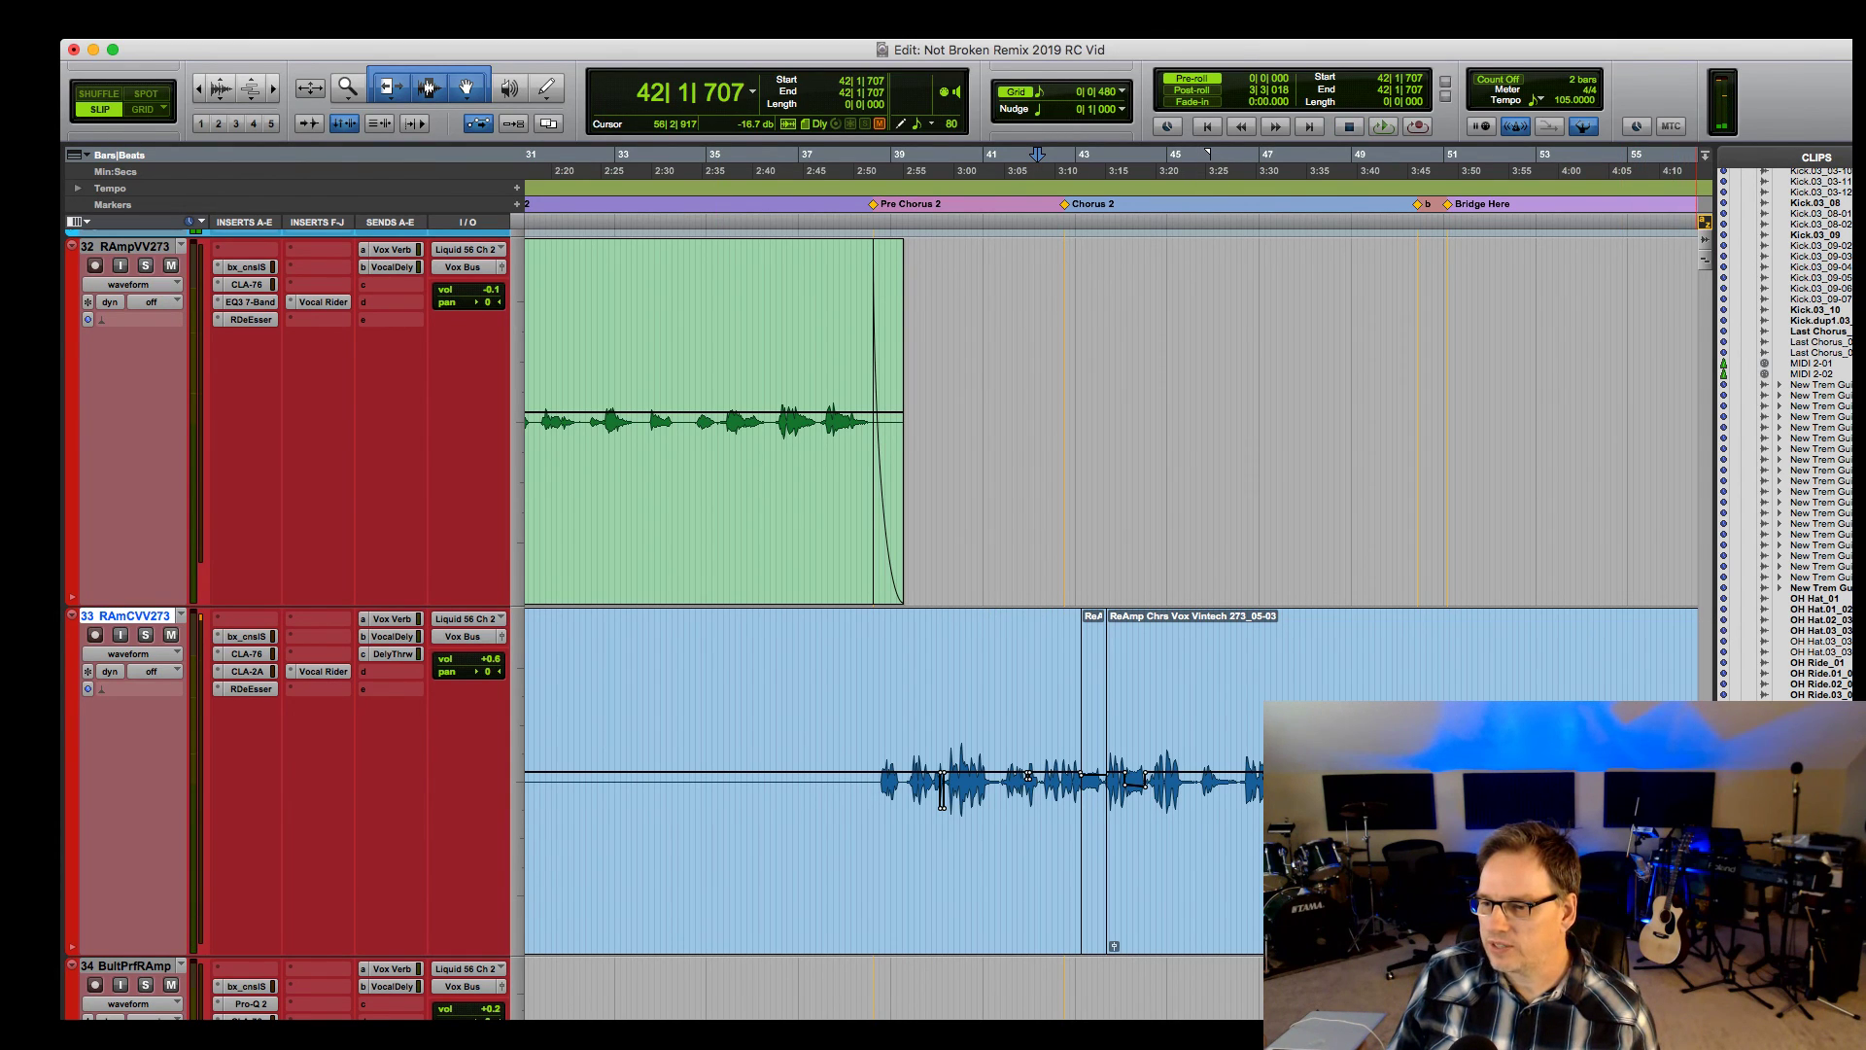
# Examine the volume automation on the Delay Throw track while auditioning the delay throws from 42|1|707.
pyautogui.scroll(-3, 1108, 583)
pyautogui.scroll(-5, 941, 573)
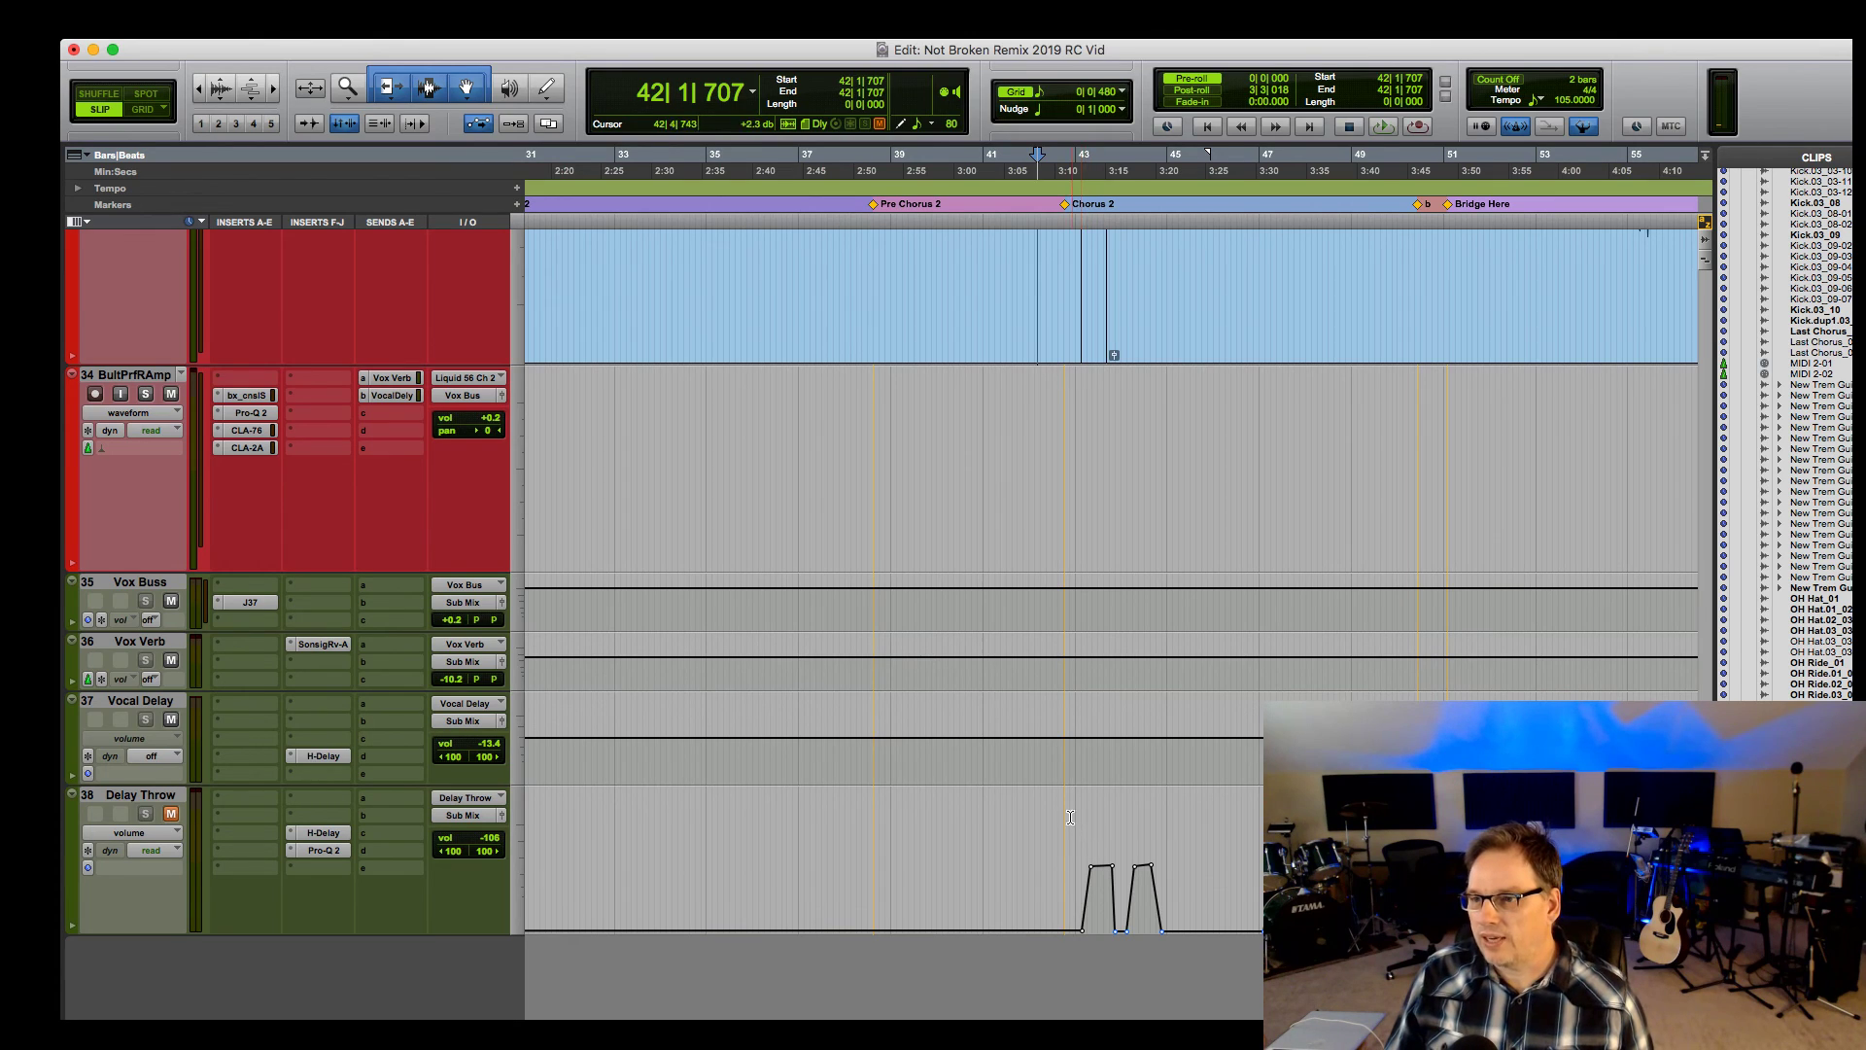
pyautogui.press('space')
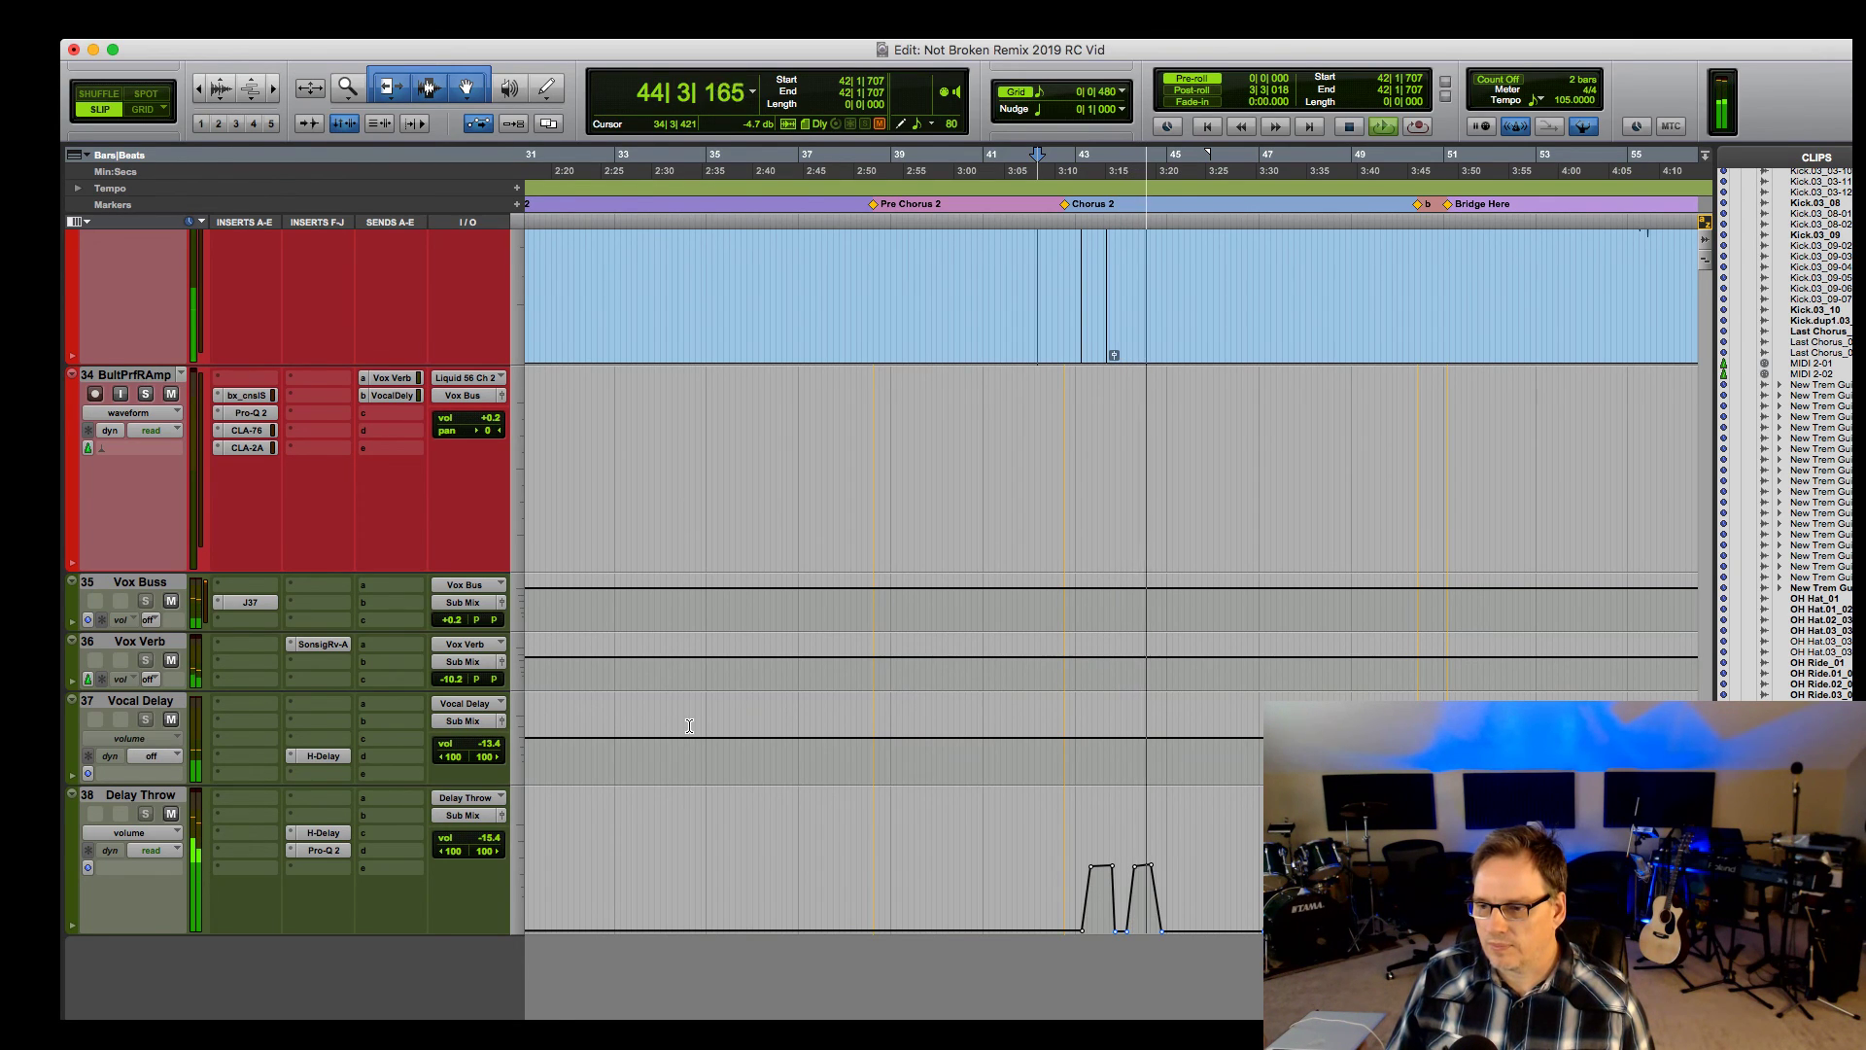
pyautogui.press('space')
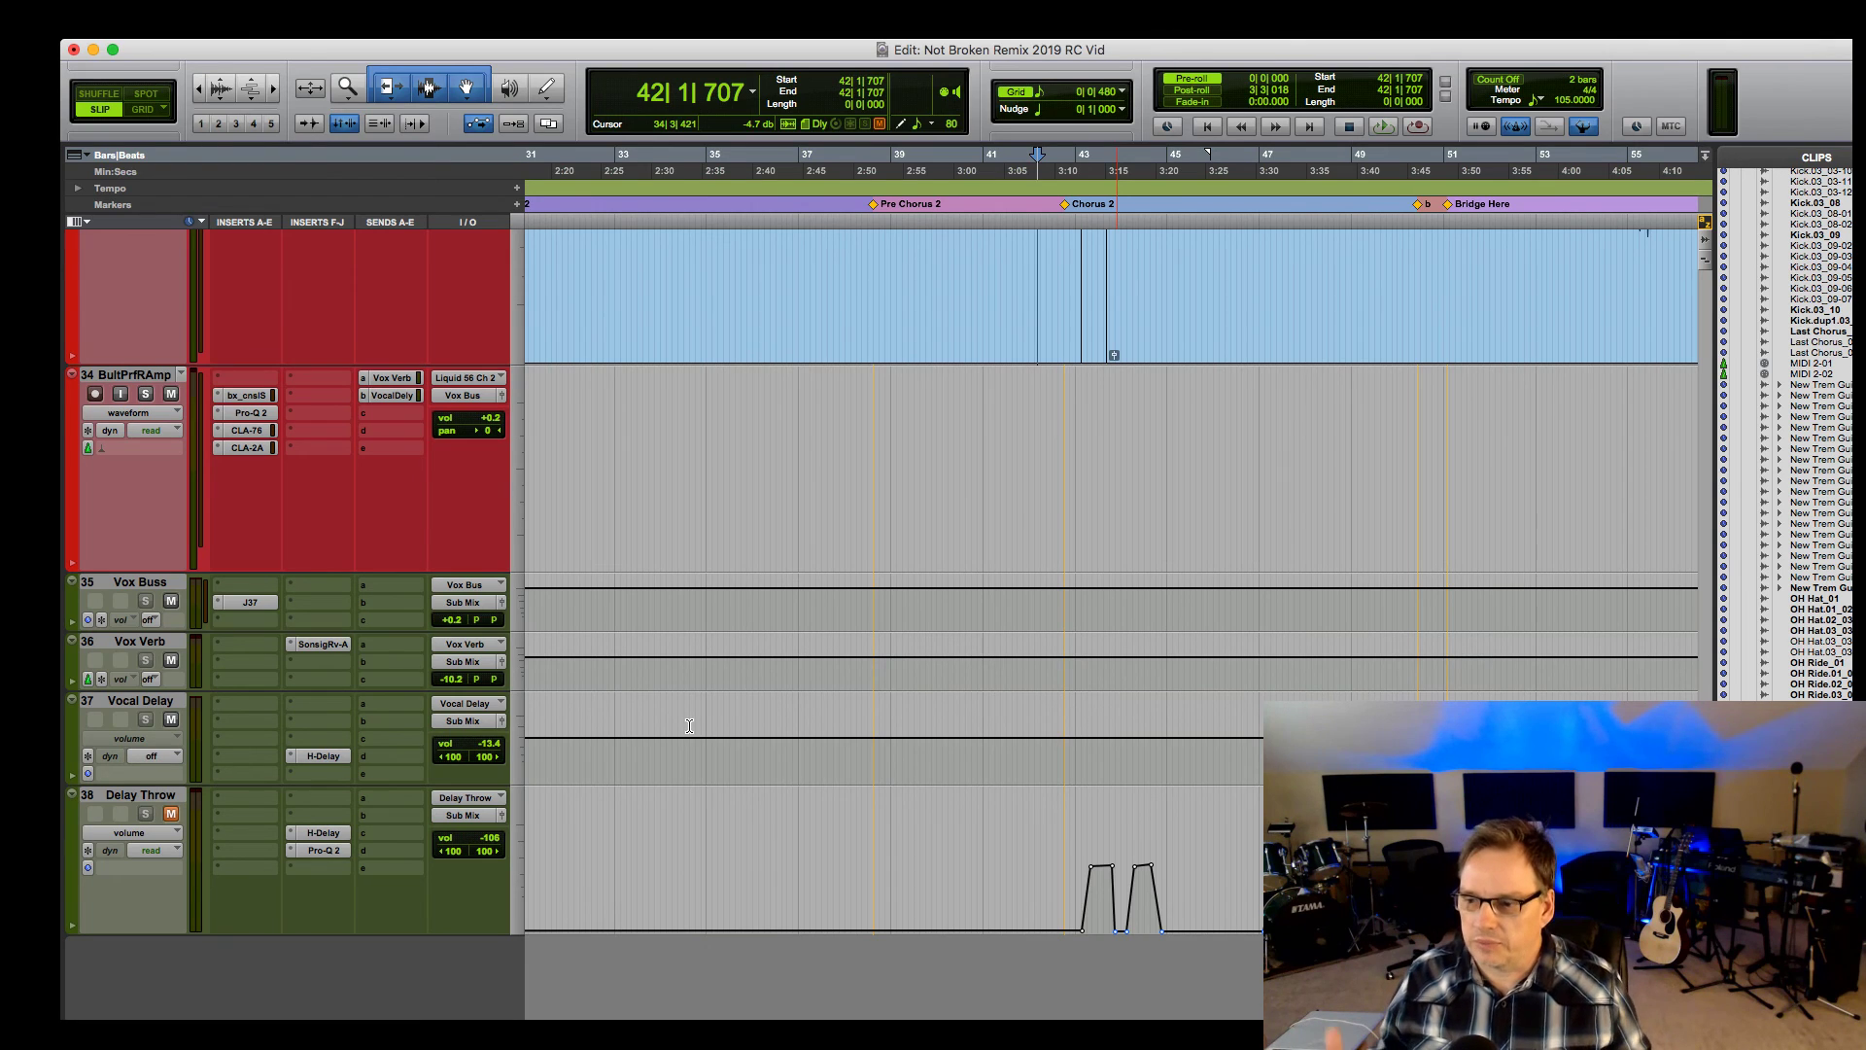
# Show the mixer and lower the verse vocal's fader to -0.4 dB.
pyautogui.scroll(5, 689, 726)
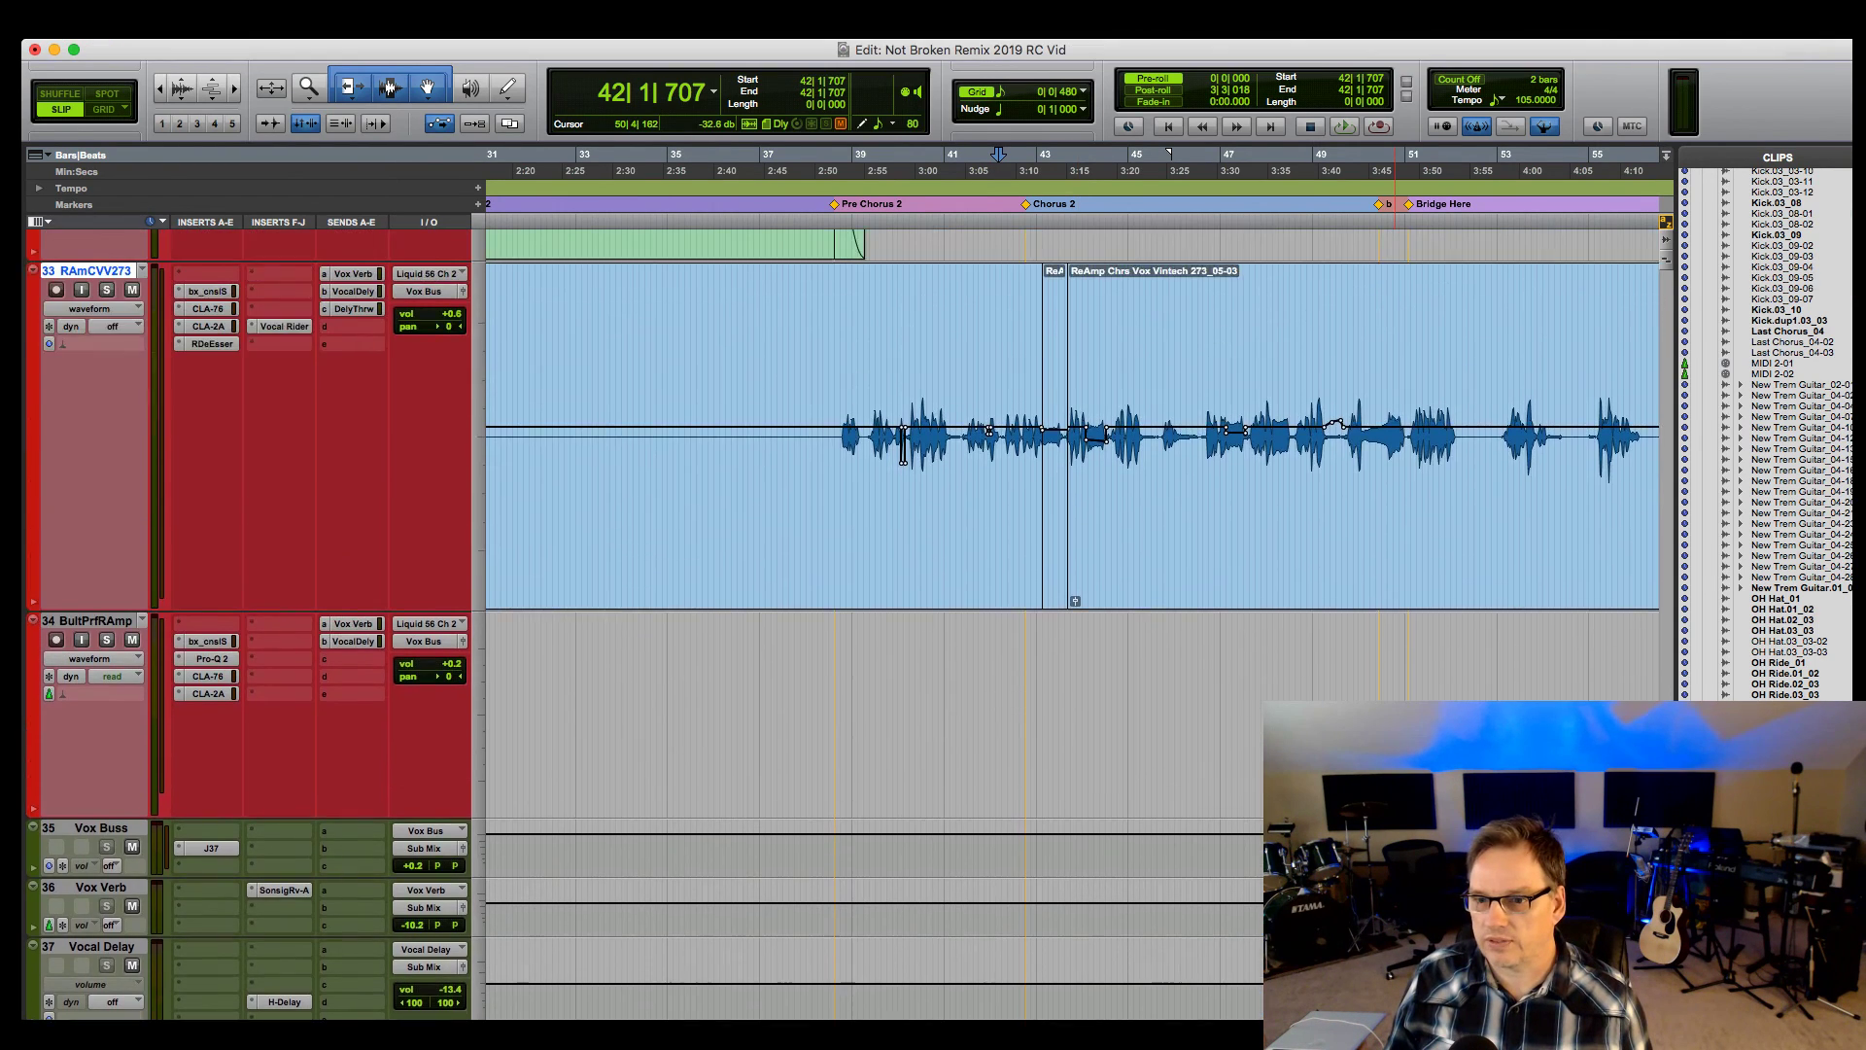
pyautogui.scroll(-4, 1047, 544)
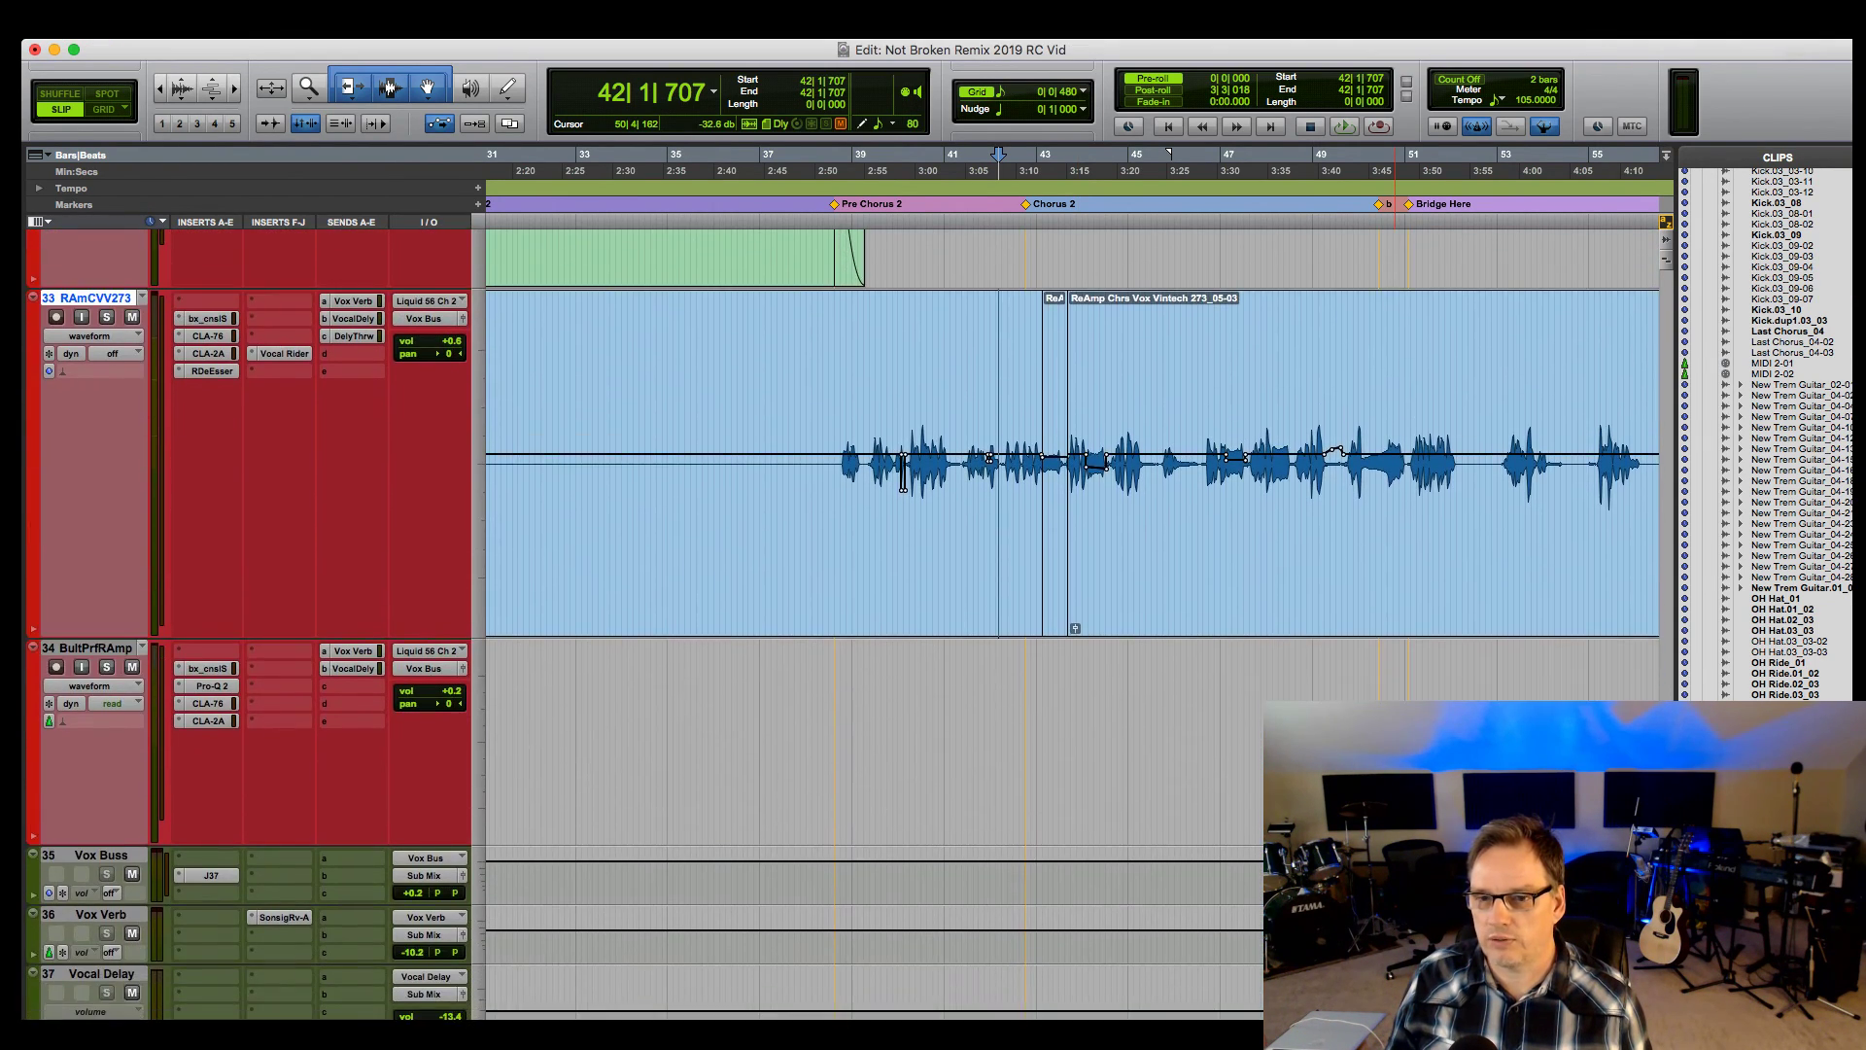
pyautogui.scroll(3, 1046, 544)
pyautogui.press('super+equal')
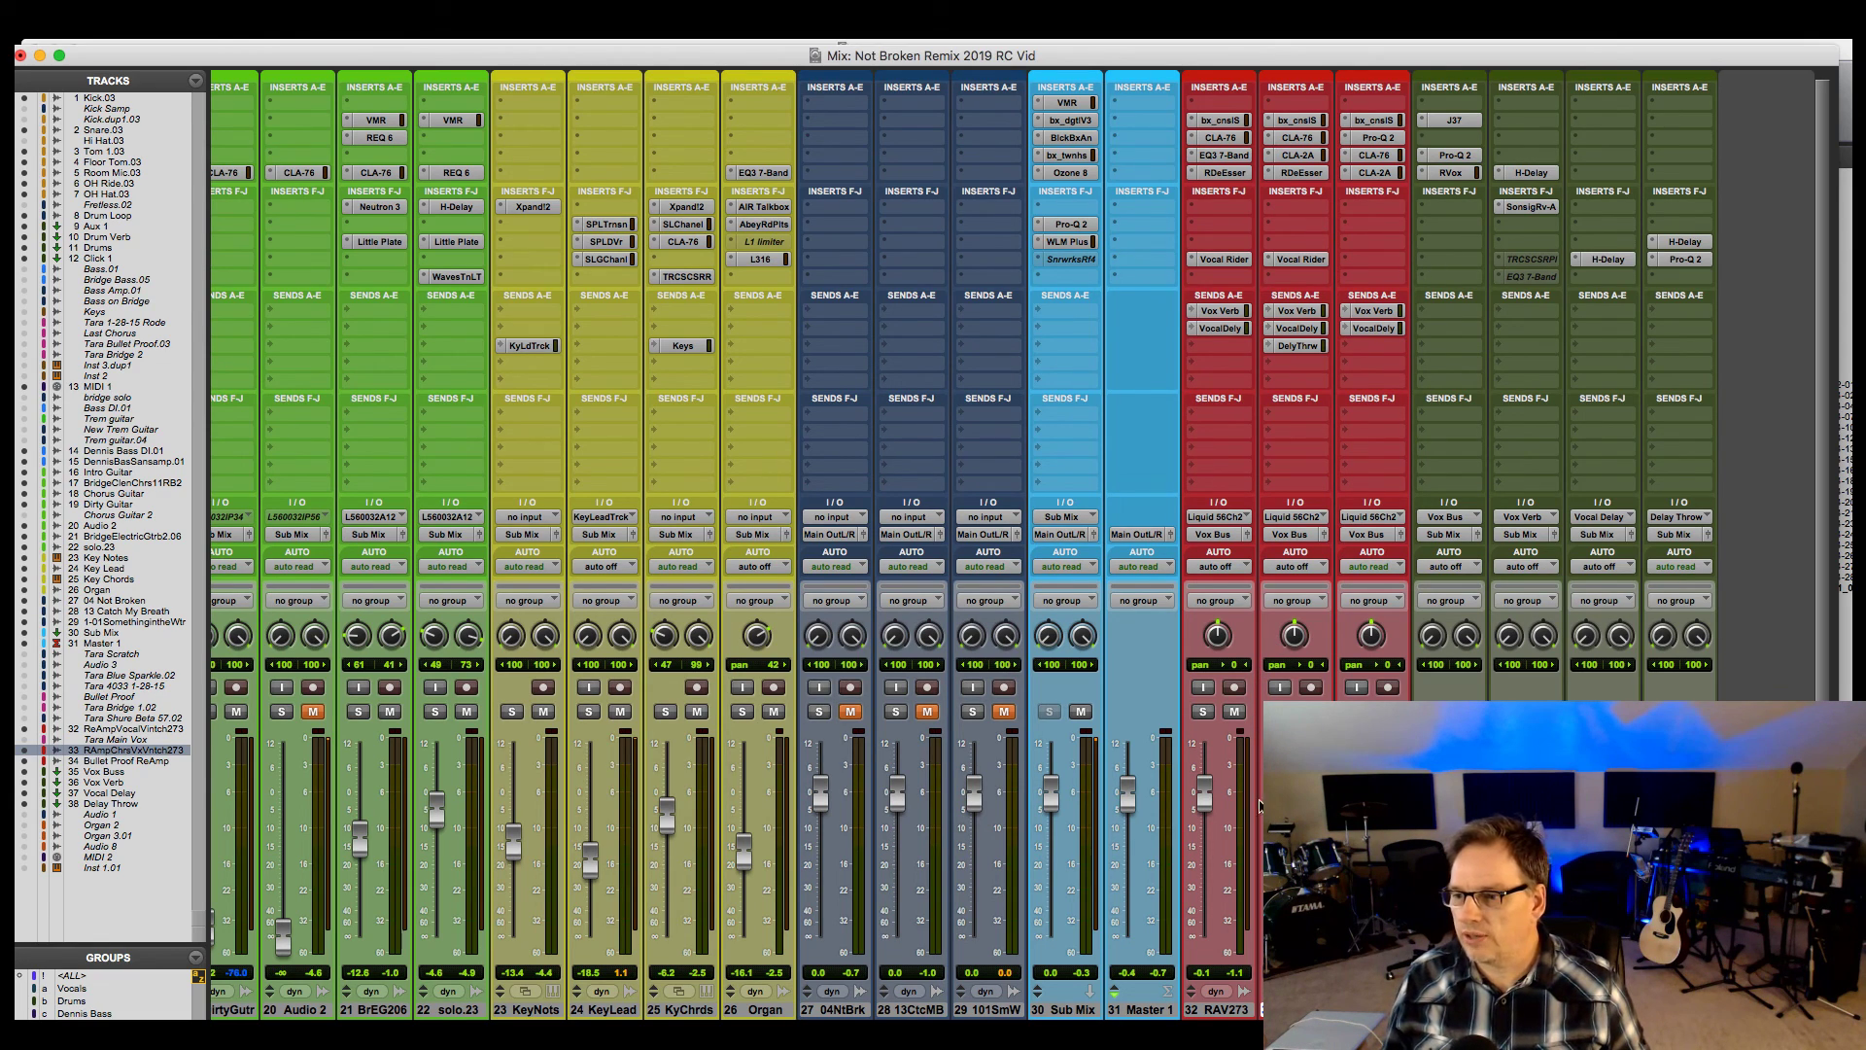
pyautogui.moveTo(1204, 802); pyautogui.dragTo(1203, 807)
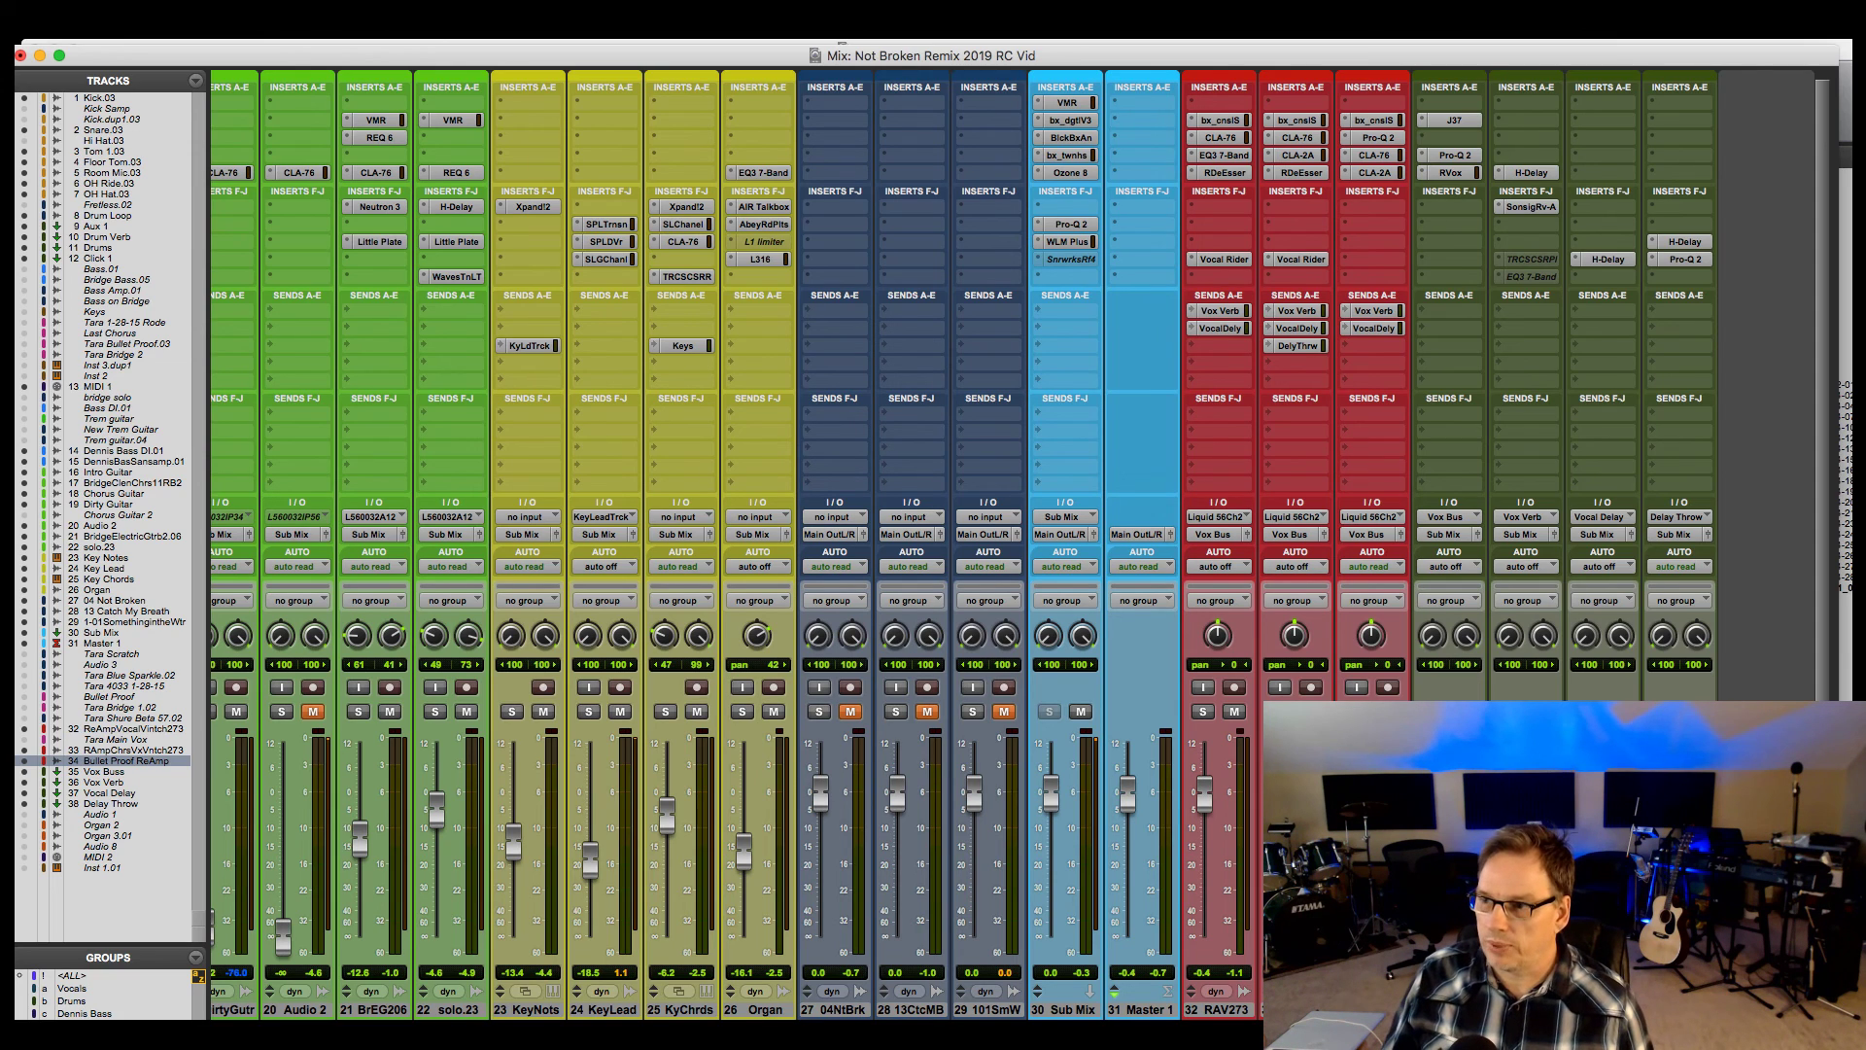
# Examine the J37, FabFilter Pro-Q 2 and RVox settings inserted on the Vox Buss track.
pyautogui.click(1463, 120)
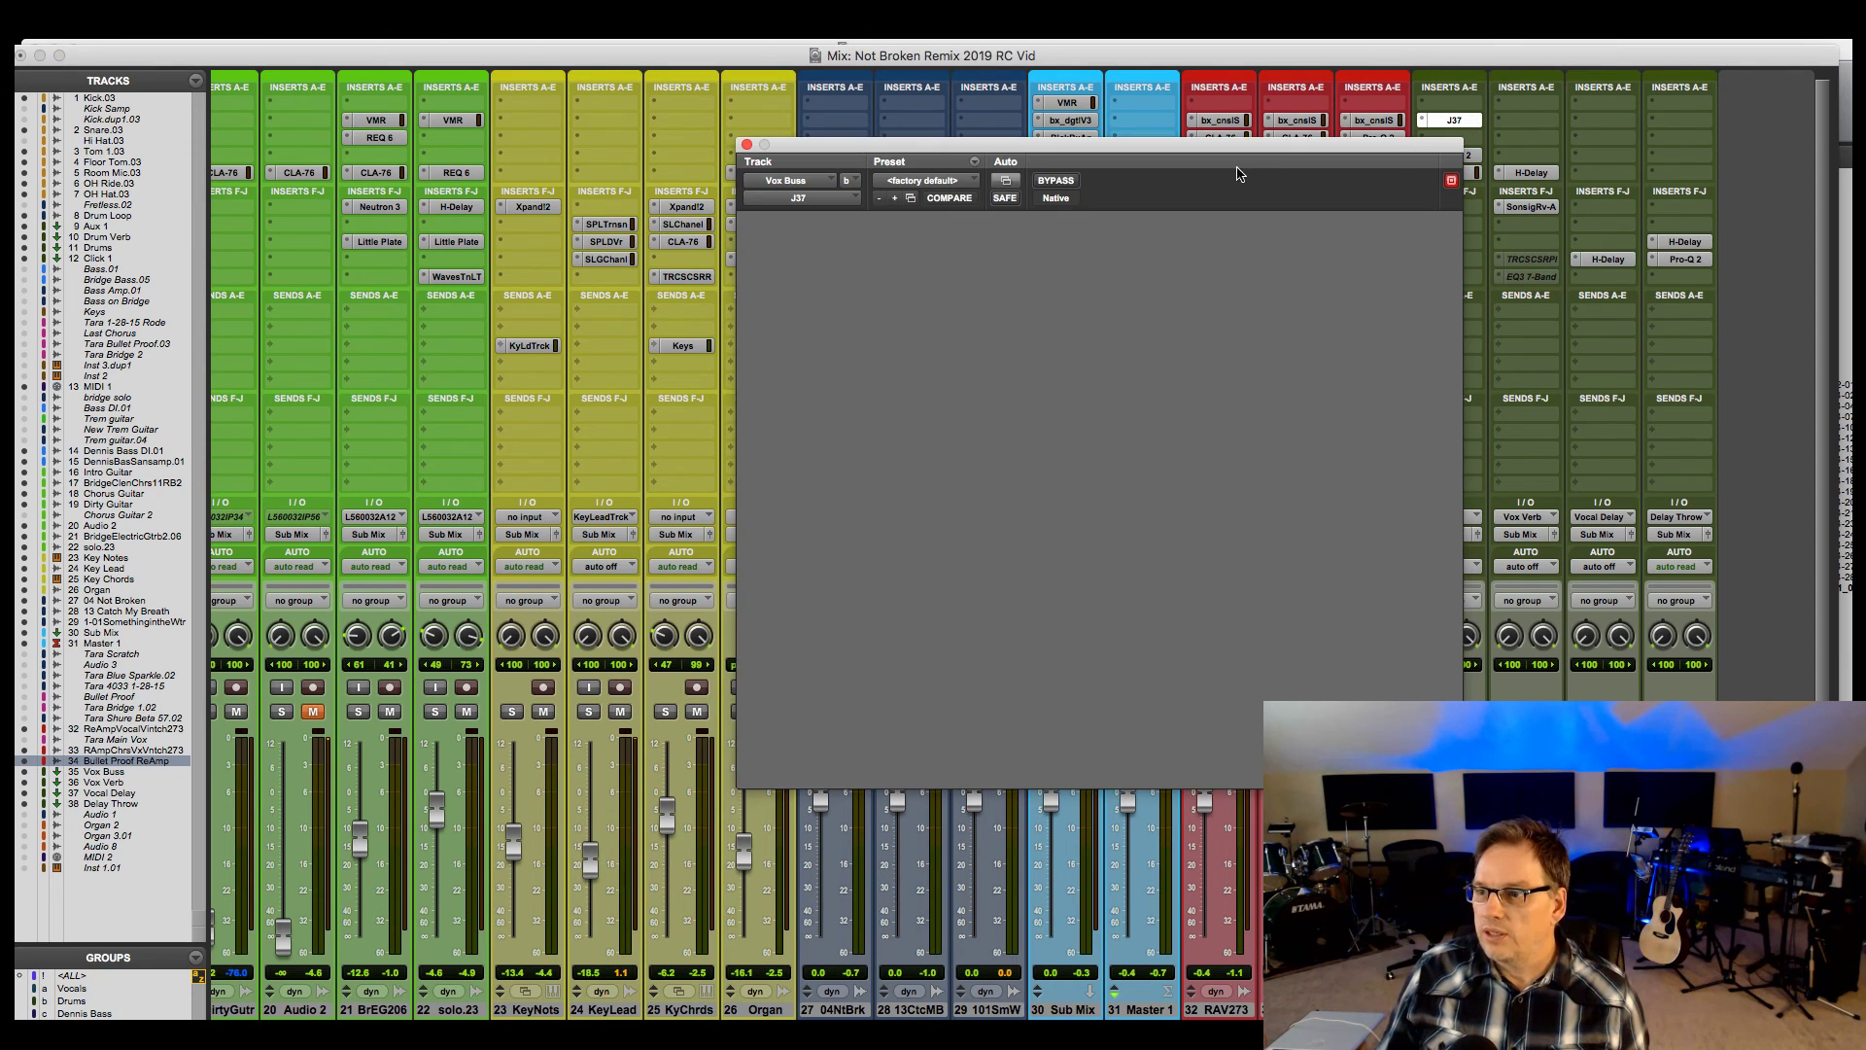
pyautogui.moveTo(1230, 149); pyautogui.dragTo(789, 71)
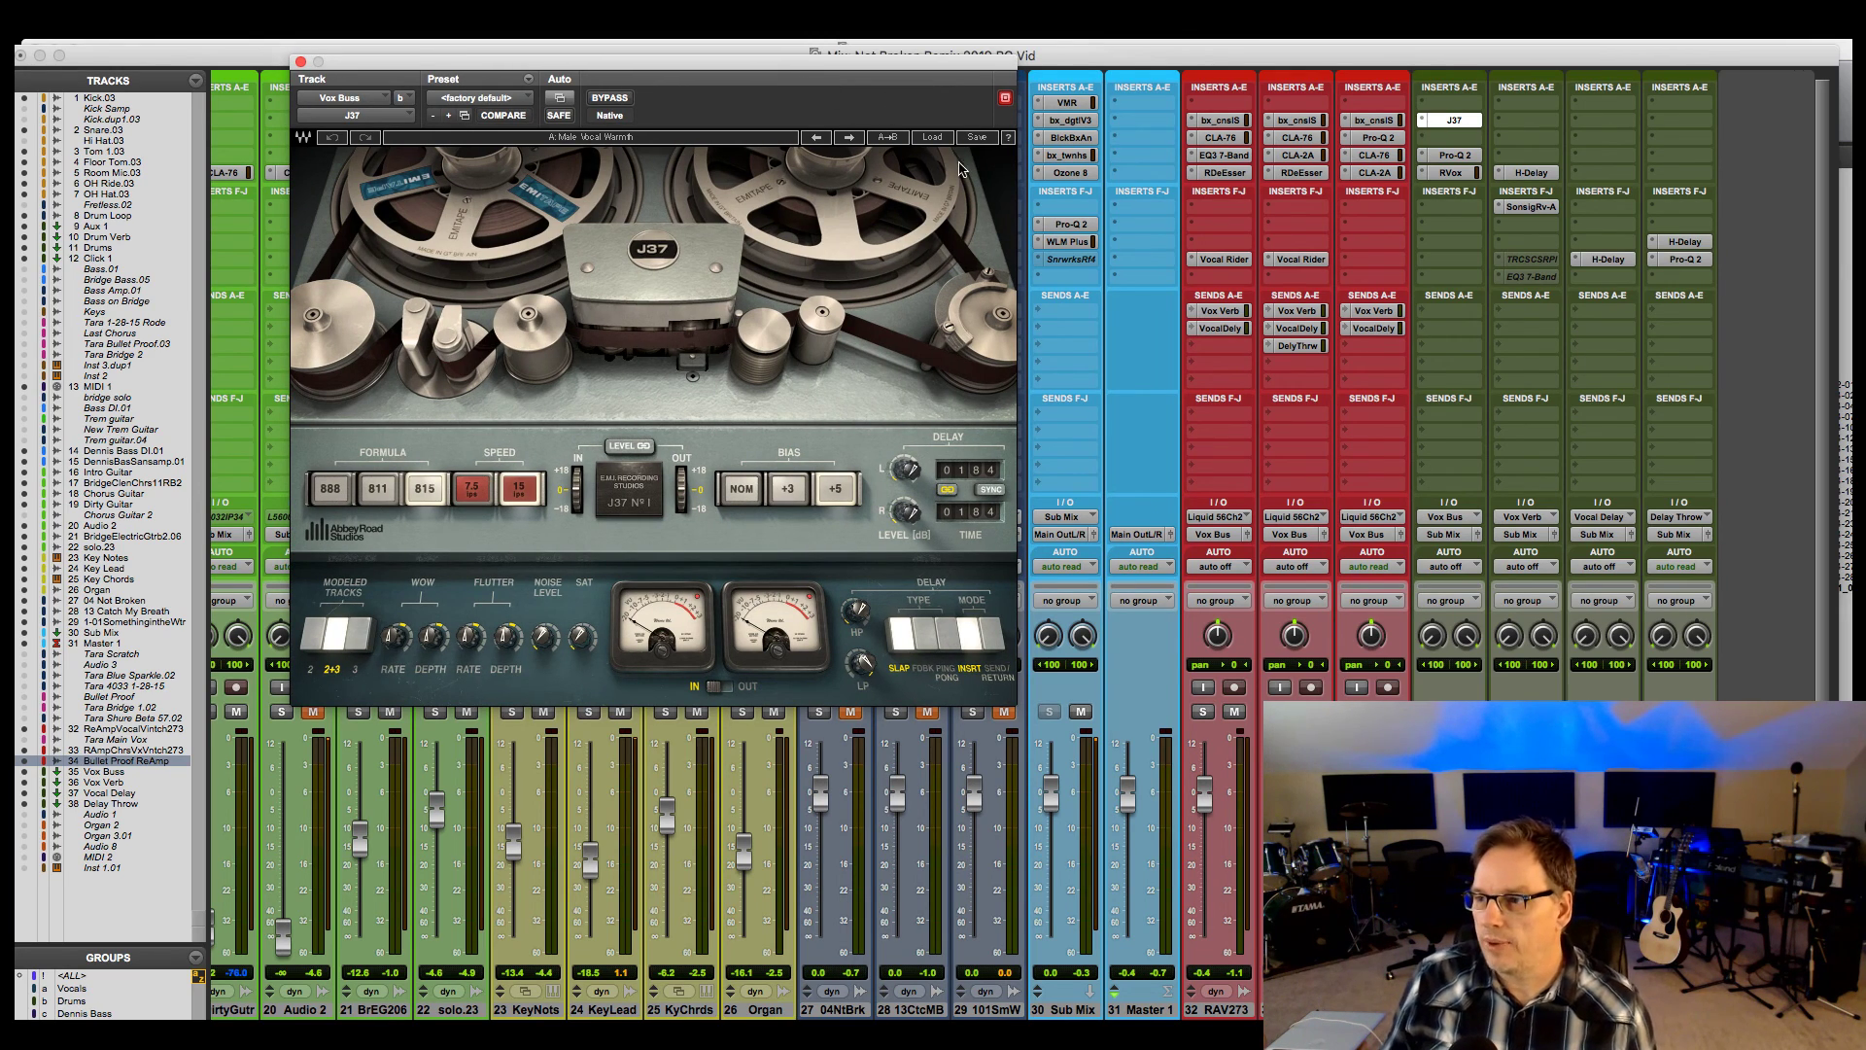
pyautogui.click(1455, 156)
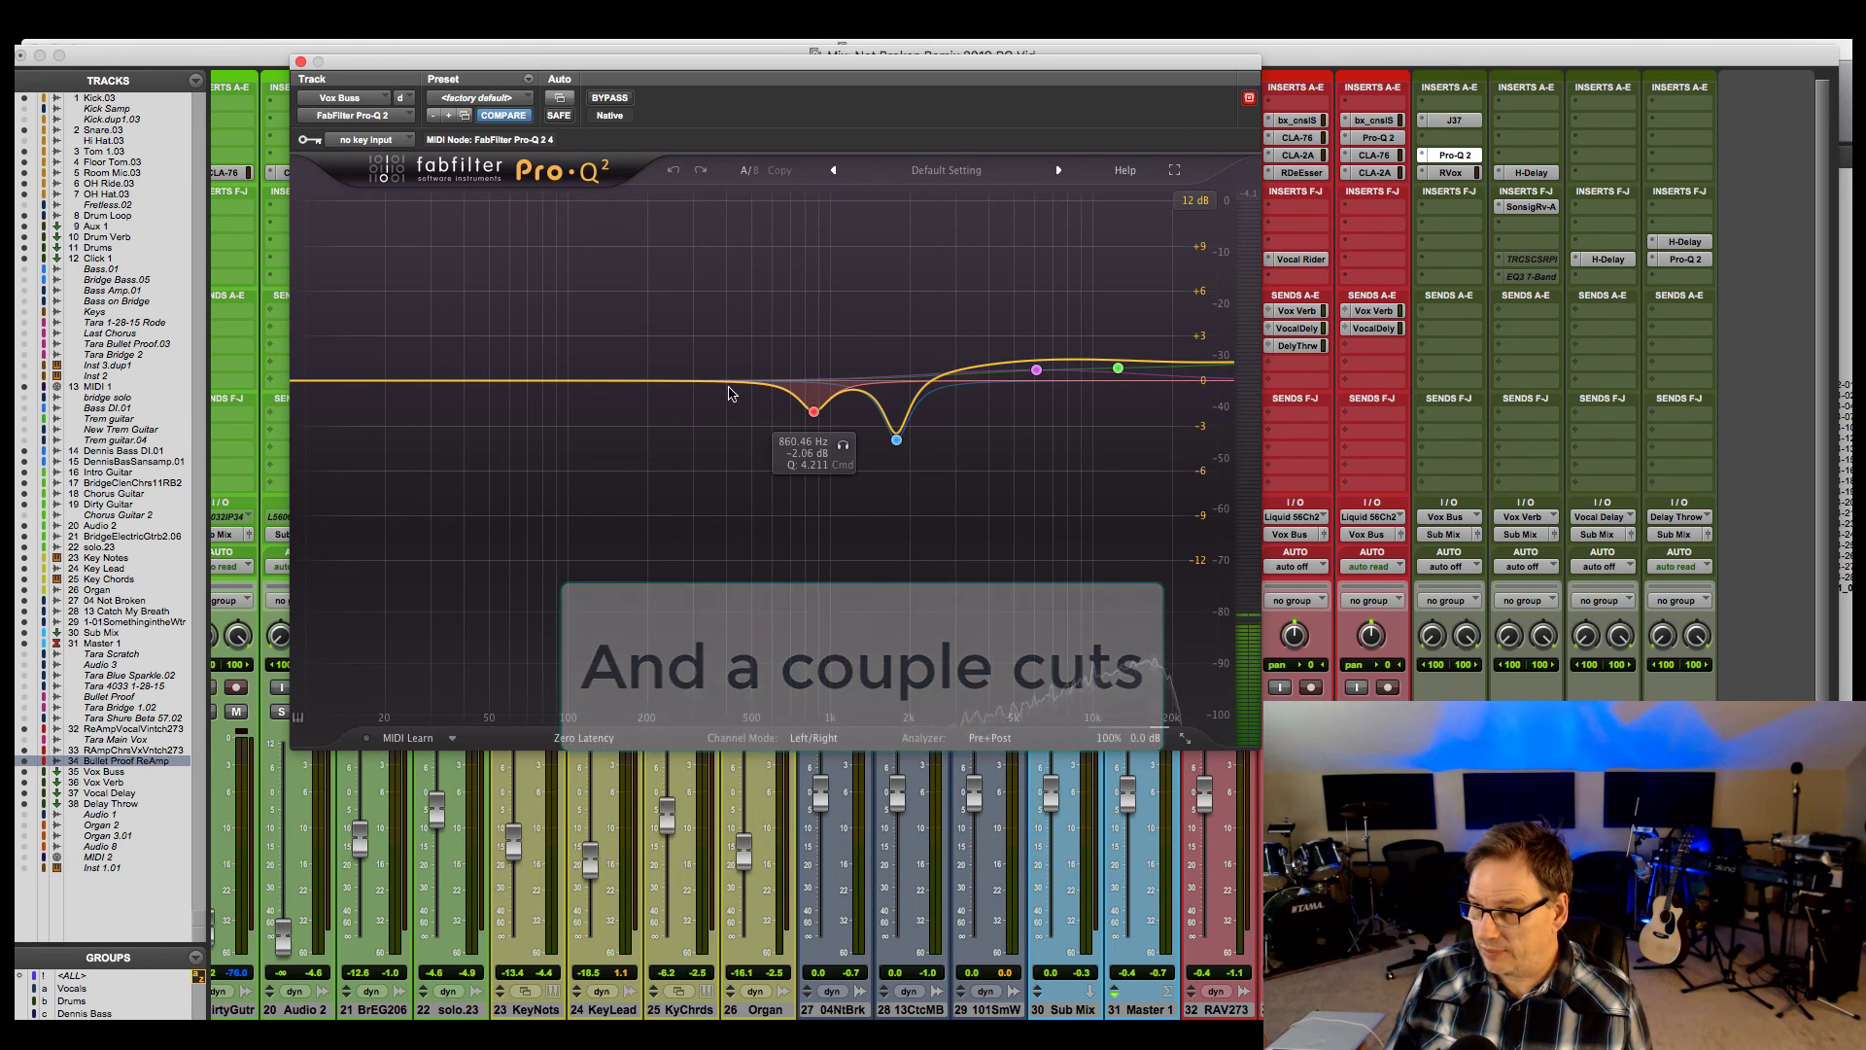
pyautogui.click(1469, 178)
pyautogui.click(1469, 175)
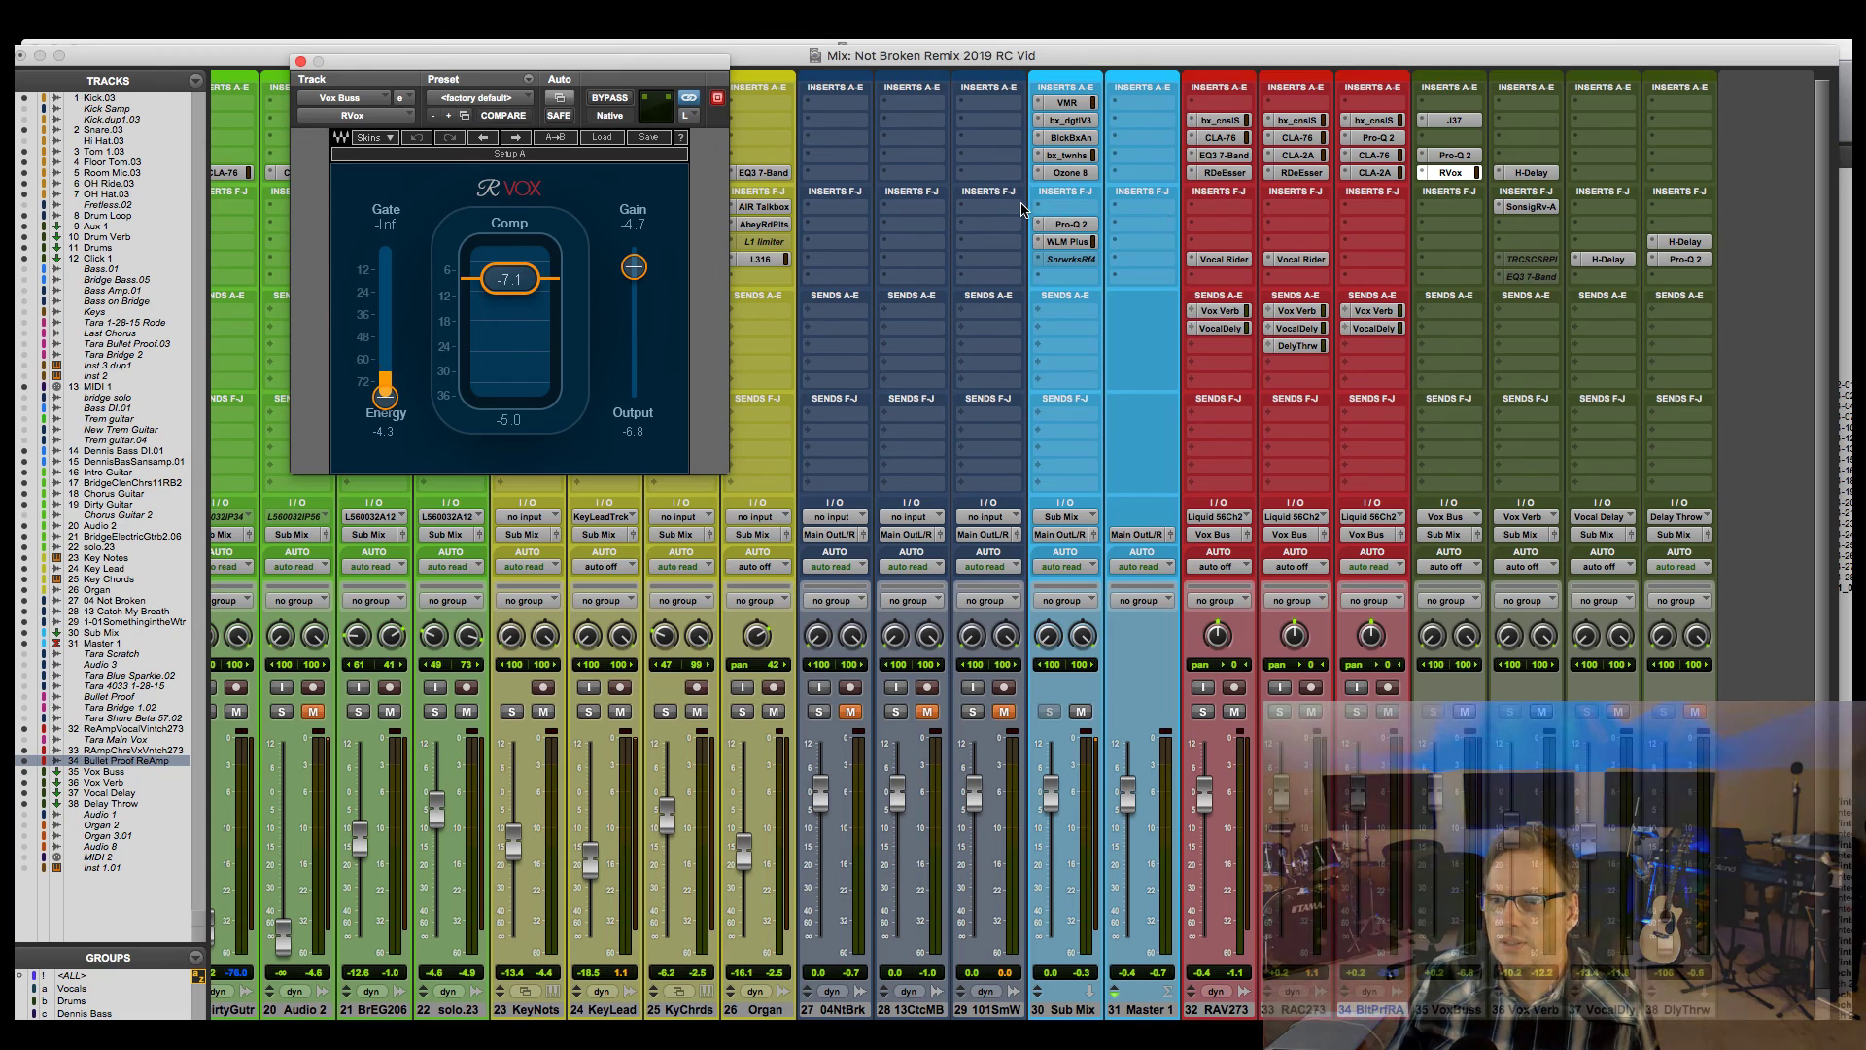
pyautogui.moveTo(670, 71); pyautogui.dragTo(687, 129)
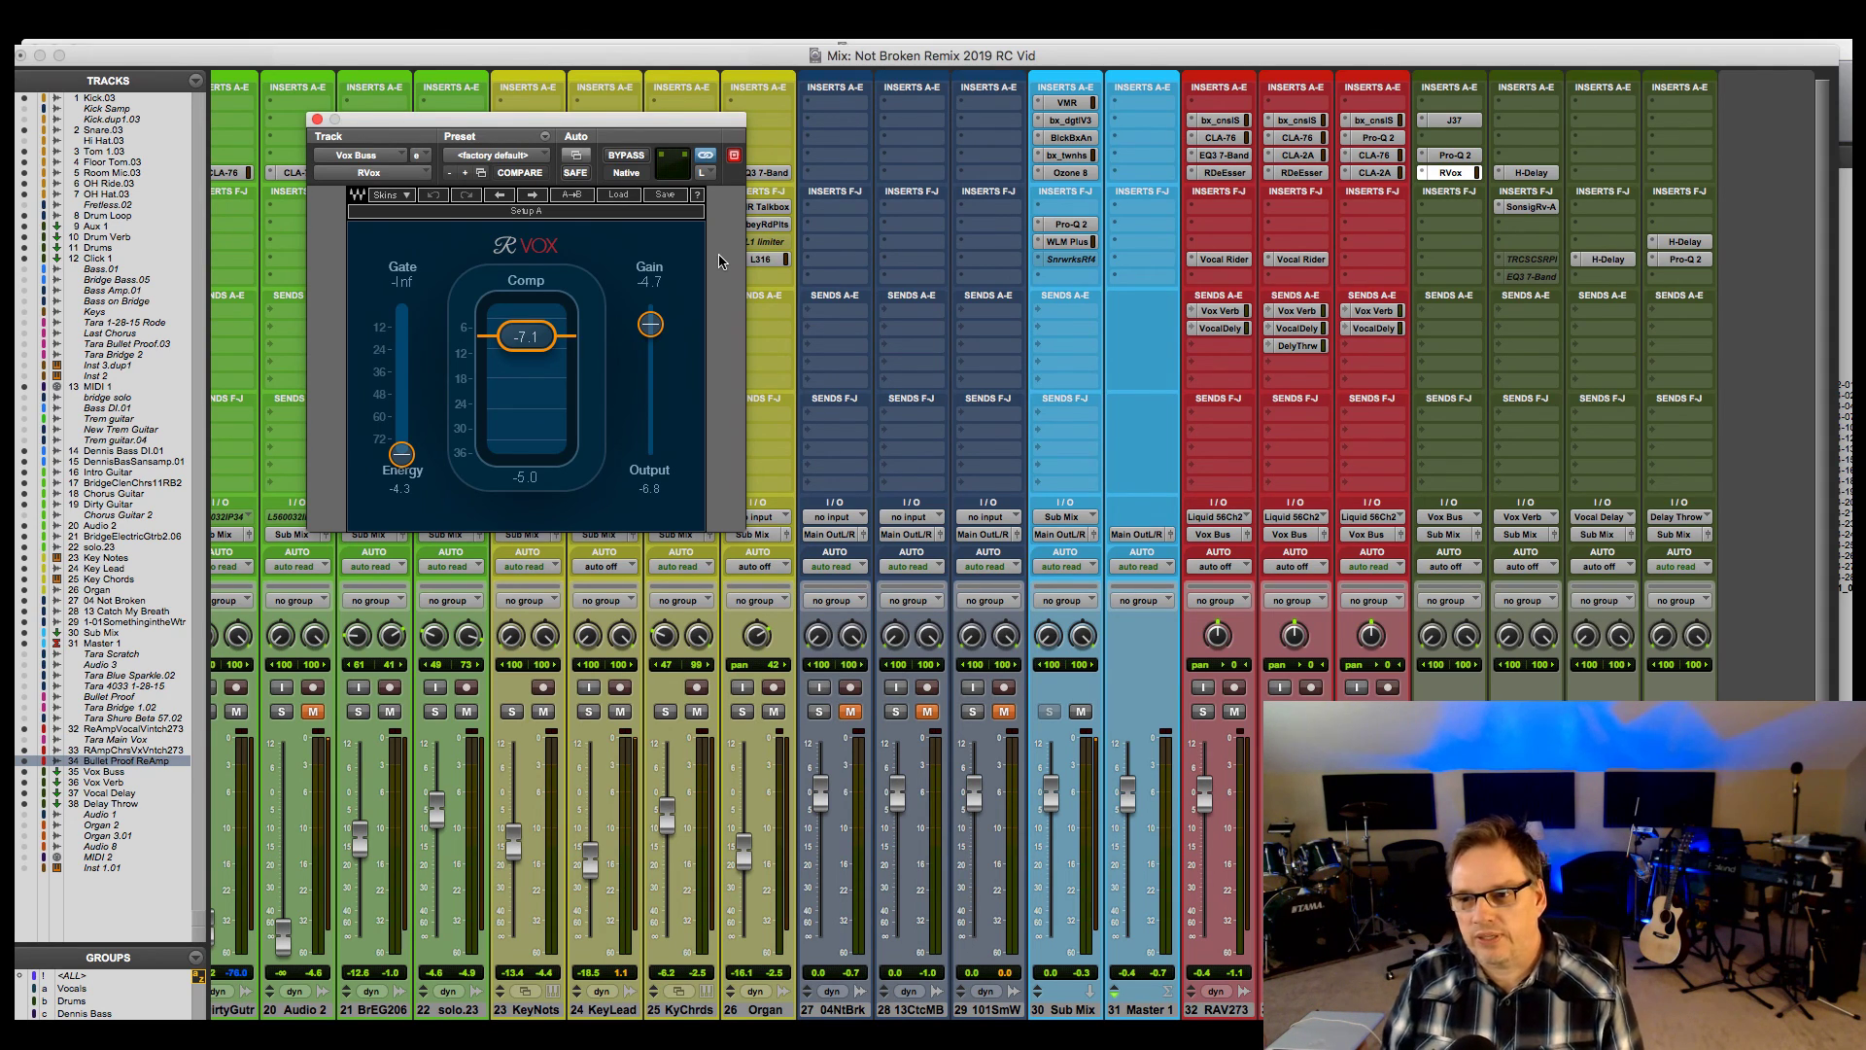
pyautogui.press('super+w')
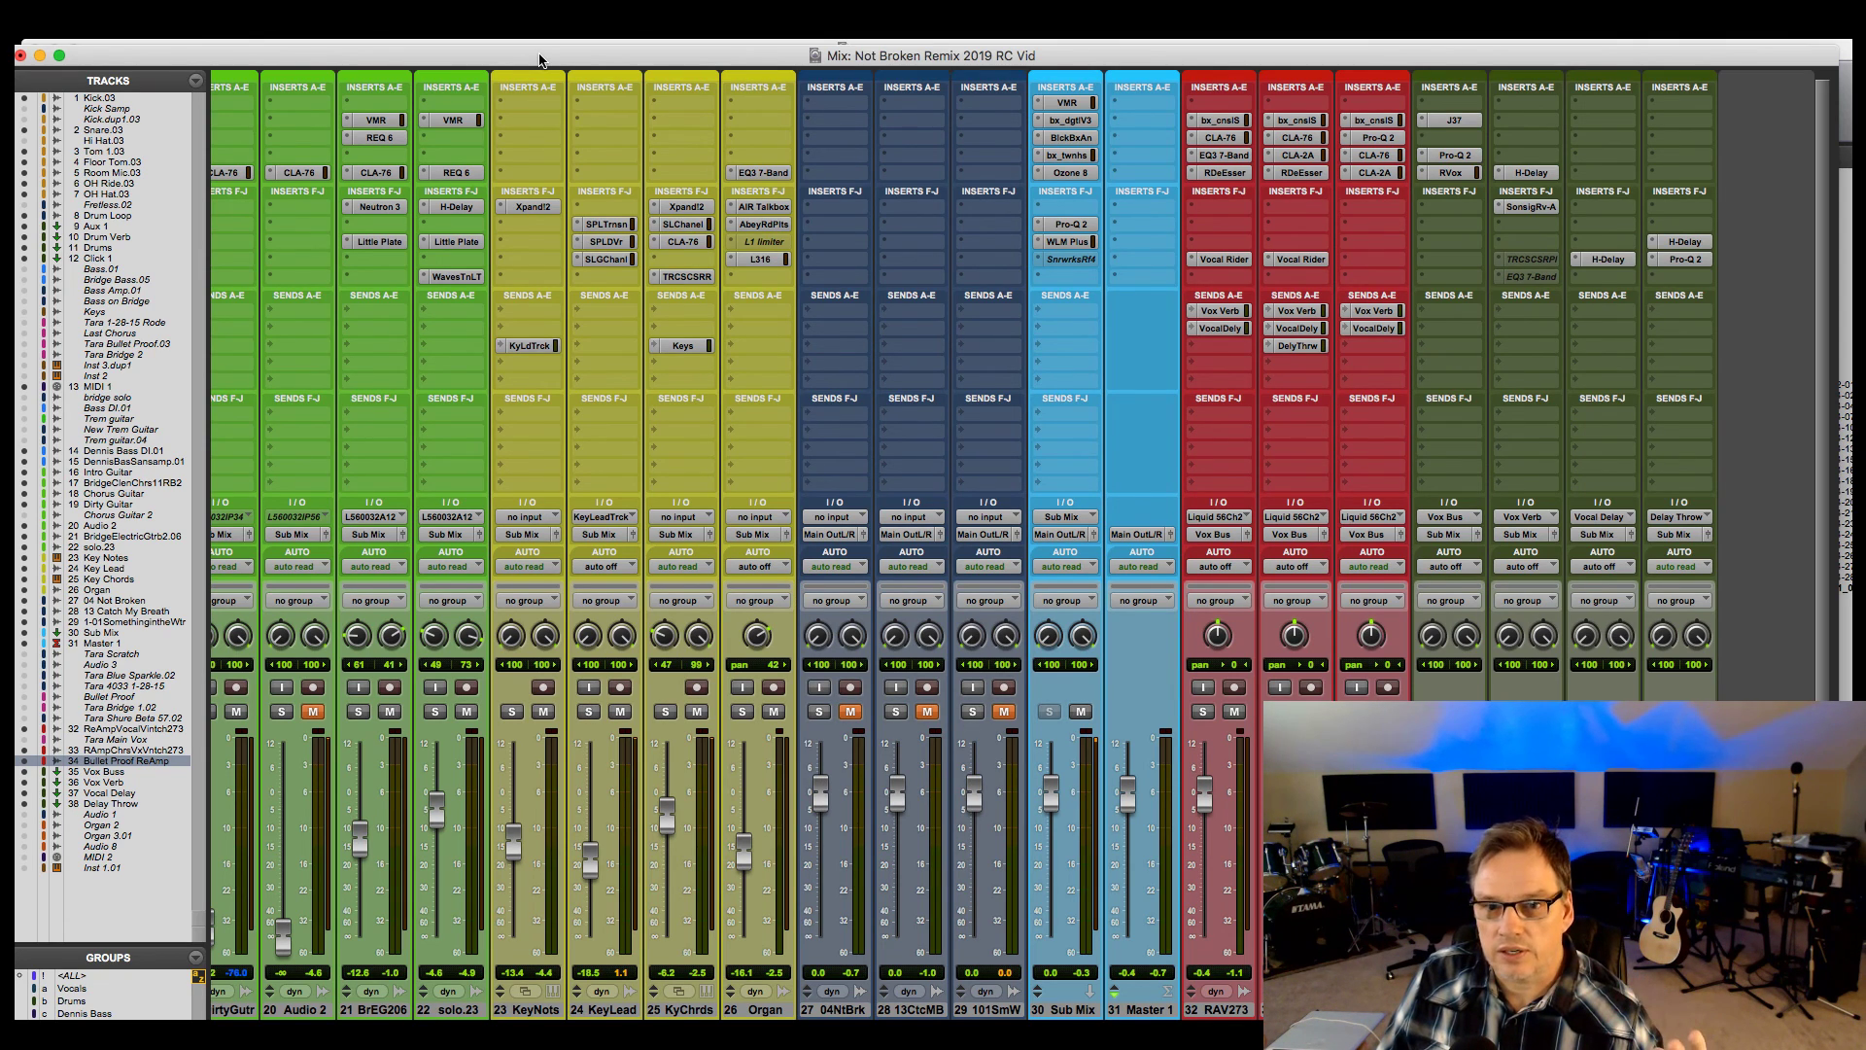
# Return to the Edit window and place the playback position just before the Bridge Here marker.
pyautogui.moveTo(540, 60); pyautogui.dragTo(543, 79)
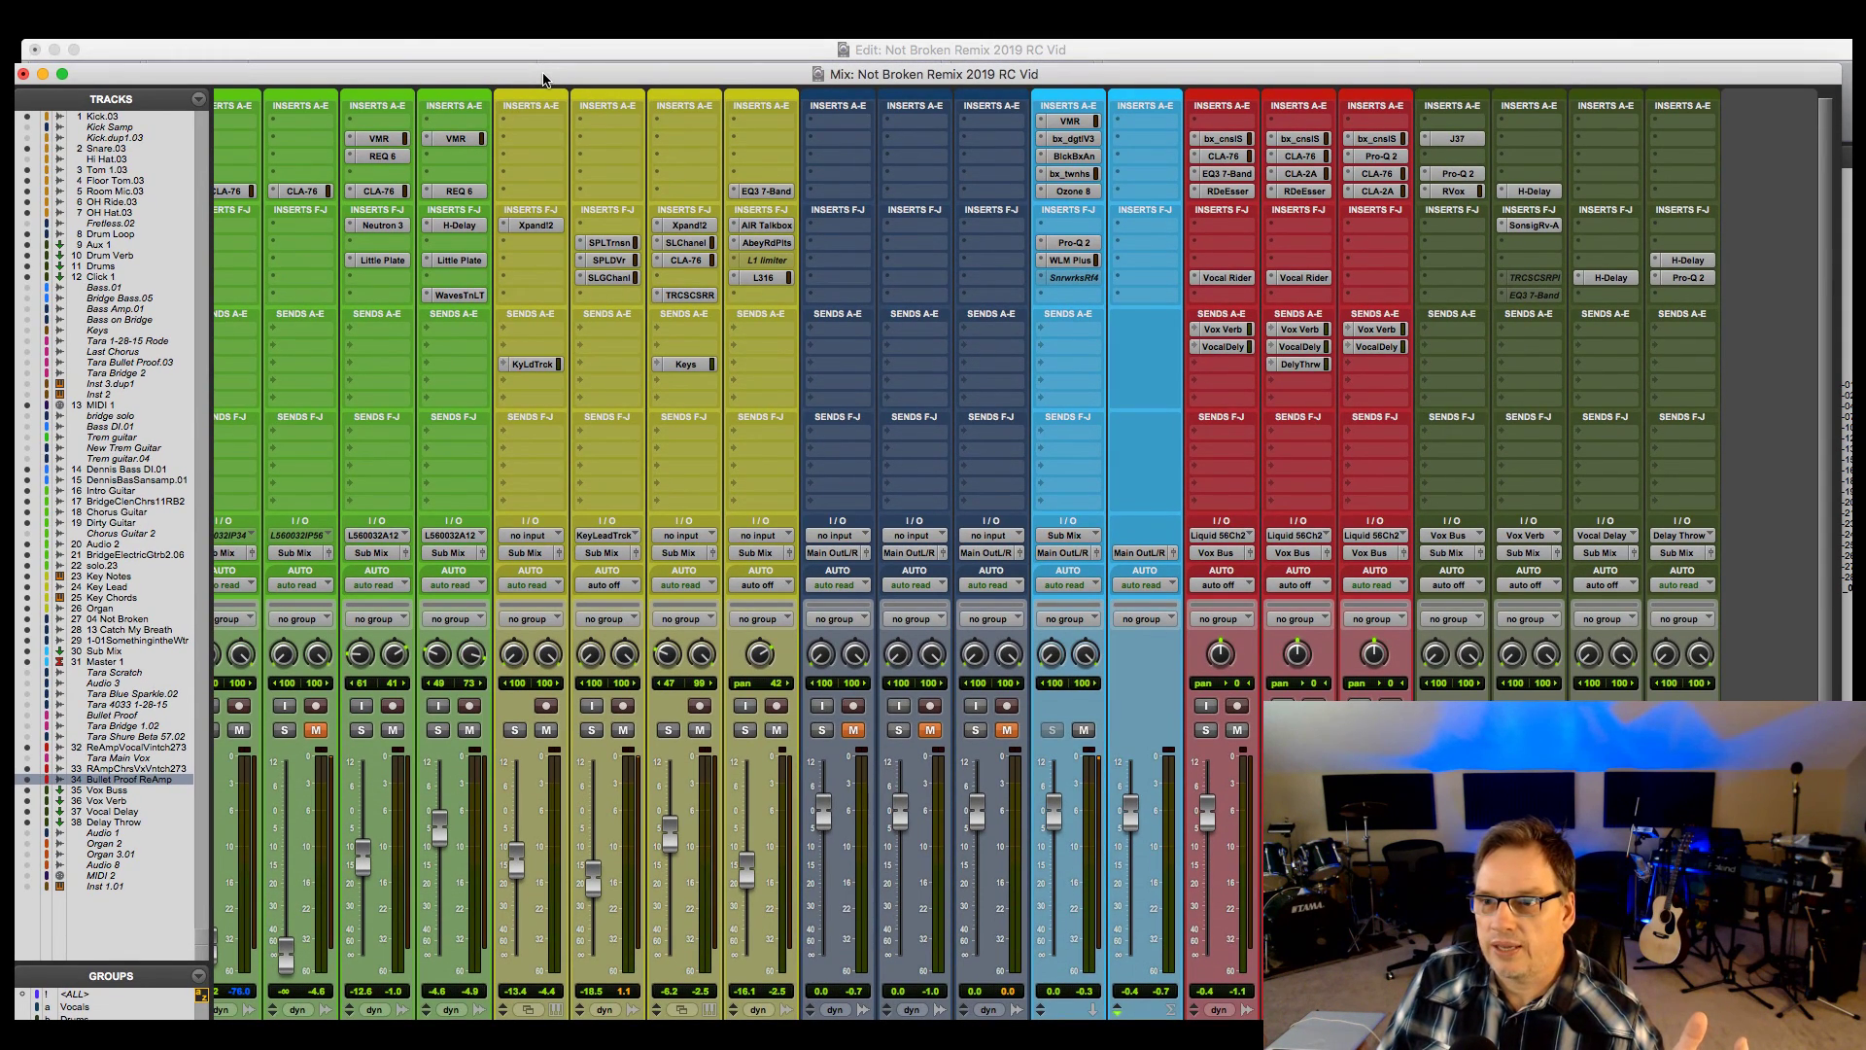
pyautogui.click(547, 50)
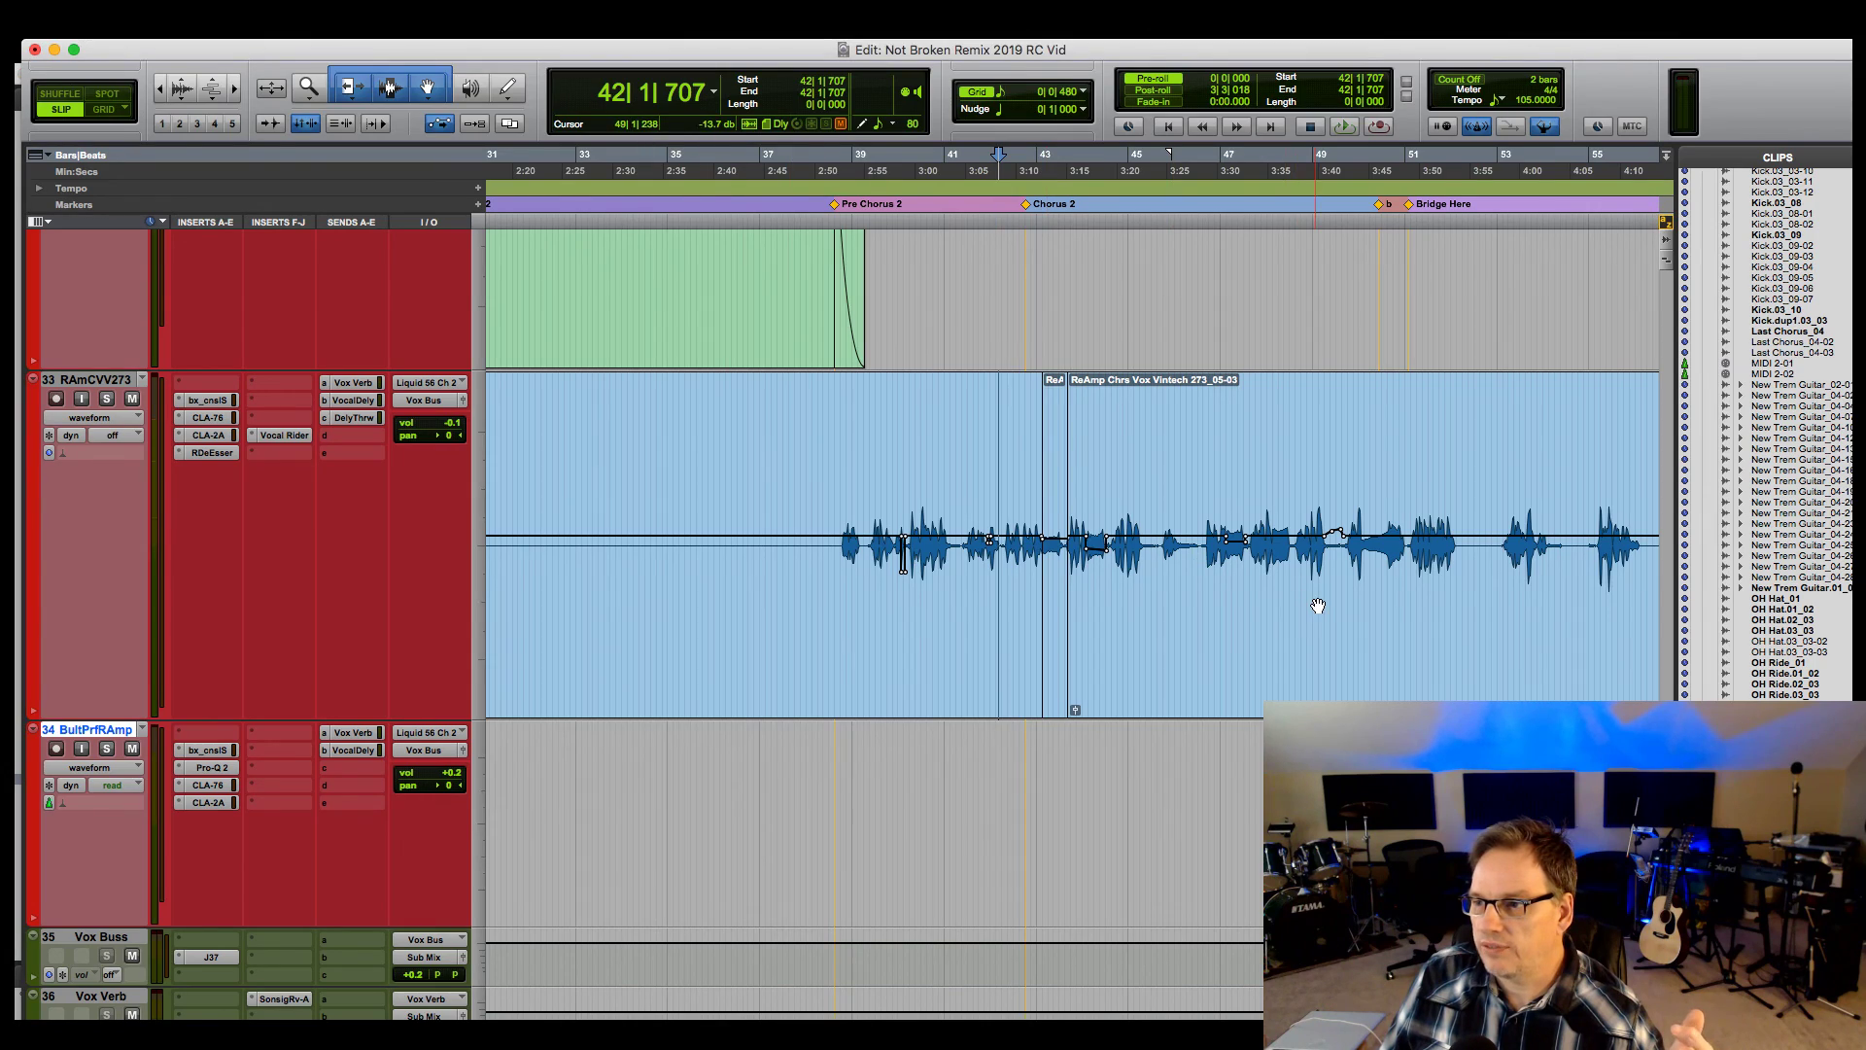
pyautogui.hscroll(2, 1246, 593)
pyautogui.hscroll(3, 1246, 593)
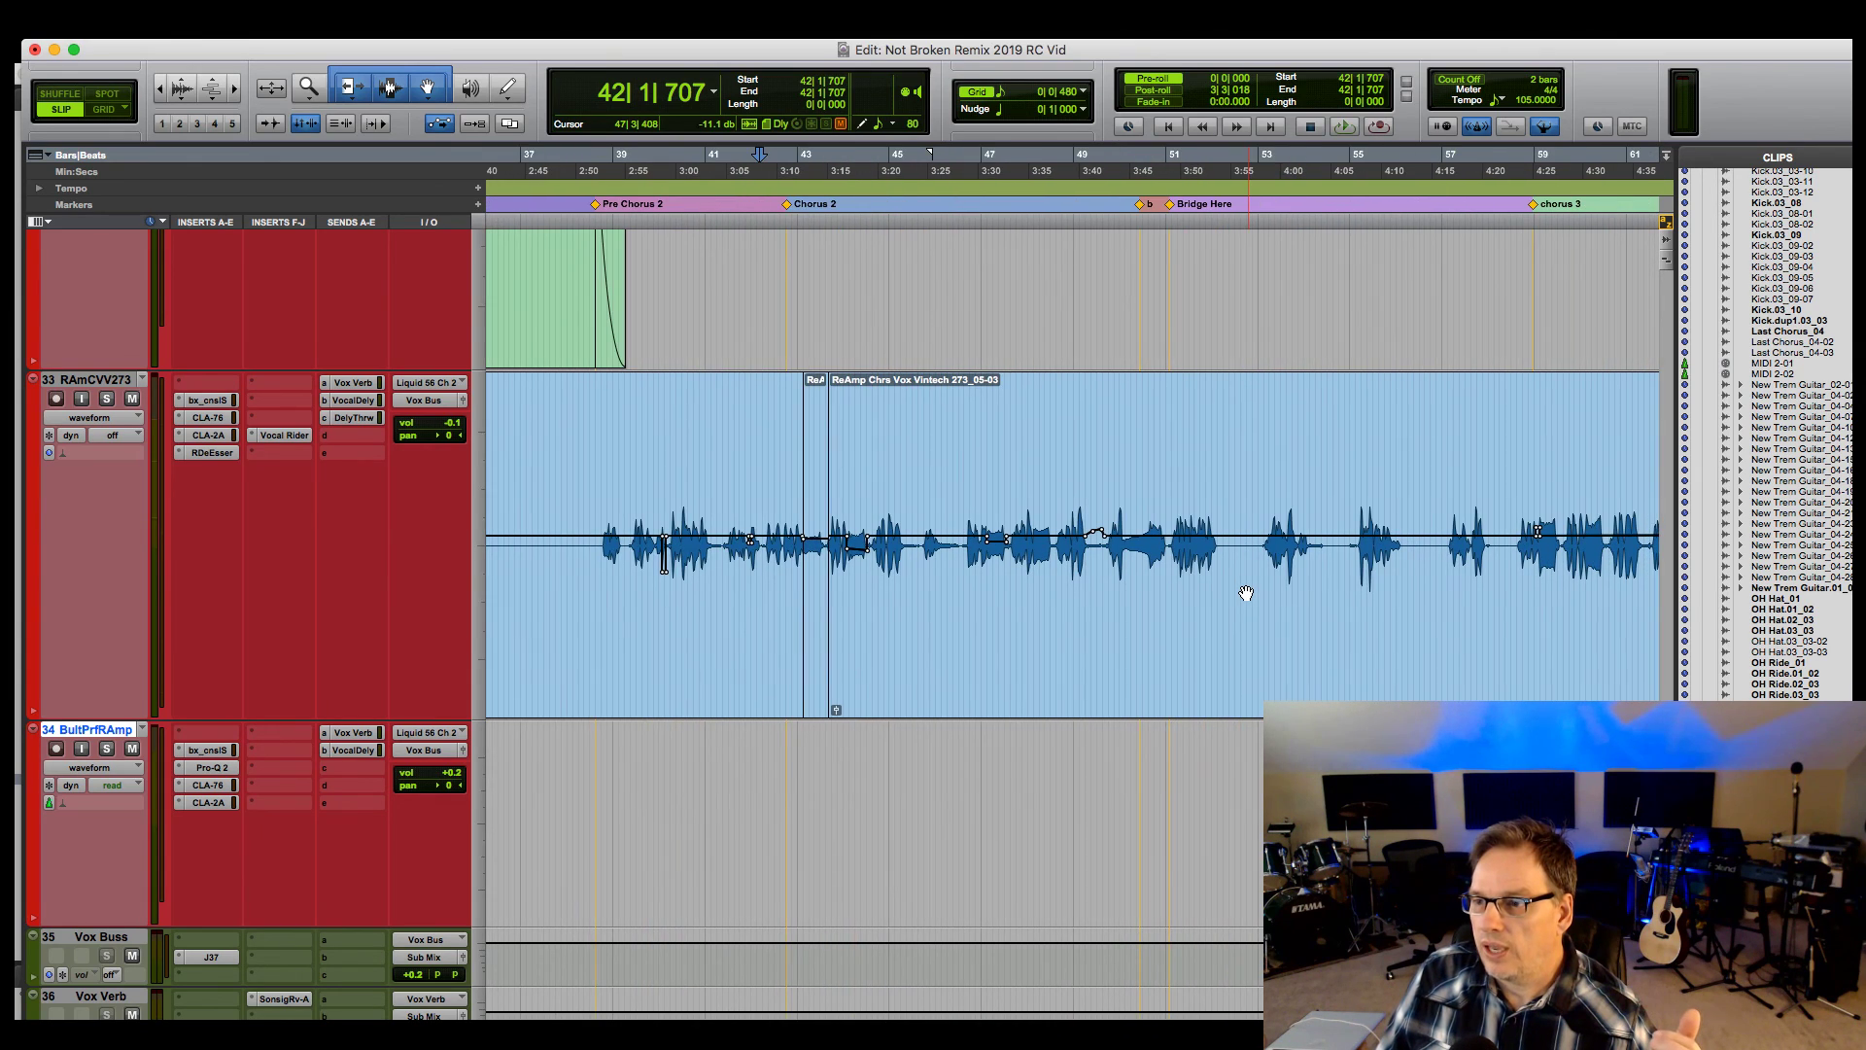
pyautogui.click(1133, 173)
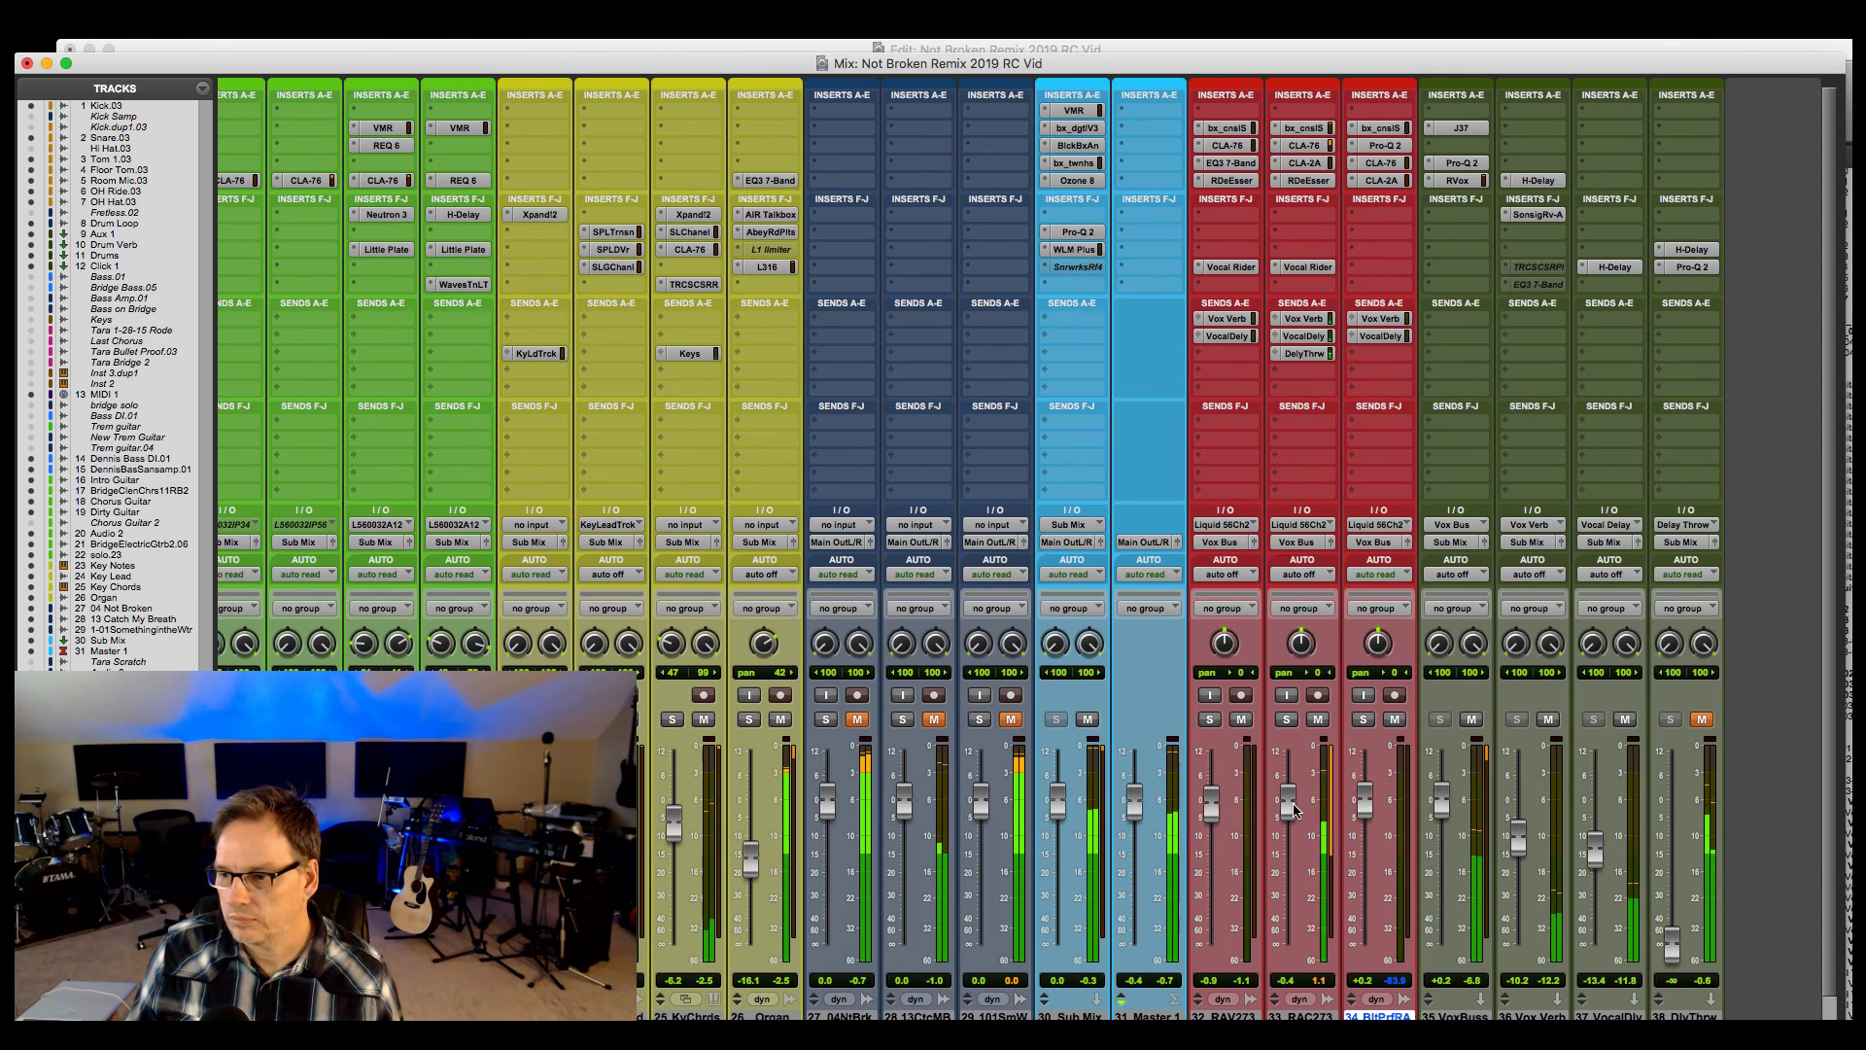
# Lower the Bullet Proof vocal's fader to about -0.9 dB and fine-tune the chorus vocal's fader during playback.
pyautogui.moveTo(1366, 807); pyautogui.dragTo(1367, 815)
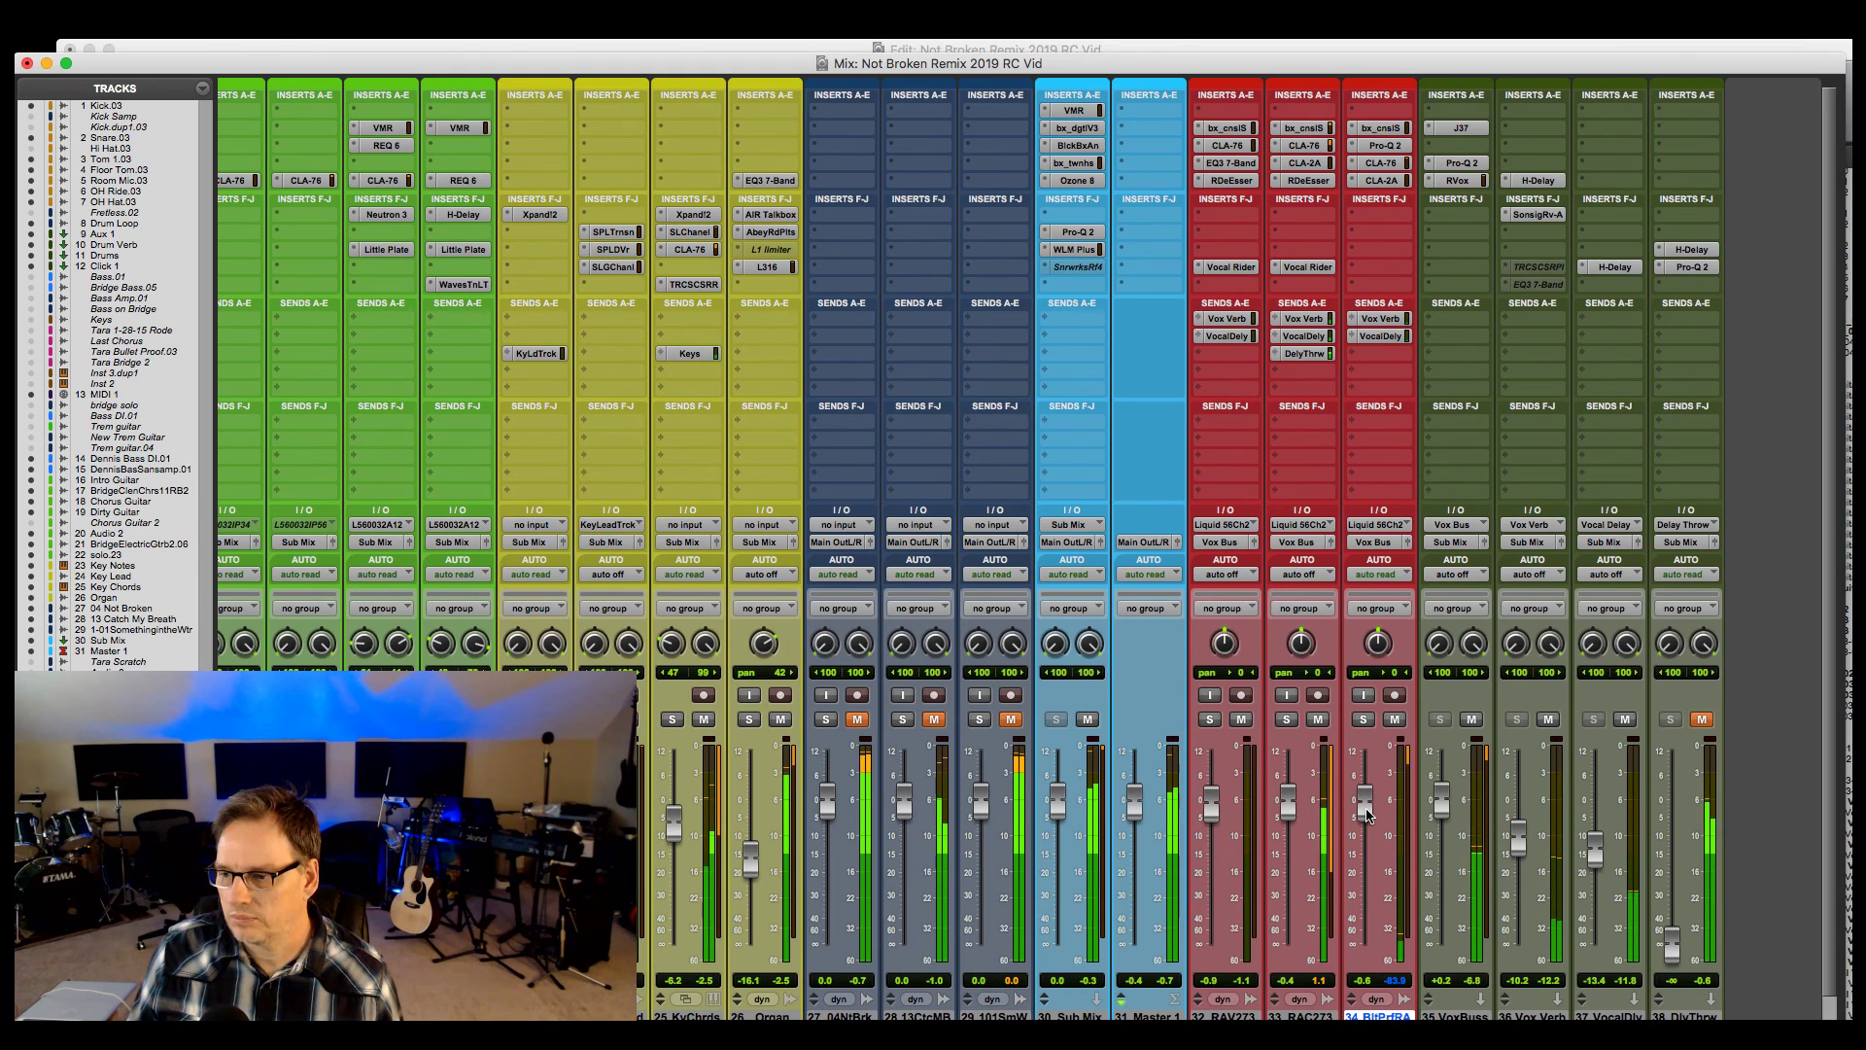
pyautogui.moveTo(1291, 815); pyautogui.dragTo(1292, 812)
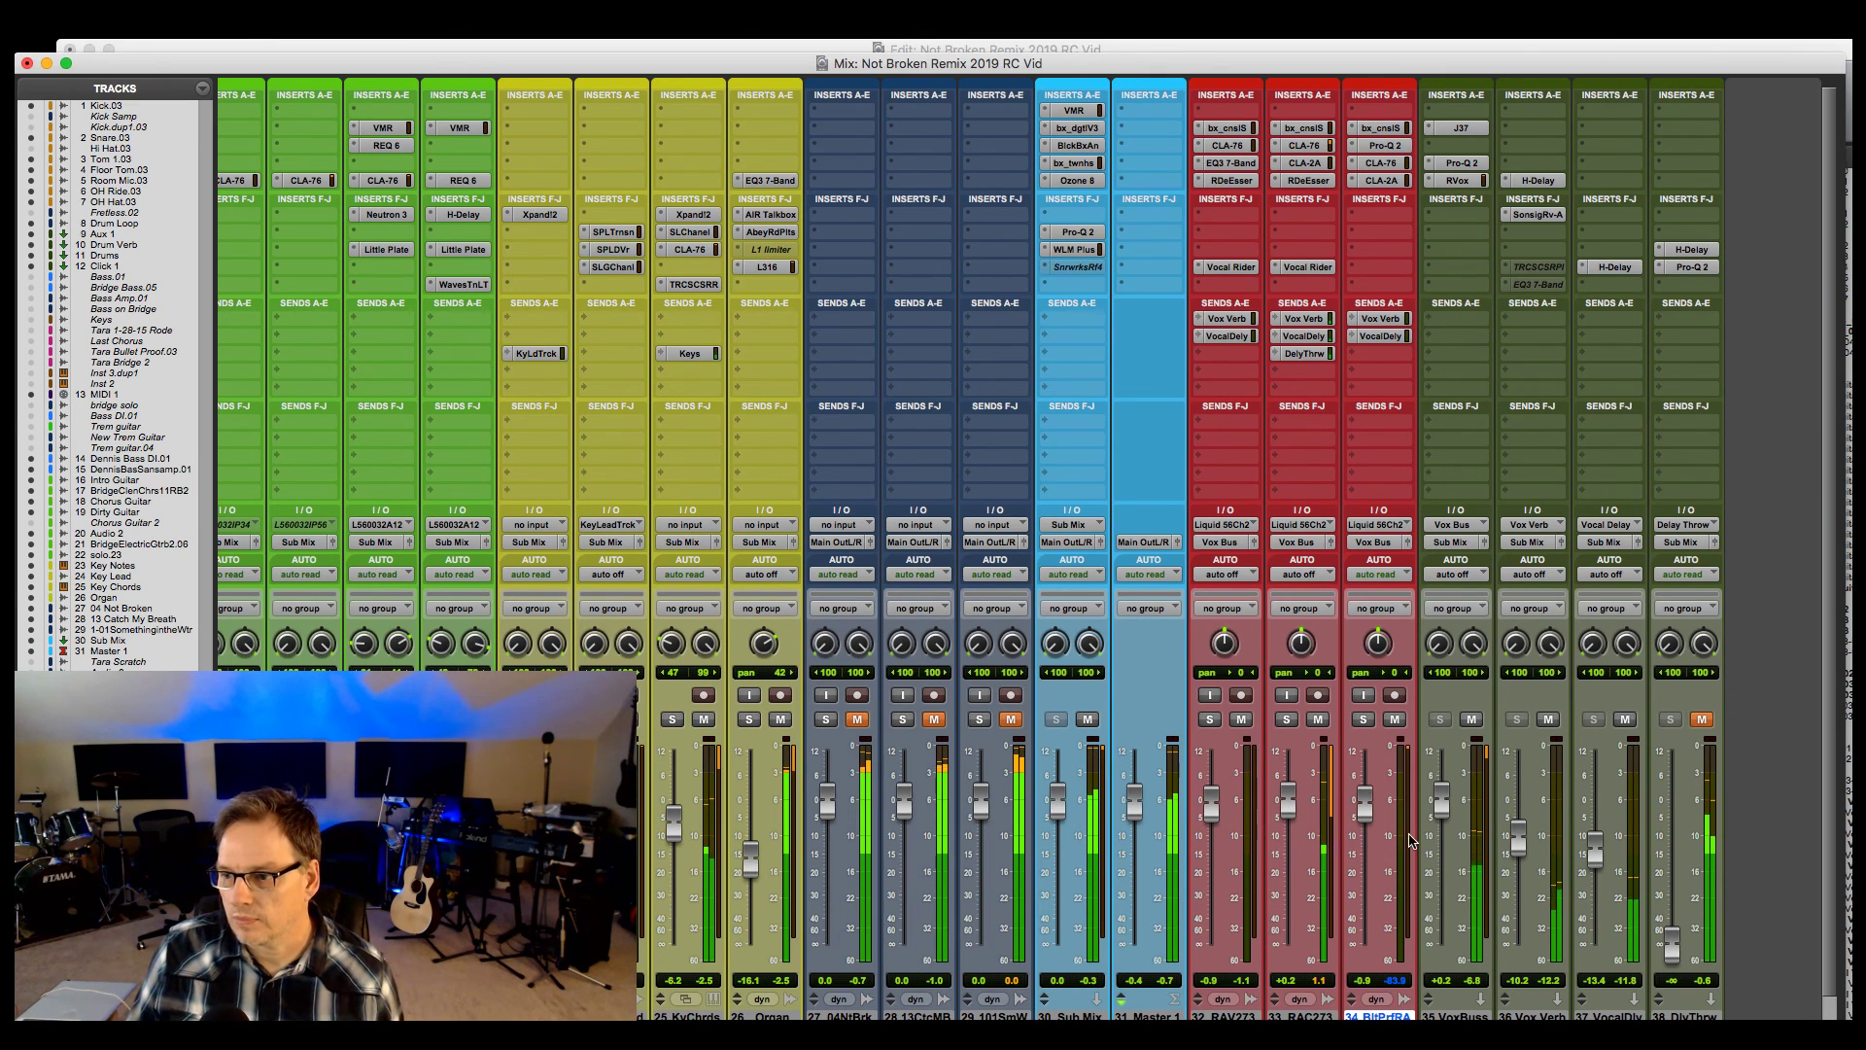
pyautogui.moveTo(1281, 809); pyautogui.dragTo(1283, 813)
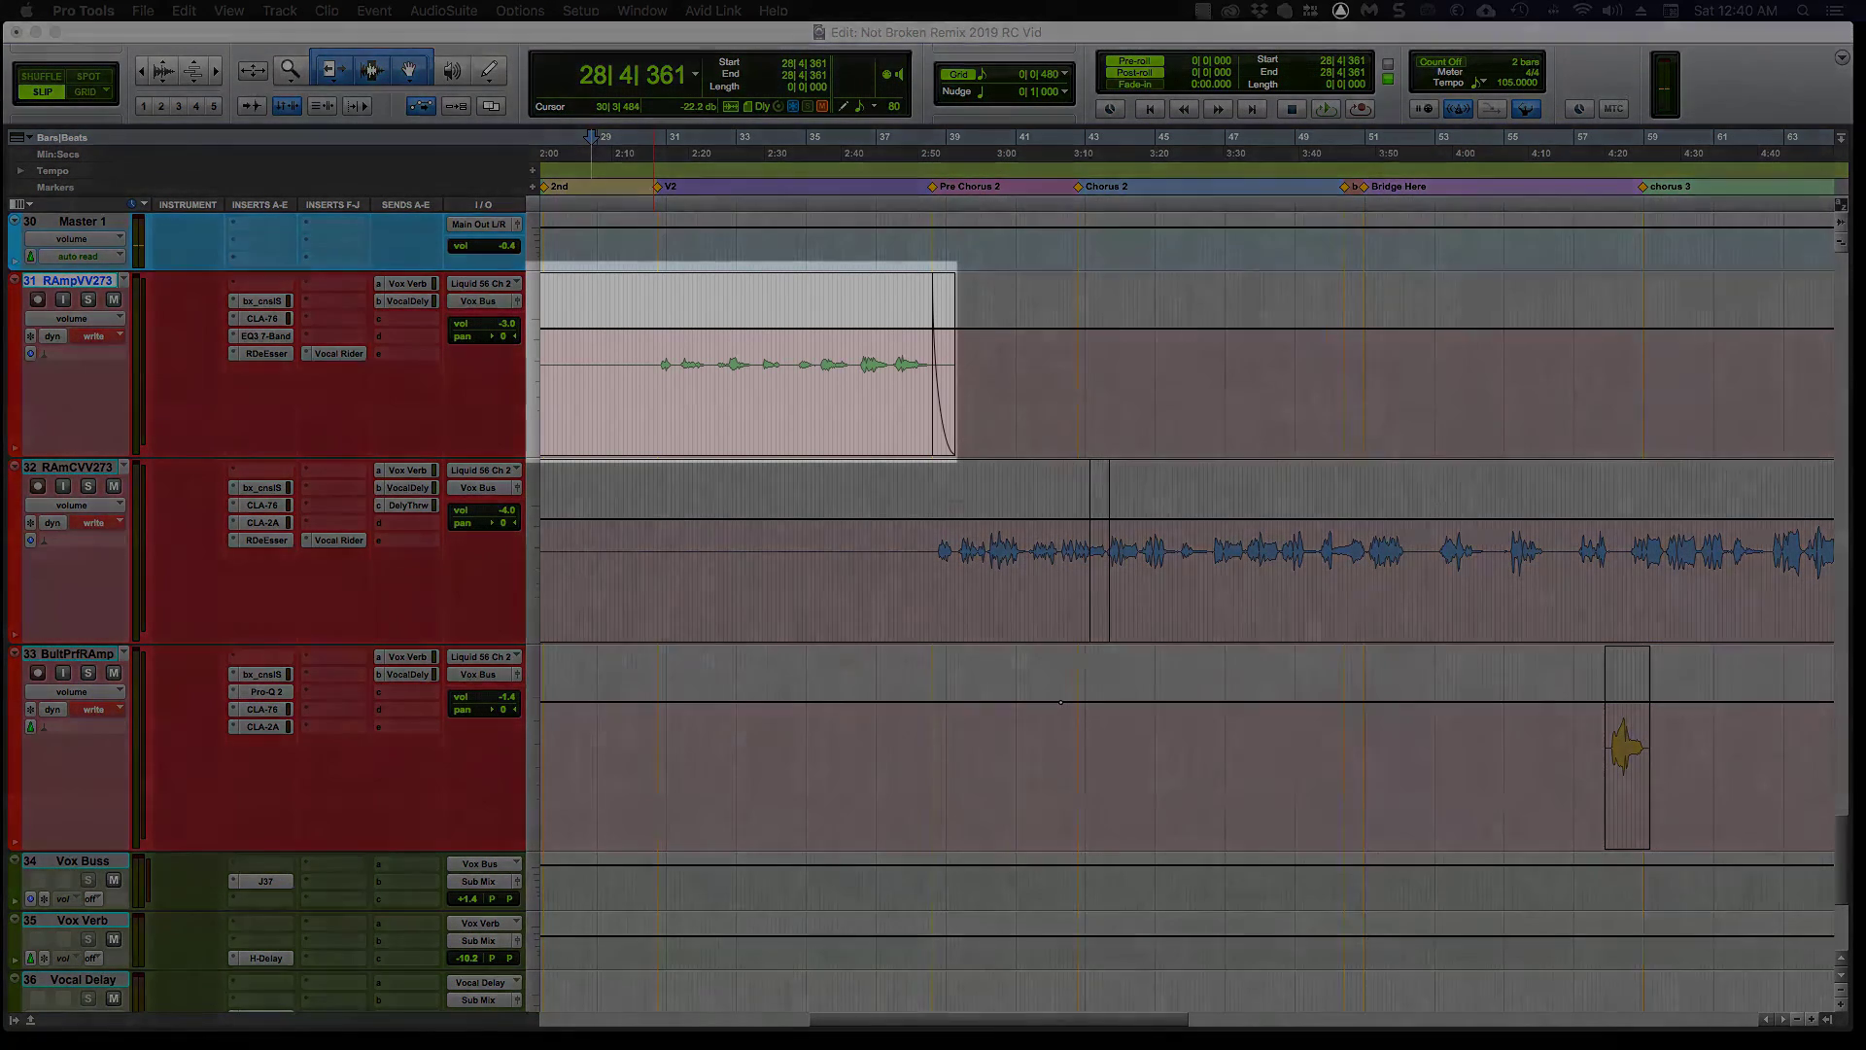
# Write verse 2 vocal volume automation by riding the fader from 28|4|361, continuing in latch mode from 31|1|916 into the pre-chorus.
pyautogui.press('space')
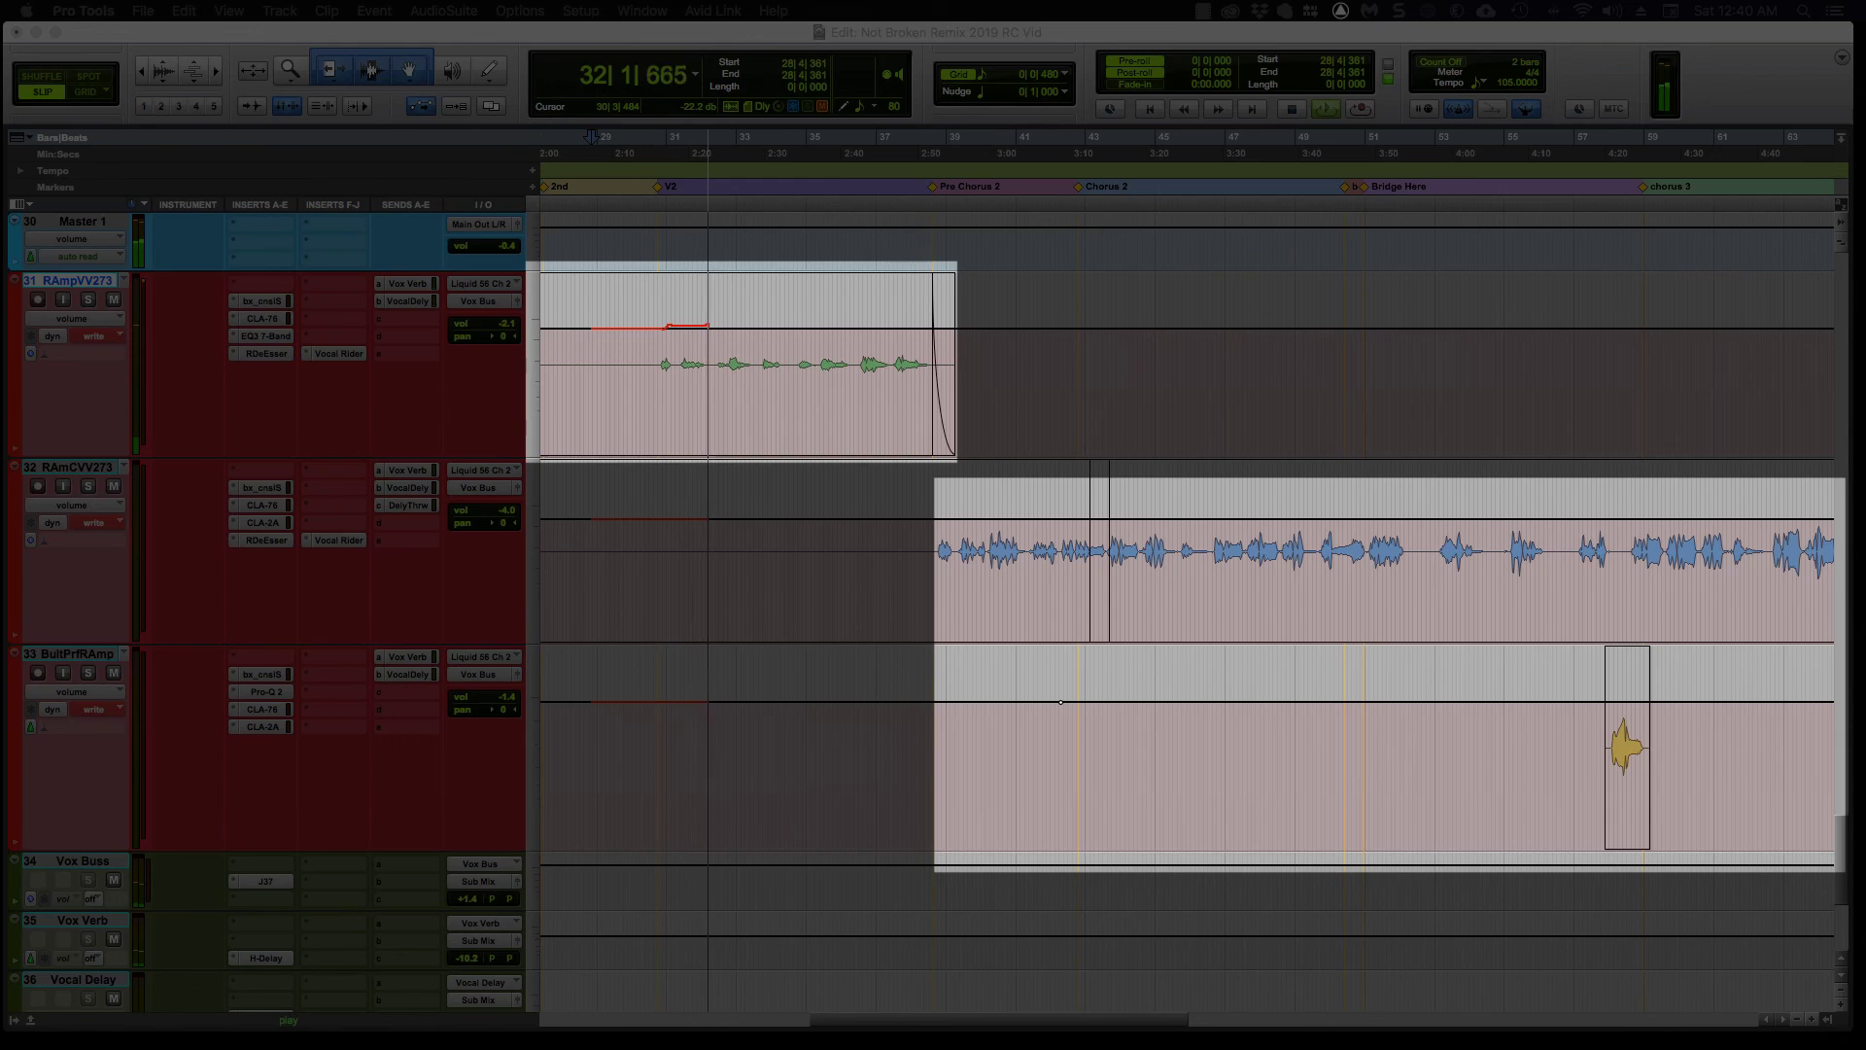
pyautogui.press('space')
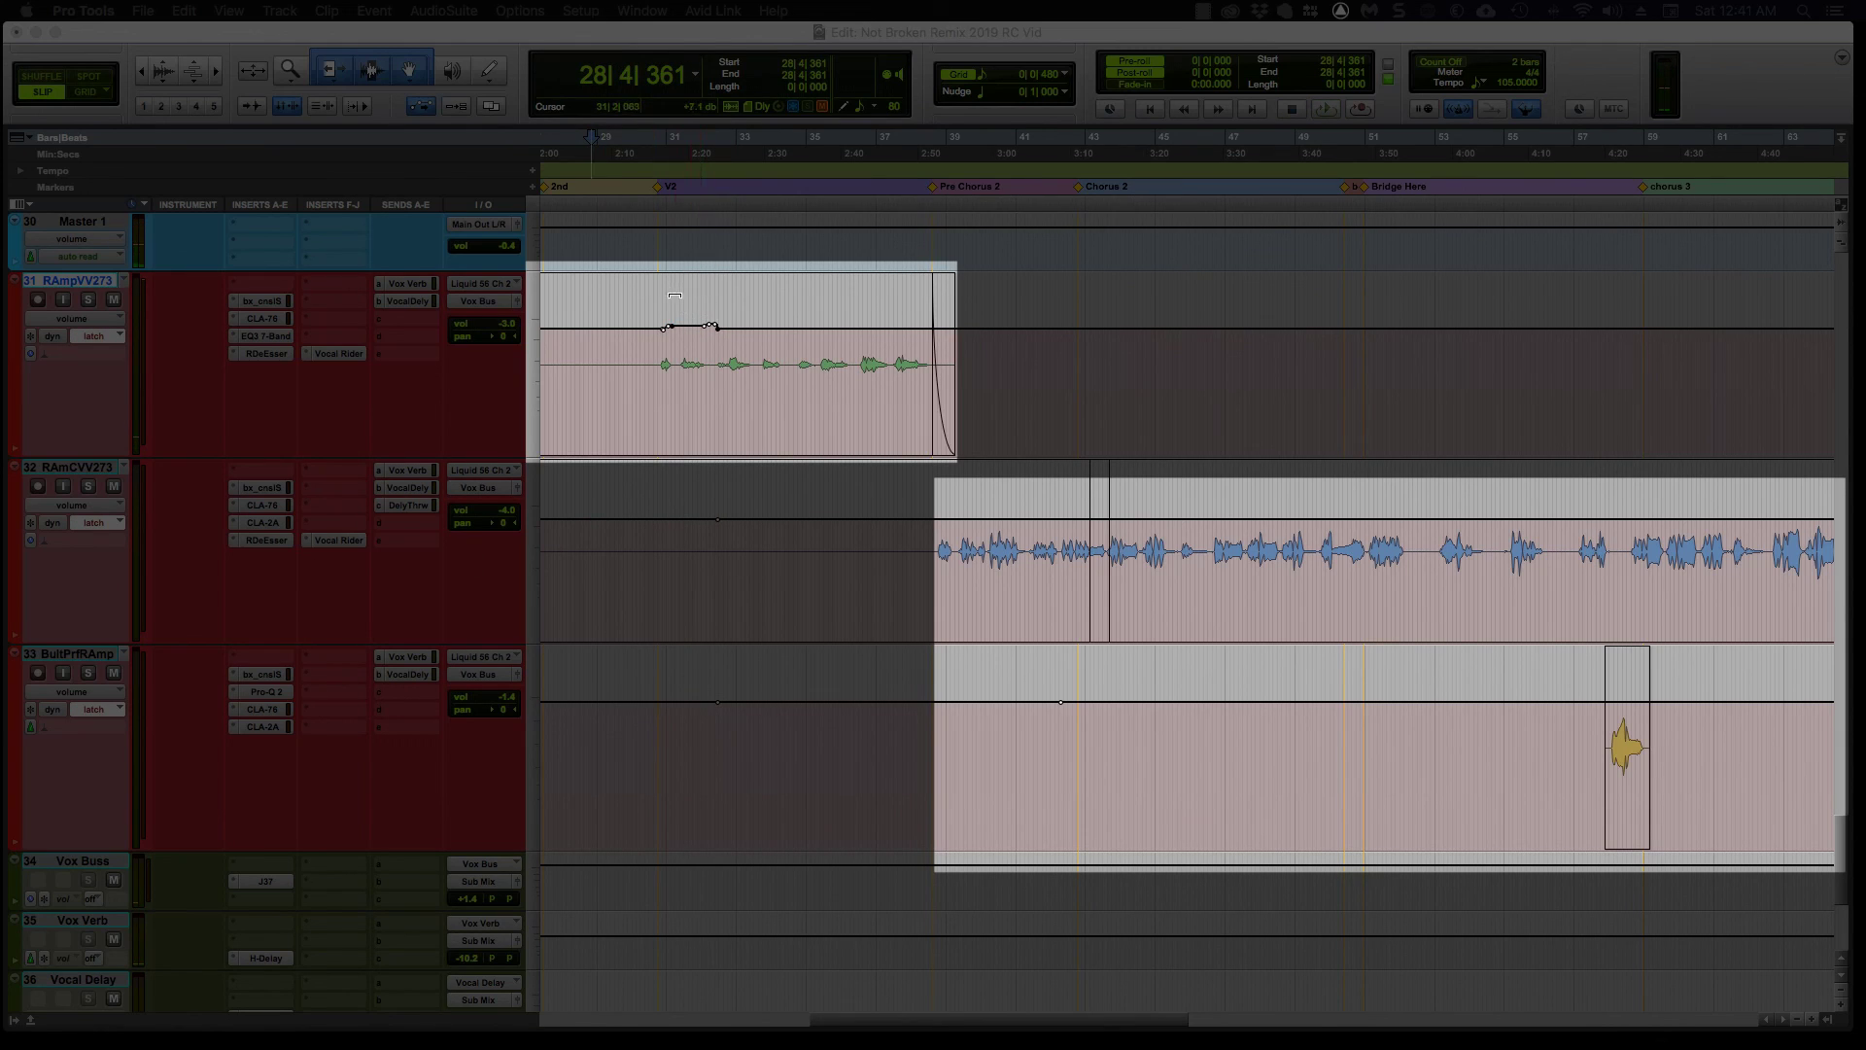
pyautogui.click(675, 405)
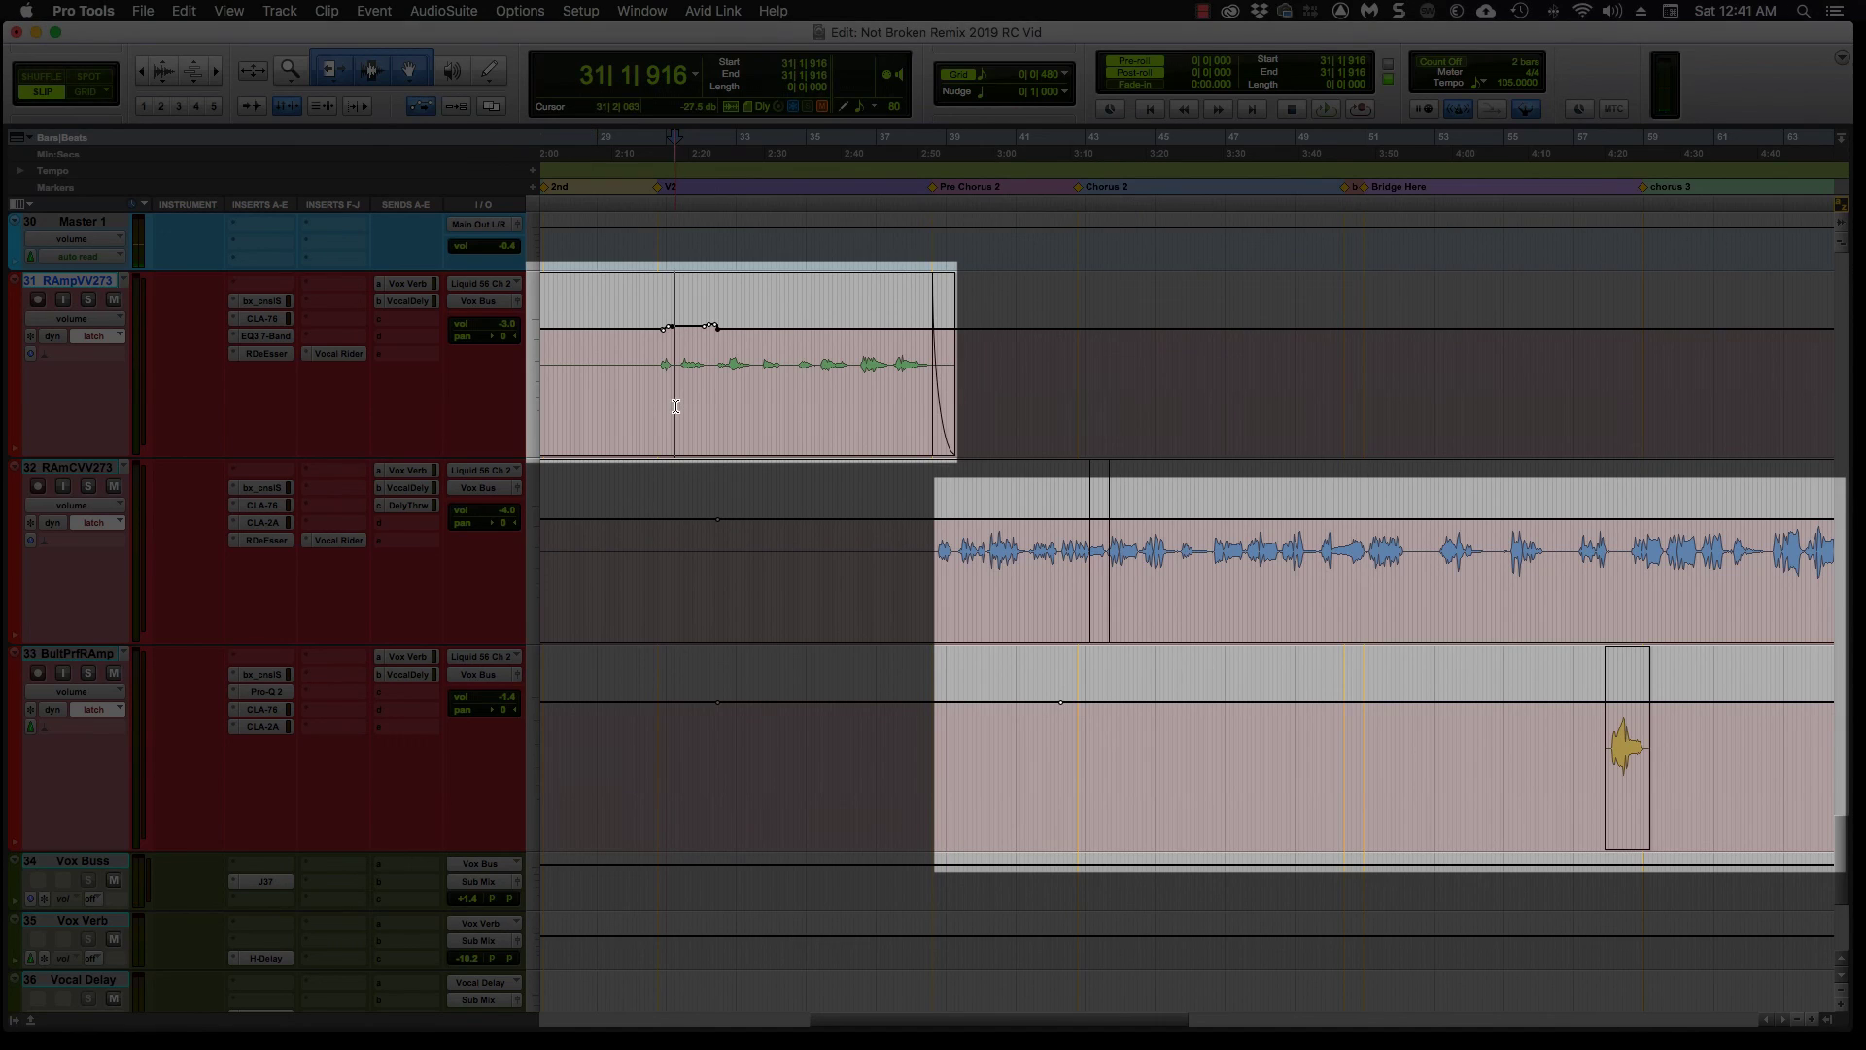
pyautogui.press('space')
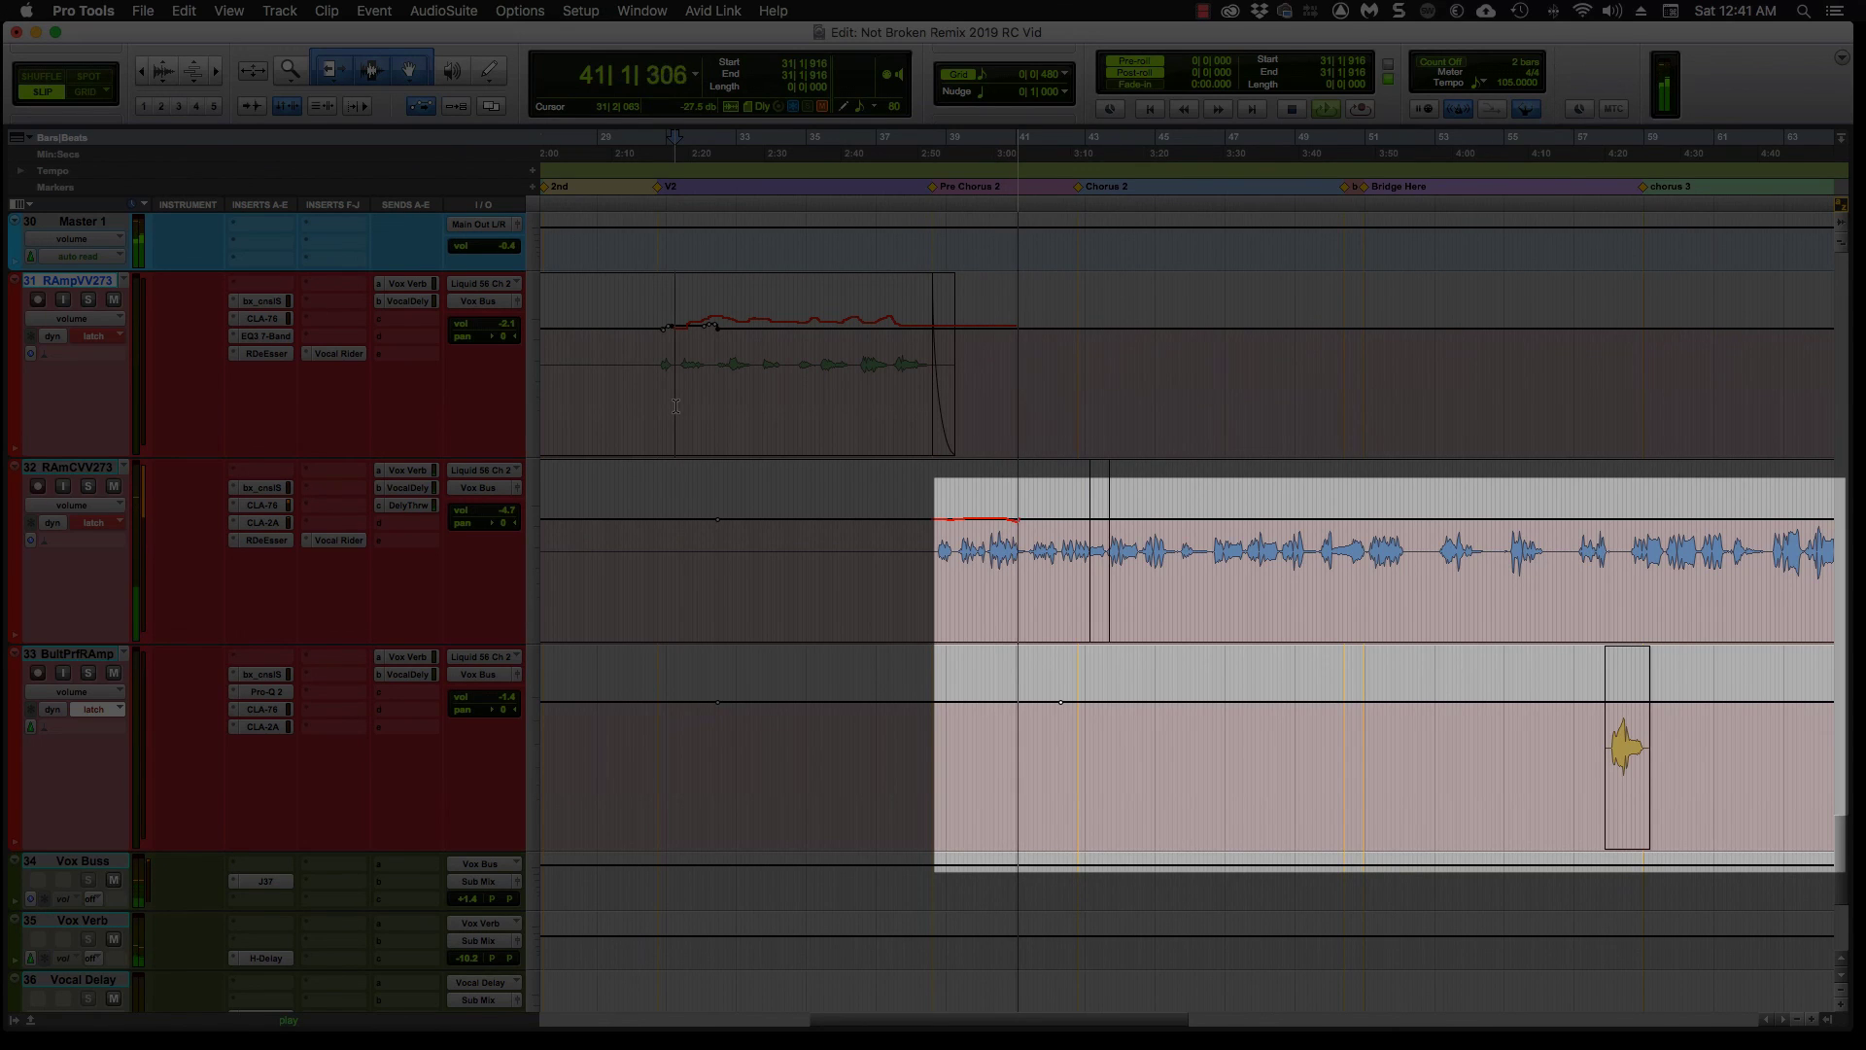
pyautogui.press('space')
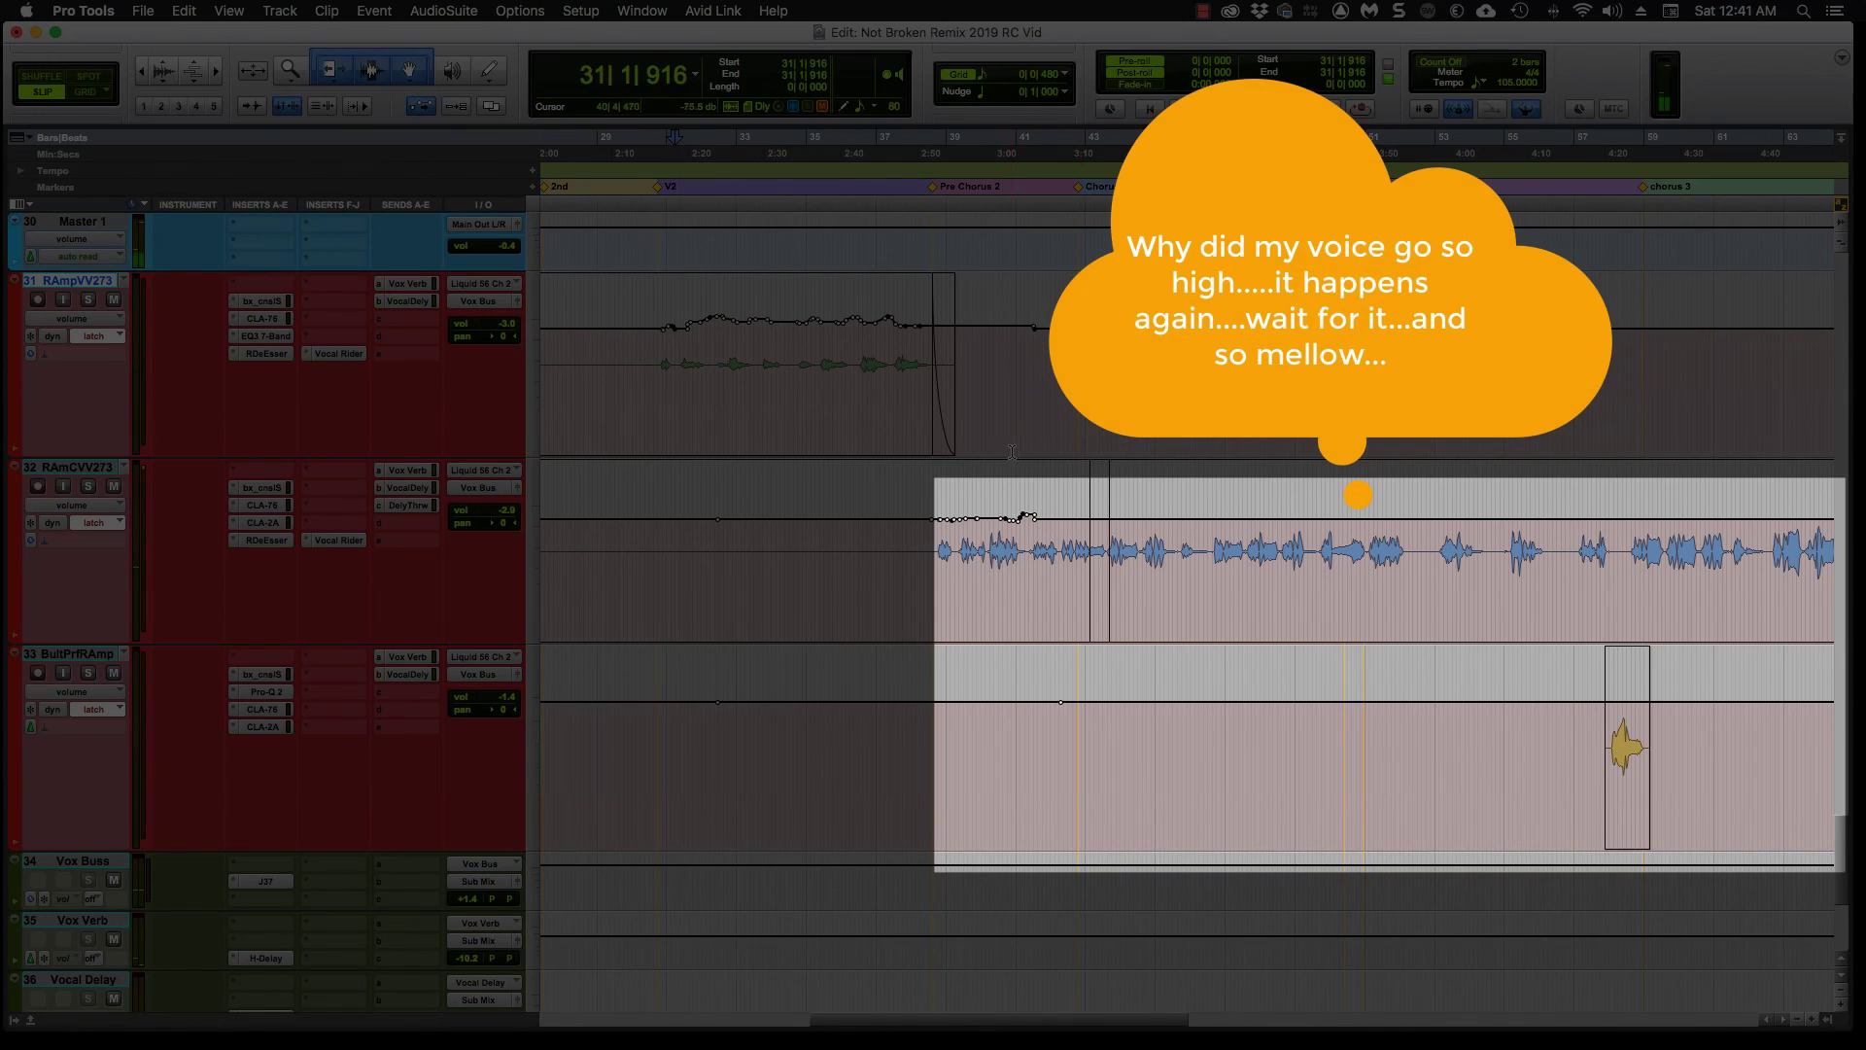
# Rewrite the chorus vocal's volume automation in latch passes starting at 40|1|250 and running into Chorus 2.
pyautogui.click(983, 520)
pyautogui.press('space')
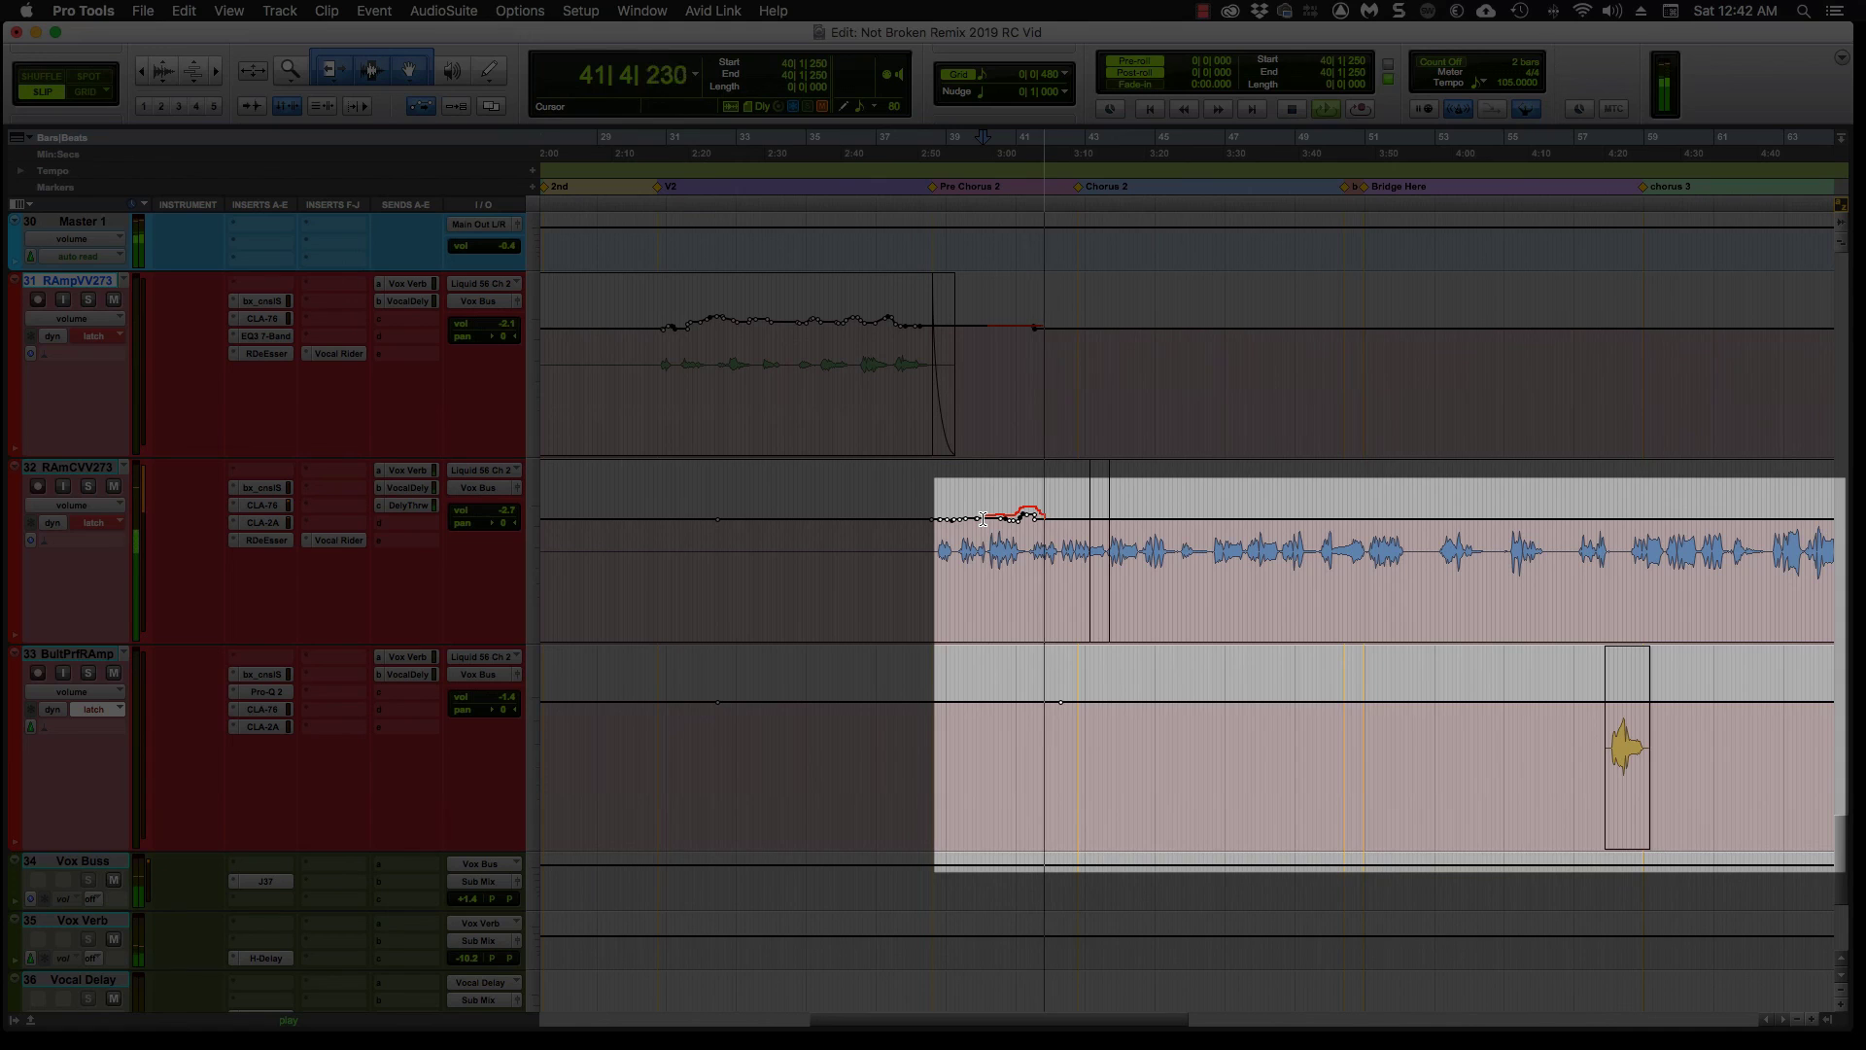
pyautogui.press('space')
pyautogui.press('space')
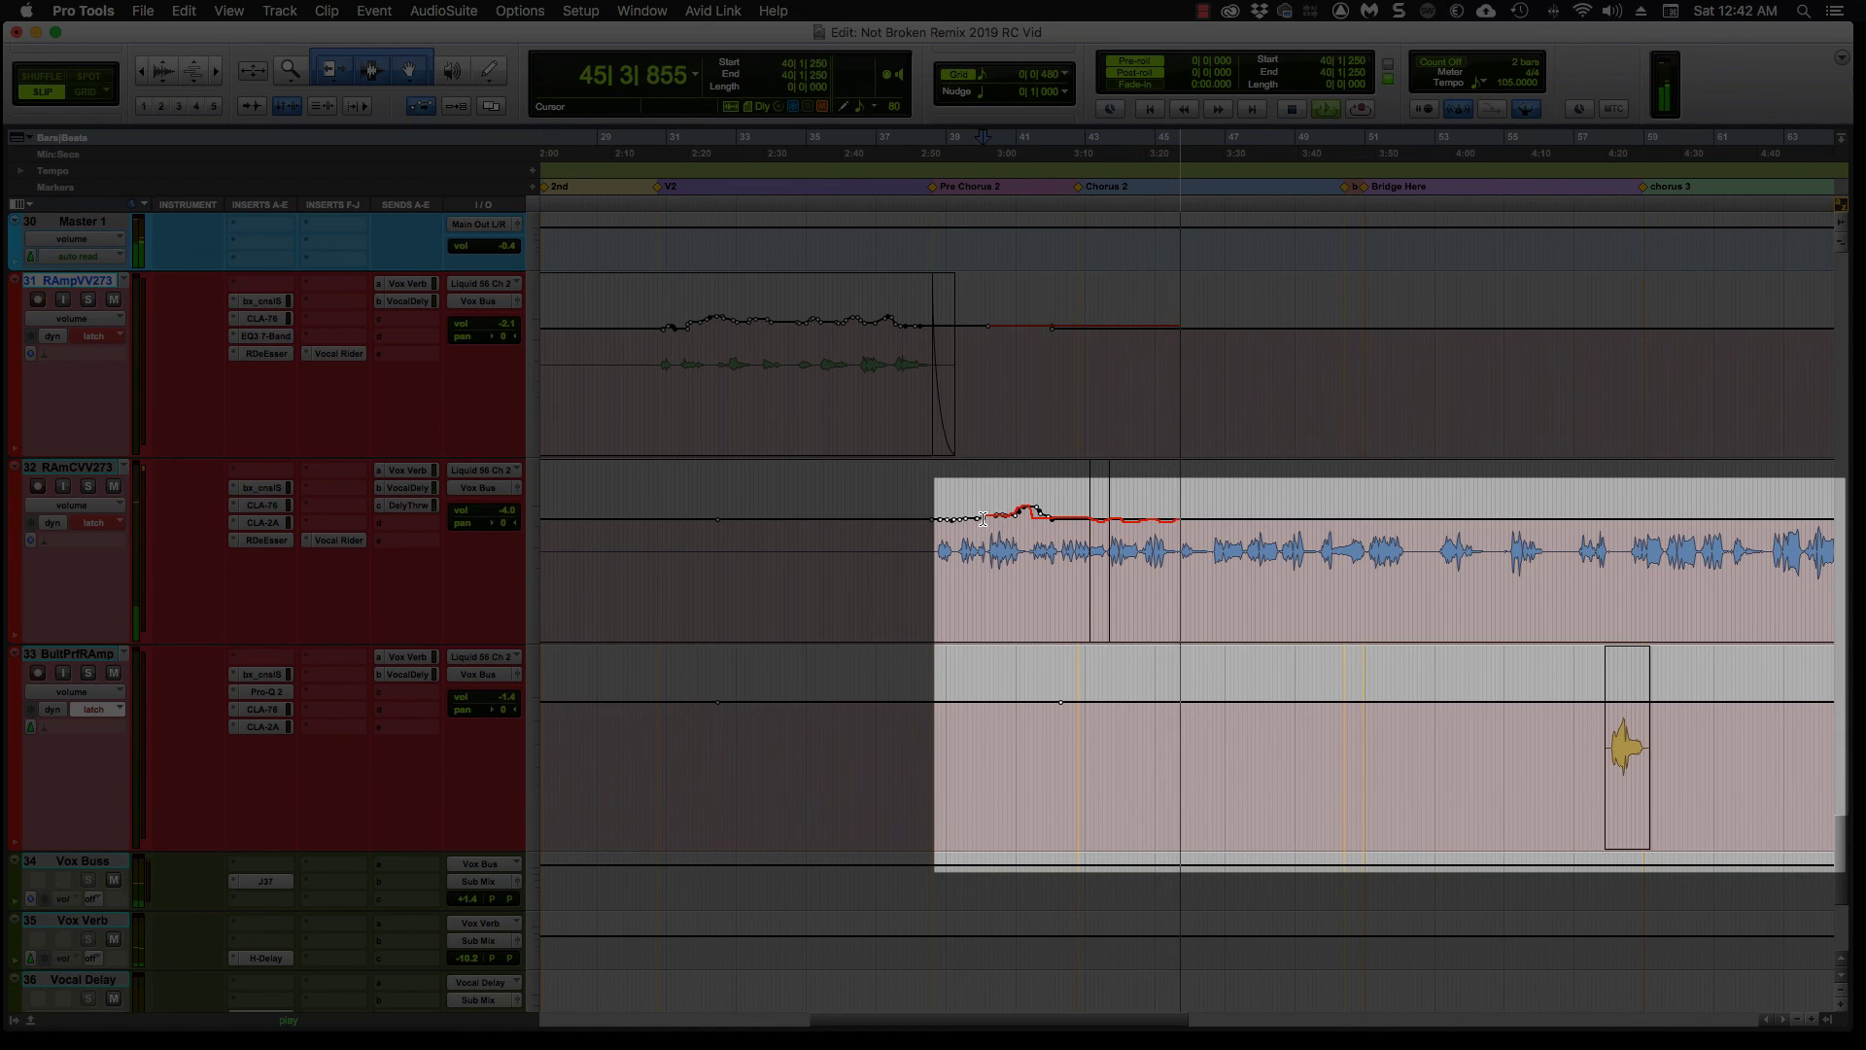
pyautogui.press('space')
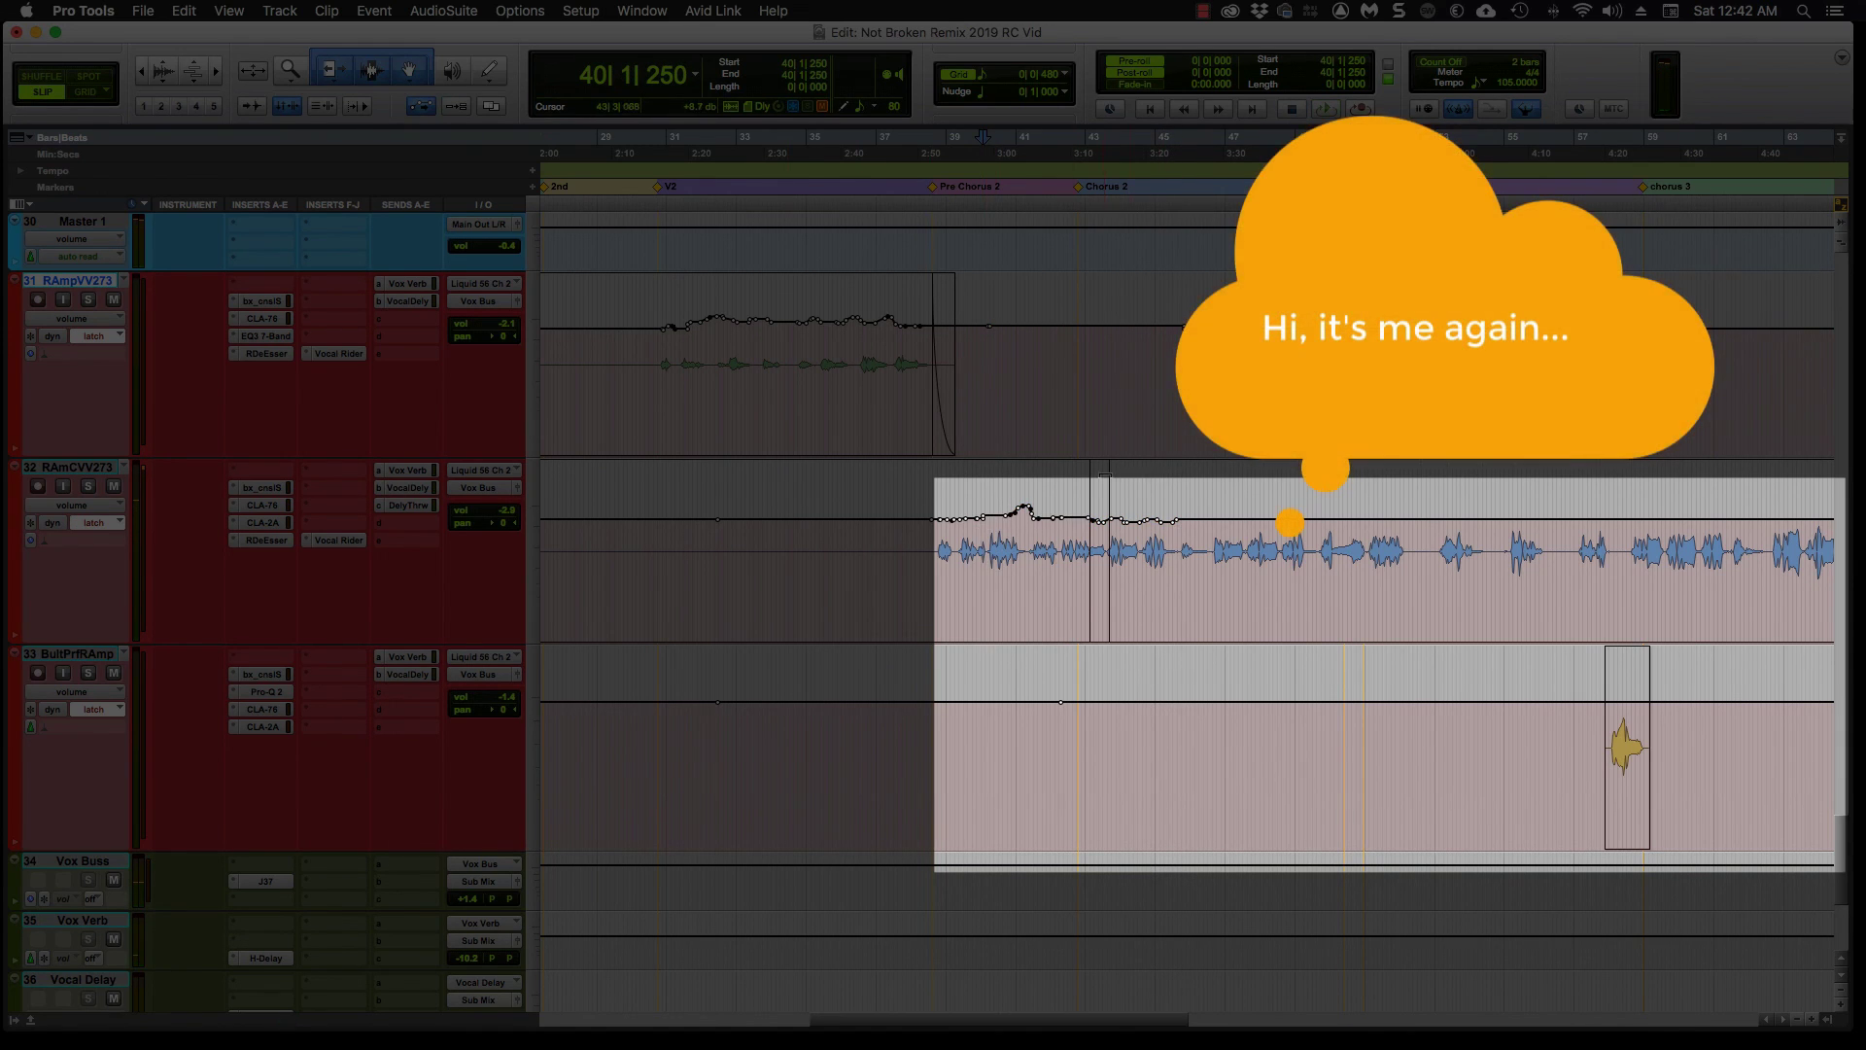
# Write the chorus vocal's volume automation in latch passes starting at 44|4|079, running through Chorus 2 and into the bridge.
pyautogui.click(1147, 554)
pyautogui.press('space')
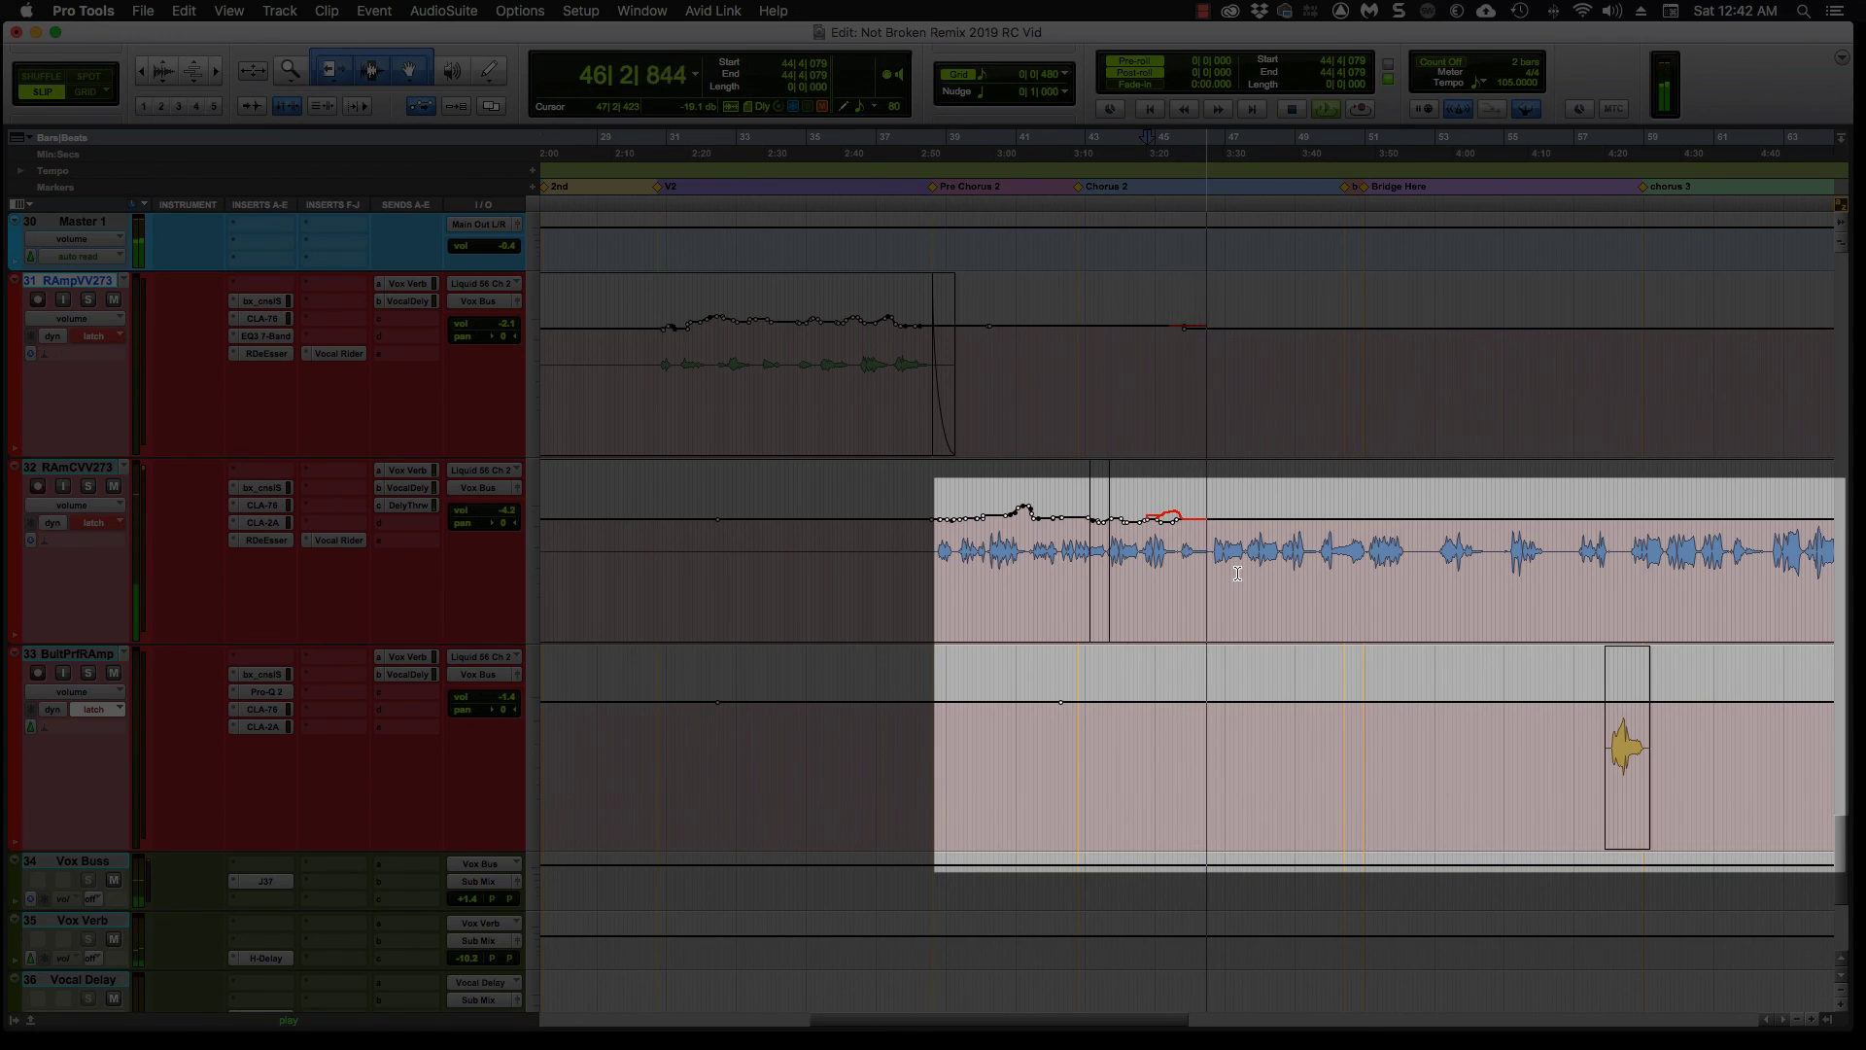
pyautogui.press('space')
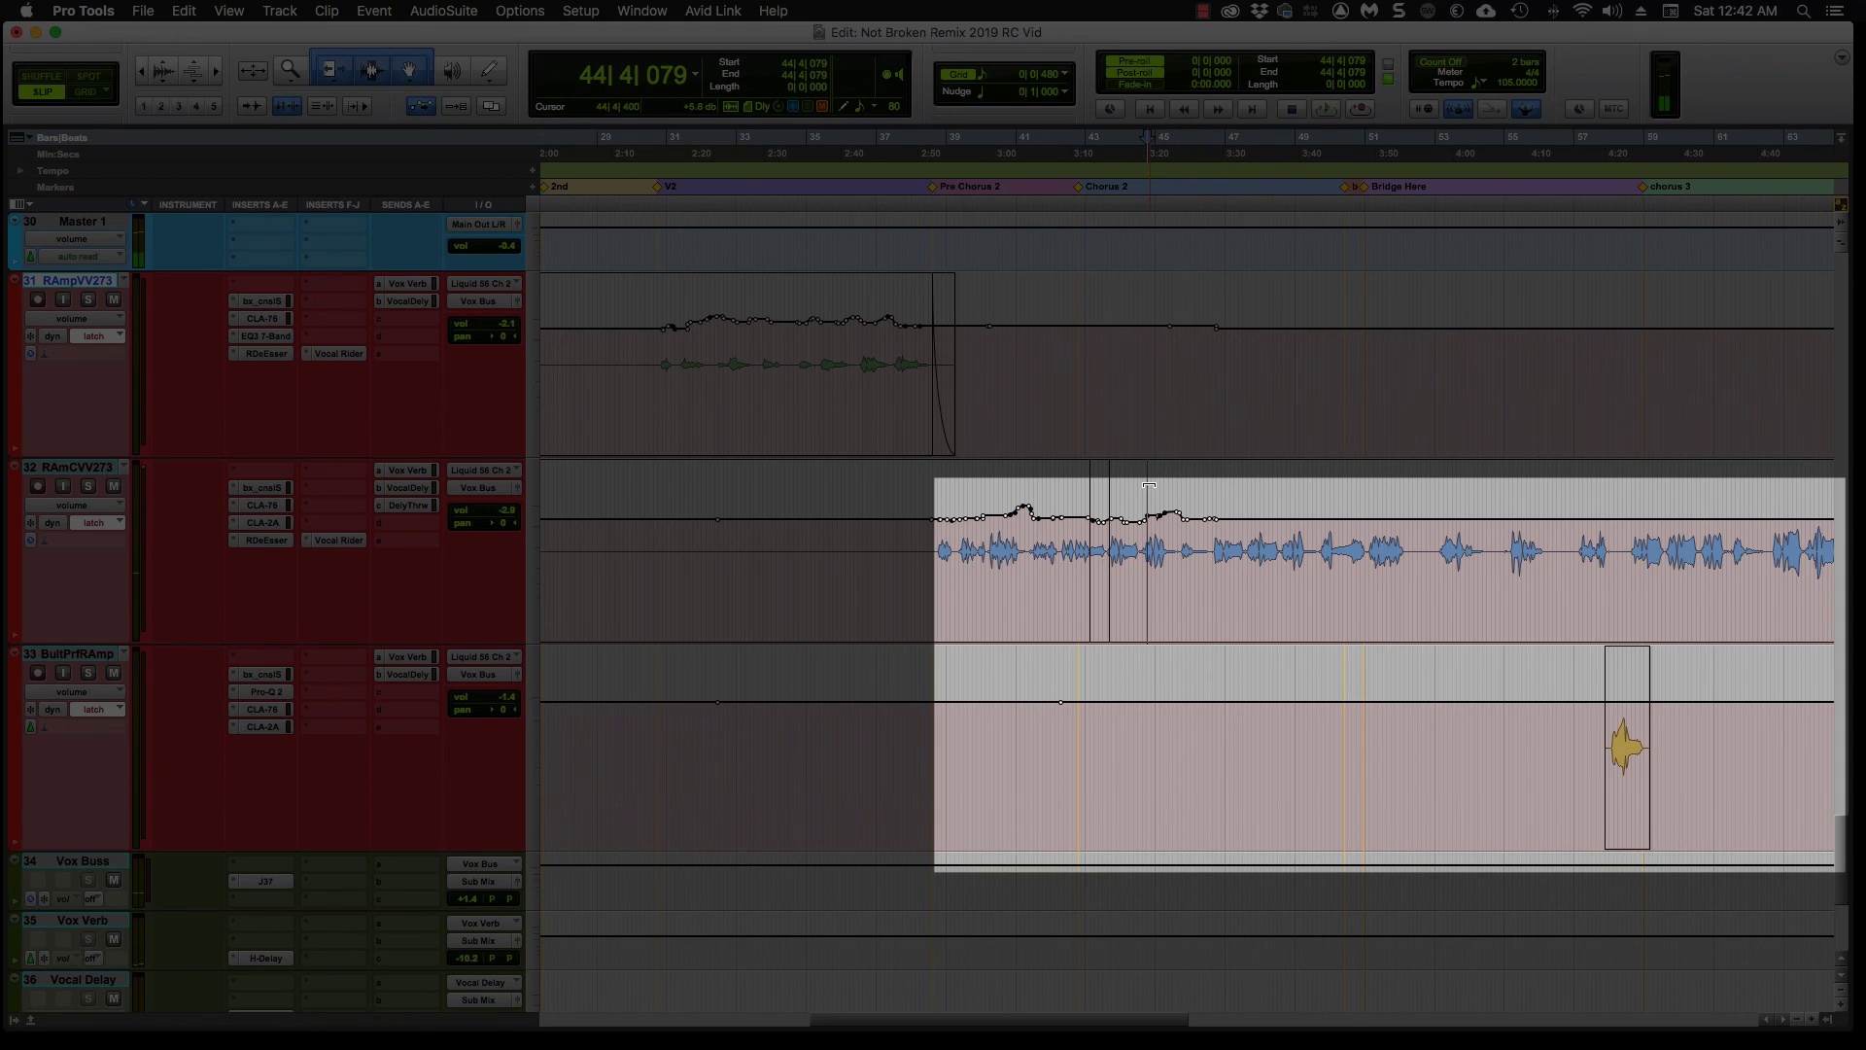
pyautogui.press('space')
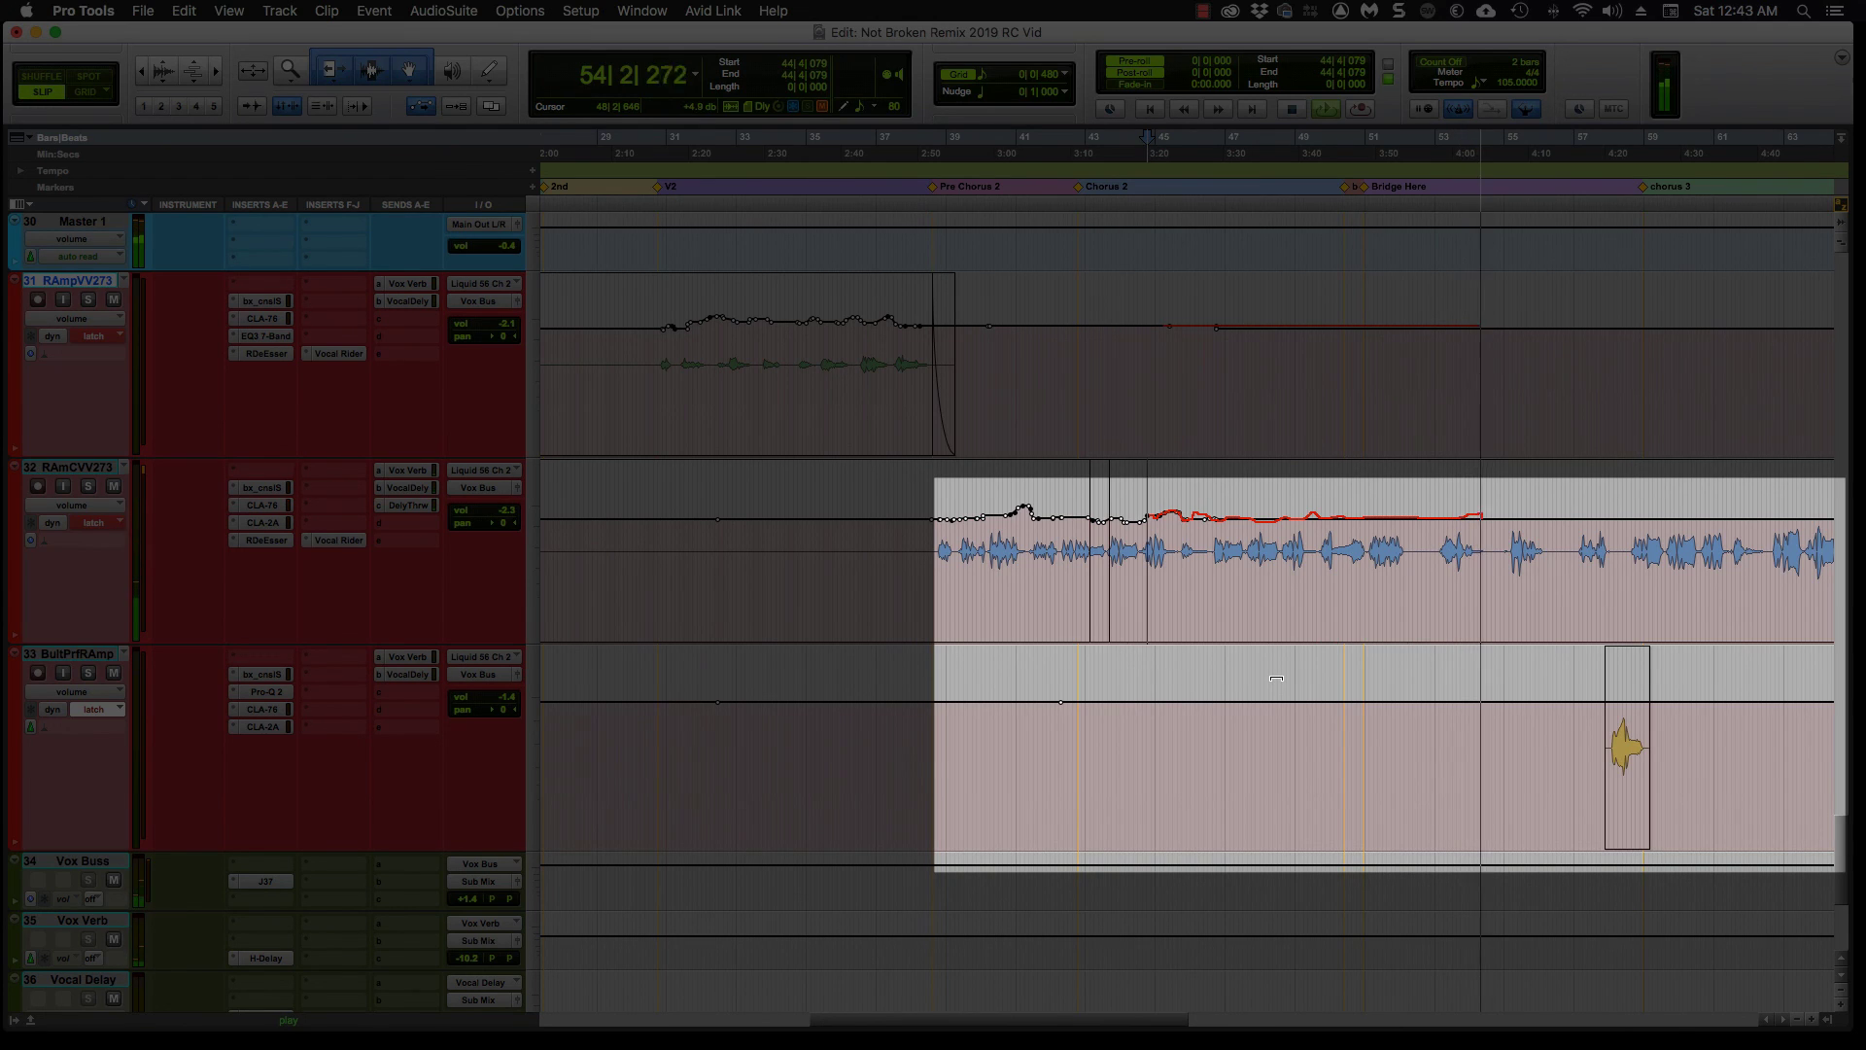
pyautogui.press('space')
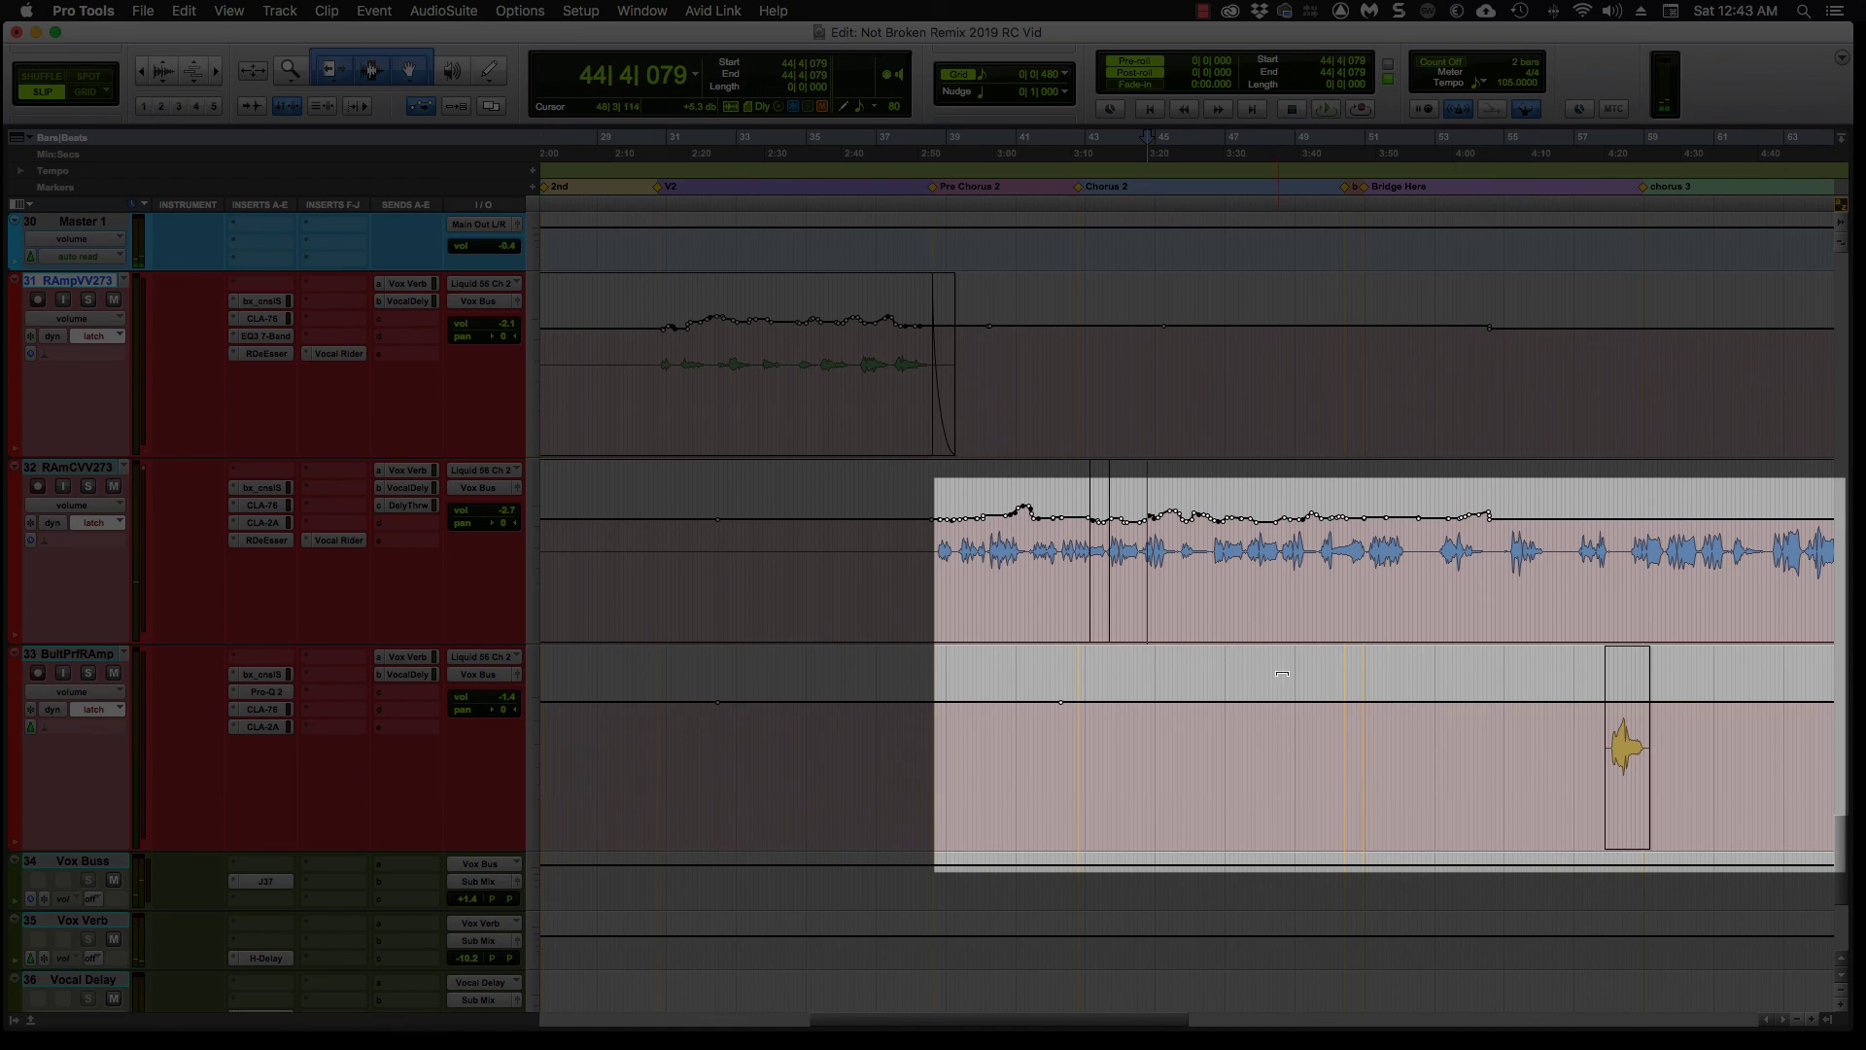
# Write chorus and Bullet Proof vocal volume automation in latch mode from 53|2|798 through the bridge and chorus 3 to the solo.
pyautogui.click(1450, 413)
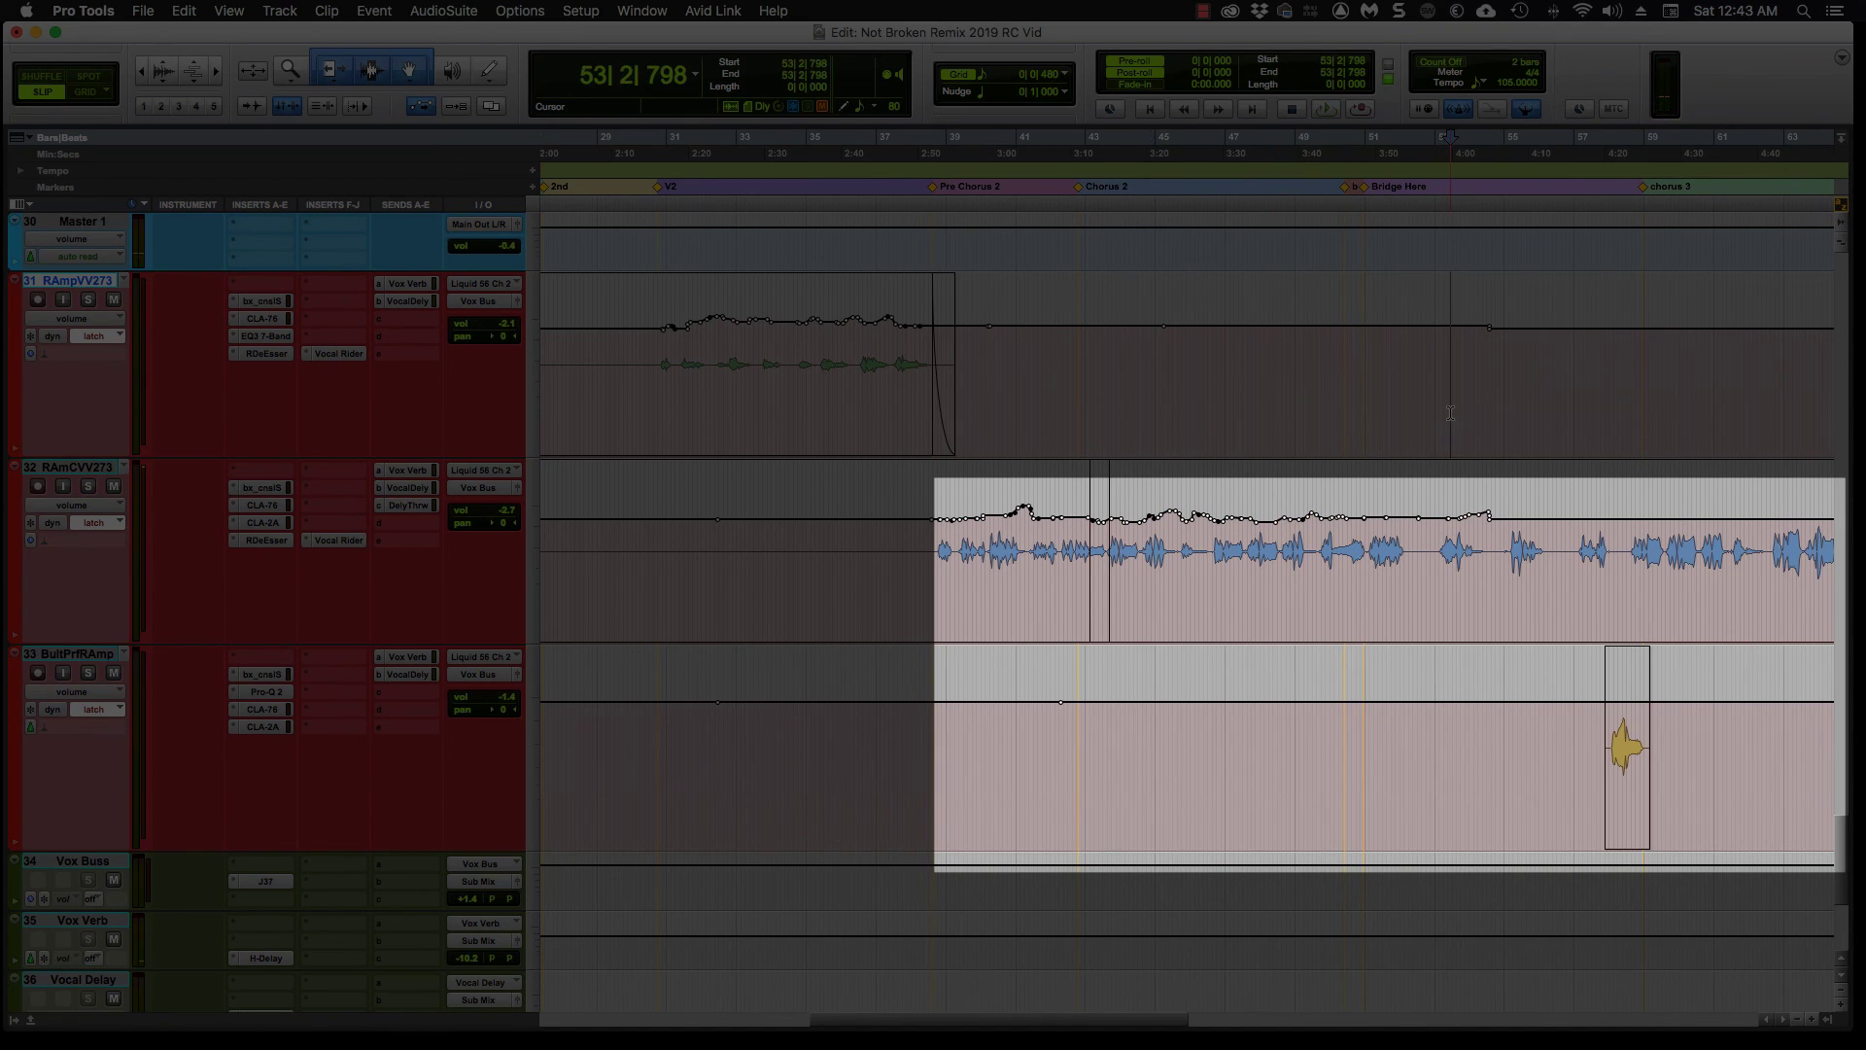
pyautogui.press('space')
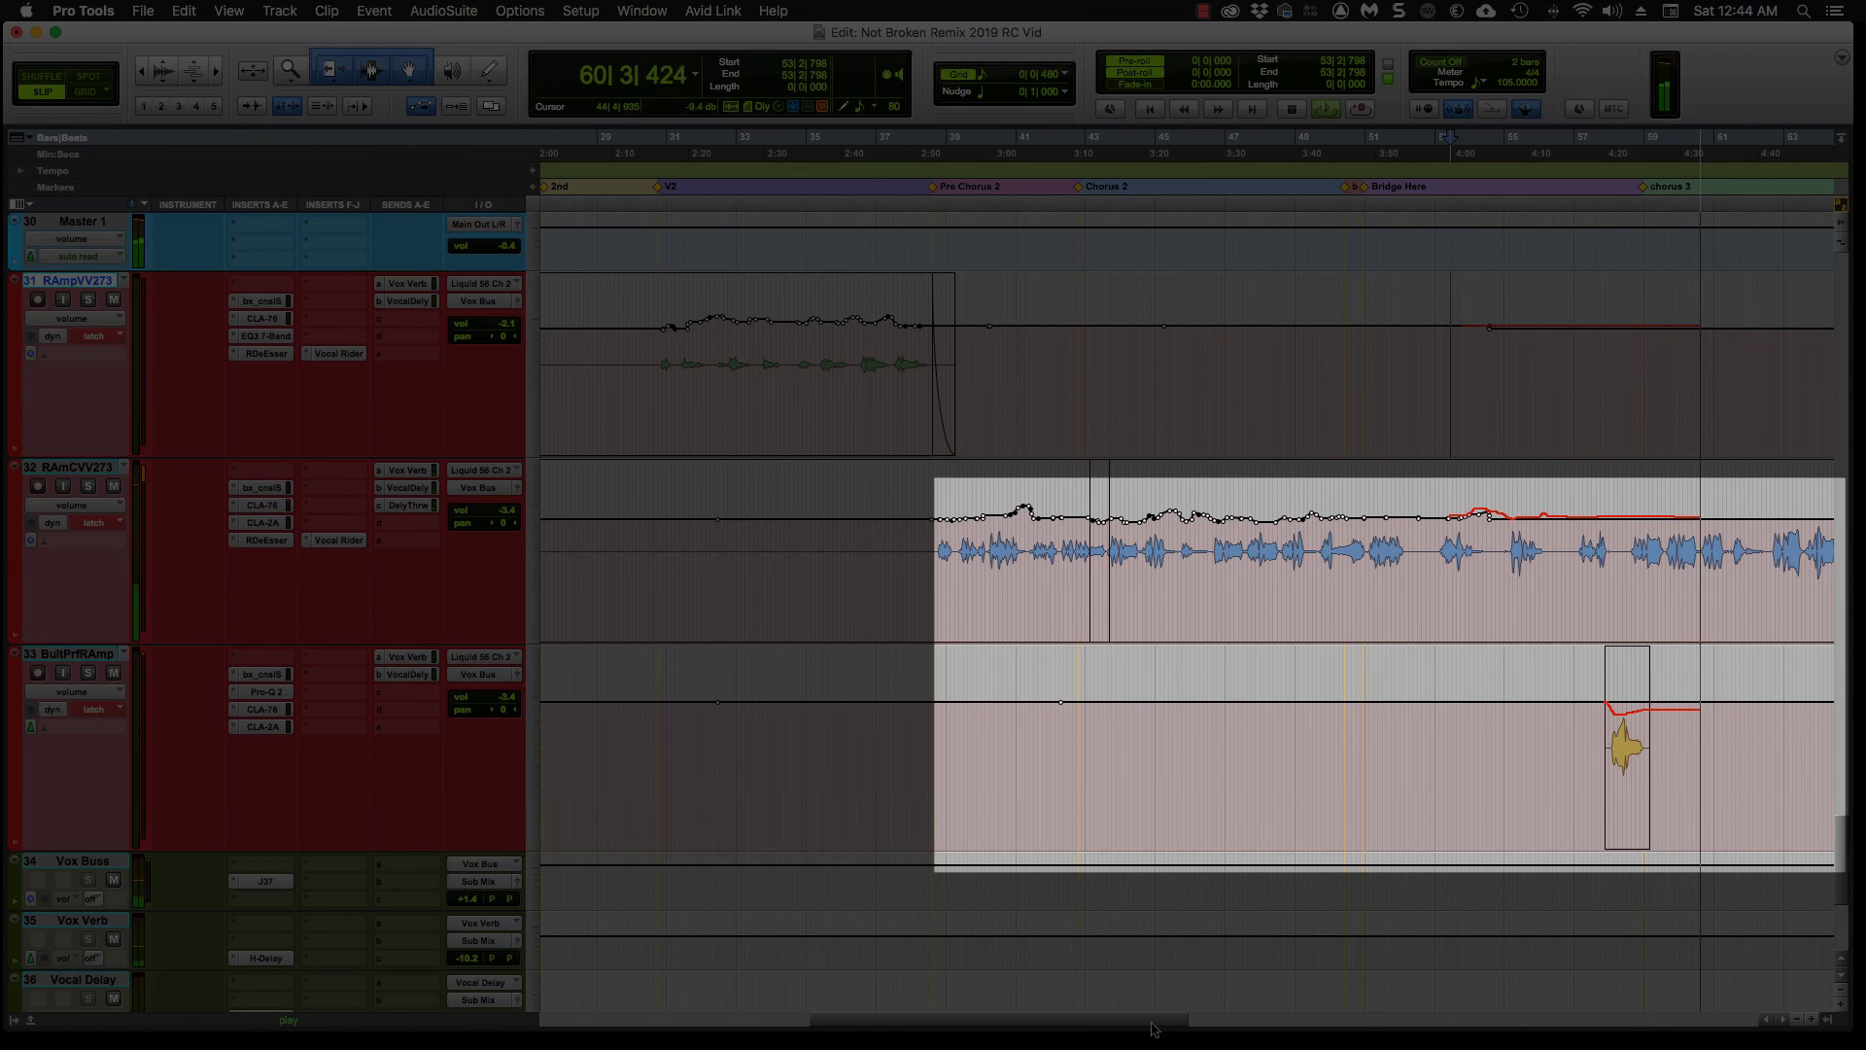
pyautogui.moveTo(1154, 1028); pyautogui.dragTo(1296, 1032)
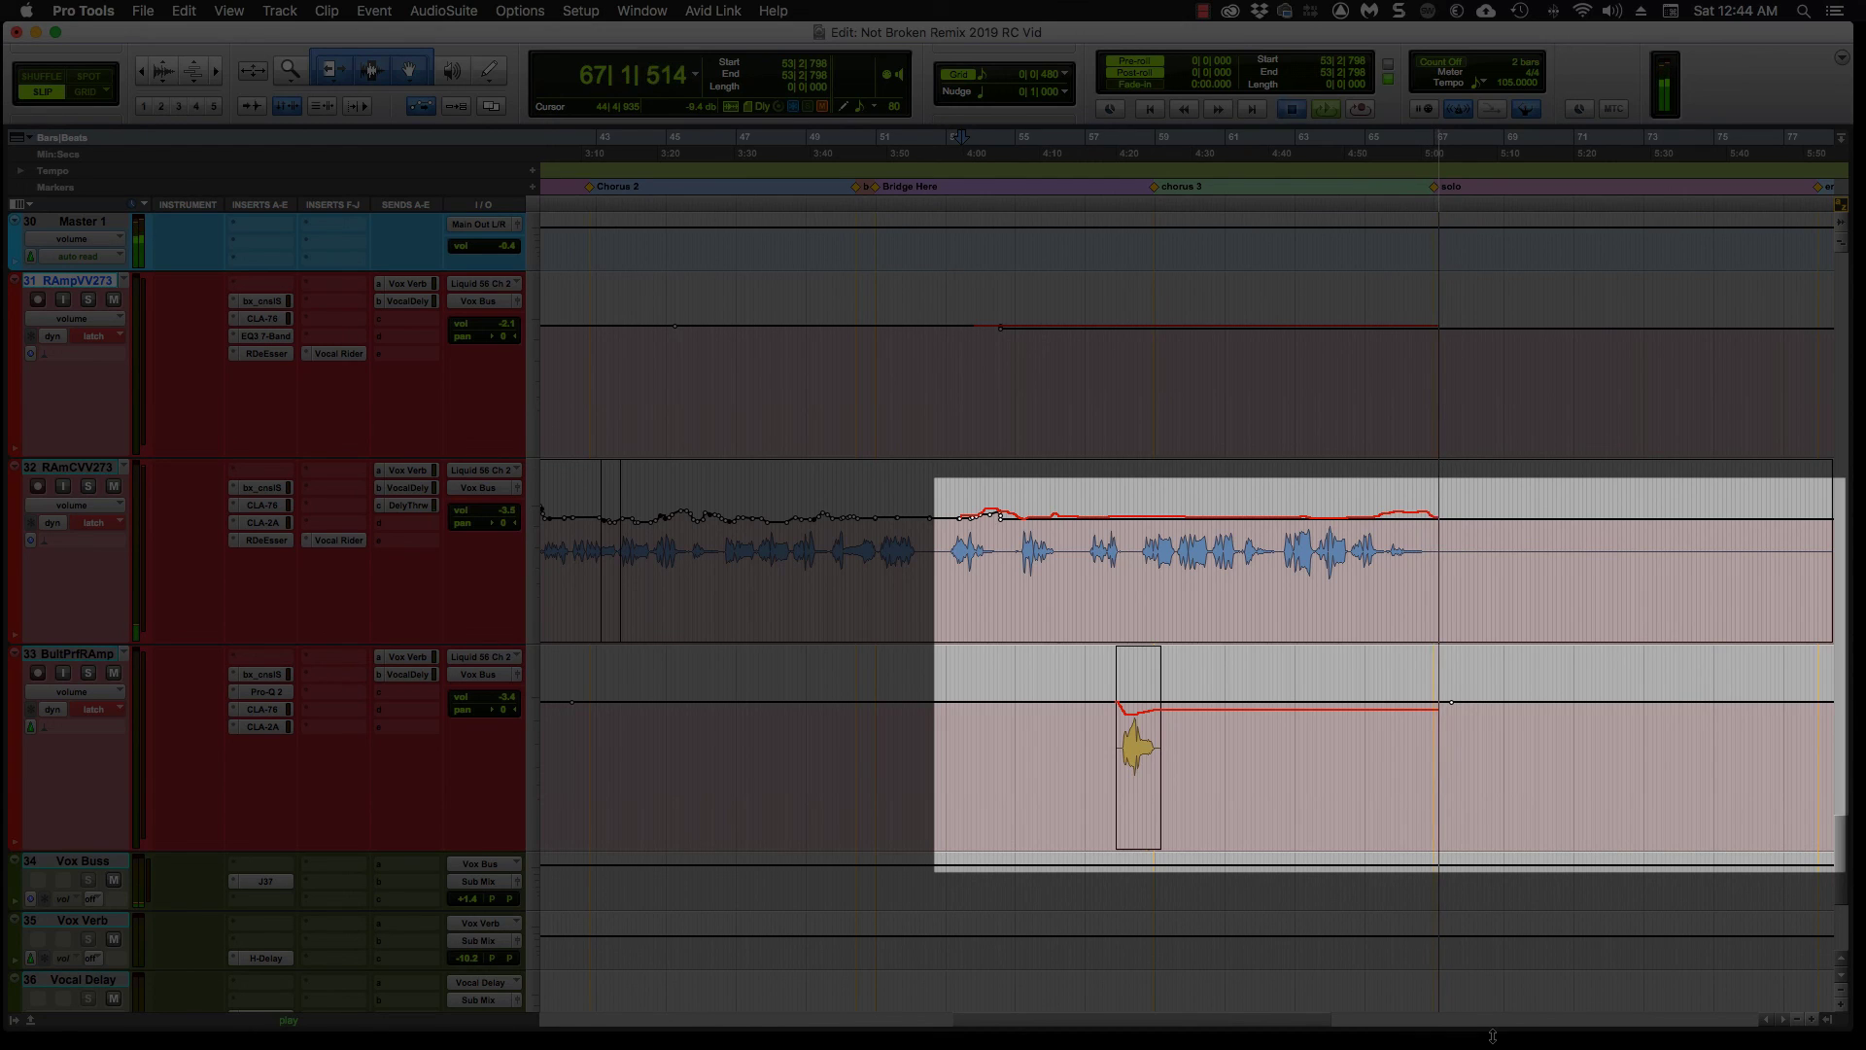
pyautogui.press('space')
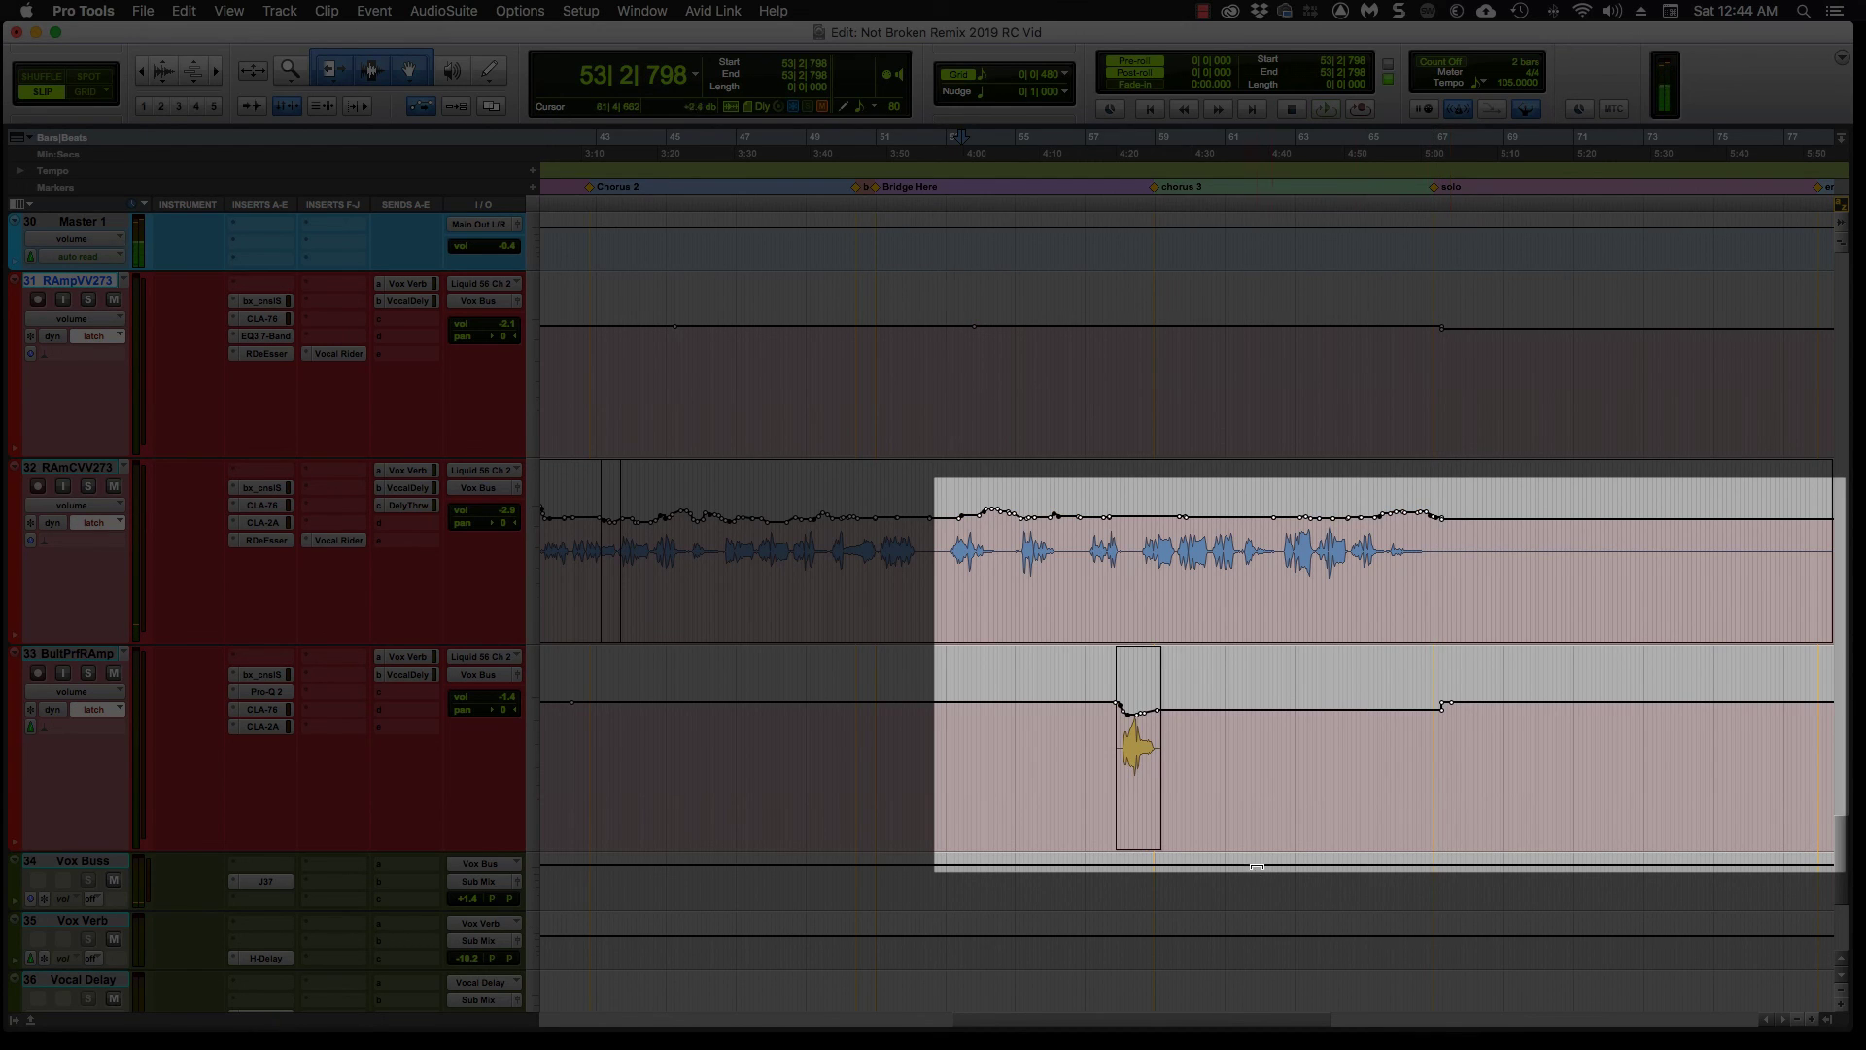
# Review the written vocal automation and place the playback position at 58|3|953, just before the chorus 3 marker.
pyautogui.hscroll(-5, 922, 766)
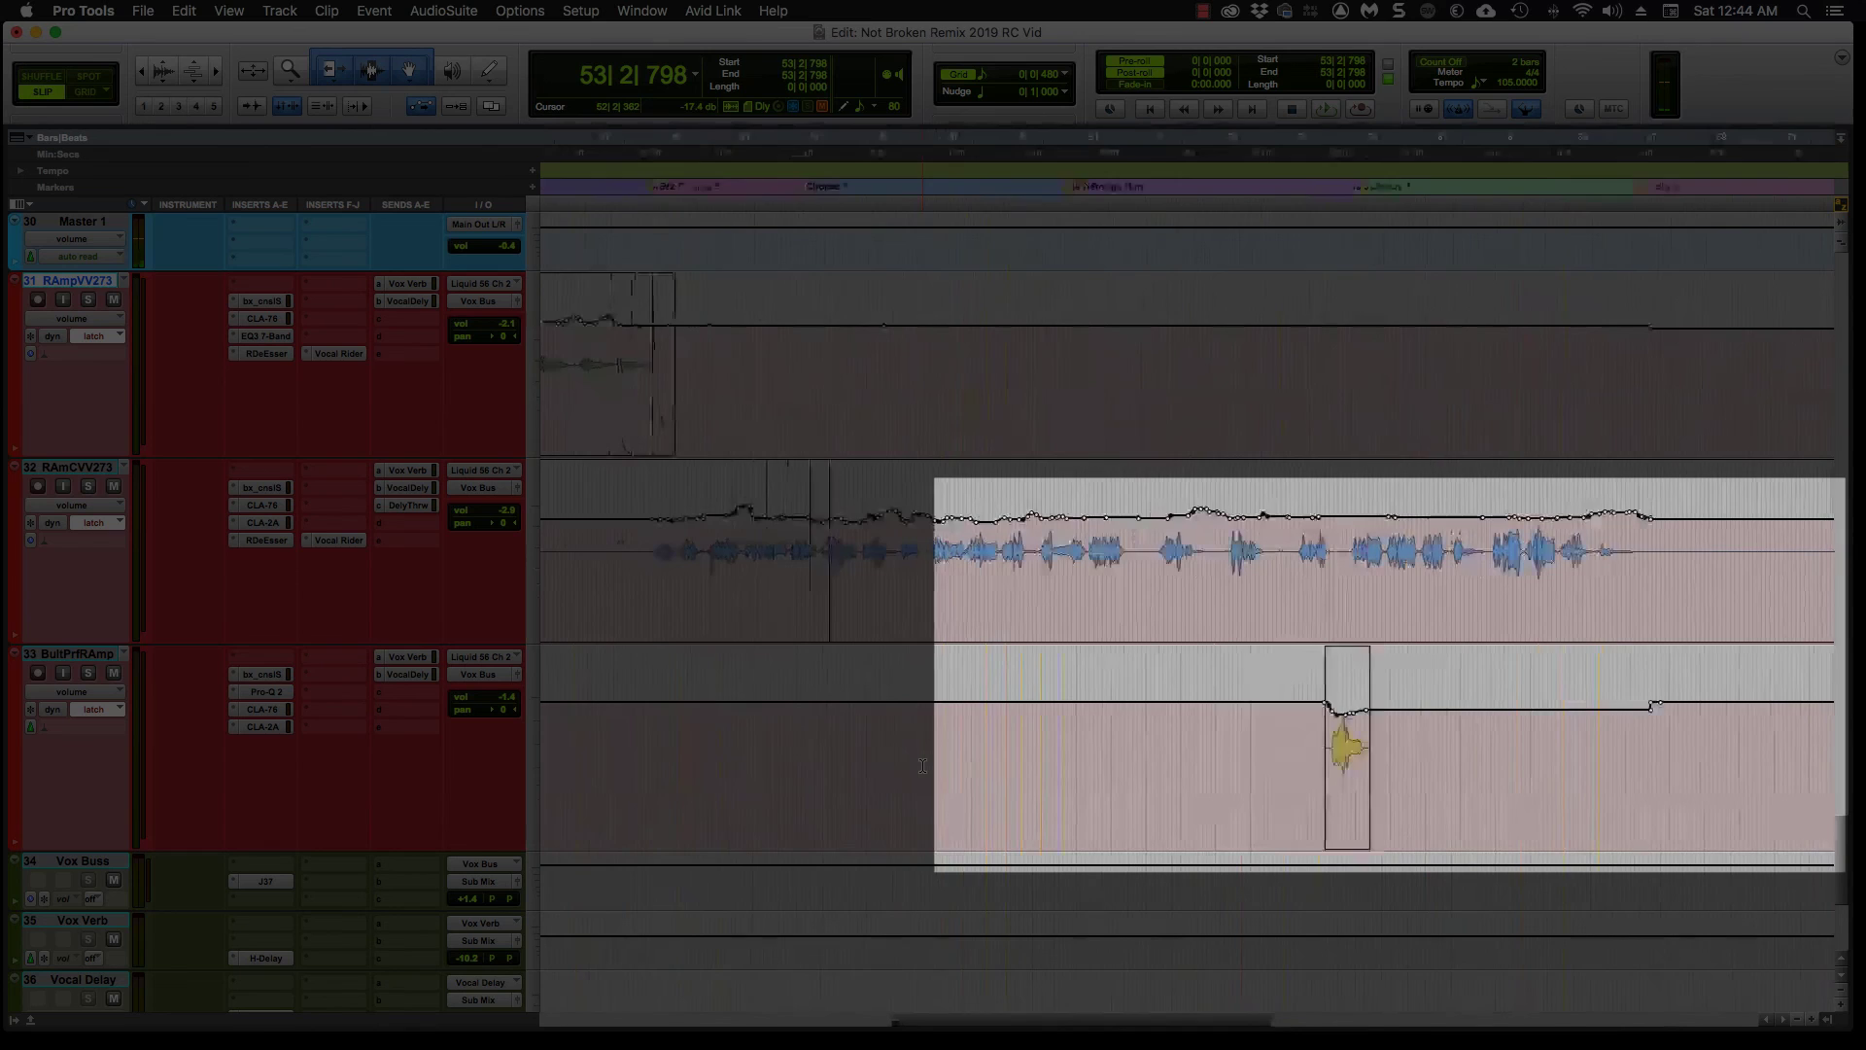
pyautogui.hscroll(3, 923, 766)
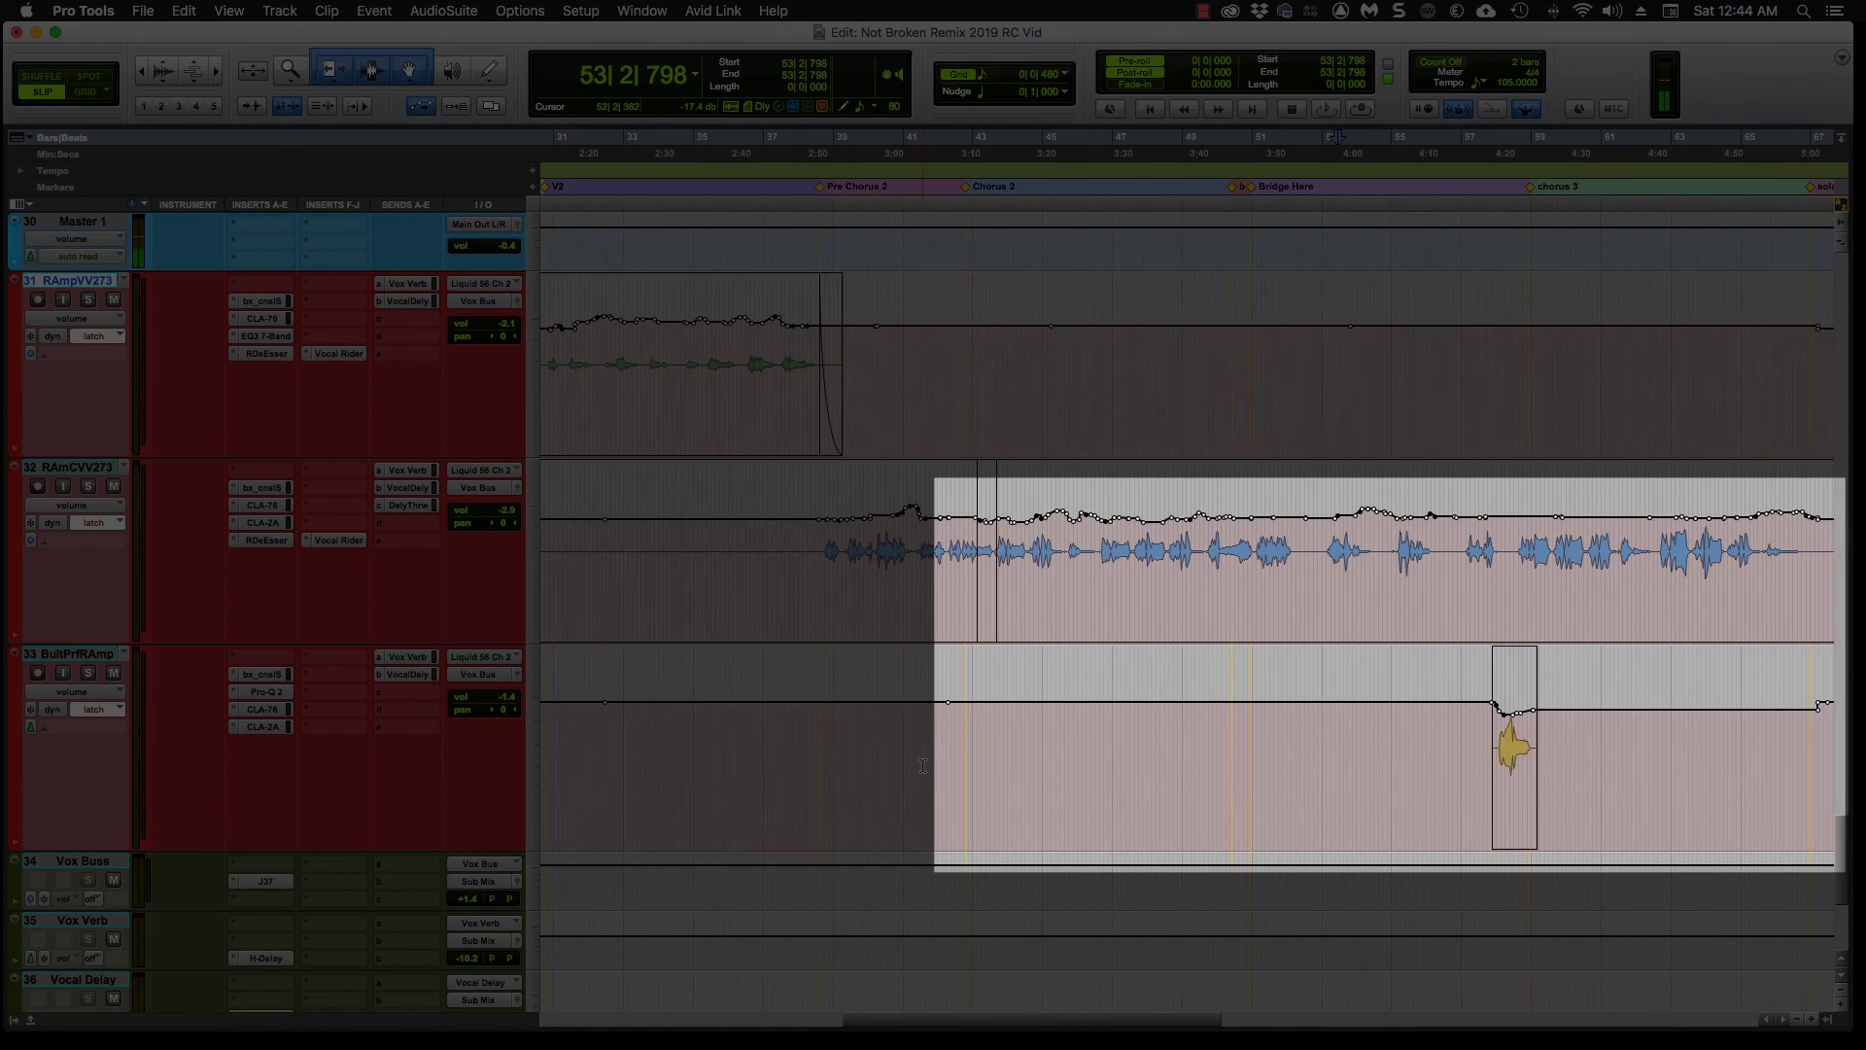
pyautogui.hscroll(3, 922, 766)
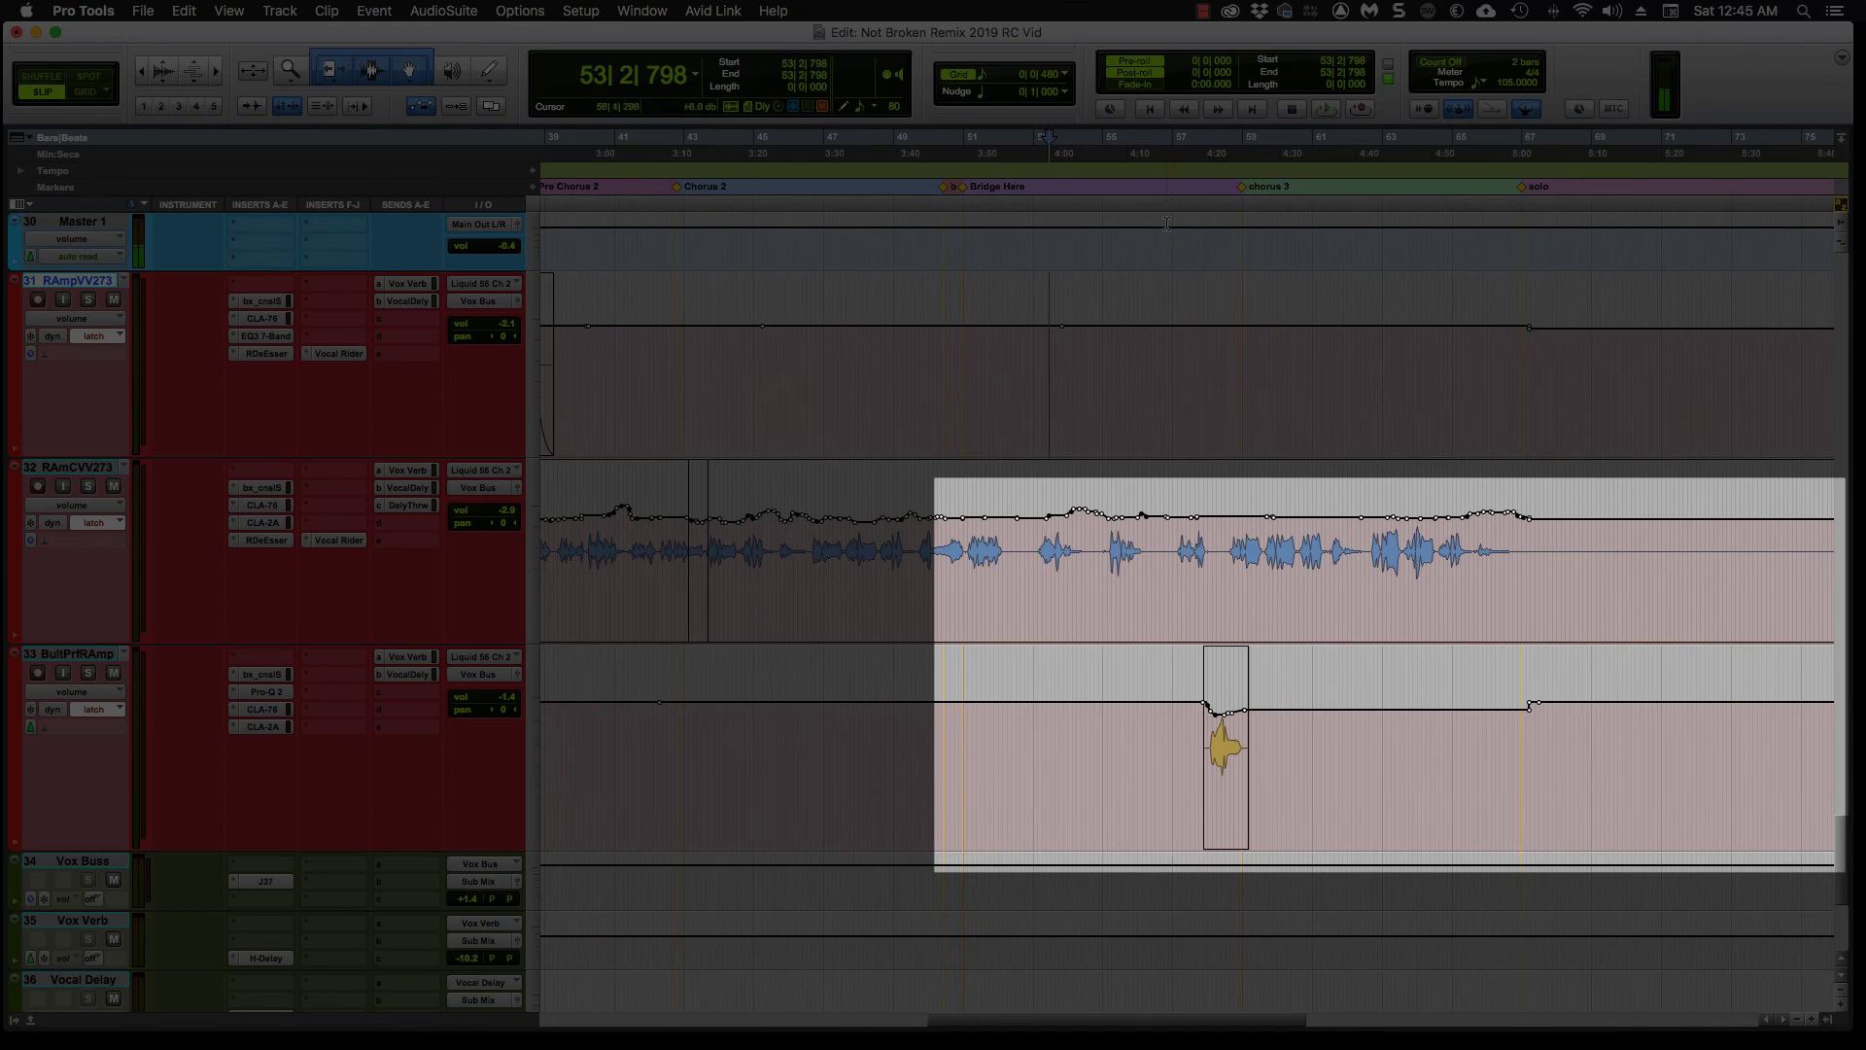
pyautogui.click(1231, 159)
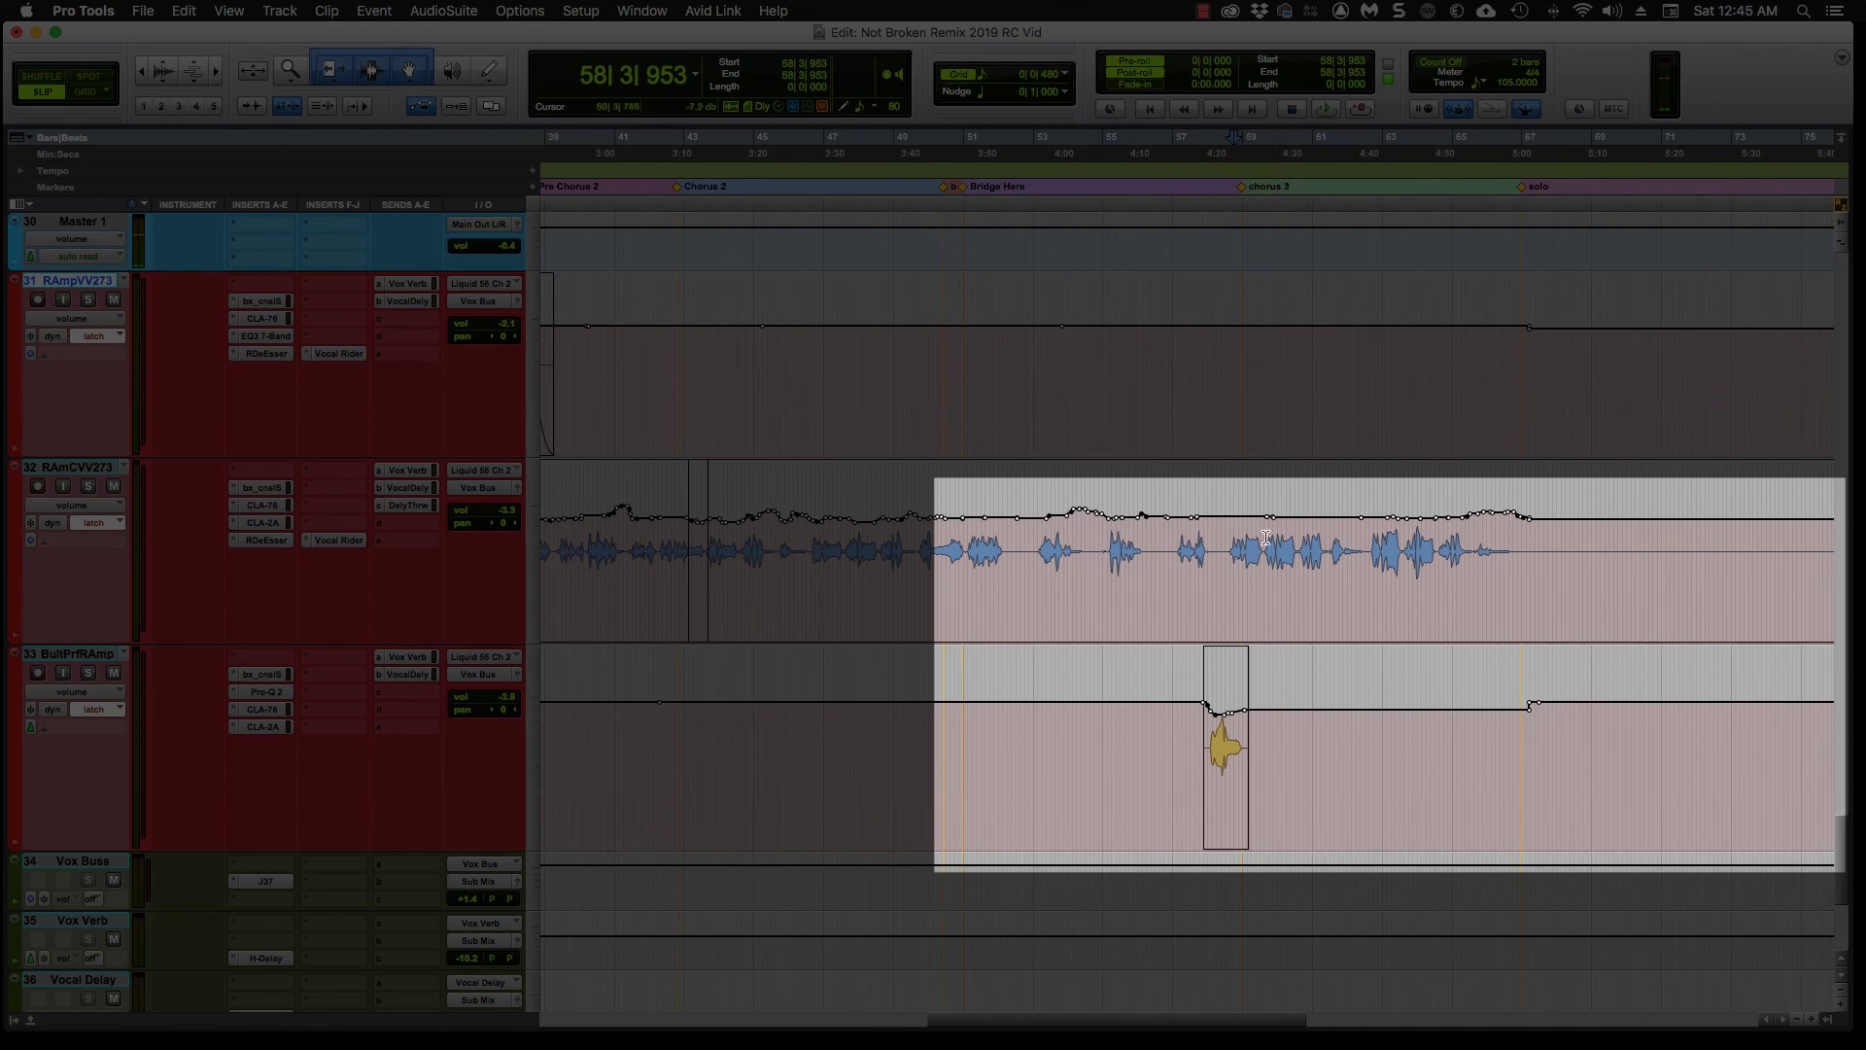